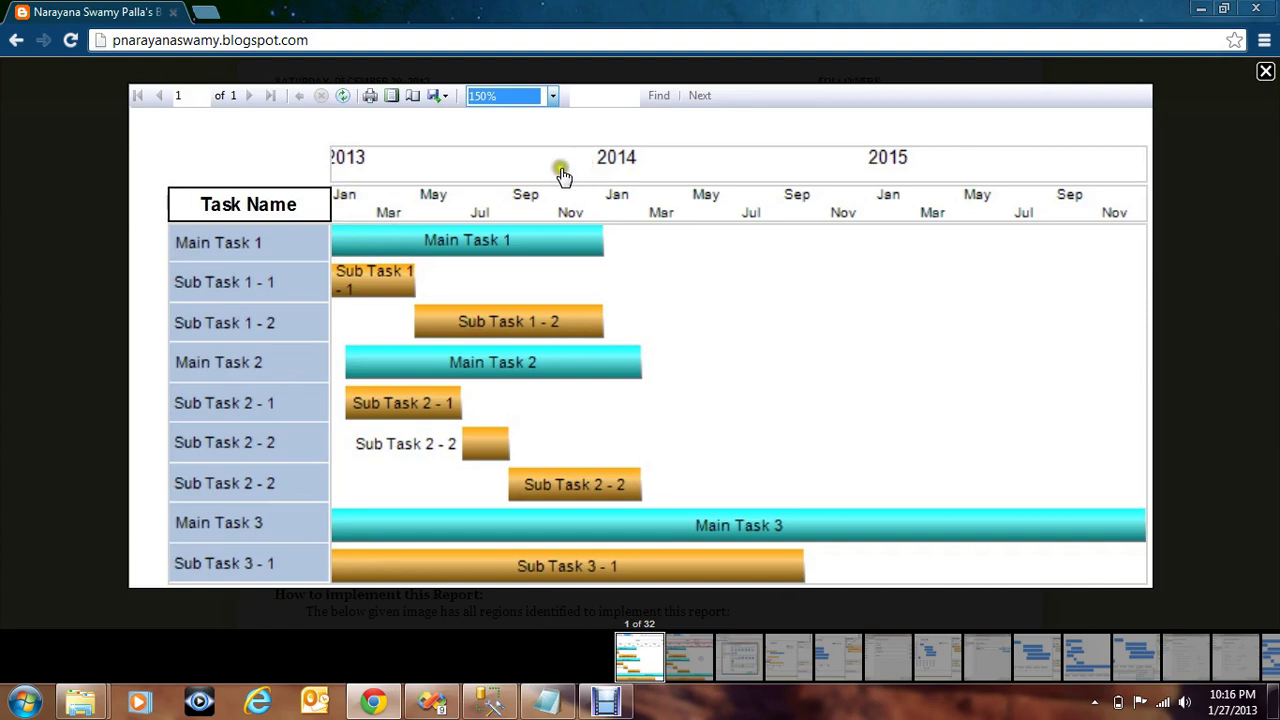
View the blog's Gantt chart report image and its annotated version with the numbered report regions
{"action": "left_click", "coordinate": [455, 232]}
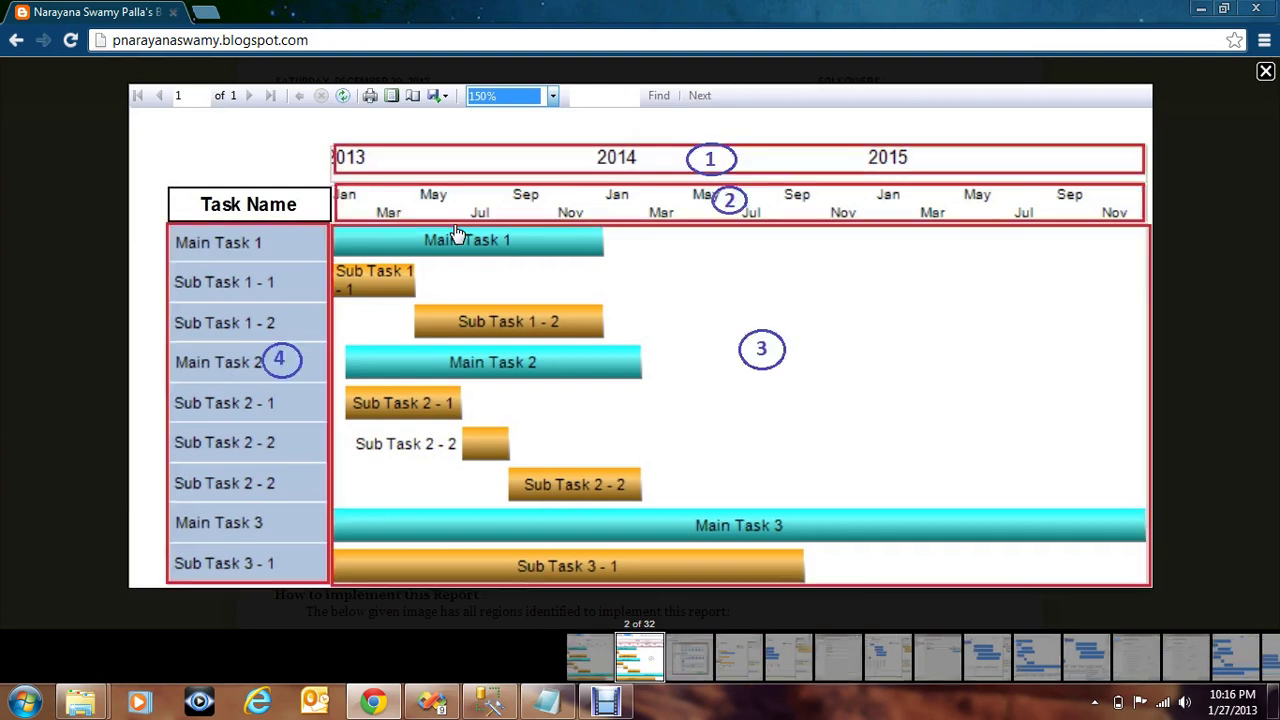
{"action": "left_click", "coordinate": [707, 162]}
Switch to SQL Server Management Studio and review the column designs of the SubTask and Task tables
{"action": "left_click", "coordinate": [489, 702]}
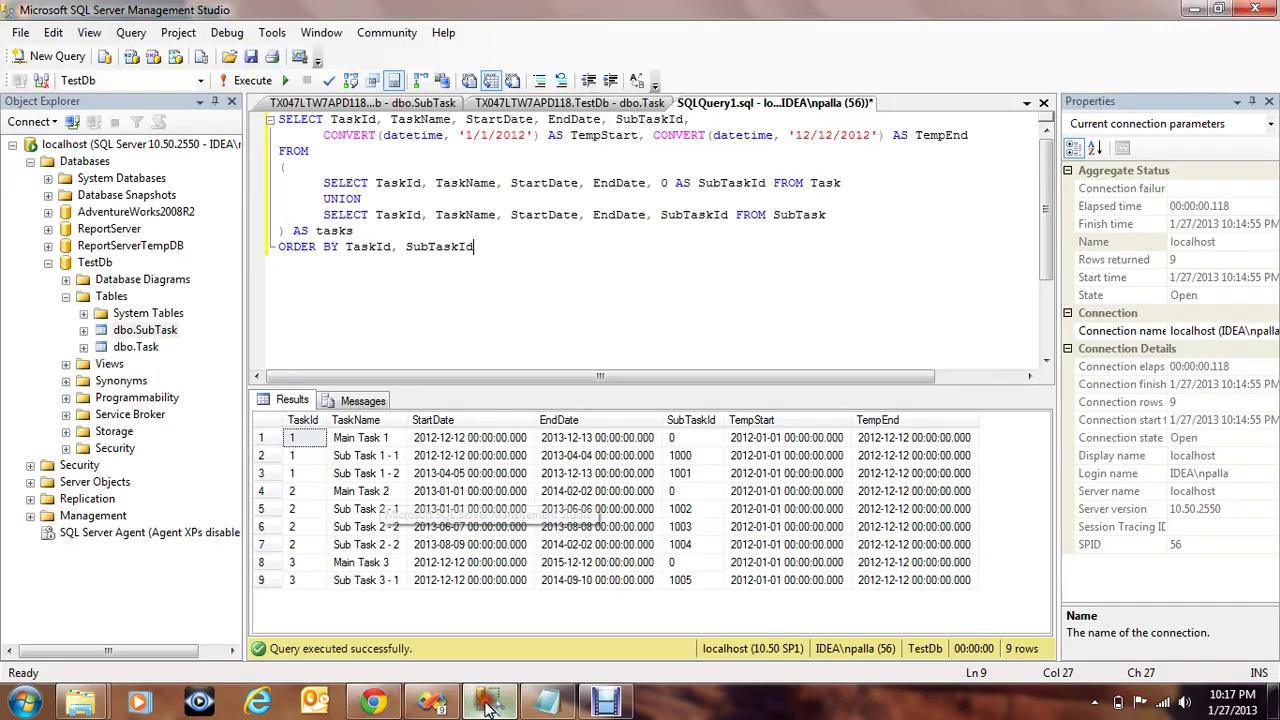
{"action": "left_click", "coordinate": [338, 103]}
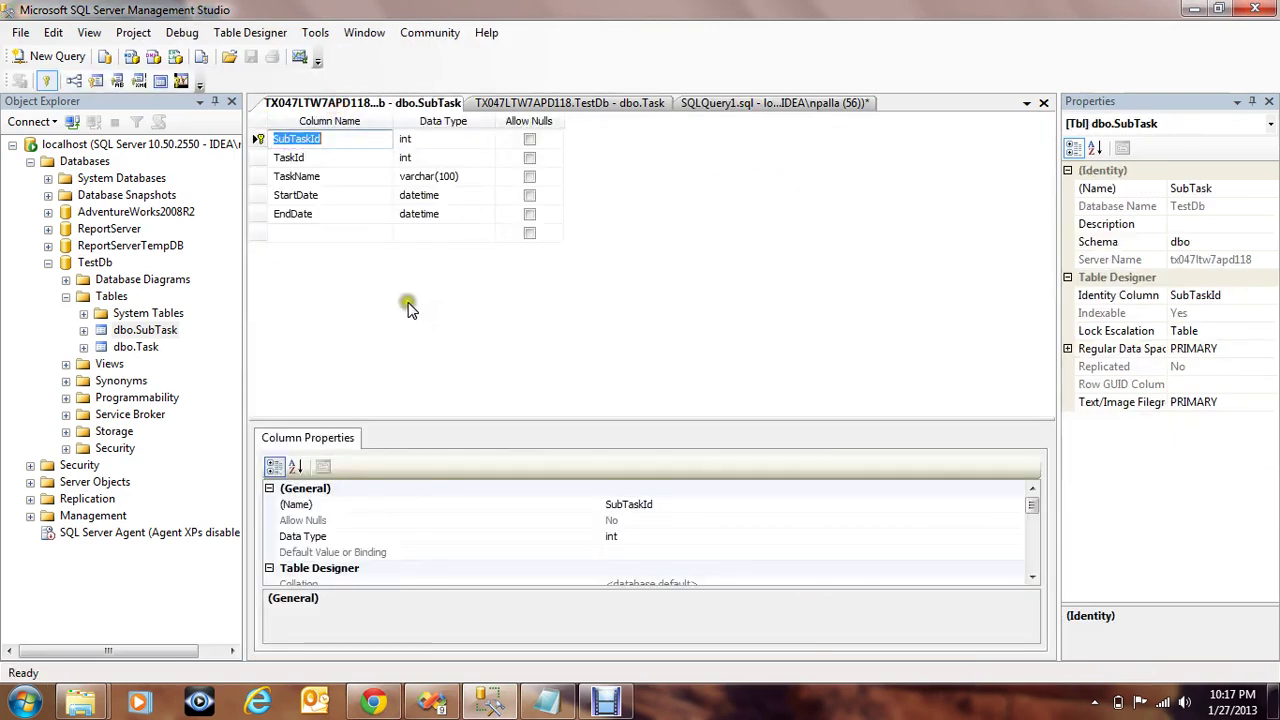
{"action": "left_click", "coordinate": [569, 103]}
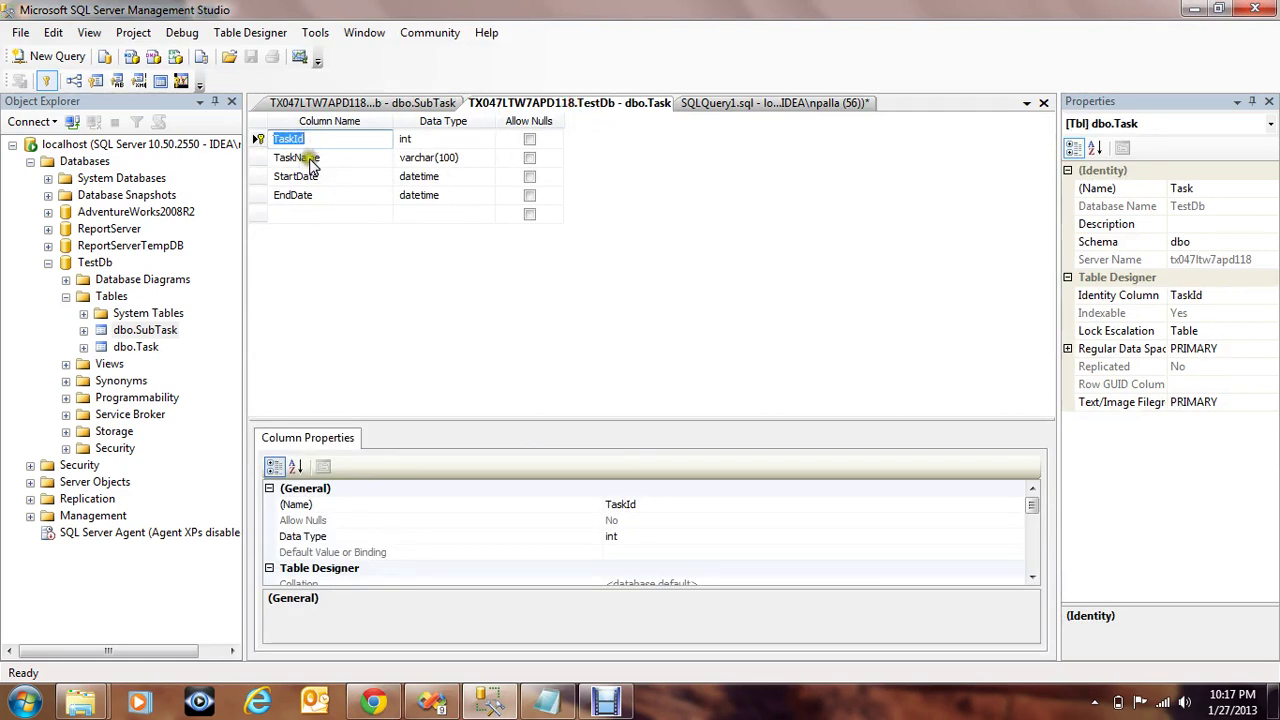
{"action": "left_click", "coordinate": [375, 103]}
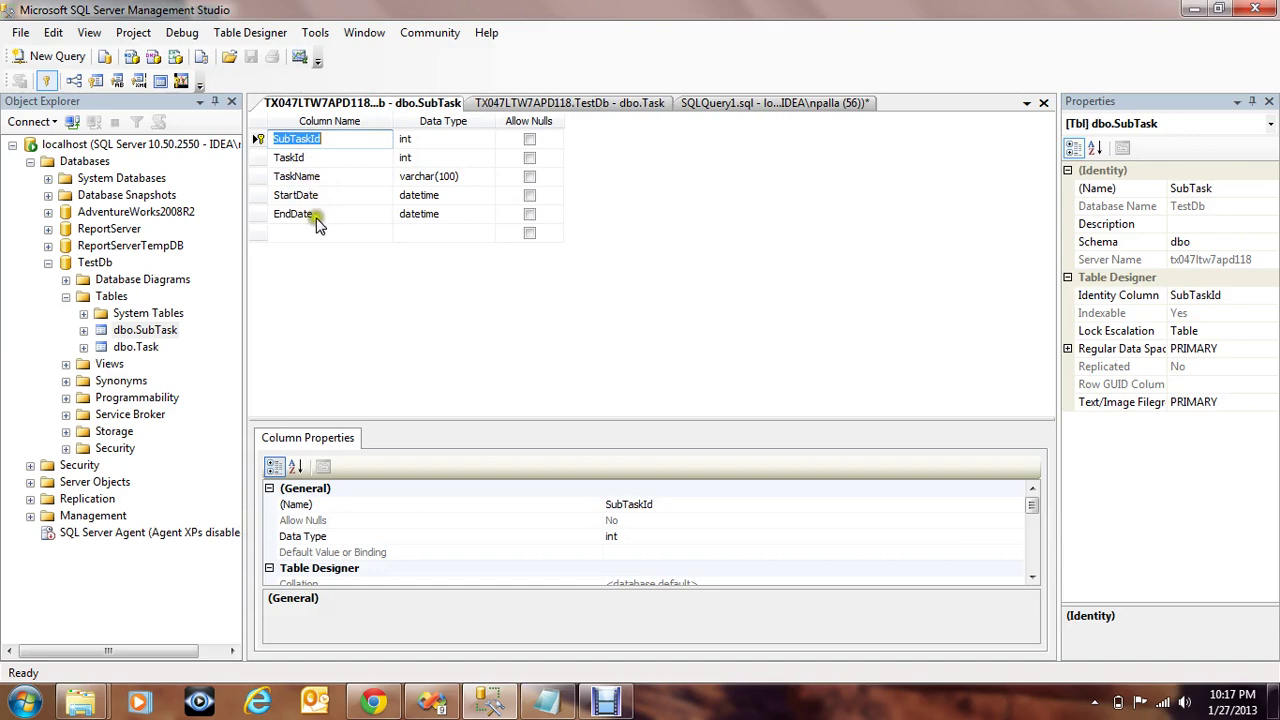
Examine the UNION query on Task and SubTask, its result rows grouped by TaskId, and the hard-coded TempStart date
{"action": "left_click", "coordinate": [691, 104]}
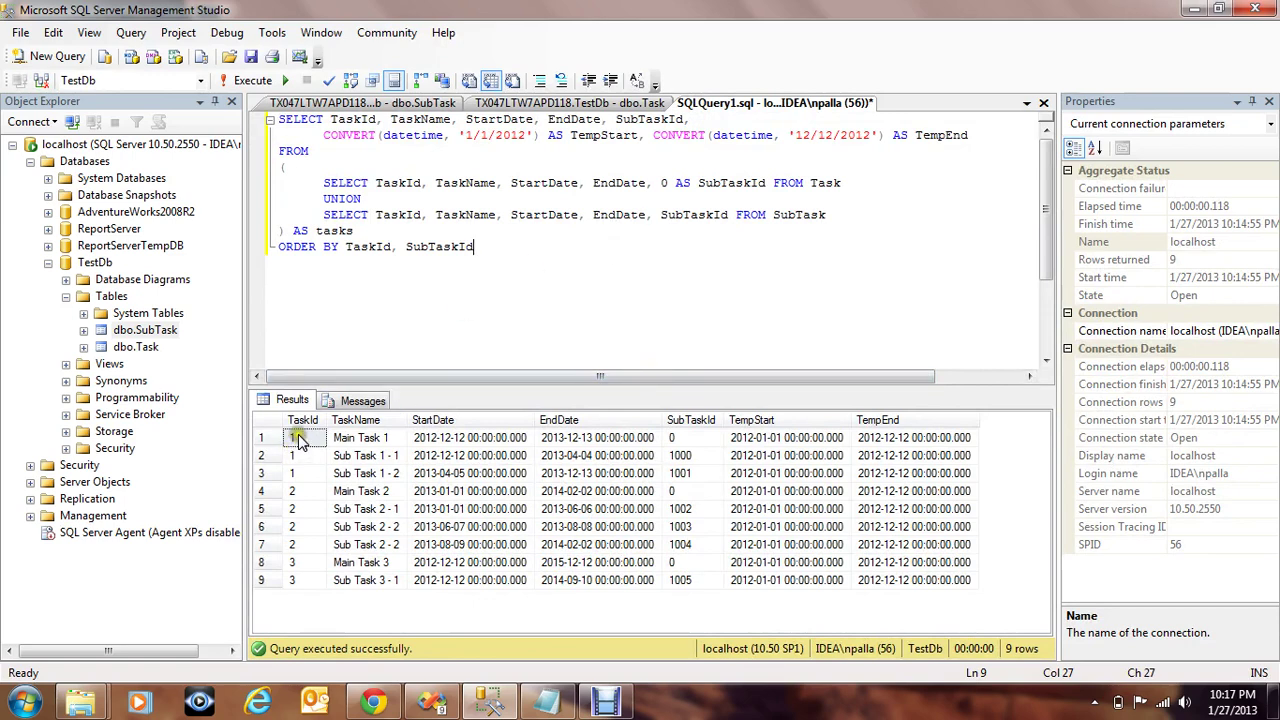
{"action": "left_click_drag", "start_coordinate": [297, 447], "coordinate": [295, 477]}
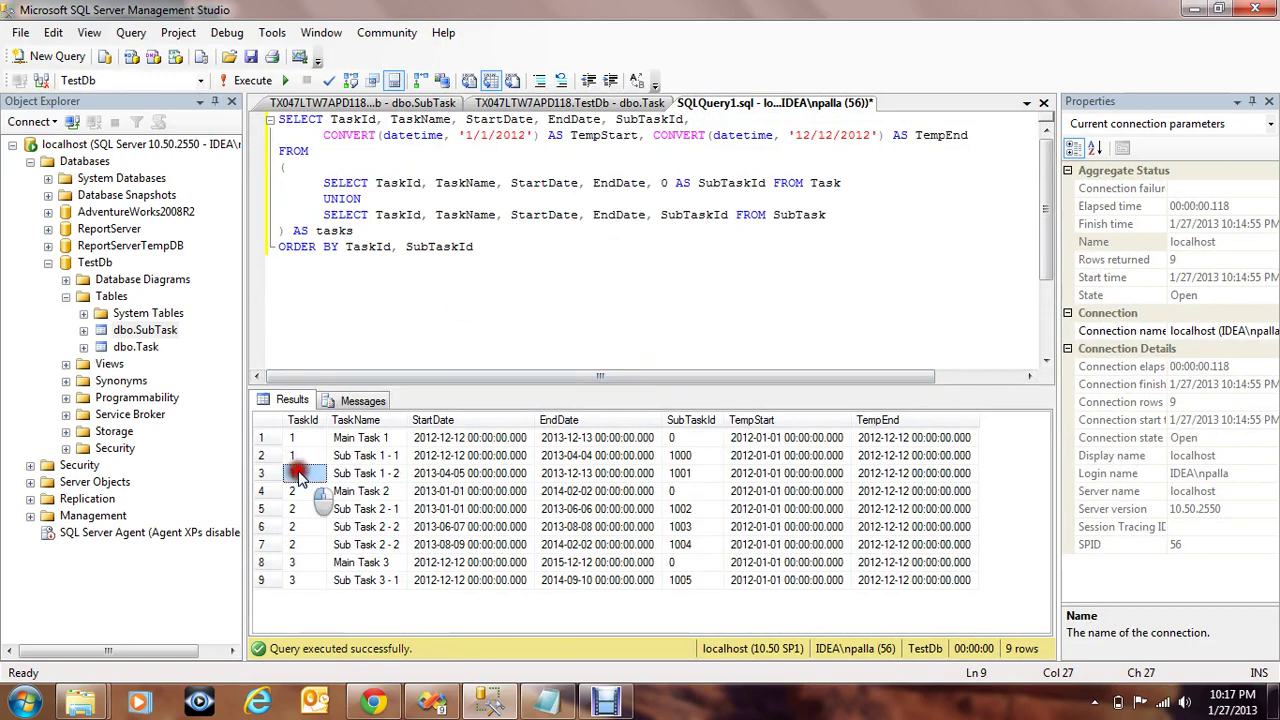
{"action": "left_click", "coordinate": [347, 457]}
{"action": "left_click_drag", "start_coordinate": [368, 478], "coordinate": [350, 456]}
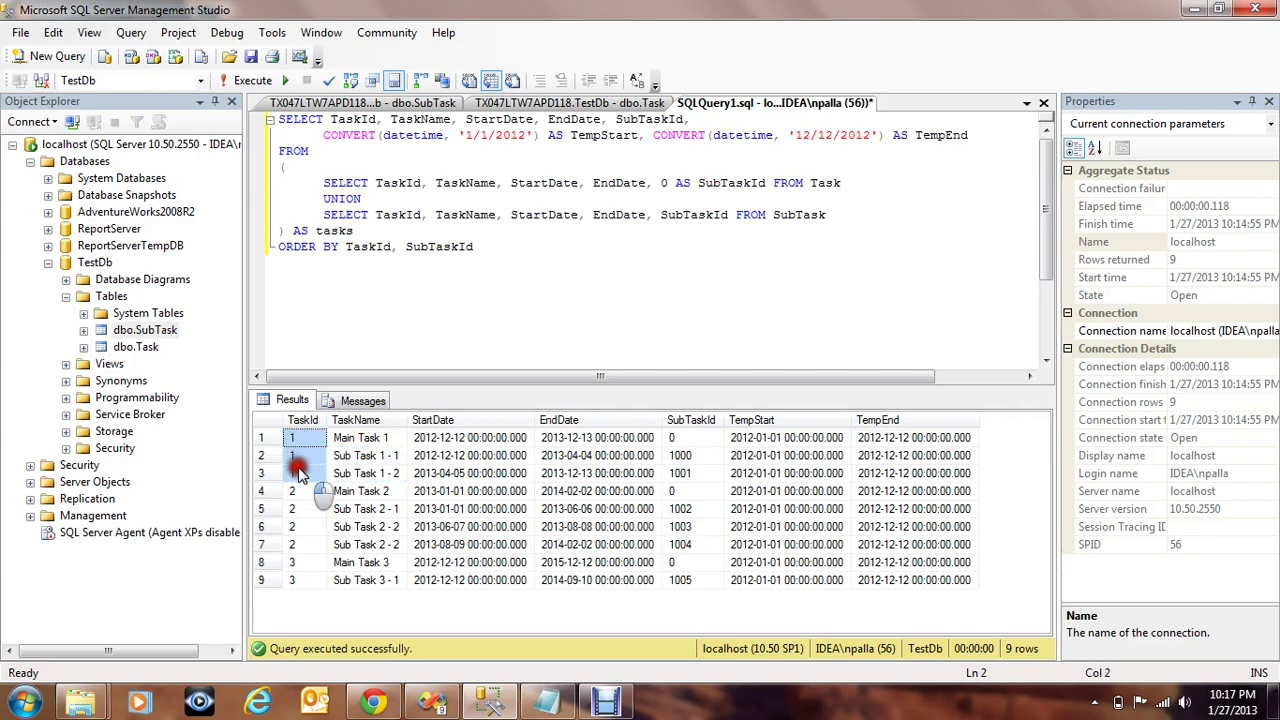
{"action": "left_click", "coordinate": [297, 491]}
{"action": "left_click_drag", "start_coordinate": [299, 492], "coordinate": [395, 583]}
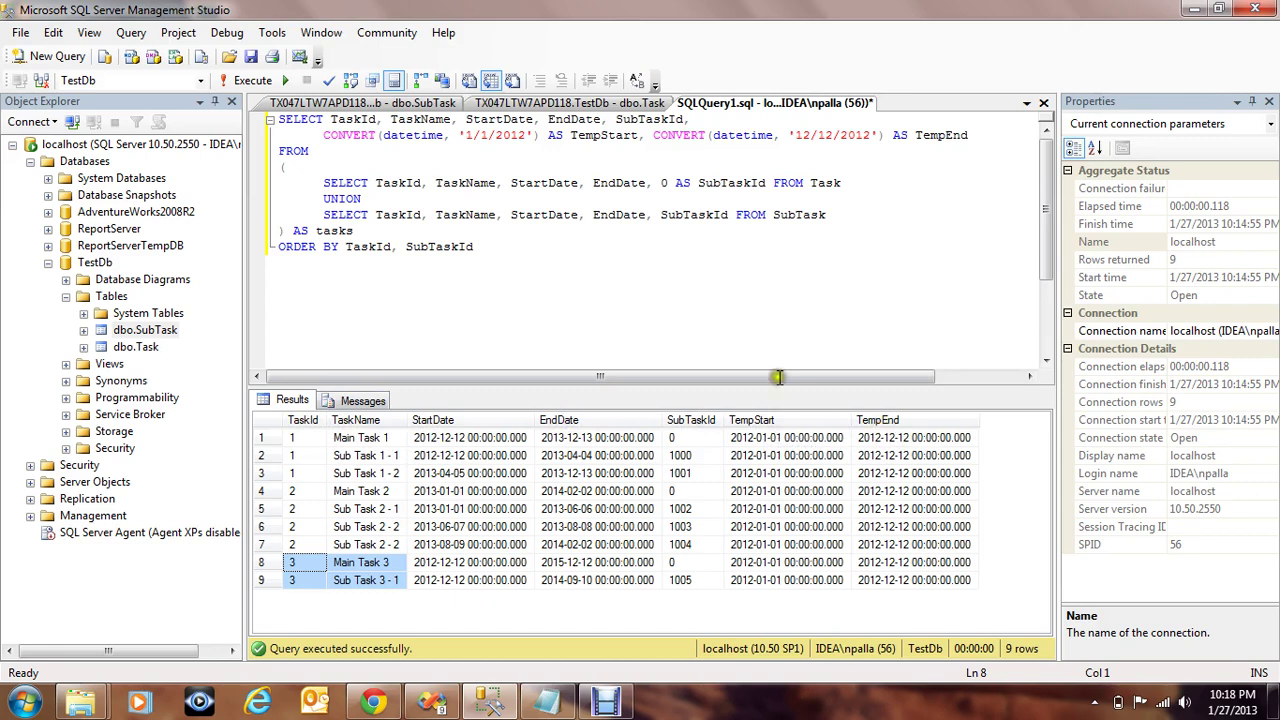
{"action": "left_click", "coordinate": [453, 146]}
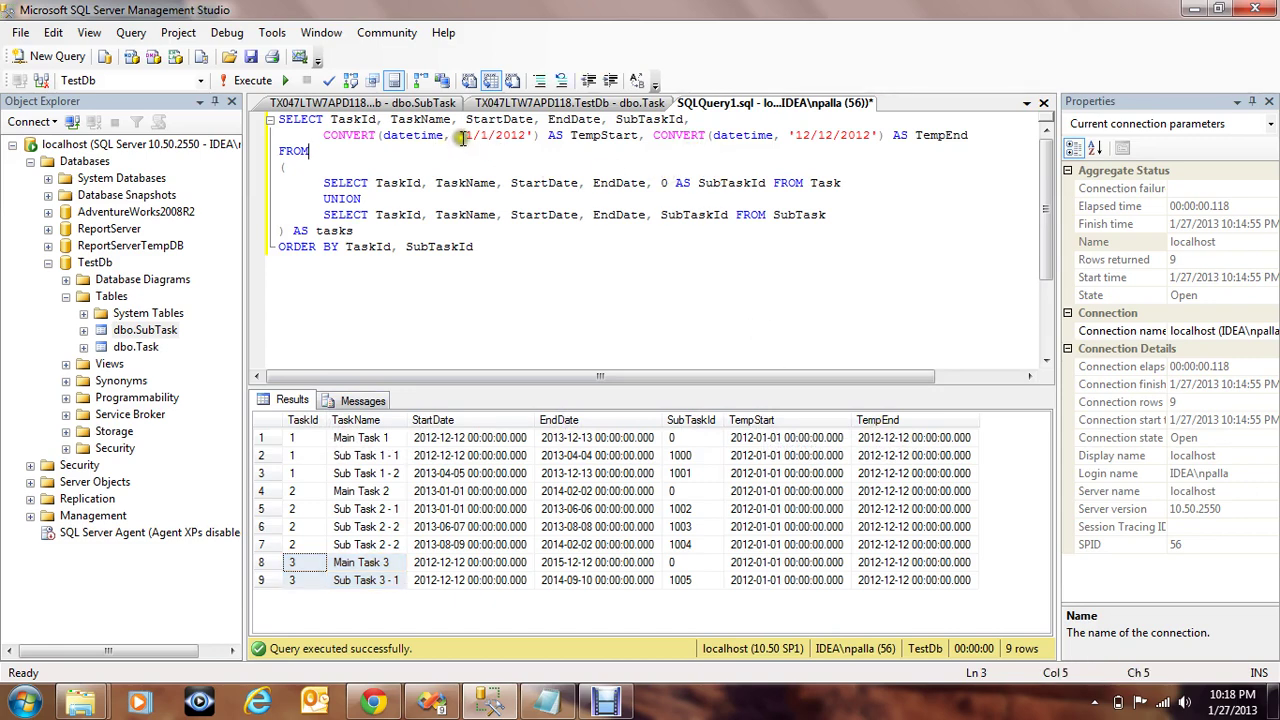
{"action": "left_click_drag", "start_coordinate": [463, 137], "coordinate": [522, 137]}
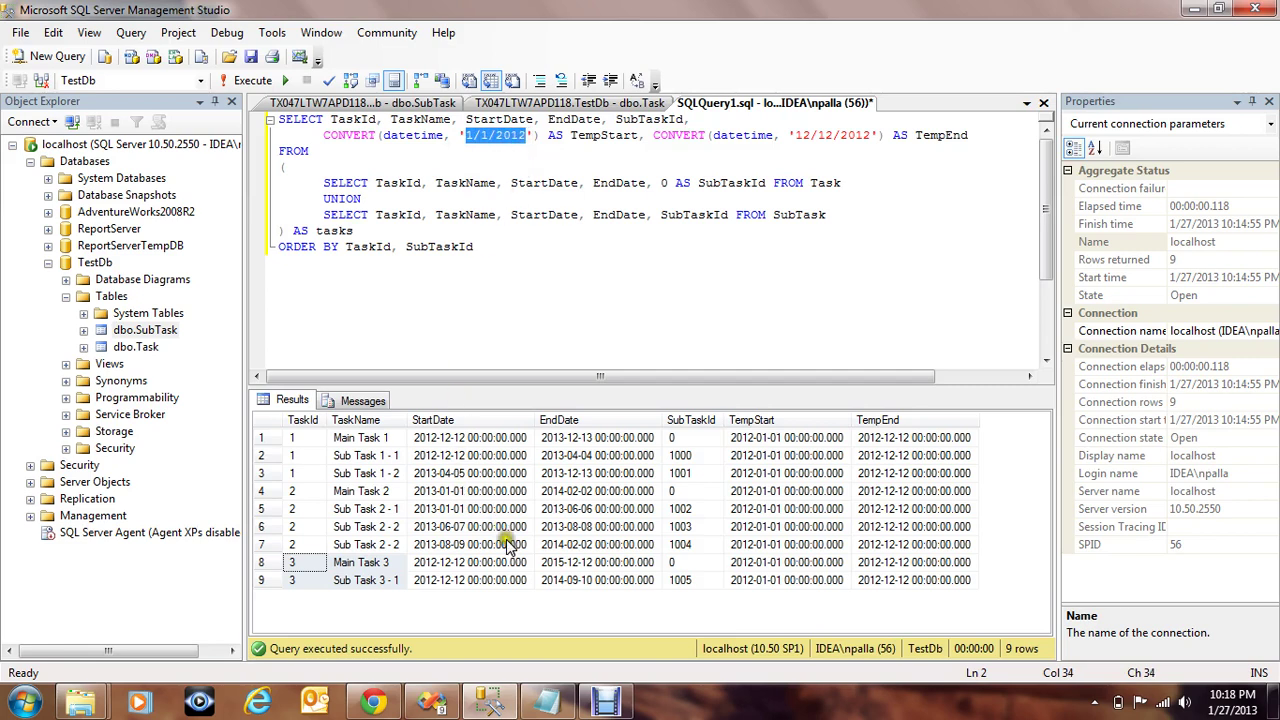
Switch to Visual Studio, insert a horizontal range bar chart into the body of GanttChartDemoReport.rdl, and enlarge it
{"action": "left_click", "coordinate": [432, 703]}
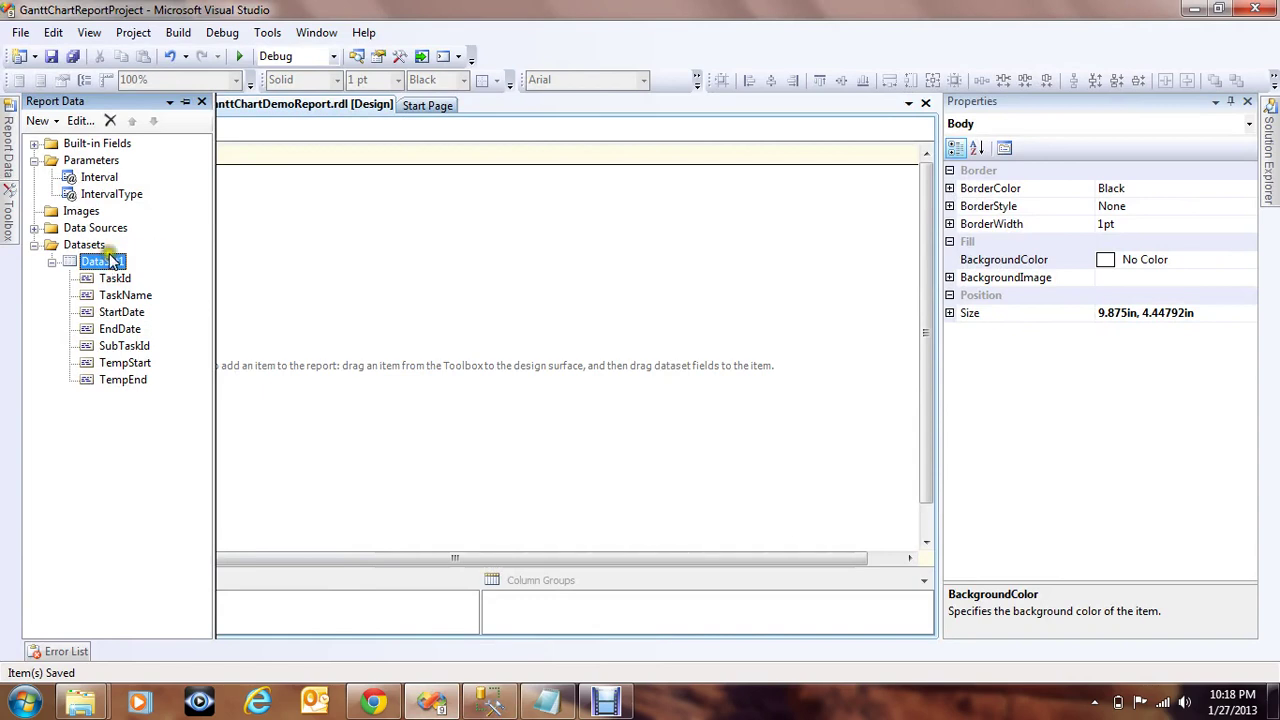
{"action": "left_click", "coordinate": [295, 250]}
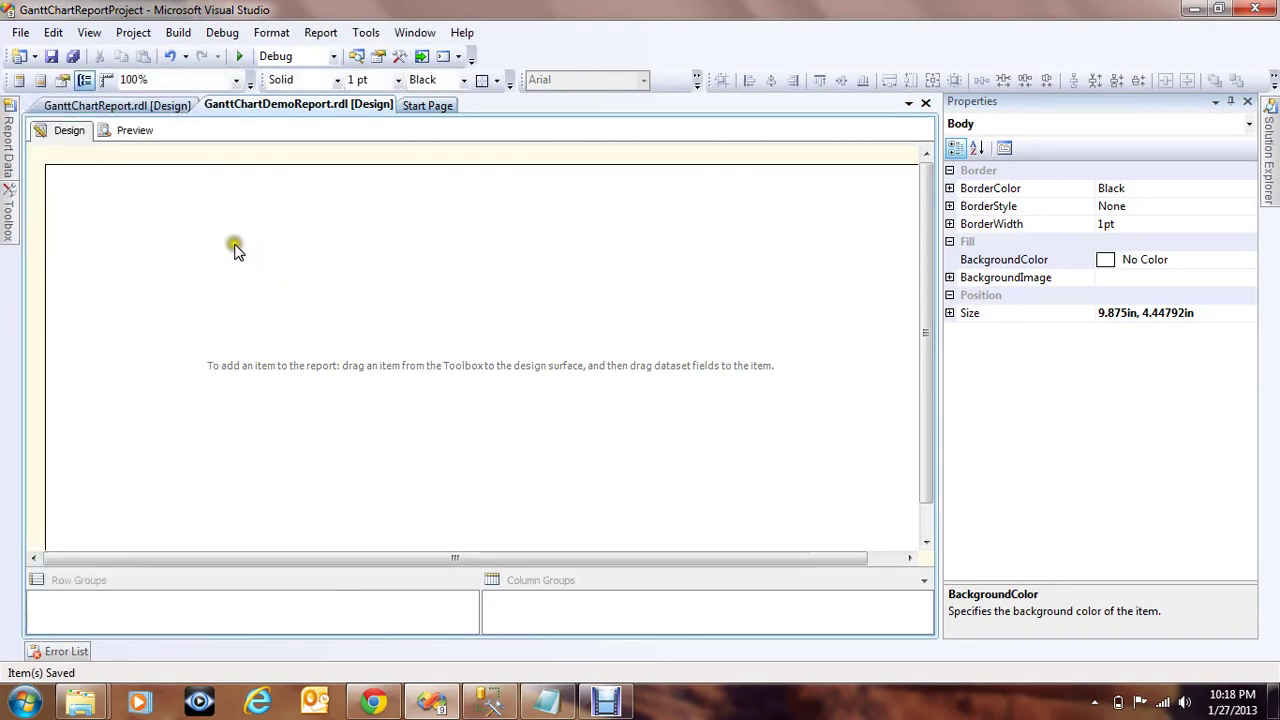
{"action": "right_click", "coordinate": [261, 258]}
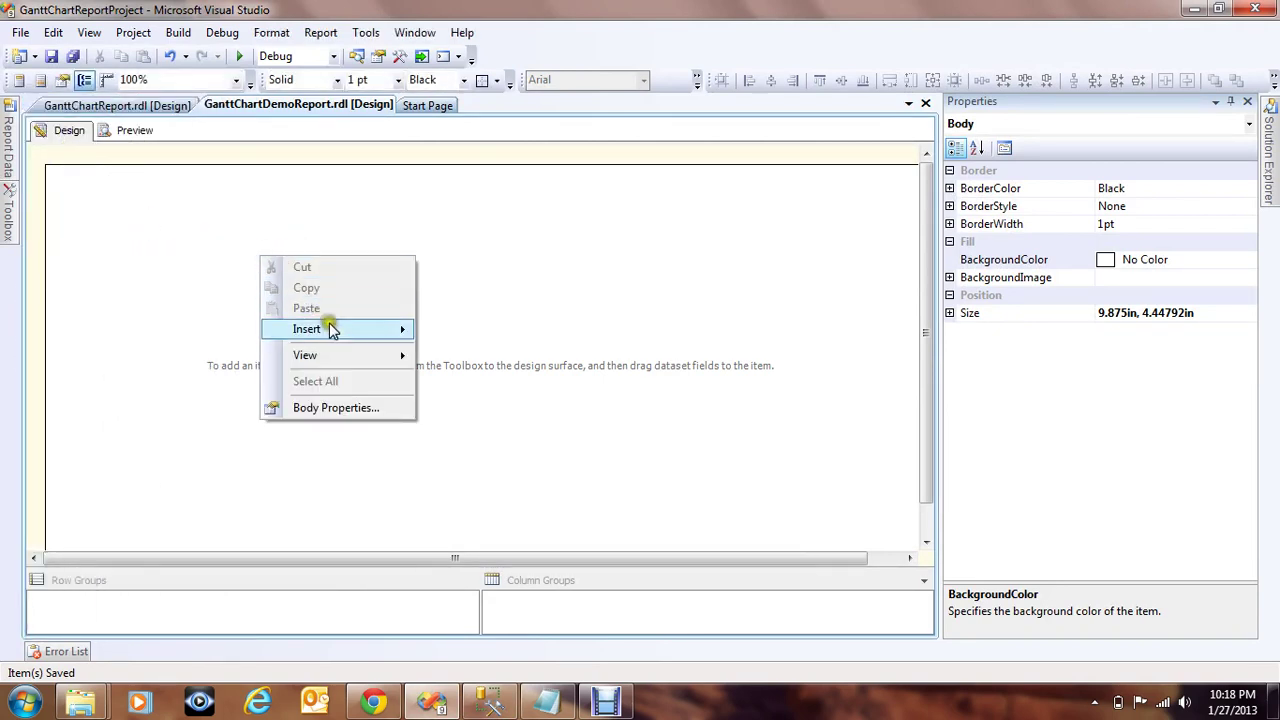
{"action": "mouse_move", "coordinate": [331, 329]}
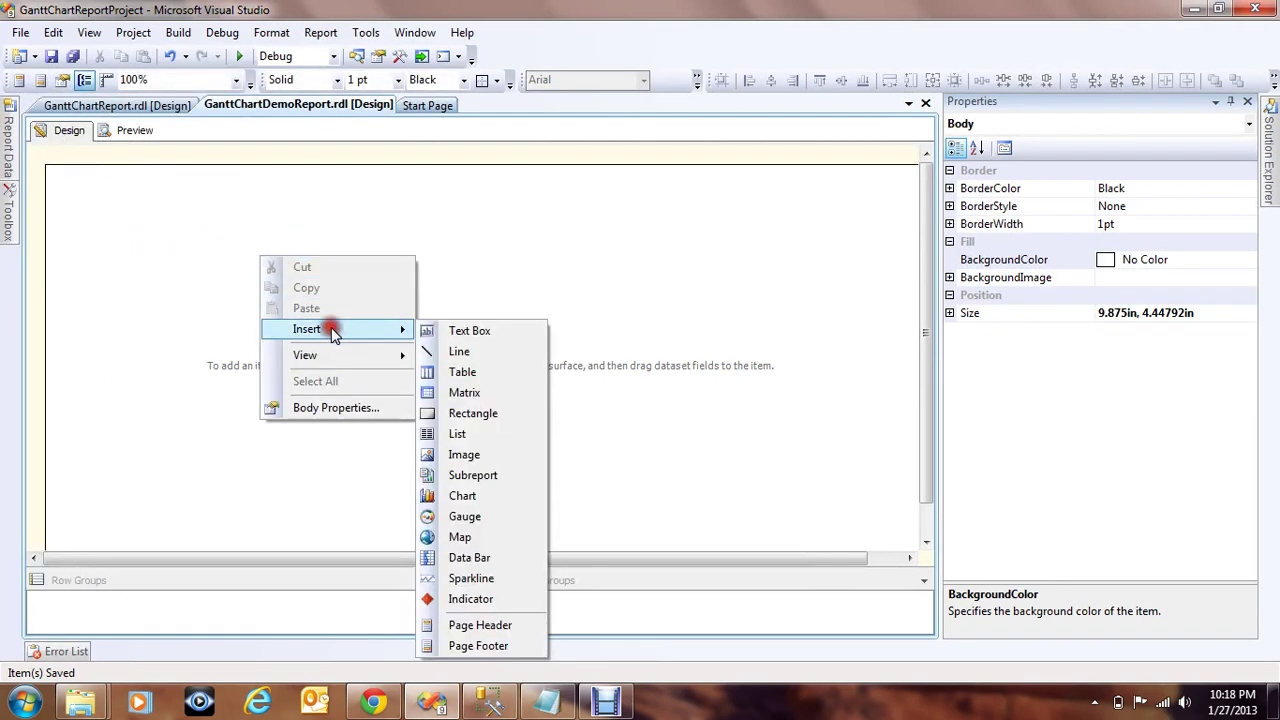
{"action": "left_click", "coordinate": [466, 496]}
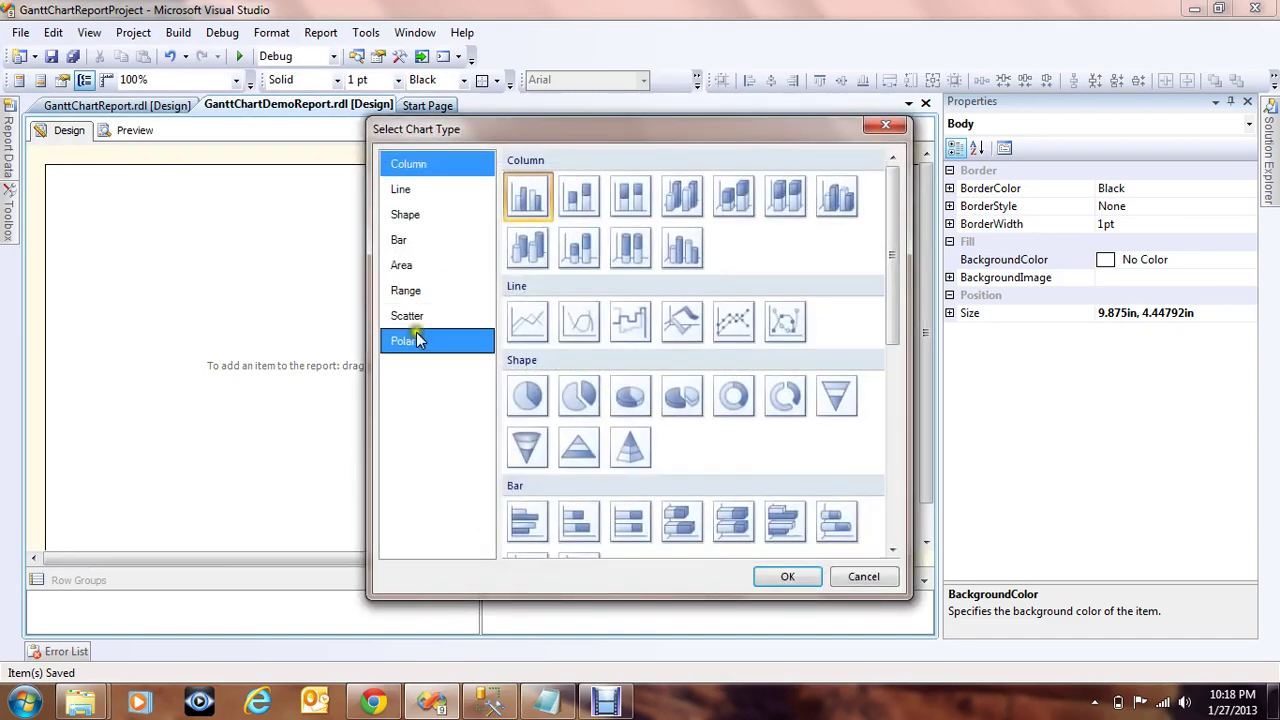
{"action": "left_click", "coordinate": [409, 290]}
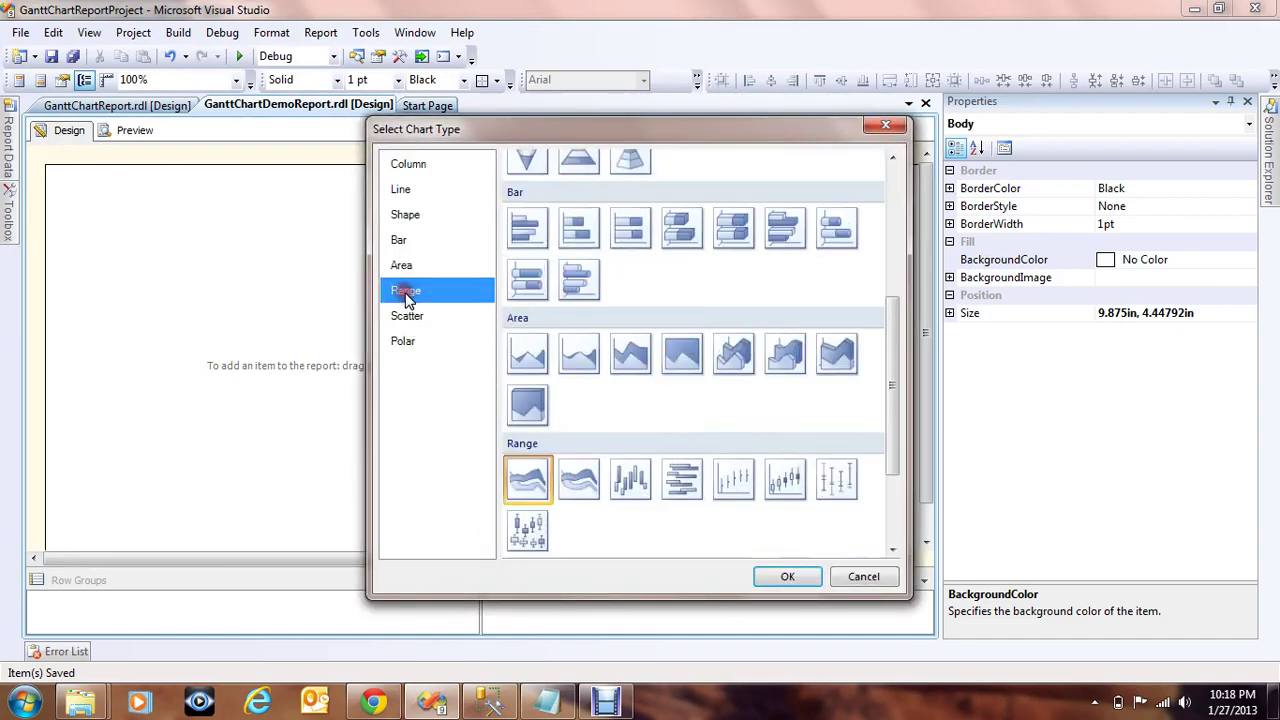
{"action": "left_click", "coordinate": [678, 481]}
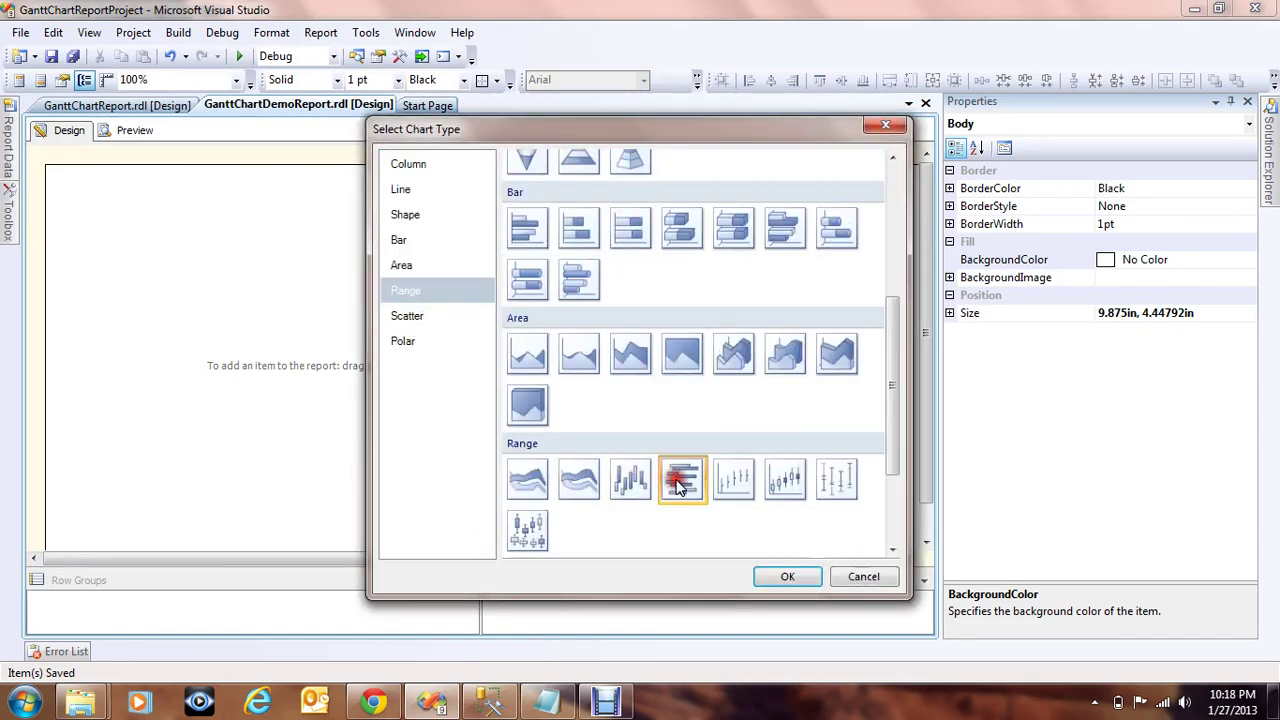
{"action": "left_click", "coordinate": [789, 578]}
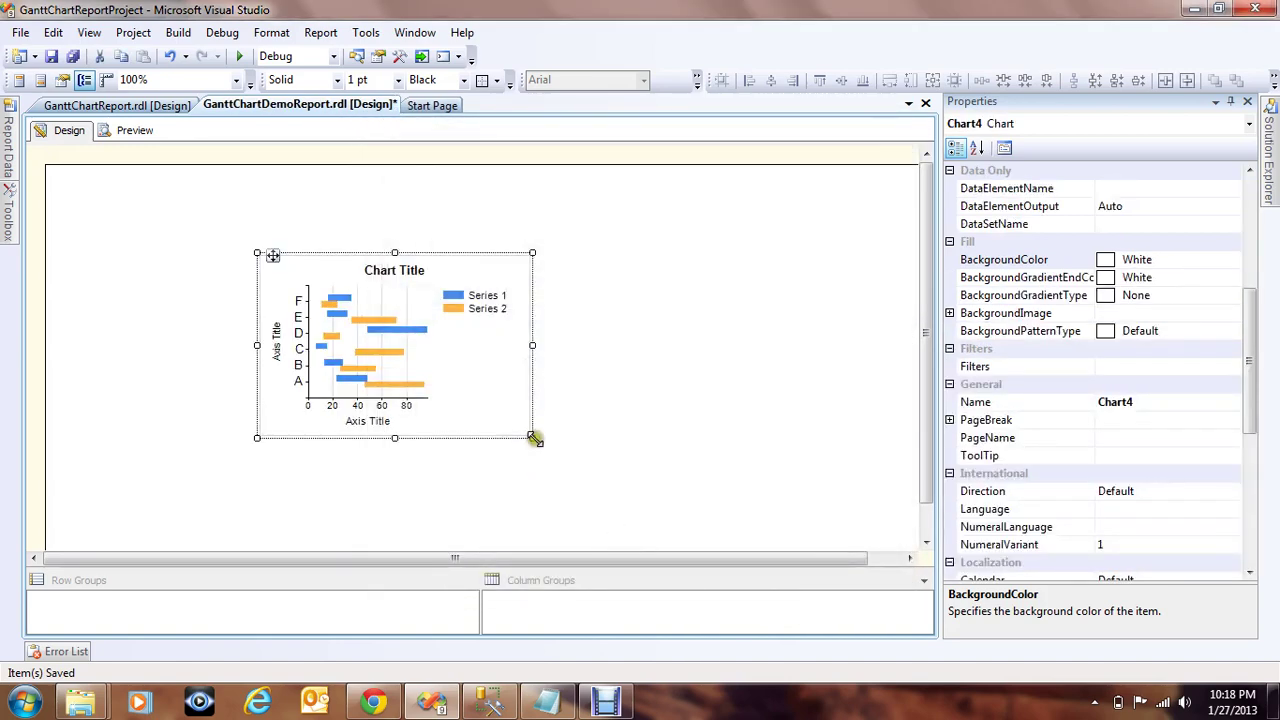
{"action": "left_click_drag", "start_coordinate": [534, 439], "coordinate": [689, 536]}
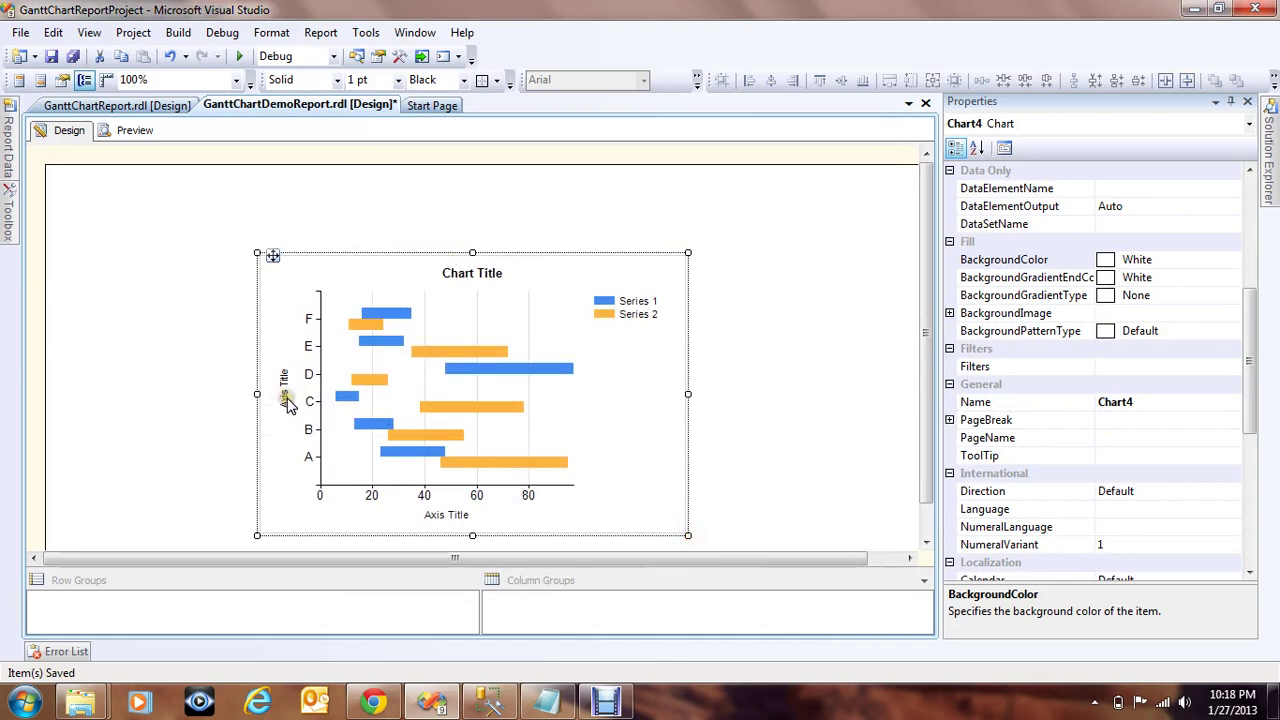
Delete the legend and the chart title from the range bar chart
{"action": "left_click", "coordinate": [627, 322]}
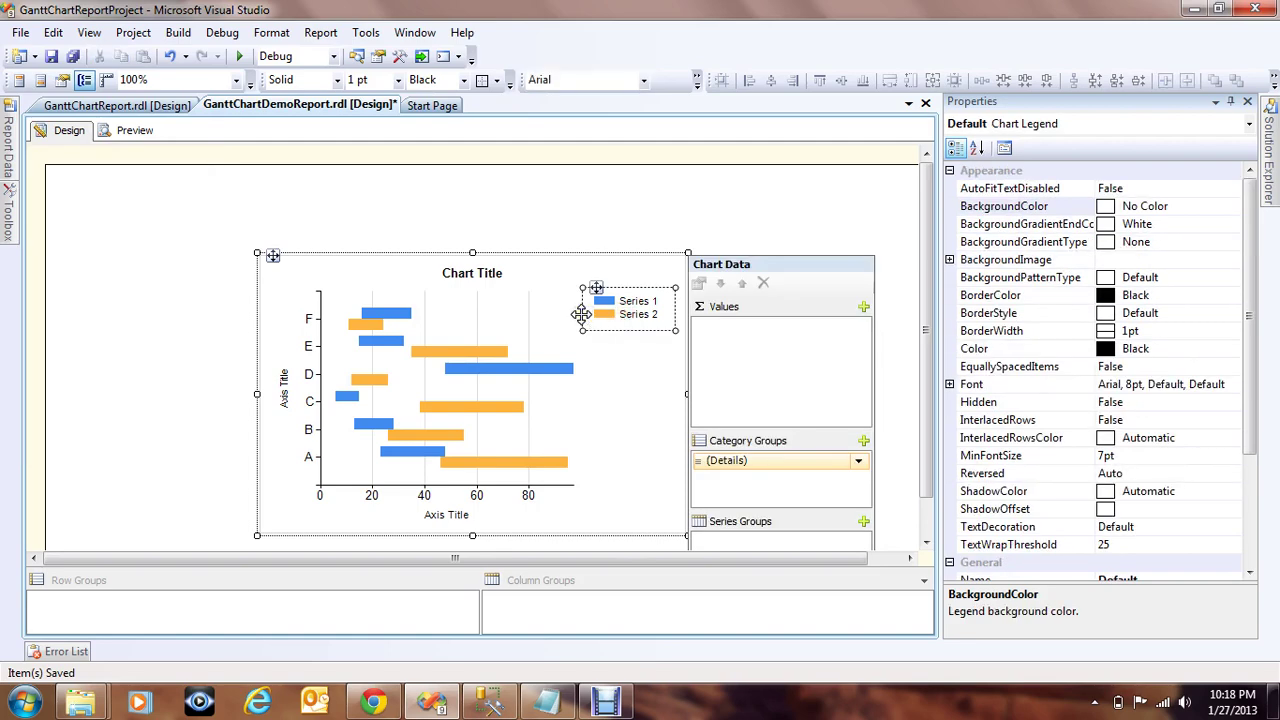
{"action": "key", "text": "Delete"}
{"action": "left_click", "coordinate": [462, 278]}
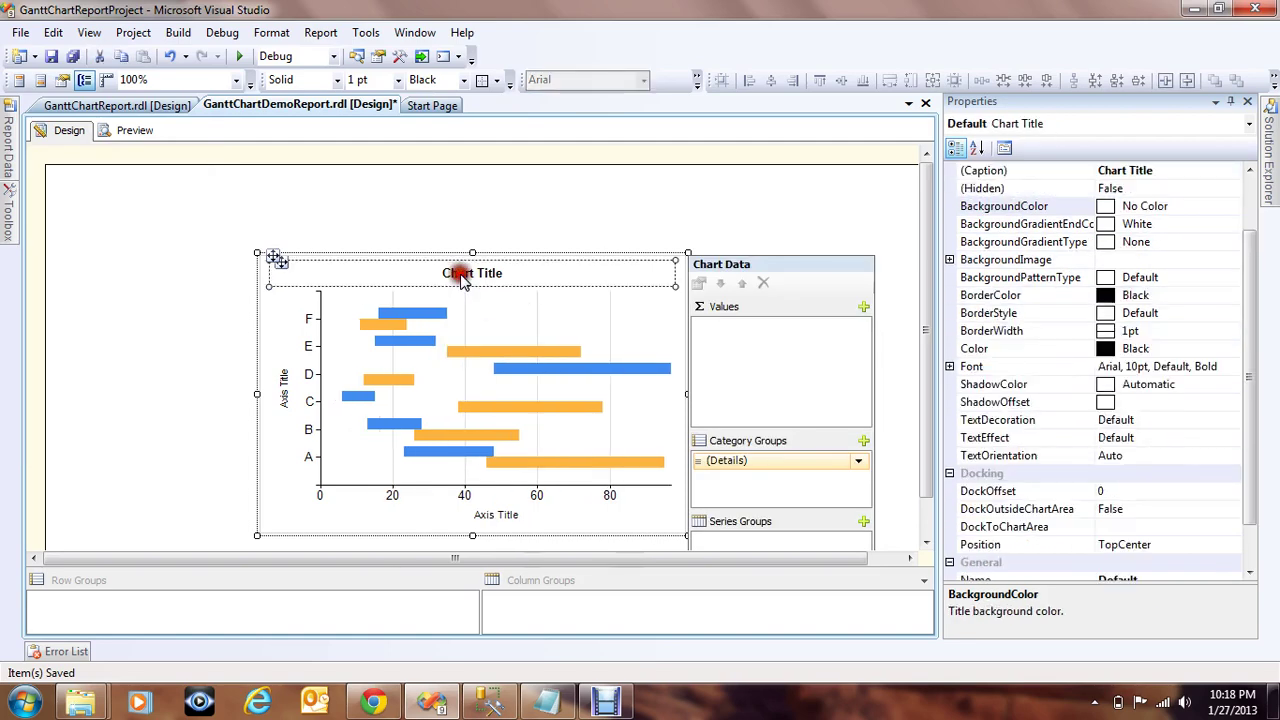
{"action": "left_click", "coordinate": [478, 287]}
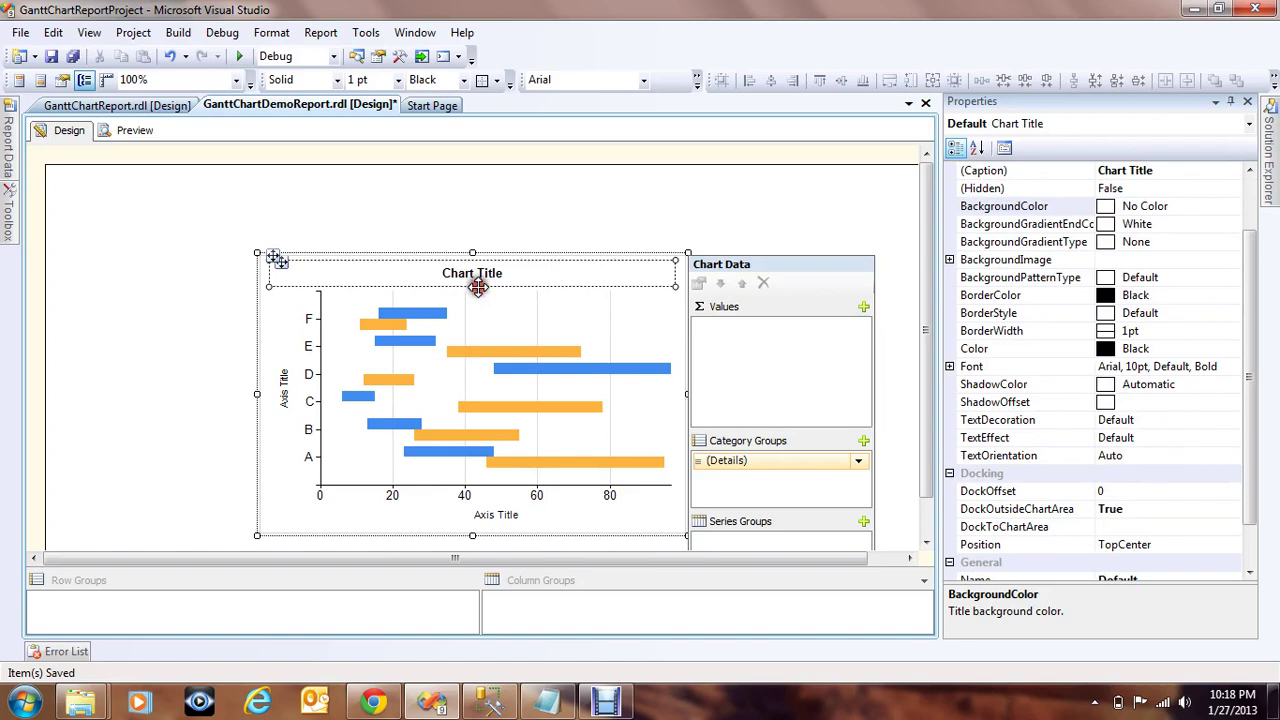
{"action": "key", "text": "Delete"}
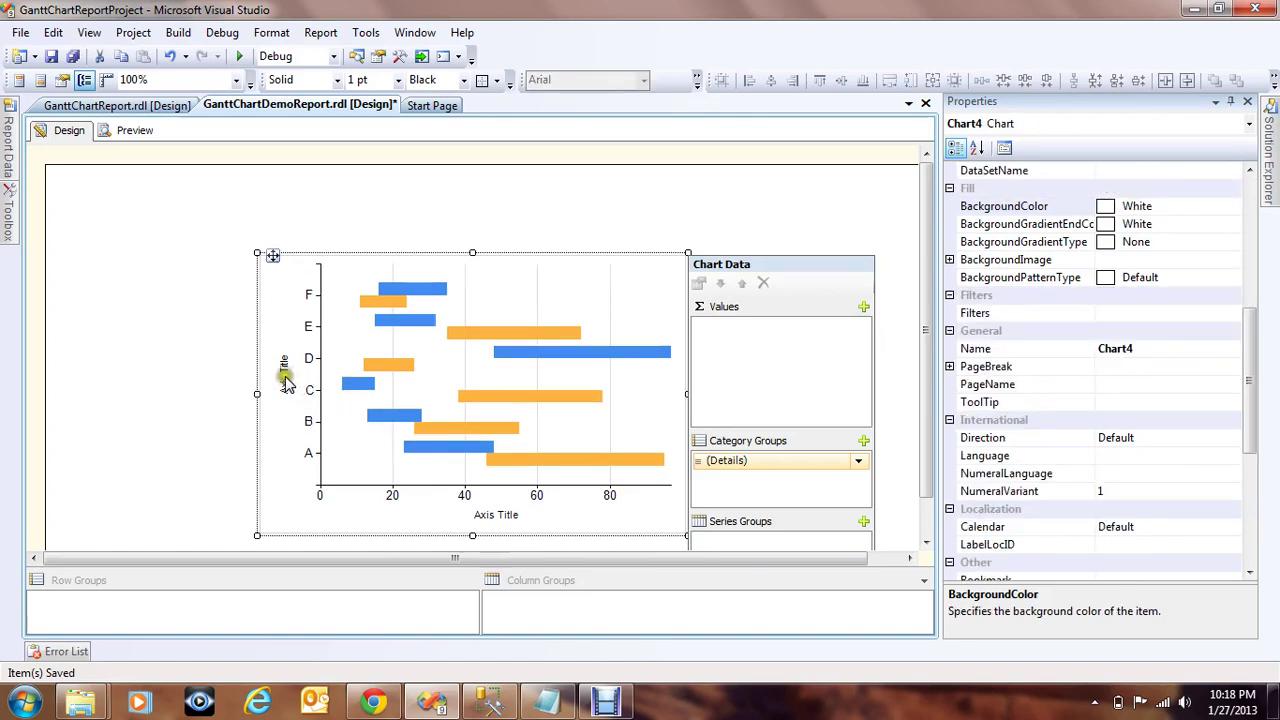
Delete the vertical and horizontal axis titles from the chart
{"action": "left_click", "coordinate": [285, 378]}
{"action": "key", "text": "Delete"}
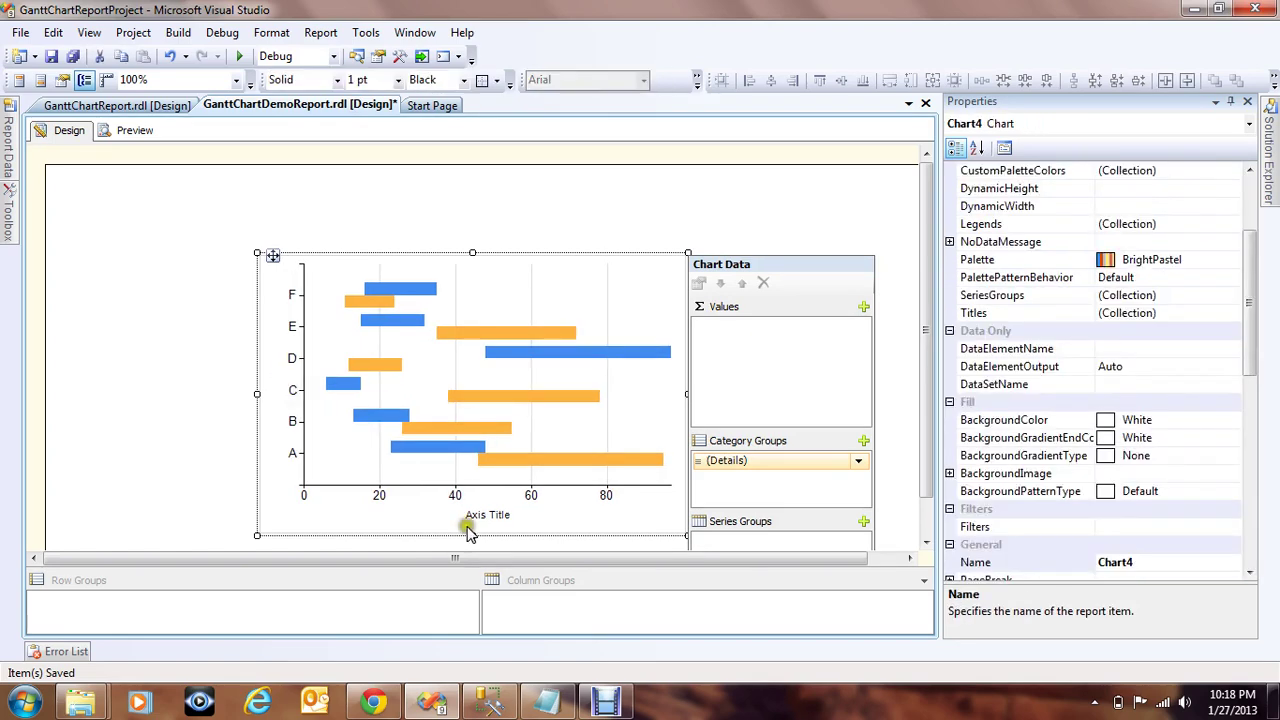
{"action": "left_click", "coordinate": [474, 516]}
{"action": "key", "text": "Delete"}
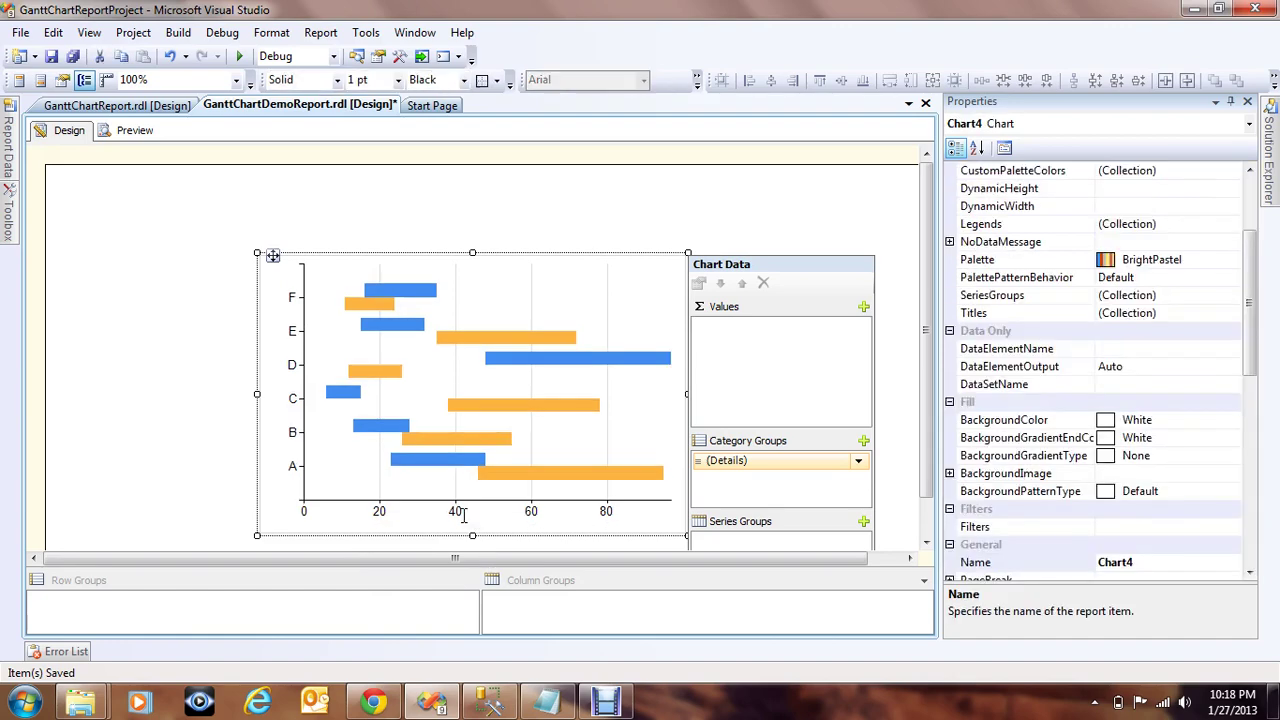
Hide the chart's vertical axis
{"action": "left_click", "coordinate": [287, 357]}
{"action": "right_click", "coordinate": [287, 357]}
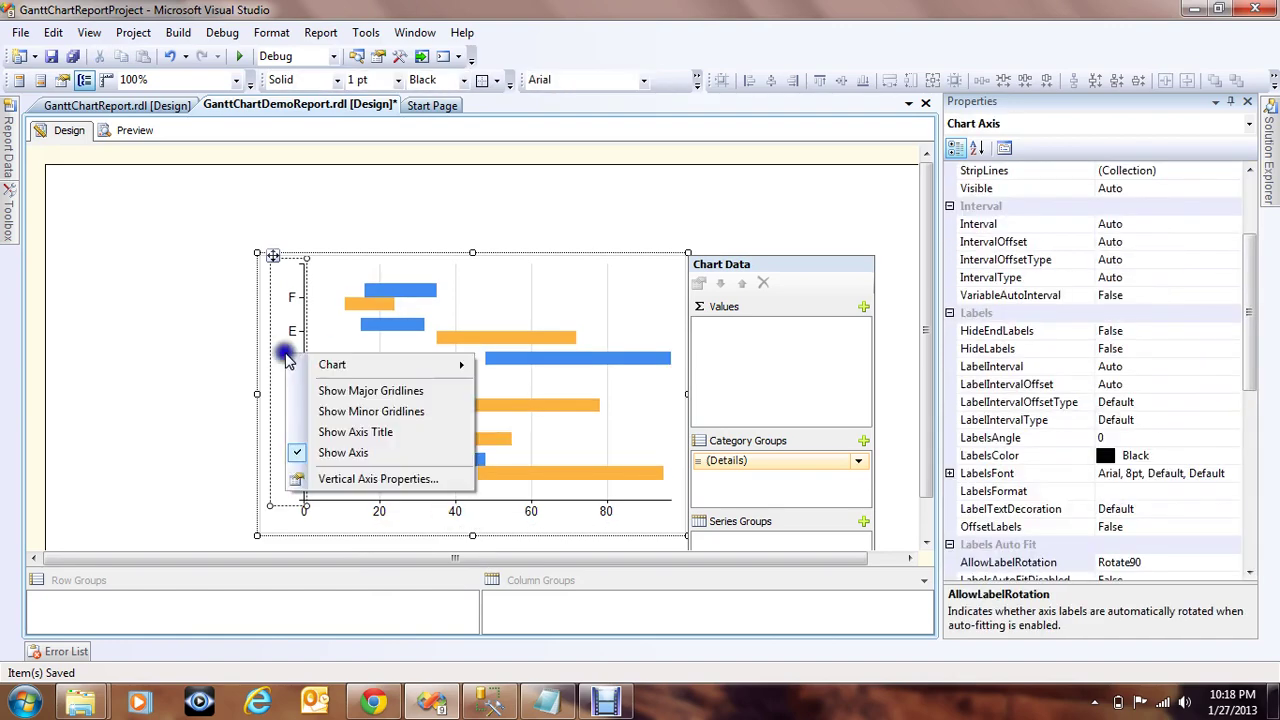
{"action": "left_click", "coordinate": [322, 456]}
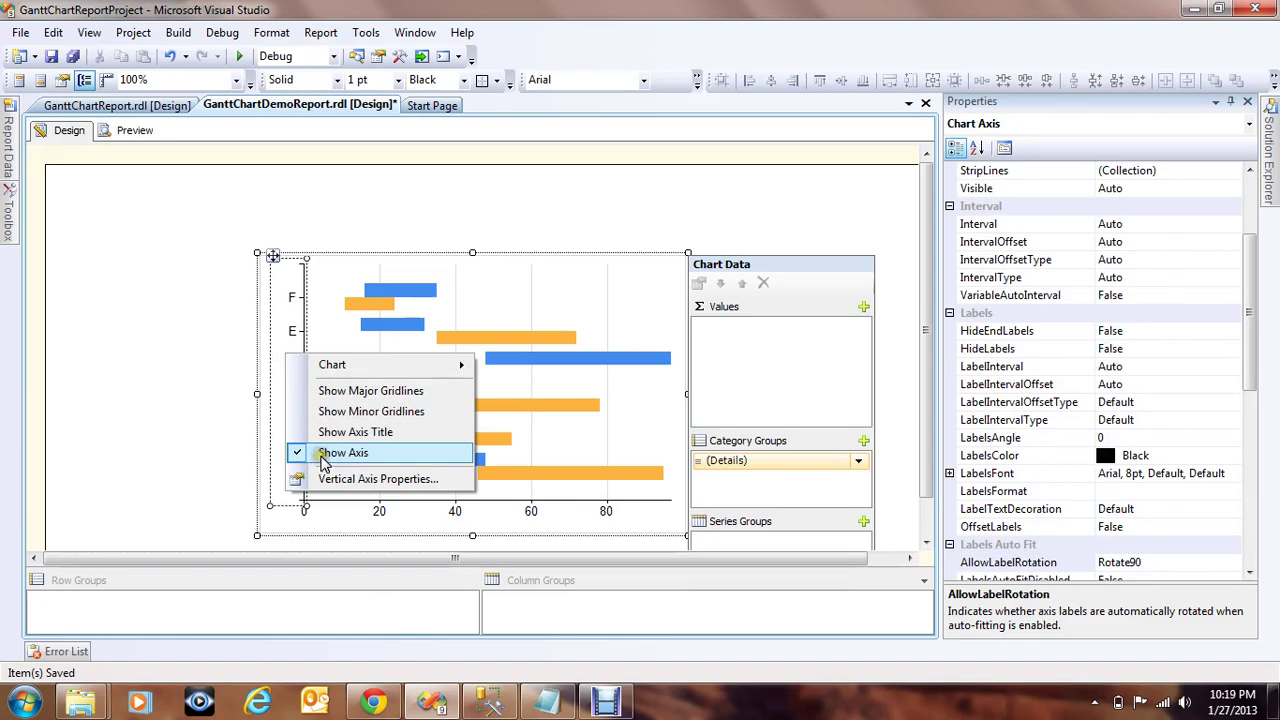
{"action": "left_click", "coordinate": [403, 218]}
Open the chart's data settings and add the EndDate field to its values
{"action": "left_click", "coordinate": [306, 269]}
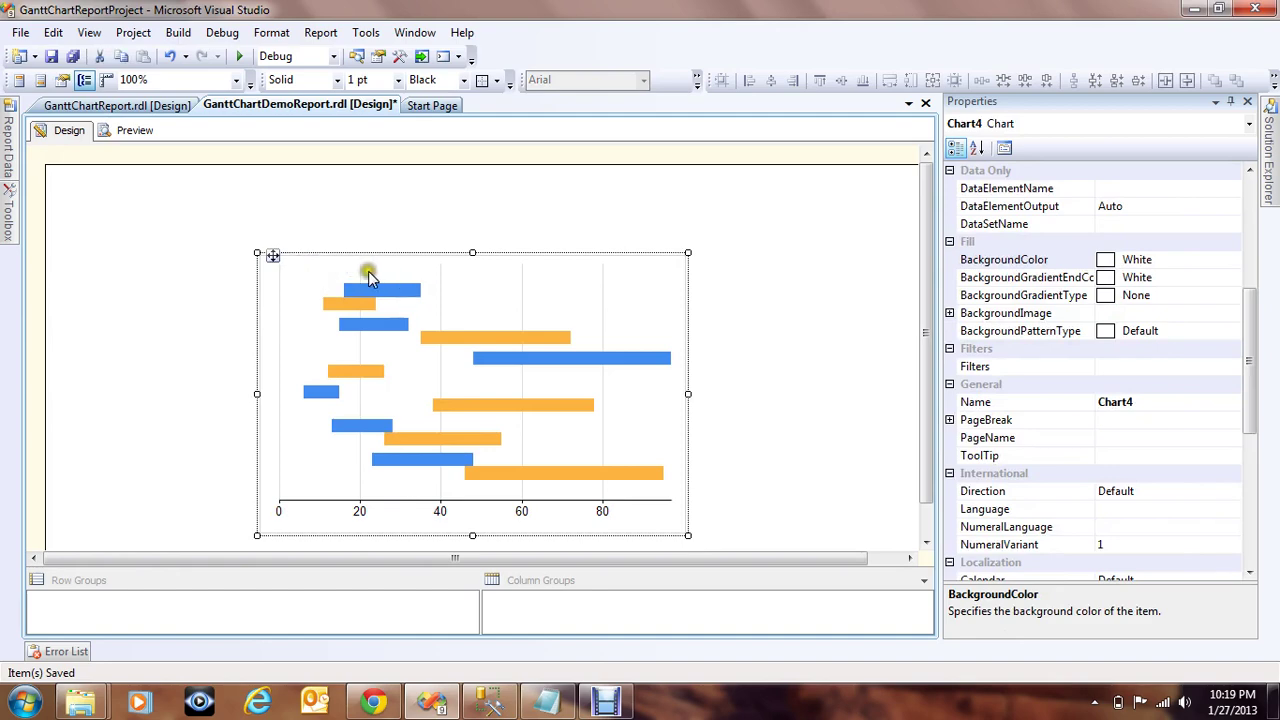
{"action": "left_click", "coordinate": [339, 271]}
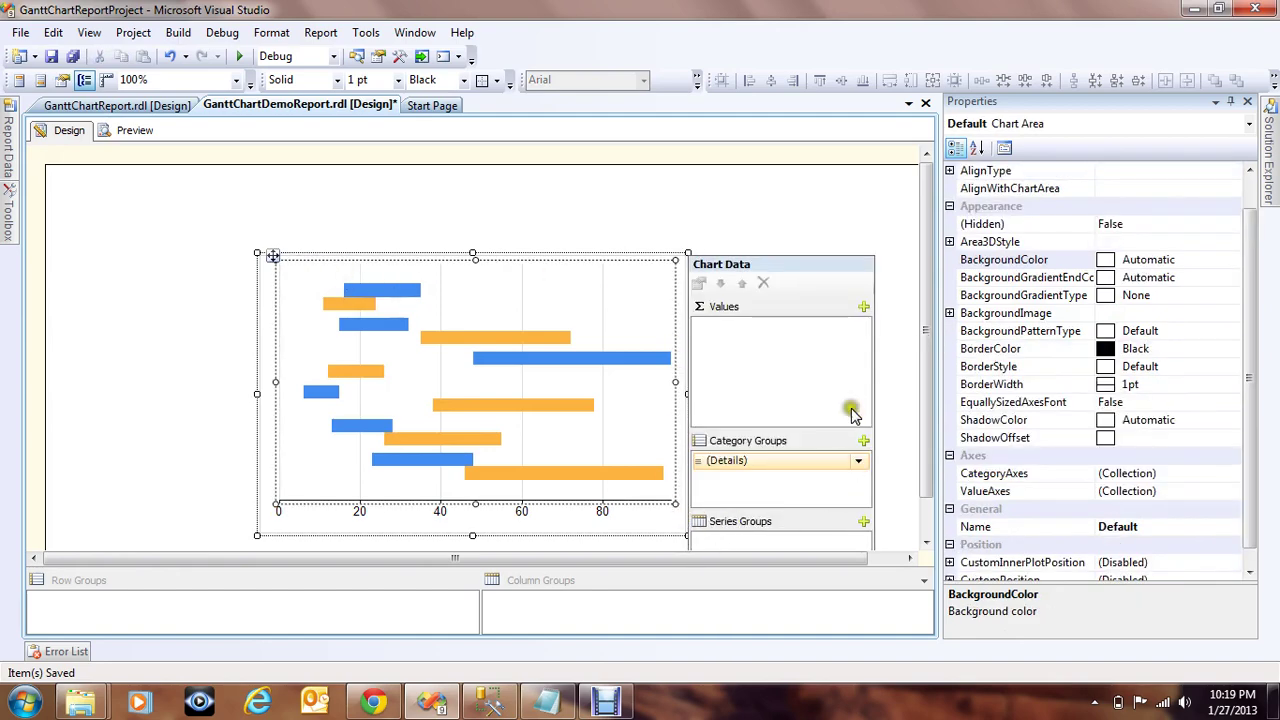
{"action": "left_click_drag", "start_coordinate": [927, 298], "coordinate": [928, 352]}
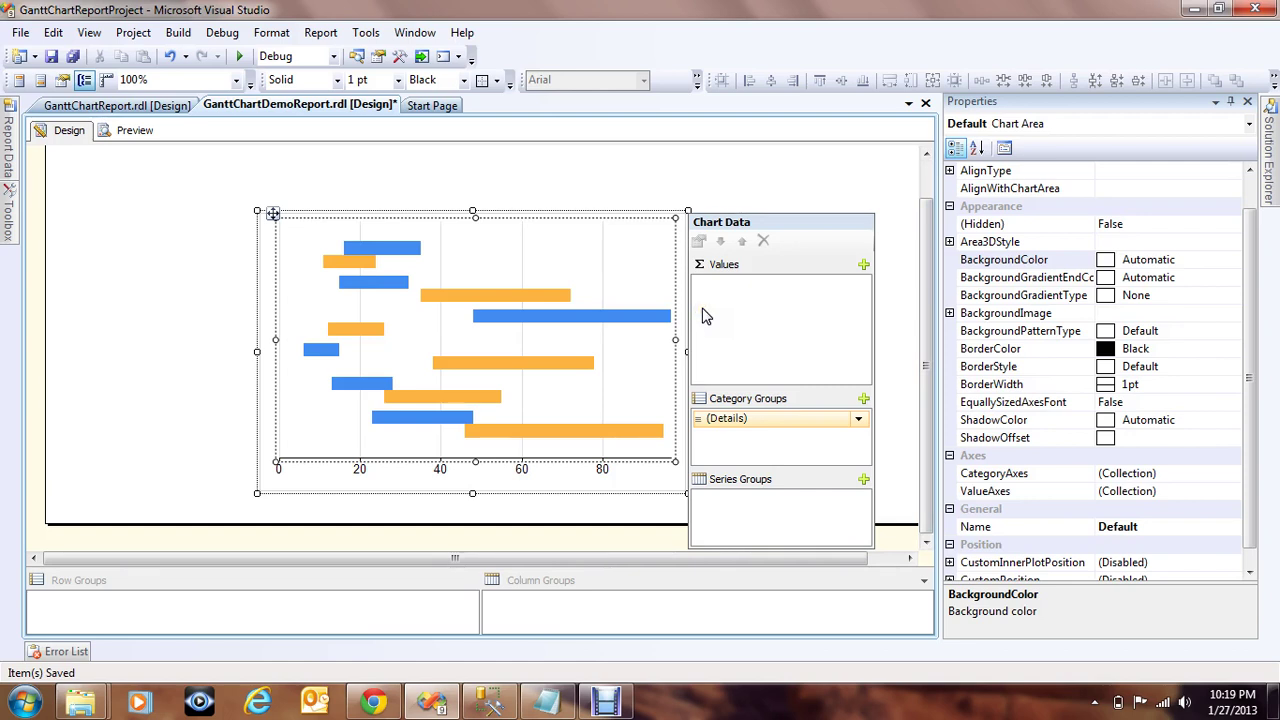
{"action": "left_click", "coordinate": [817, 428]}
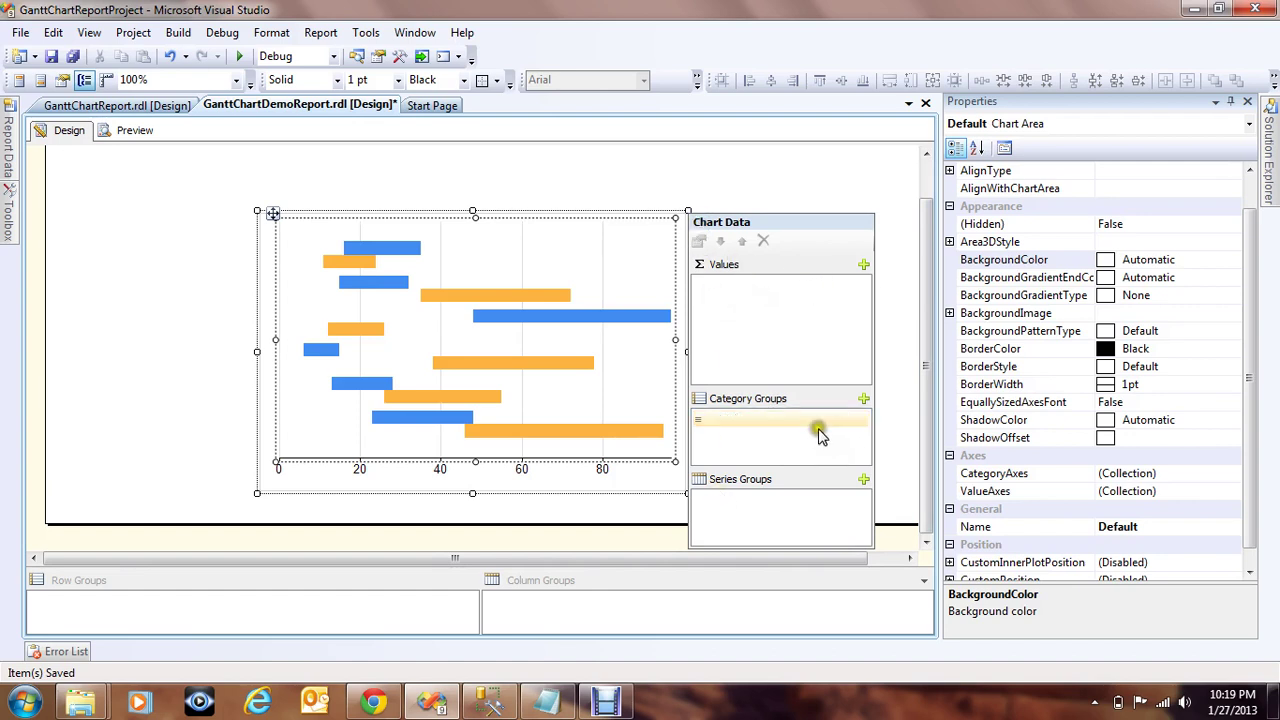
{"action": "left_click", "coordinate": [863, 267]}
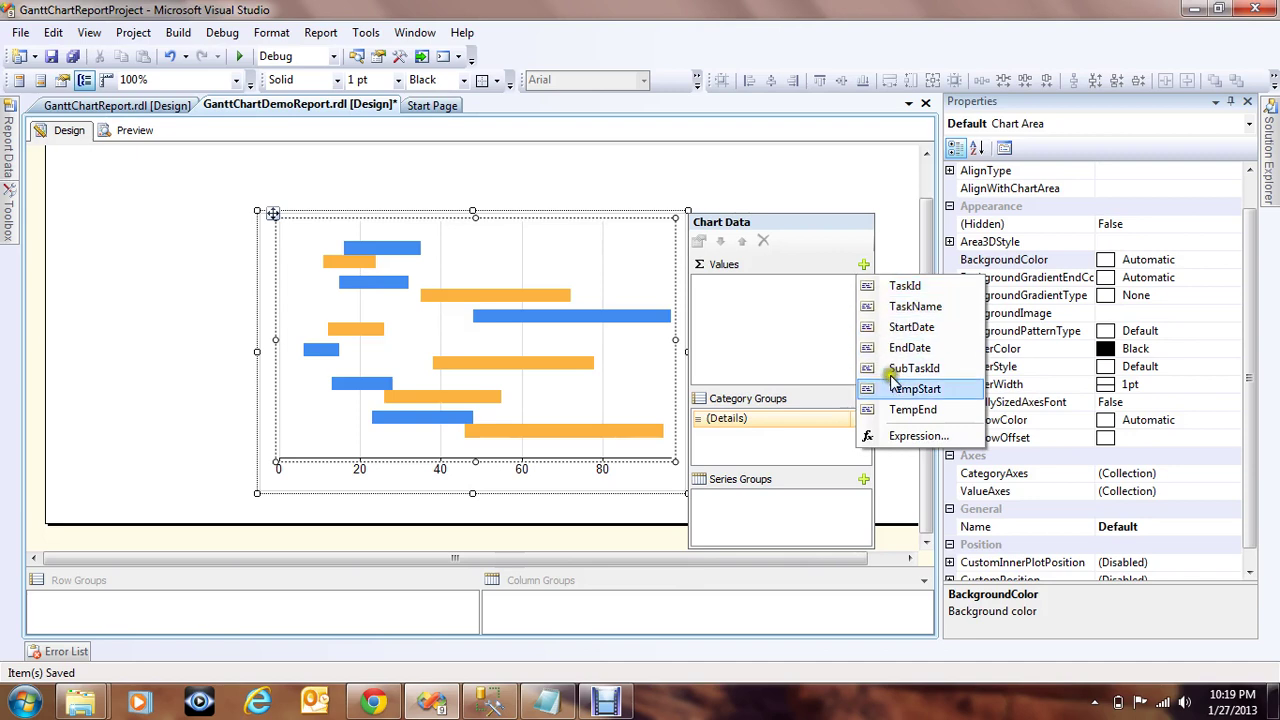
{"action": "left_click", "coordinate": [899, 411]}
{"action": "left_click", "coordinate": [896, 338]}
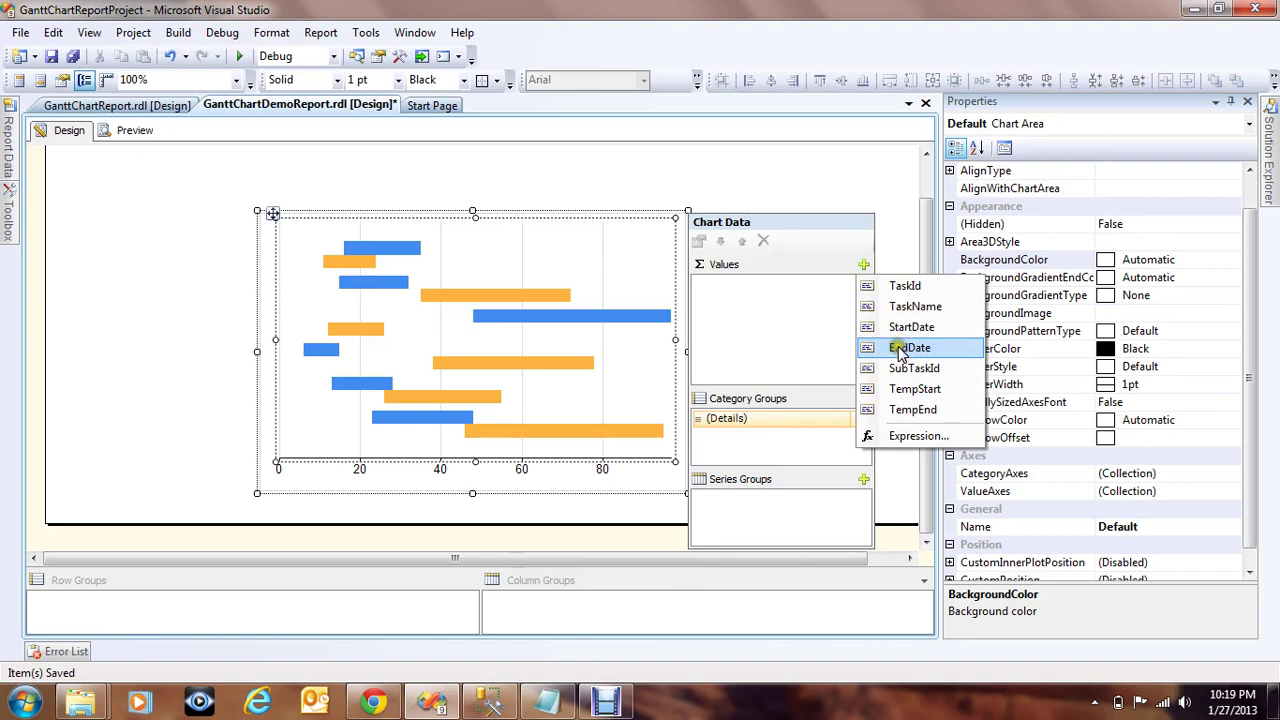
{"action": "left_click", "coordinate": [898, 350]}
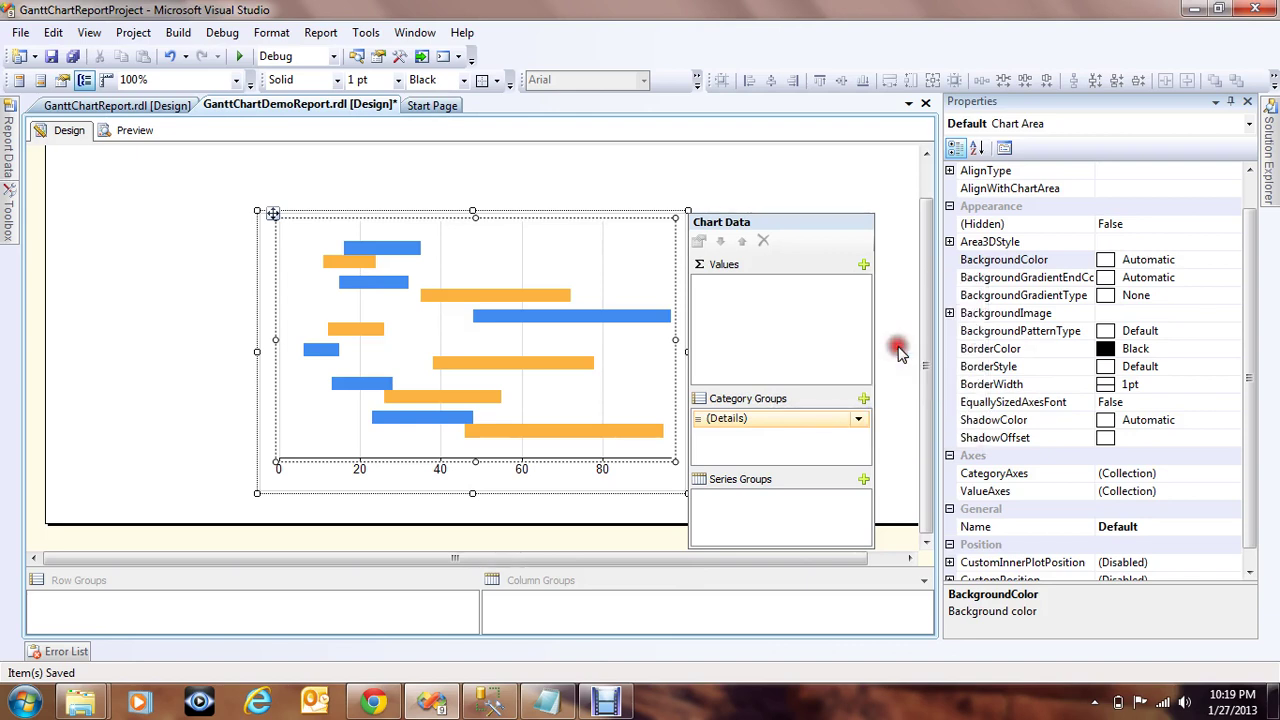
Add EndDate to the chart values and configure its series with [EndDate] as top value and [StartDate] as bottom value
{"action": "left_click", "coordinate": [748, 302]}
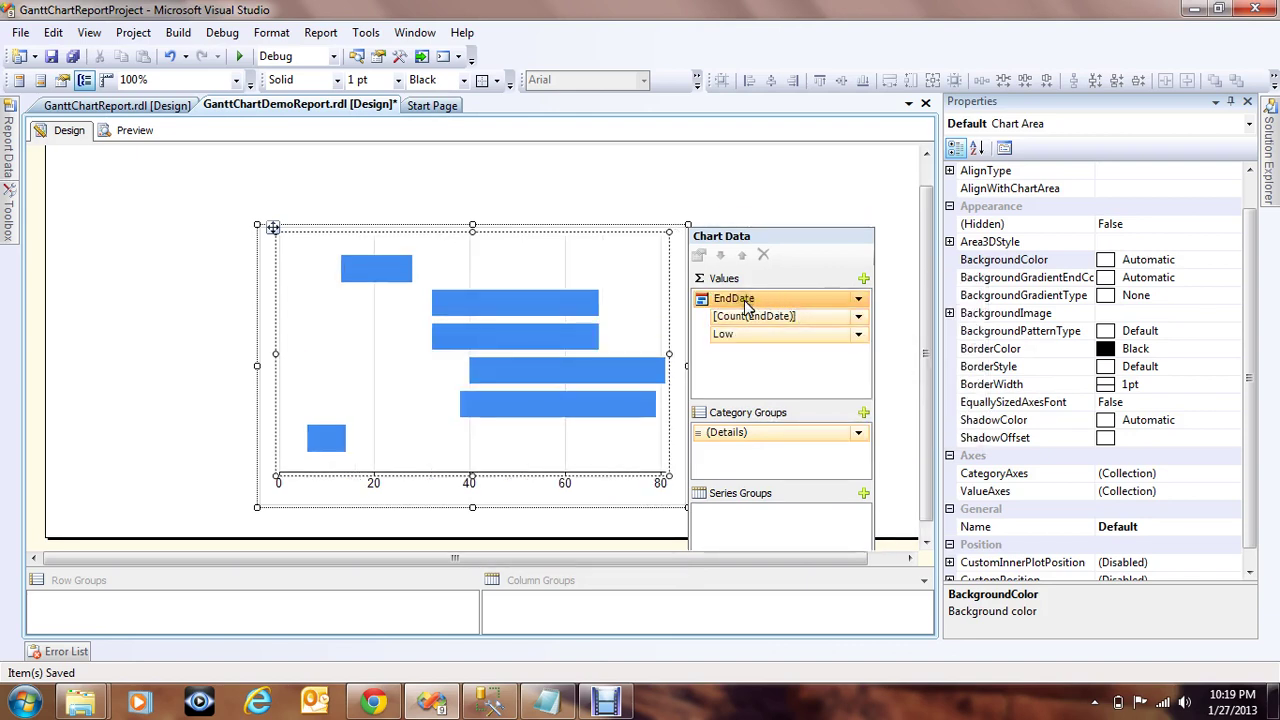
{"action": "right_click", "coordinate": [744, 305]}
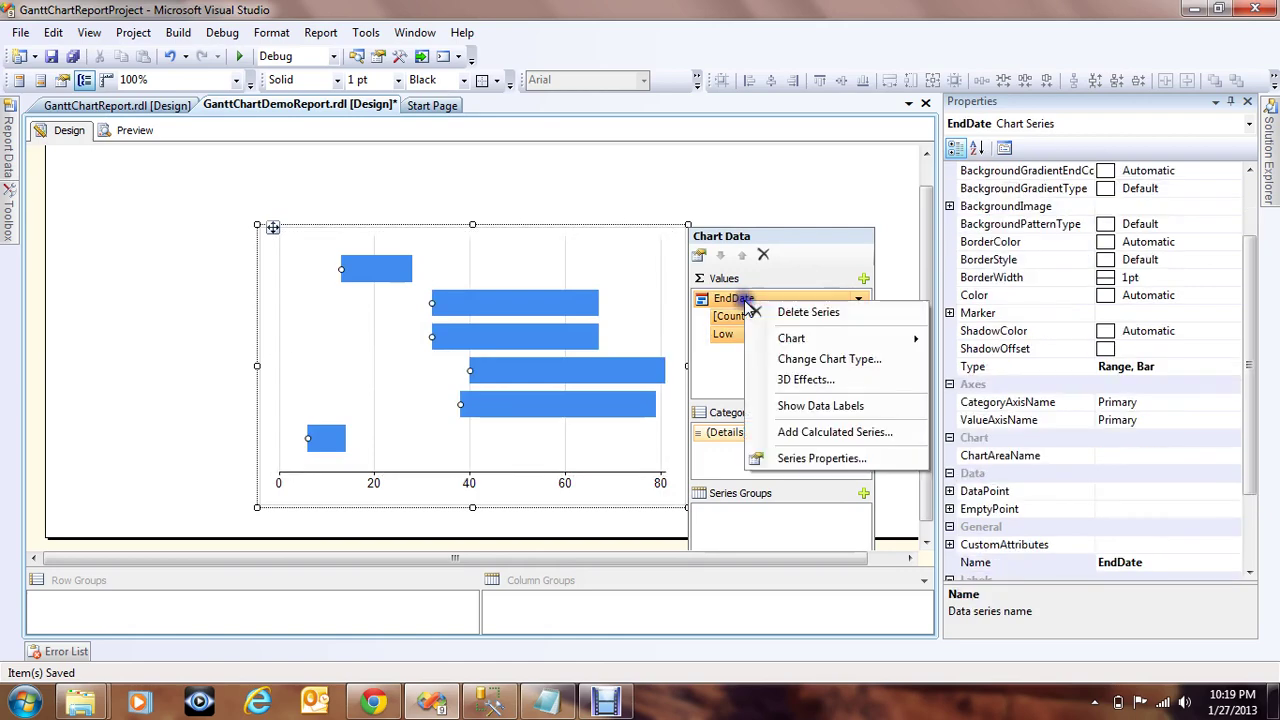
{"action": "left_click", "coordinate": [787, 459]}
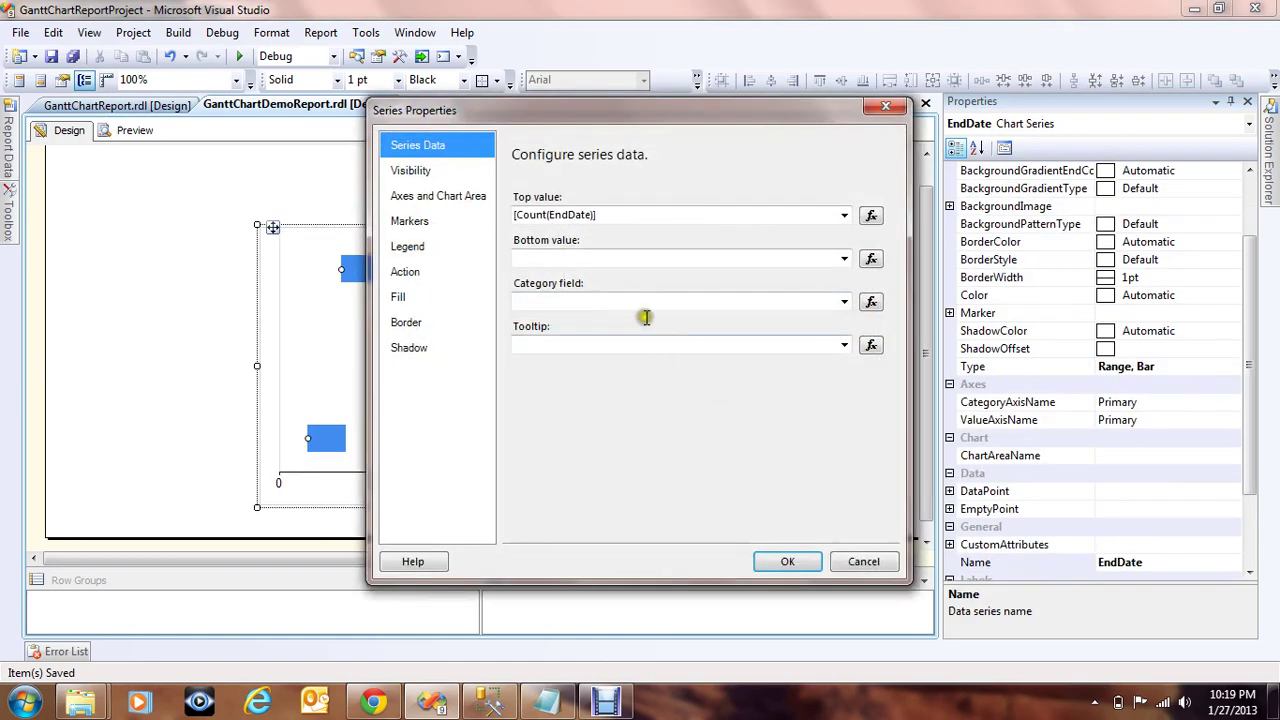
{"action": "left_click", "coordinate": [615, 218]}
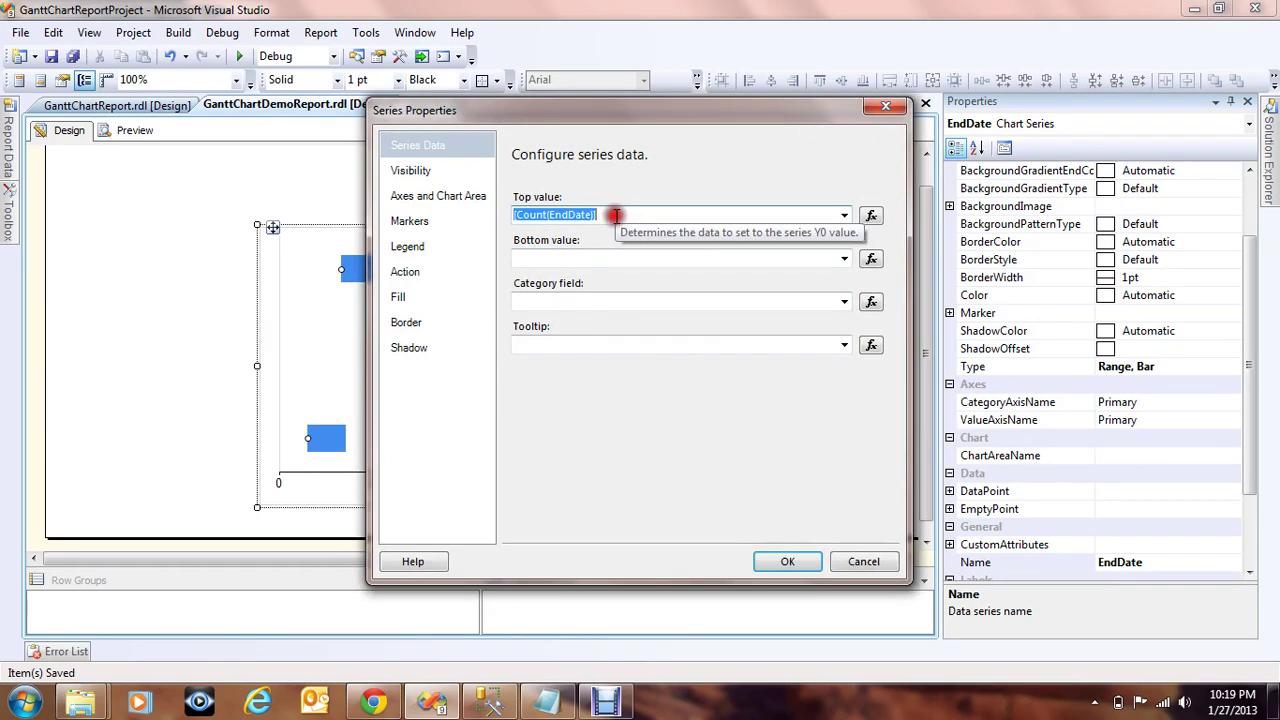
{"action": "left_click_drag", "start_coordinate": [606, 222], "coordinate": [509, 217]}
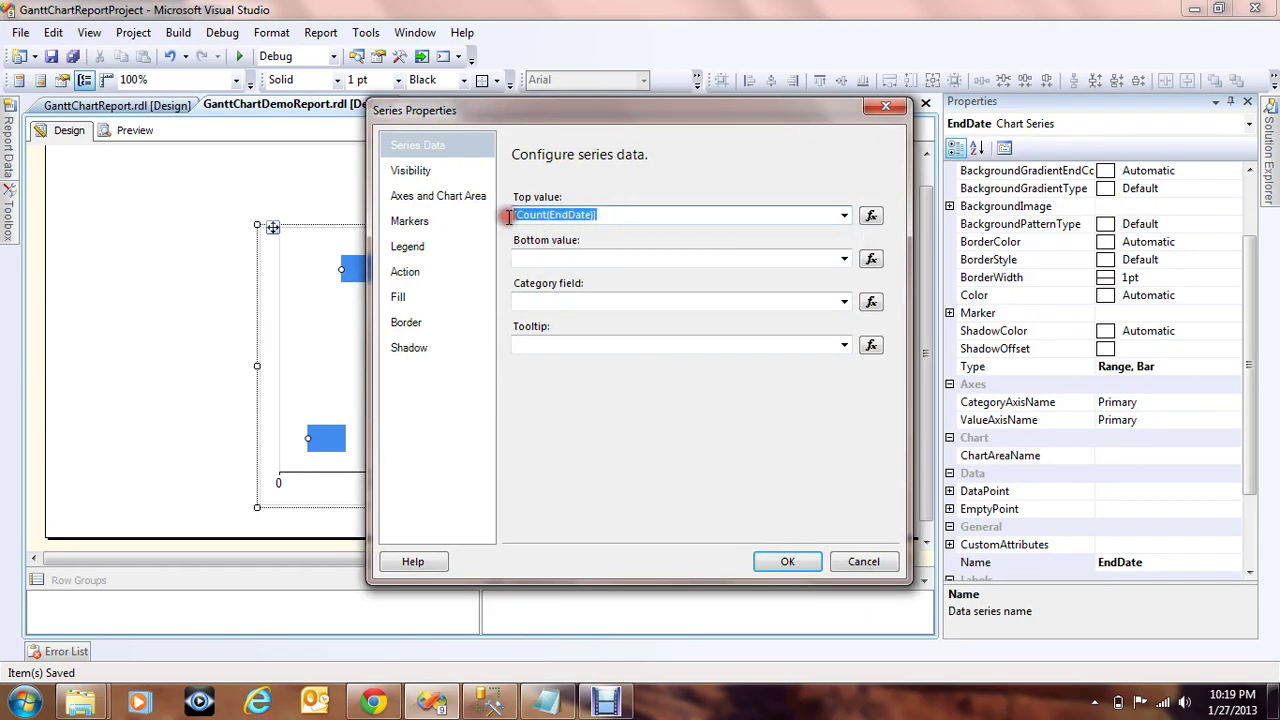
{"action": "key", "text": "Delete"}
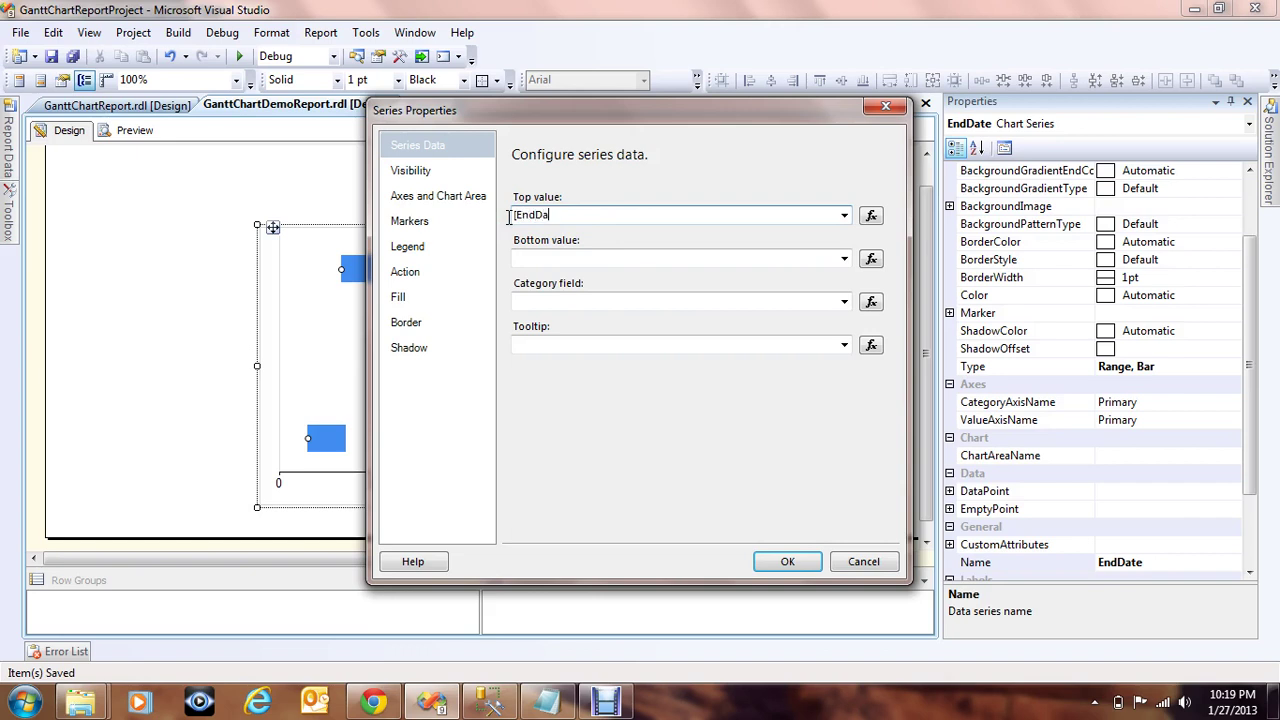
{"action": "key", "text": "Tab"}
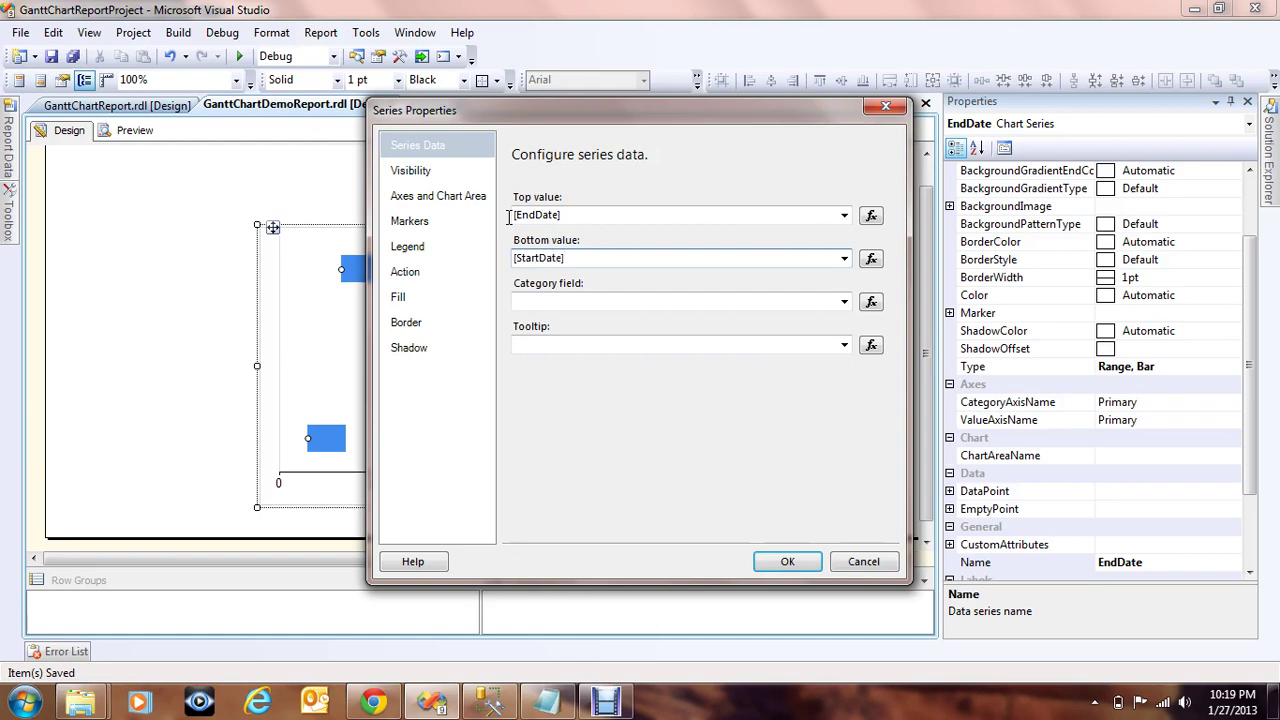
{"action": "left_click", "coordinate": [787, 561]}
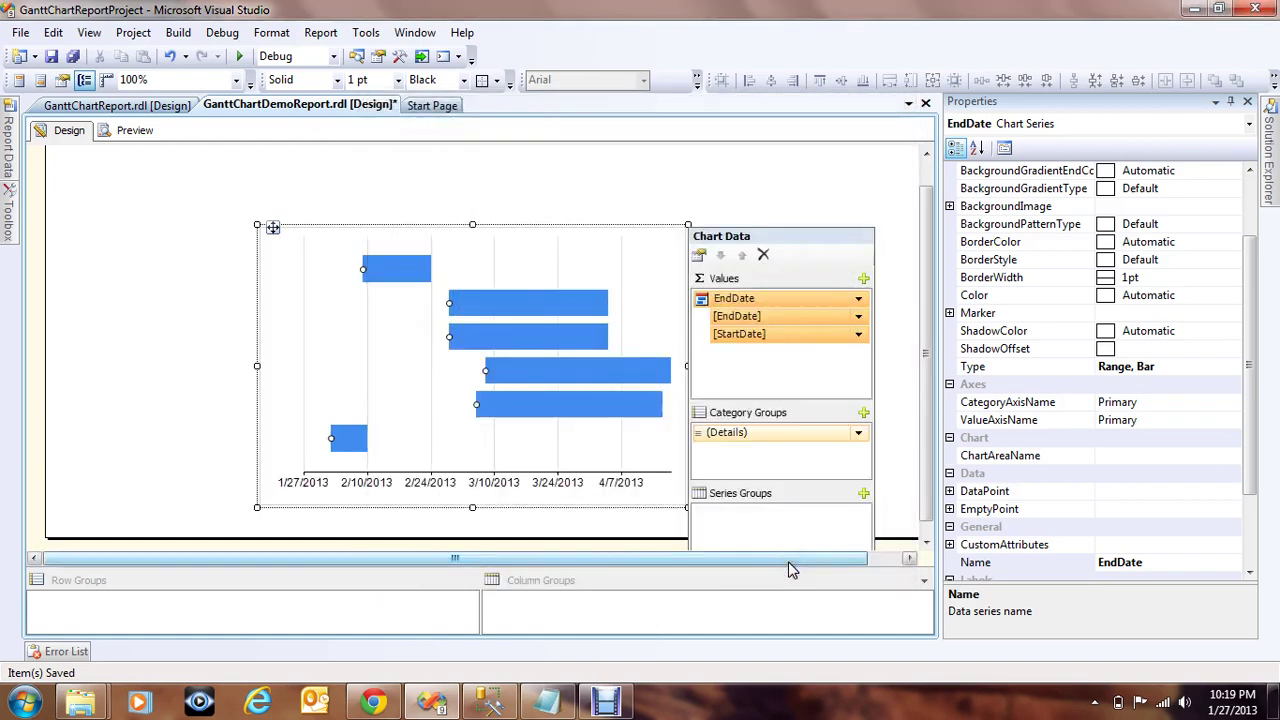
Preview the report to examine the bars and date axis, and return to the design view
{"action": "left_click", "coordinate": [125, 131]}
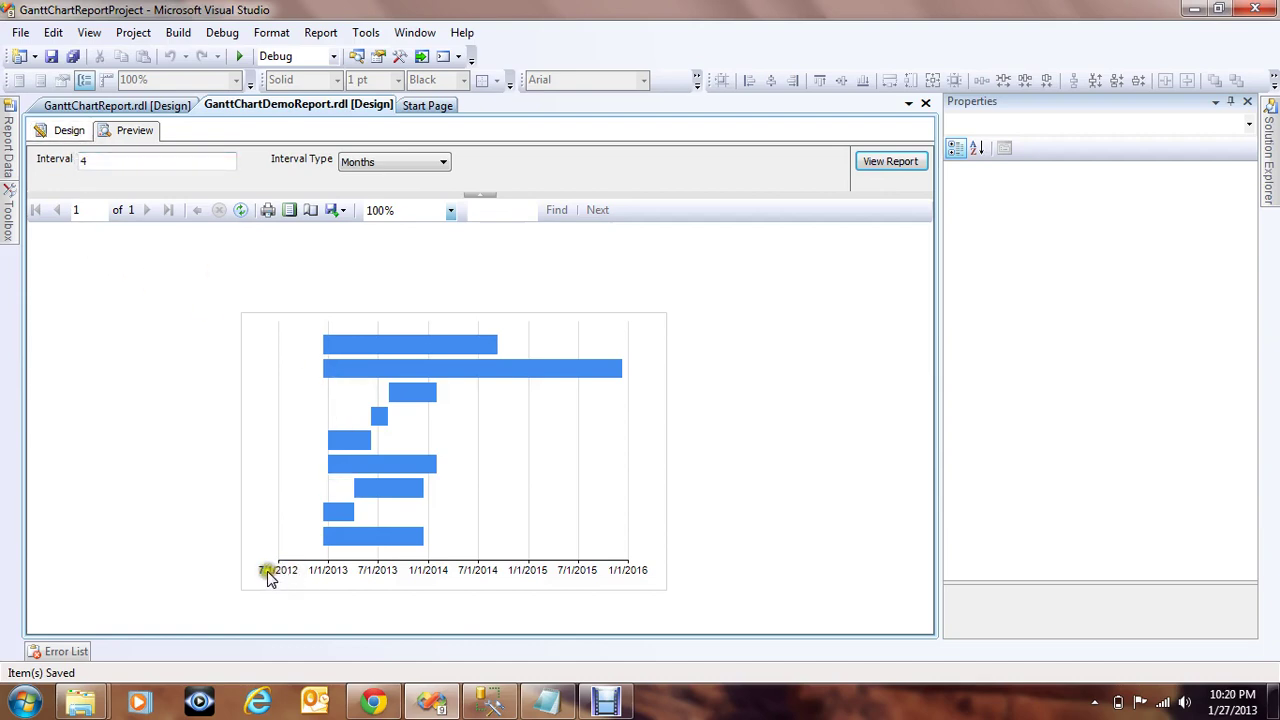
{"action": "left_click", "coordinate": [314, 574]}
{"action": "left_click", "coordinate": [66, 132]}
{"action": "left_click", "coordinate": [206, 342]}
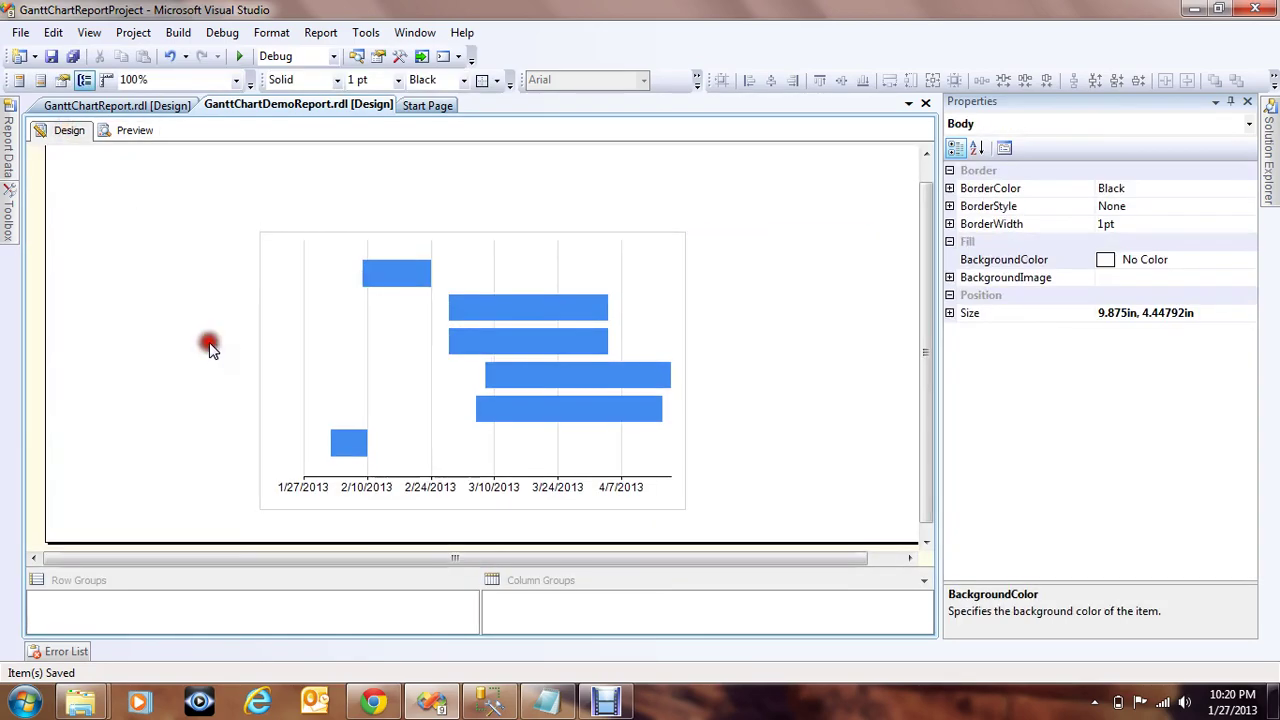
Select the chart's horizontal date axis and examine its major gridline properties
{"action": "left_click", "coordinate": [373, 497]}
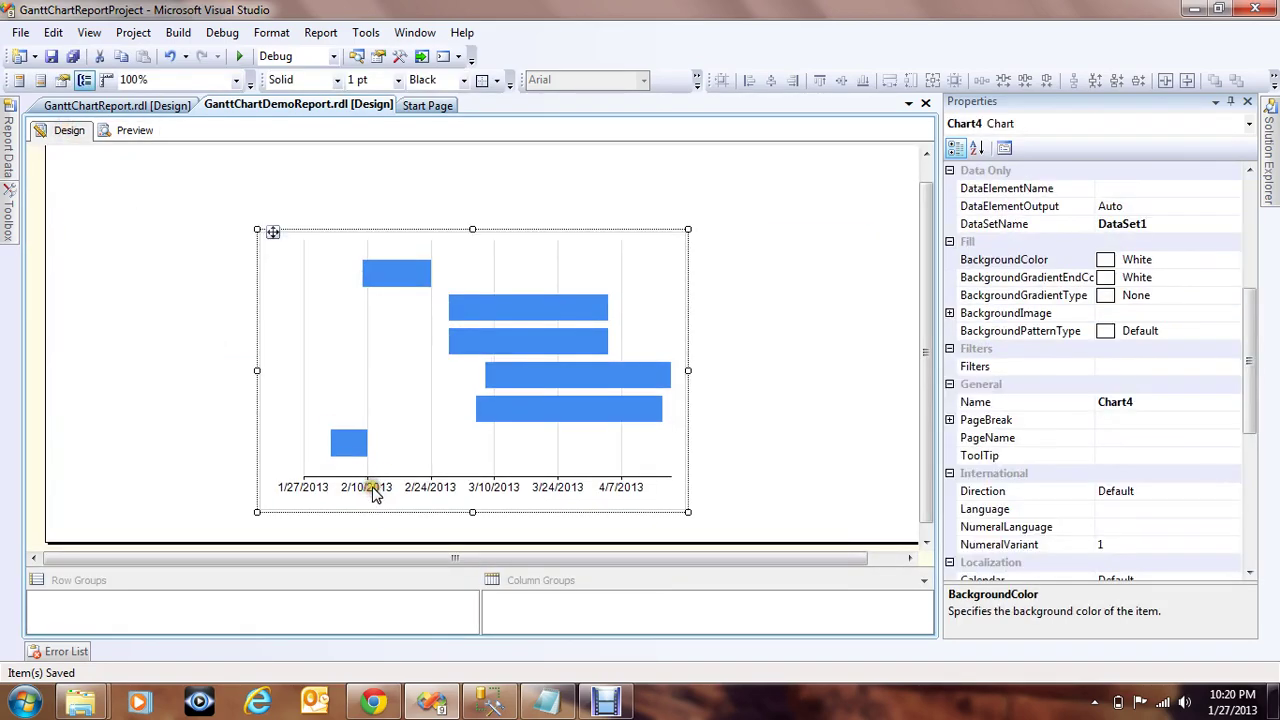
{"action": "left_click", "coordinate": [373, 494]}
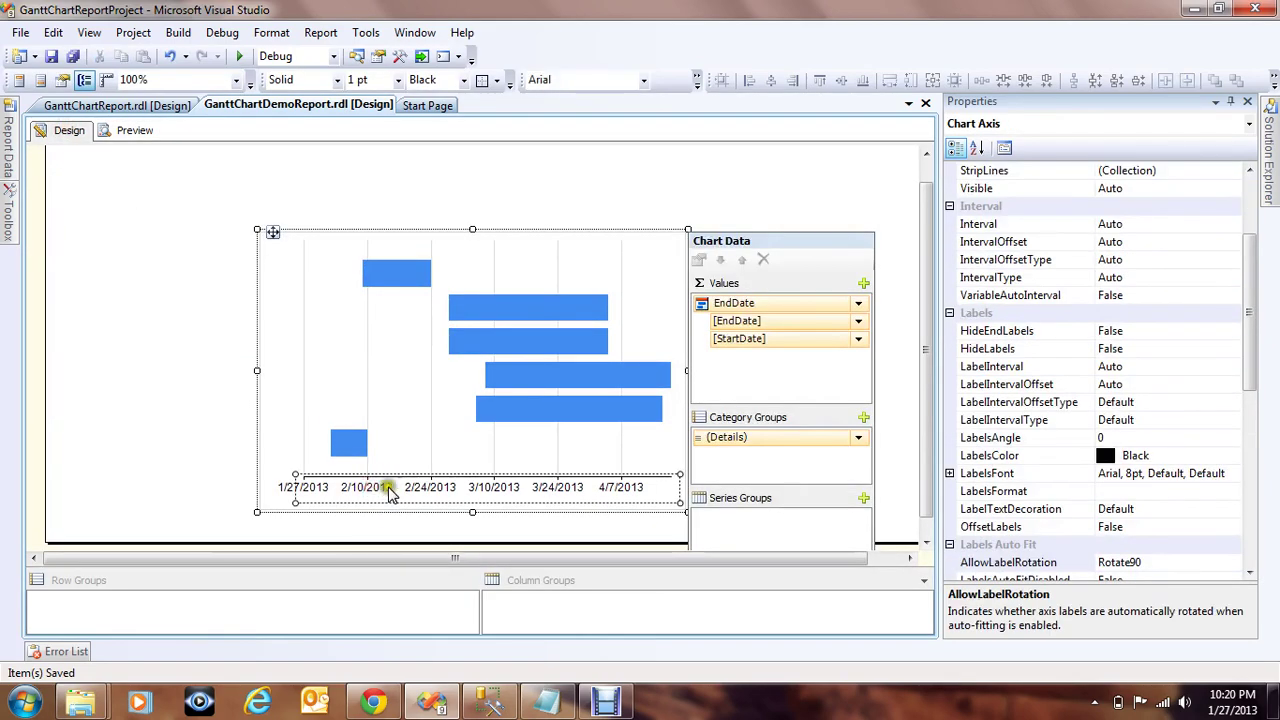
{"action": "left_click_drag", "start_coordinate": [1243, 371], "coordinate": [1230, 558]}
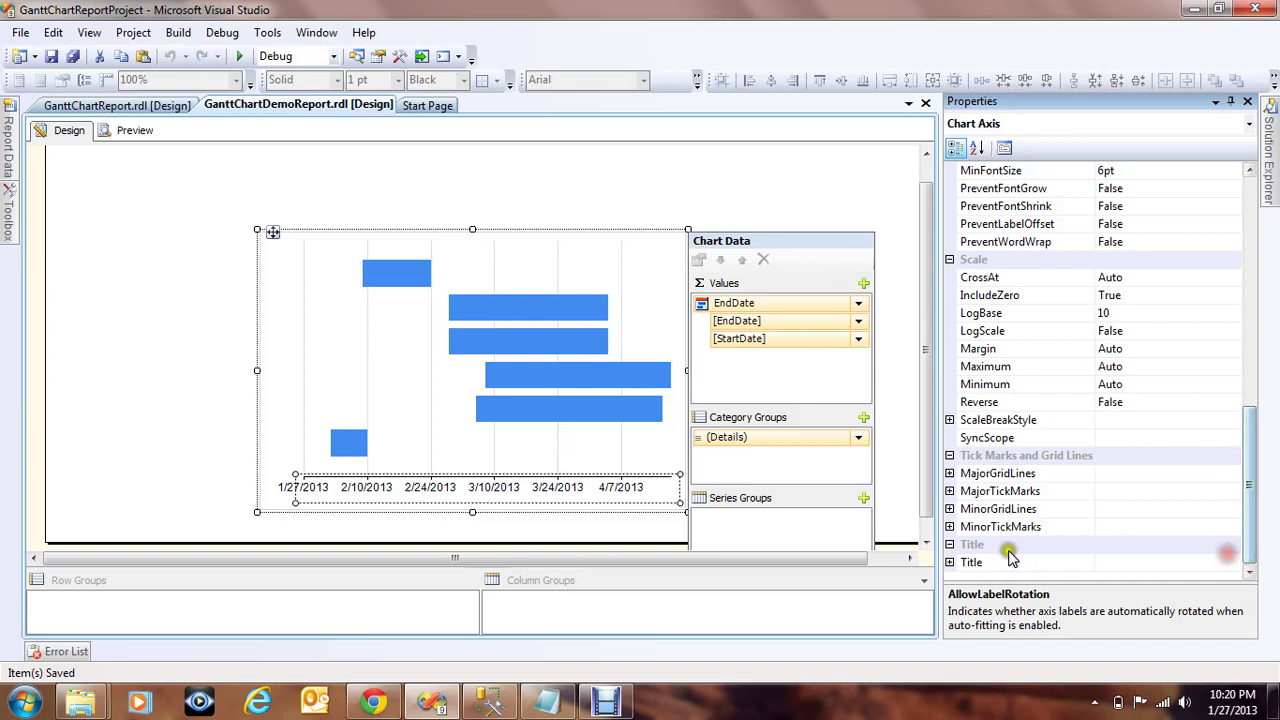
{"action": "left_click", "coordinate": [985, 478]}
{"action": "left_click", "coordinate": [950, 474]}
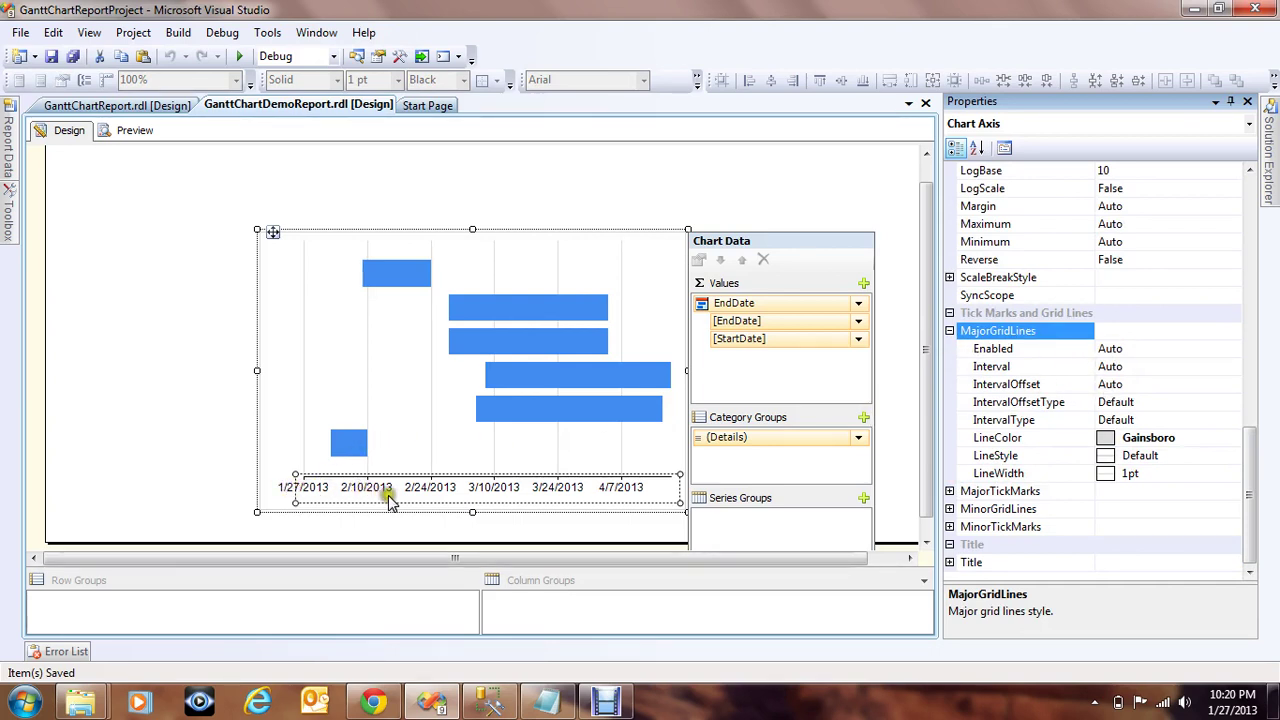
Deselect the chart, preview the report with its interval parameters, and return to the design
{"action": "left_click", "coordinate": [380, 522]}
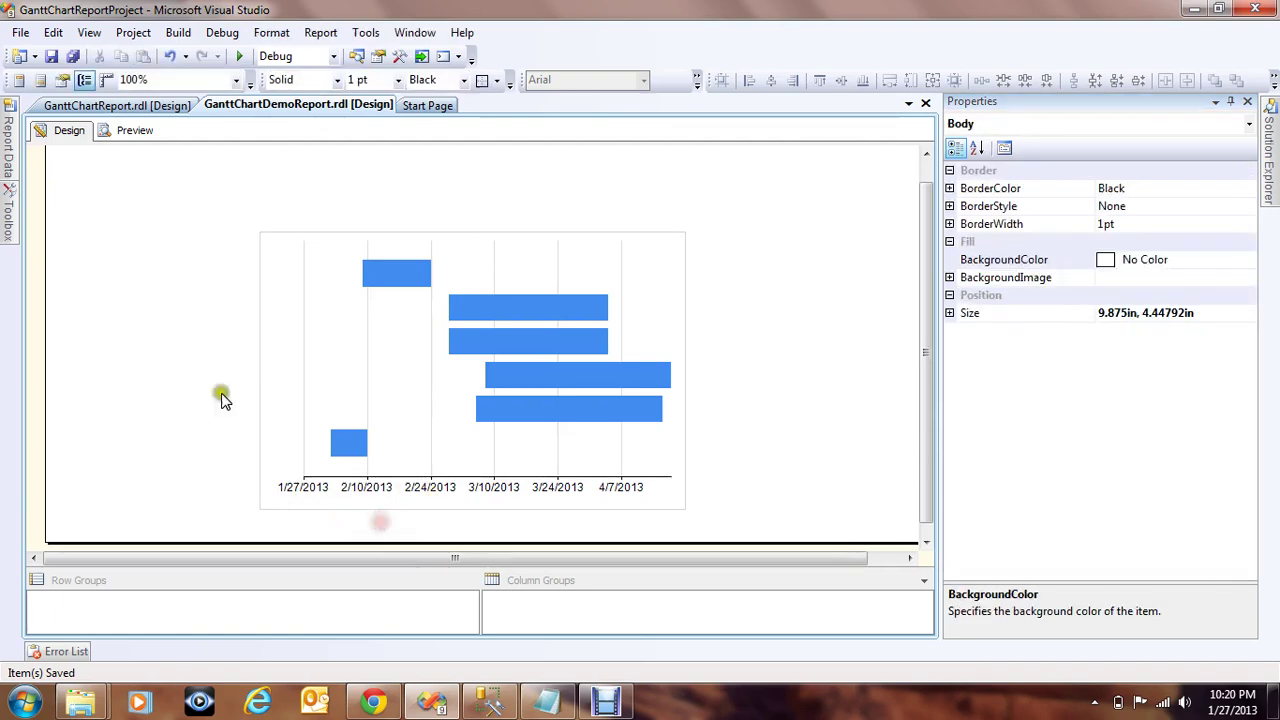
{"action": "left_click", "coordinate": [133, 130]}
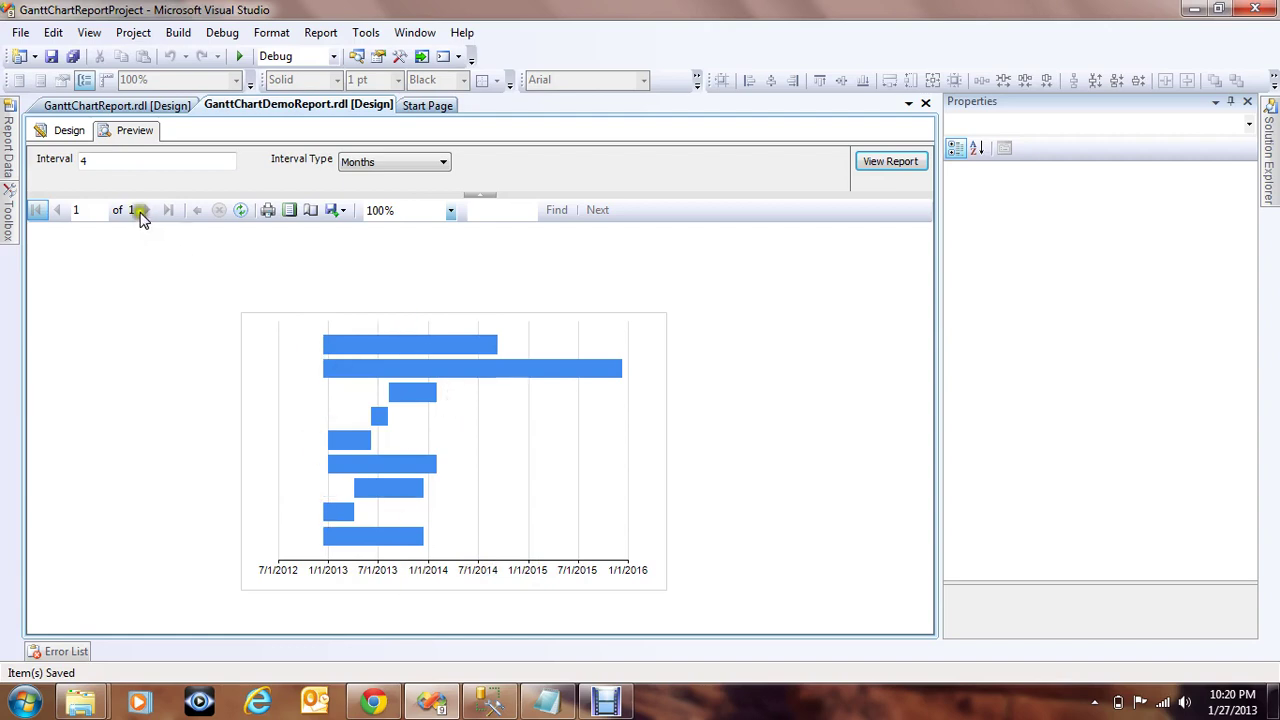
{"action": "left_click", "coordinate": [63, 136]}
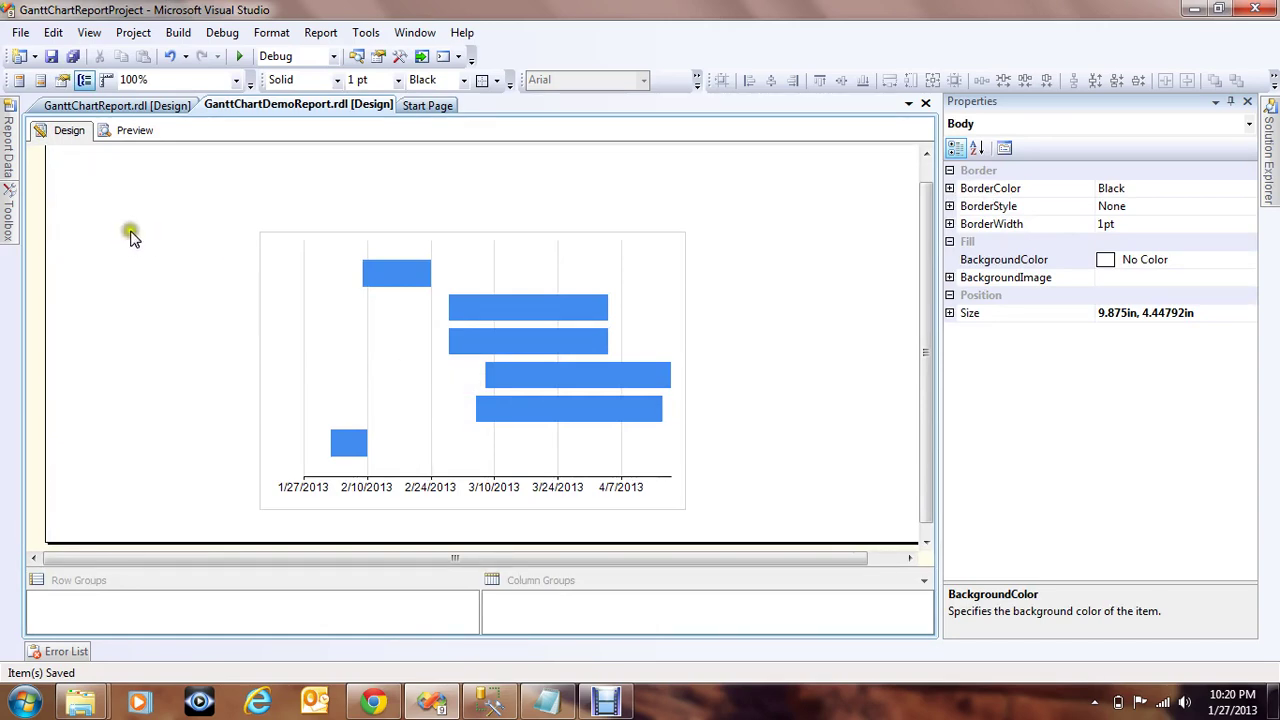
Review the Interval parameter's name, data type and default value, and close its properties without changes
{"action": "left_click", "coordinate": [12, 165]}
{"action": "left_click", "coordinate": [85, 162]}
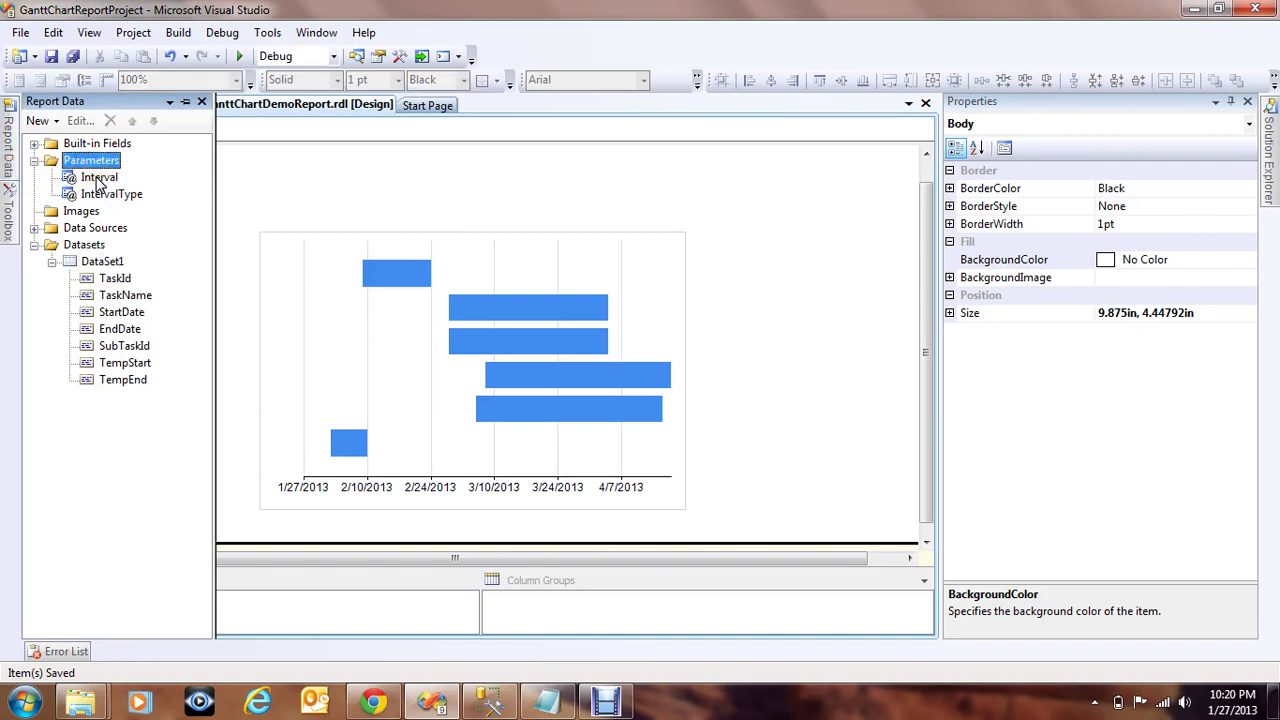
{"action": "left_click", "coordinate": [98, 180]}
{"action": "right_click", "coordinate": [95, 178]}
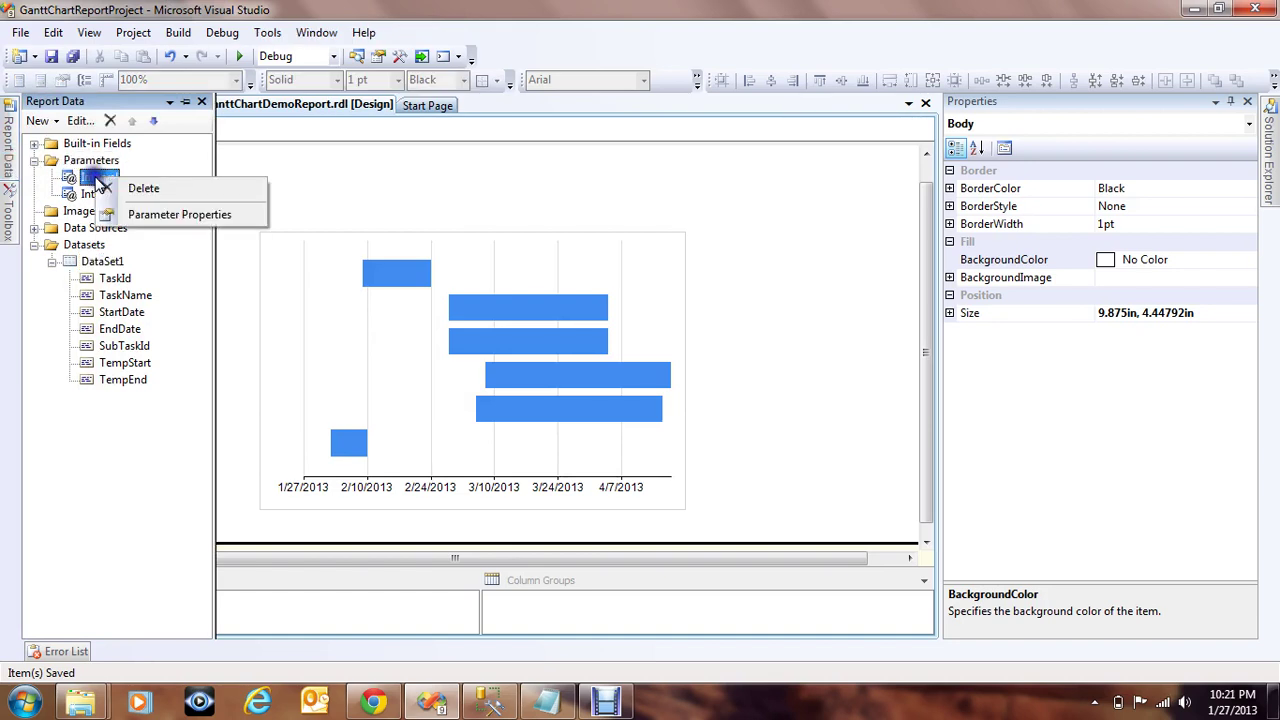
{"action": "left_click", "coordinate": [141, 212]}
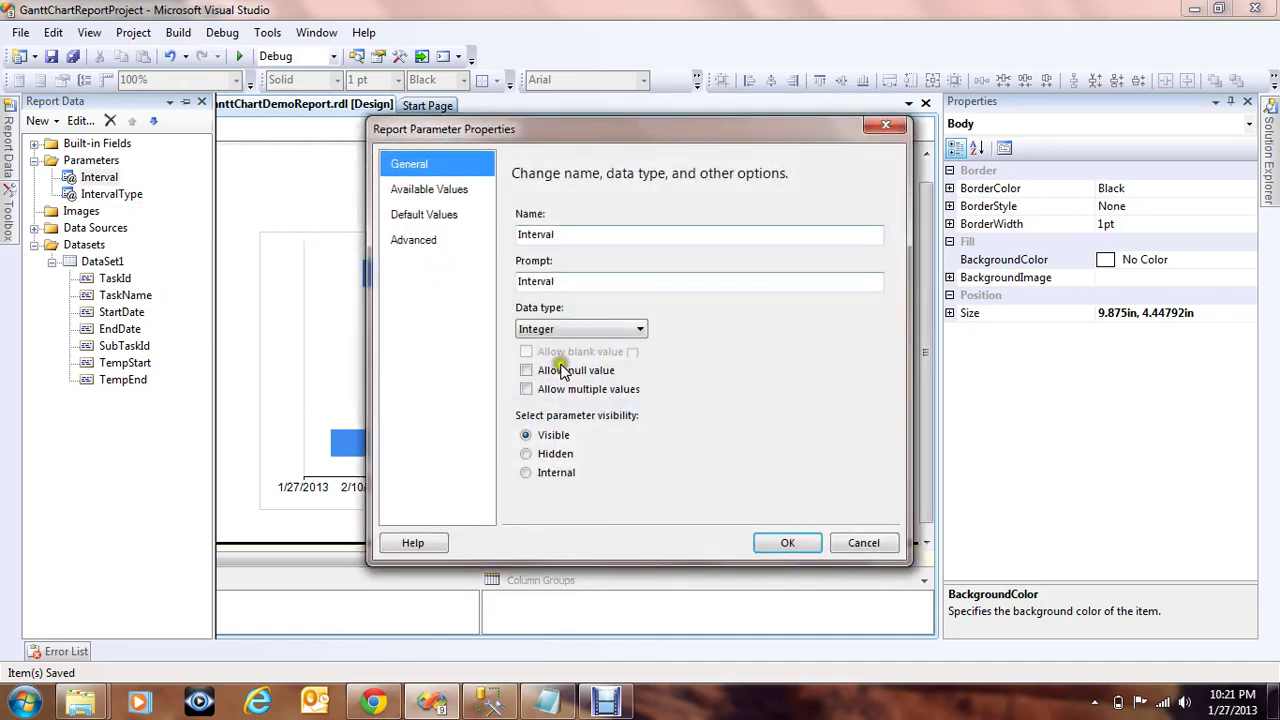
{"action": "left_click", "coordinate": [440, 216]}
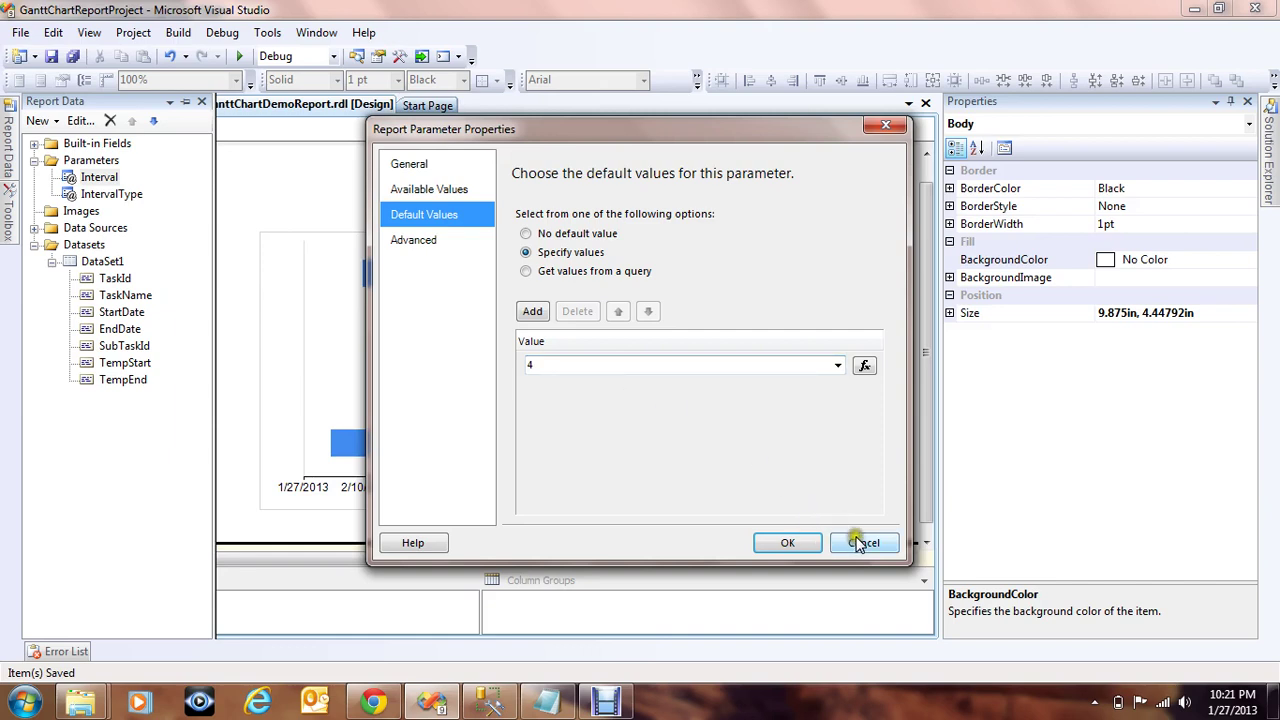
{"action": "left_click", "coordinate": [409, 164]}
{"action": "left_click", "coordinate": [557, 233]}
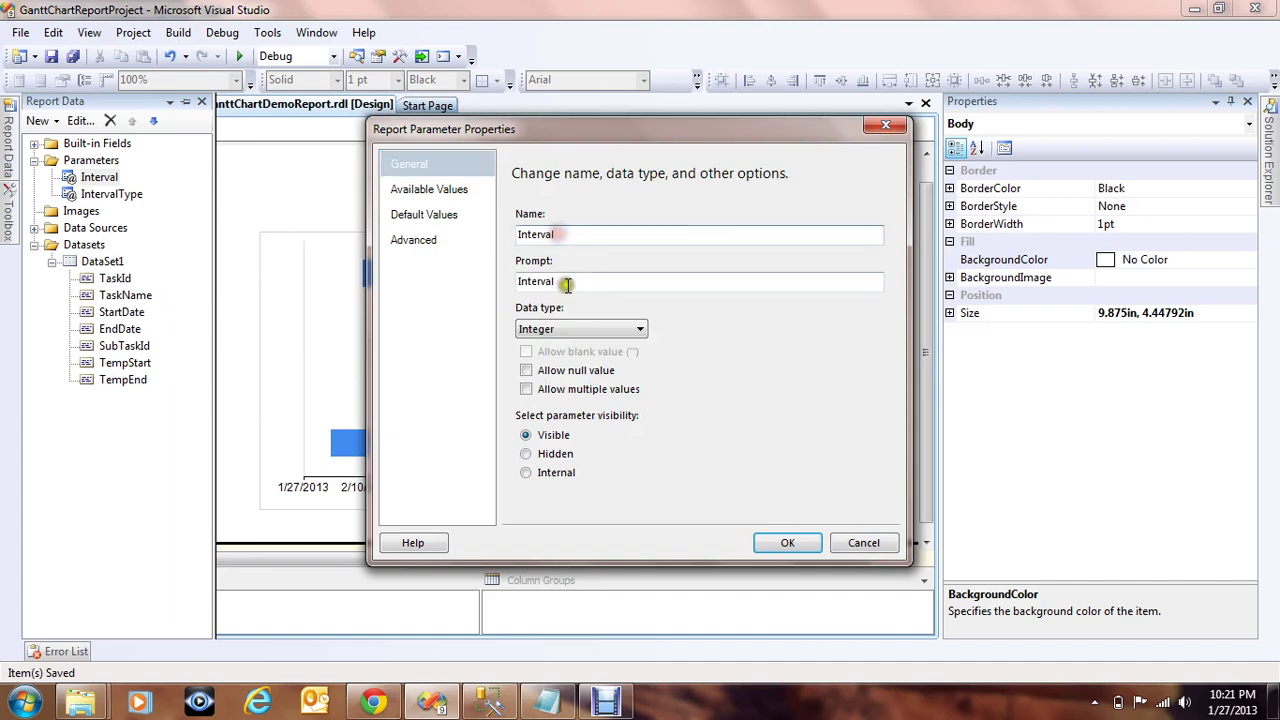
{"action": "left_click", "coordinate": [545, 234]}
{"action": "double_click", "coordinate": [545, 234]}
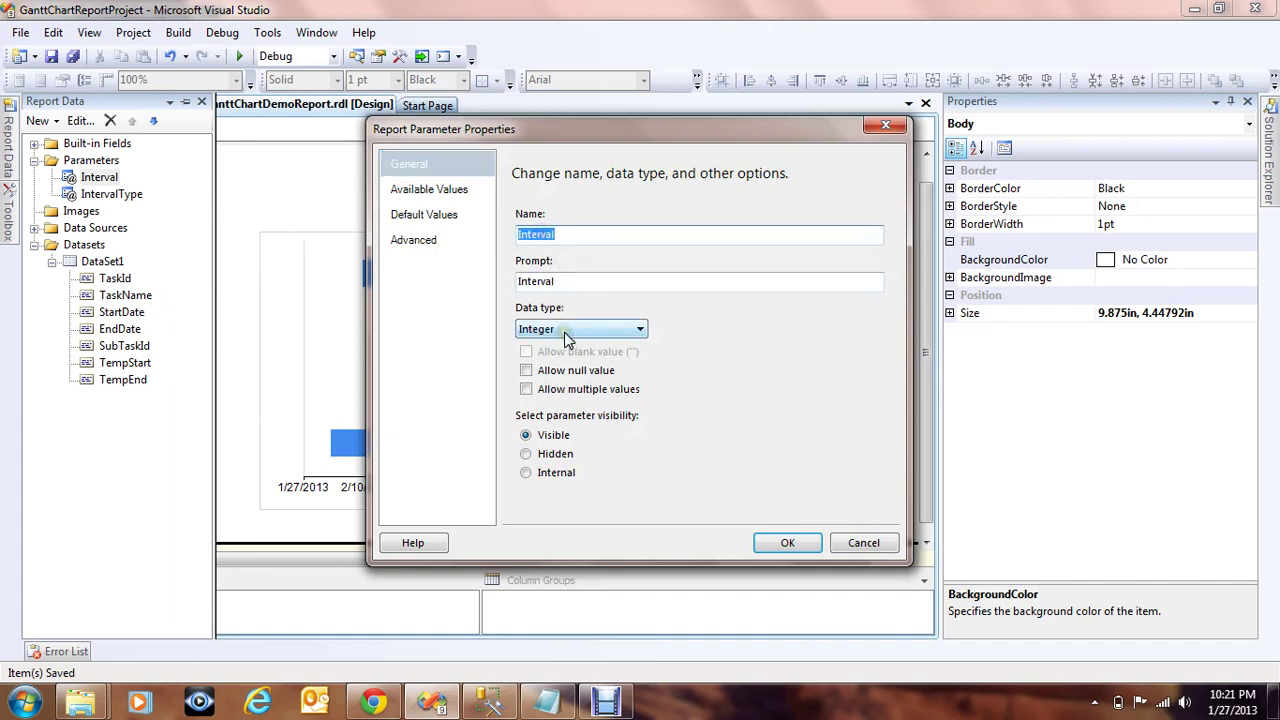
{"action": "left_click", "coordinate": [440, 215]}
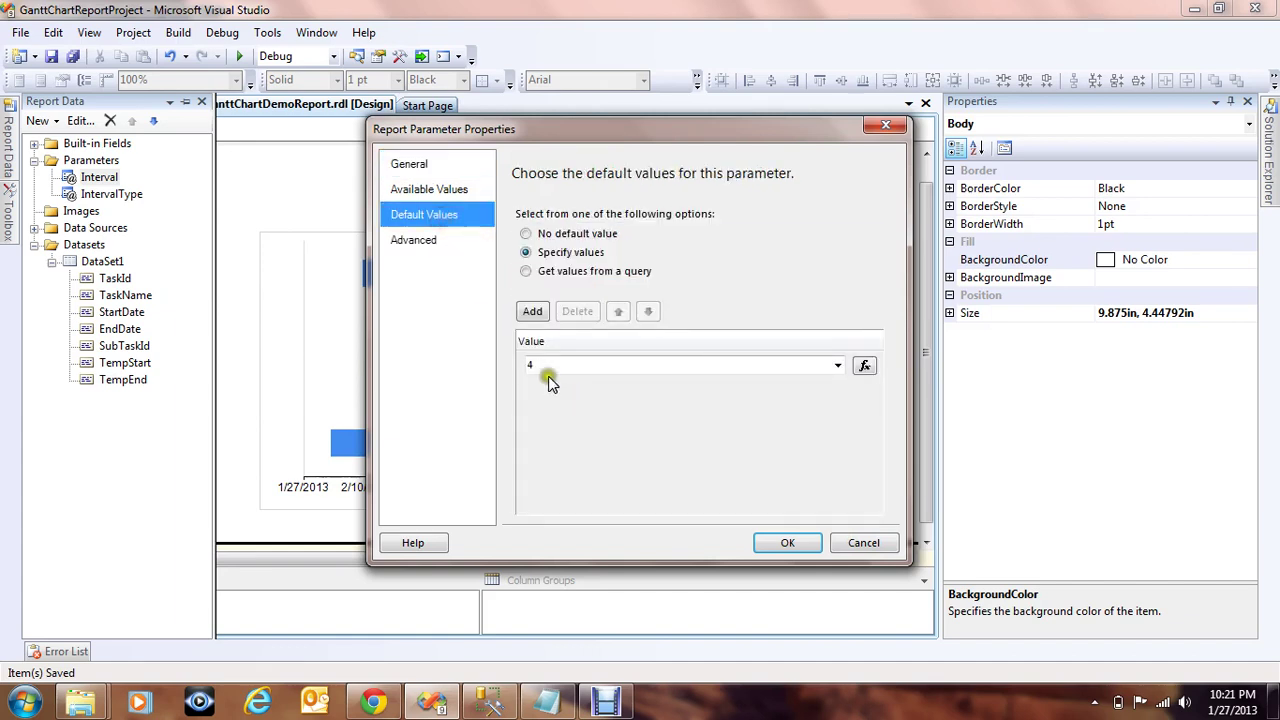
{"action": "left_click", "coordinate": [848, 546]}
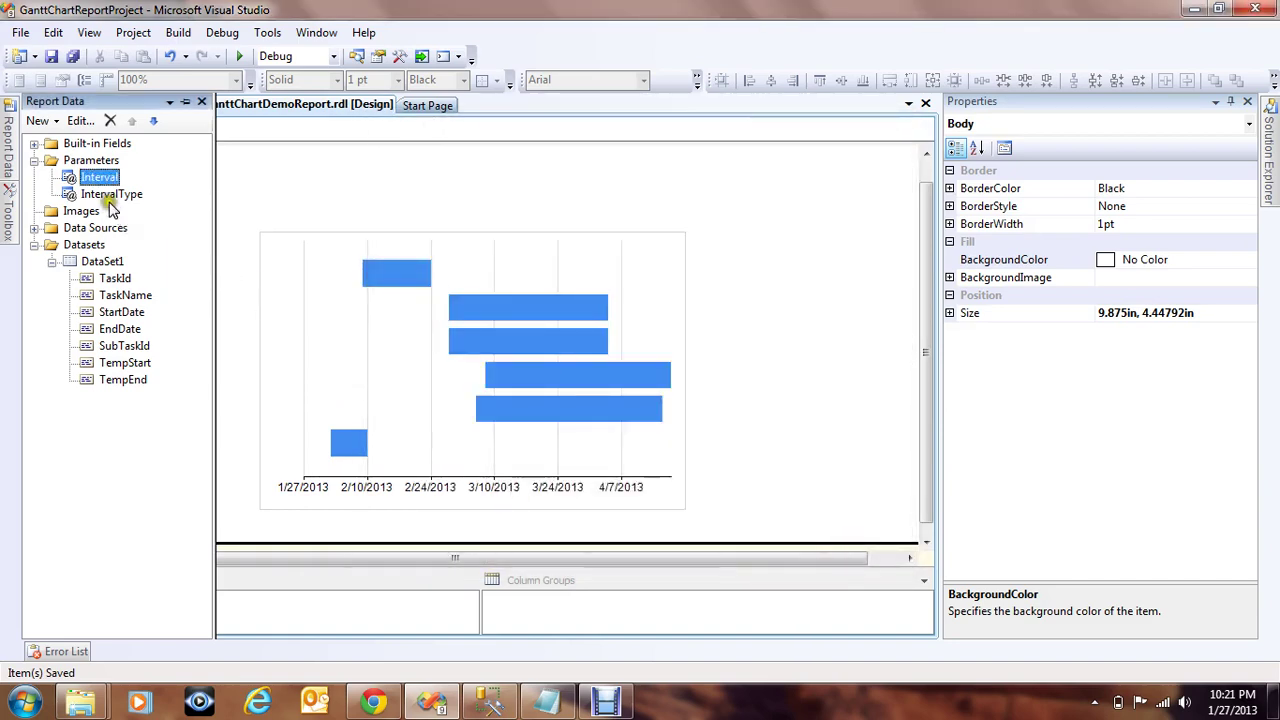
Review the IntervalType parameter's data type, available values and default value, and close its properties without changes
{"action": "right_click", "coordinate": [105, 196]}
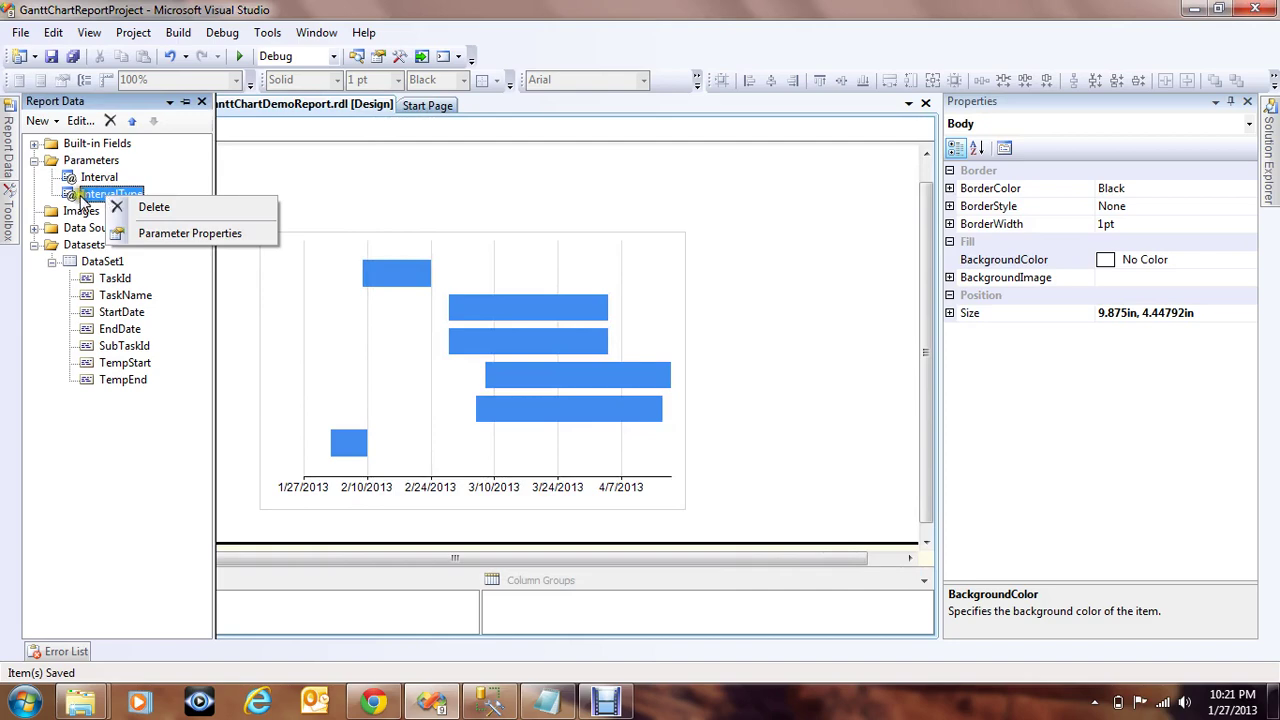
{"action": "left_click", "coordinate": [146, 233]}
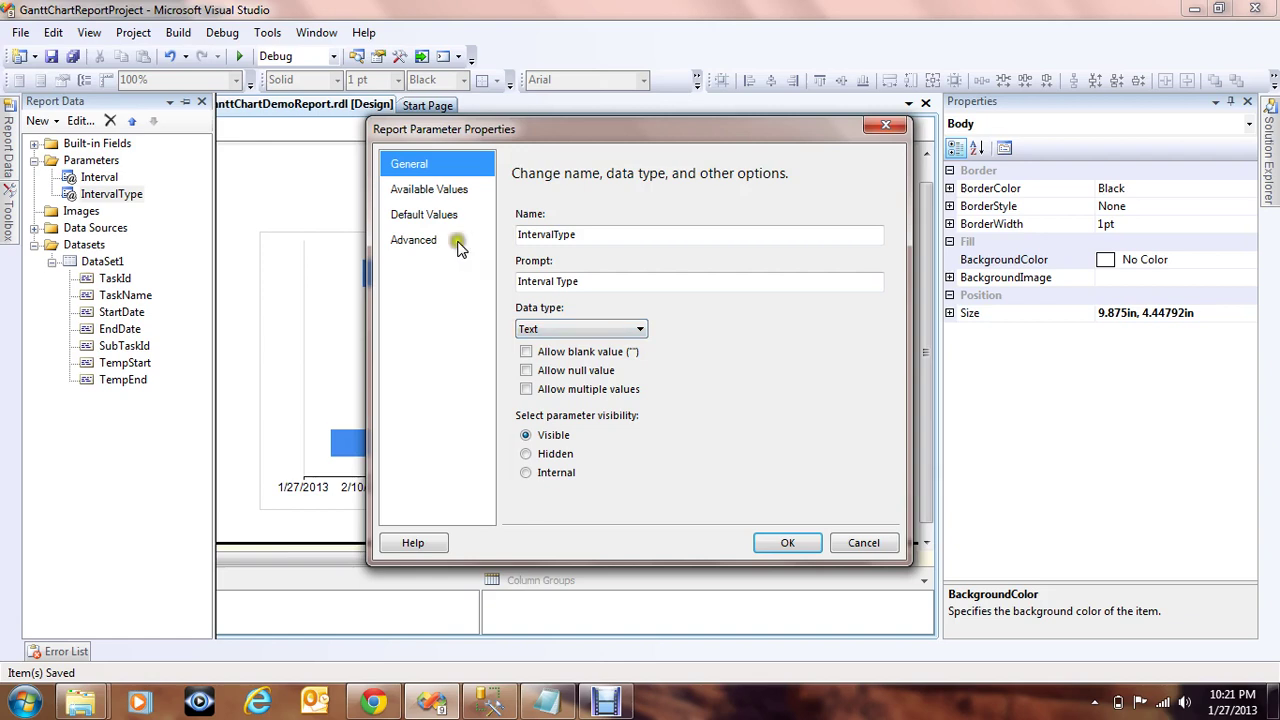
{"action": "left_click", "coordinate": [418, 189]}
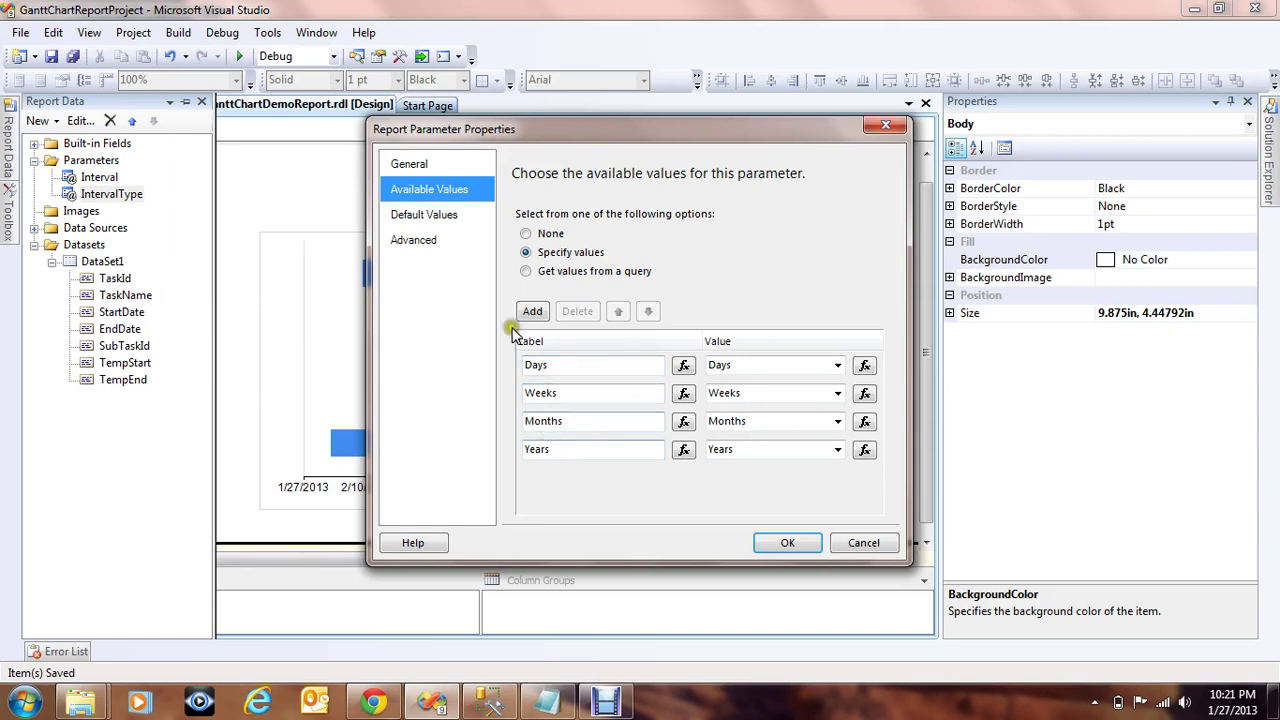
{"action": "left_click", "coordinate": [420, 214]}
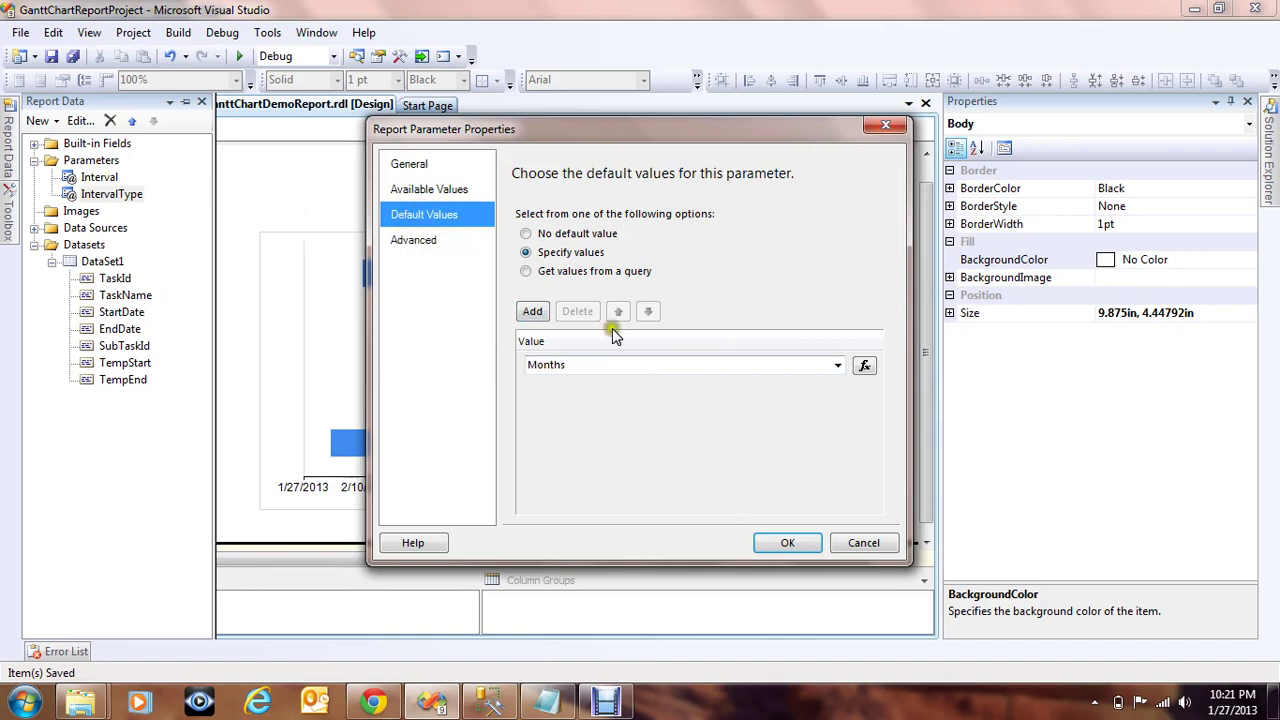
{"action": "left_click", "coordinate": [864, 543]}
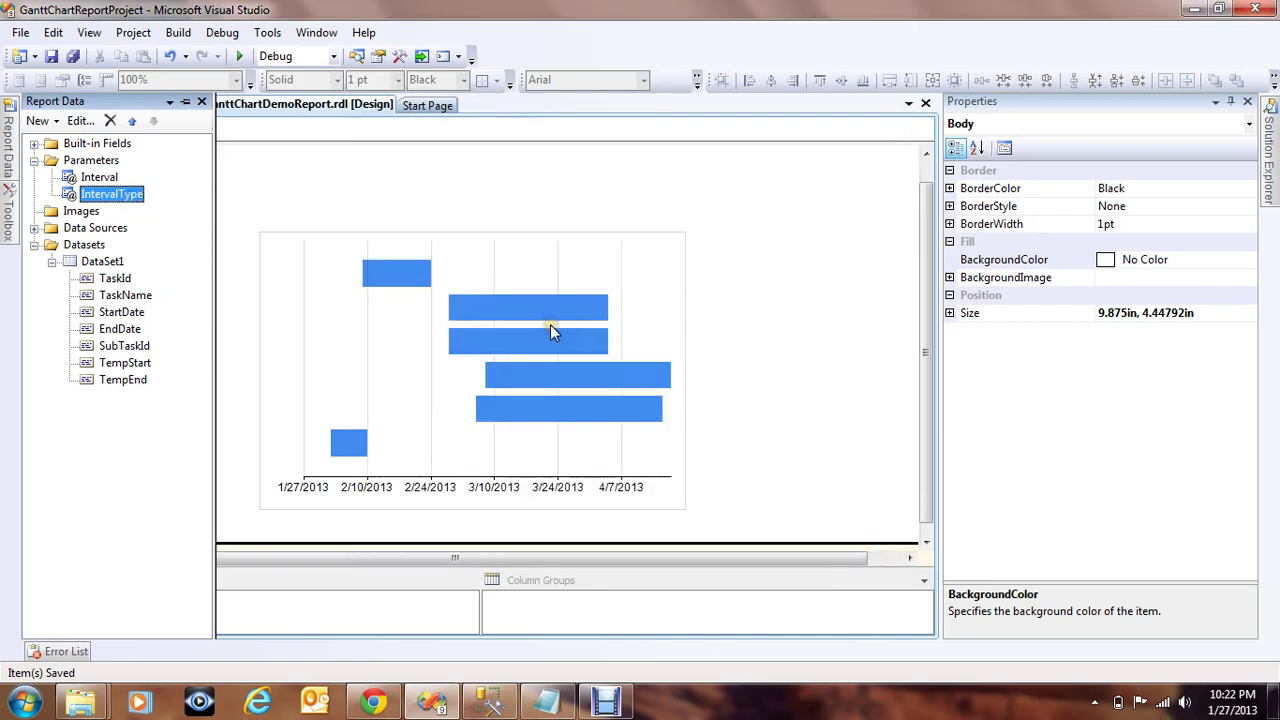
{"action": "left_click", "coordinate": [780, 316]}
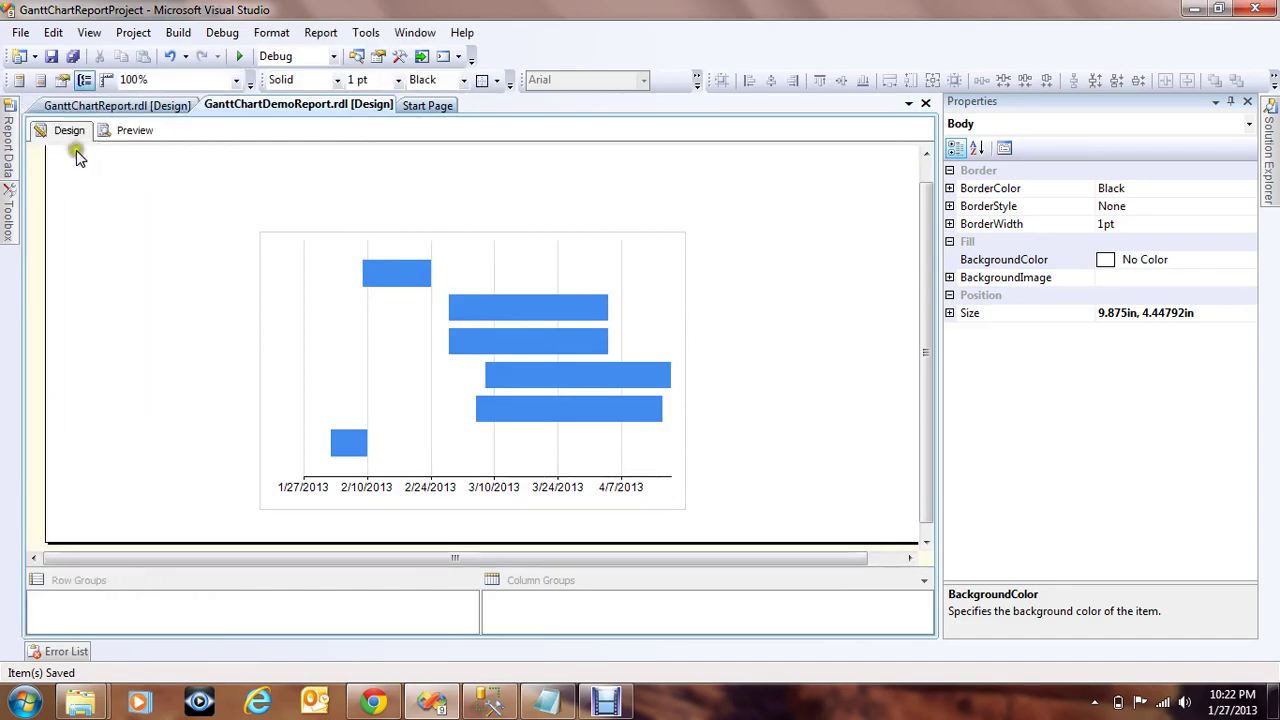
{"action": "left_click", "coordinate": [115, 237]}
Set Enabled to True for the major gridlines of the chart's horizontal date axis
{"action": "left_click", "coordinate": [313, 488]}
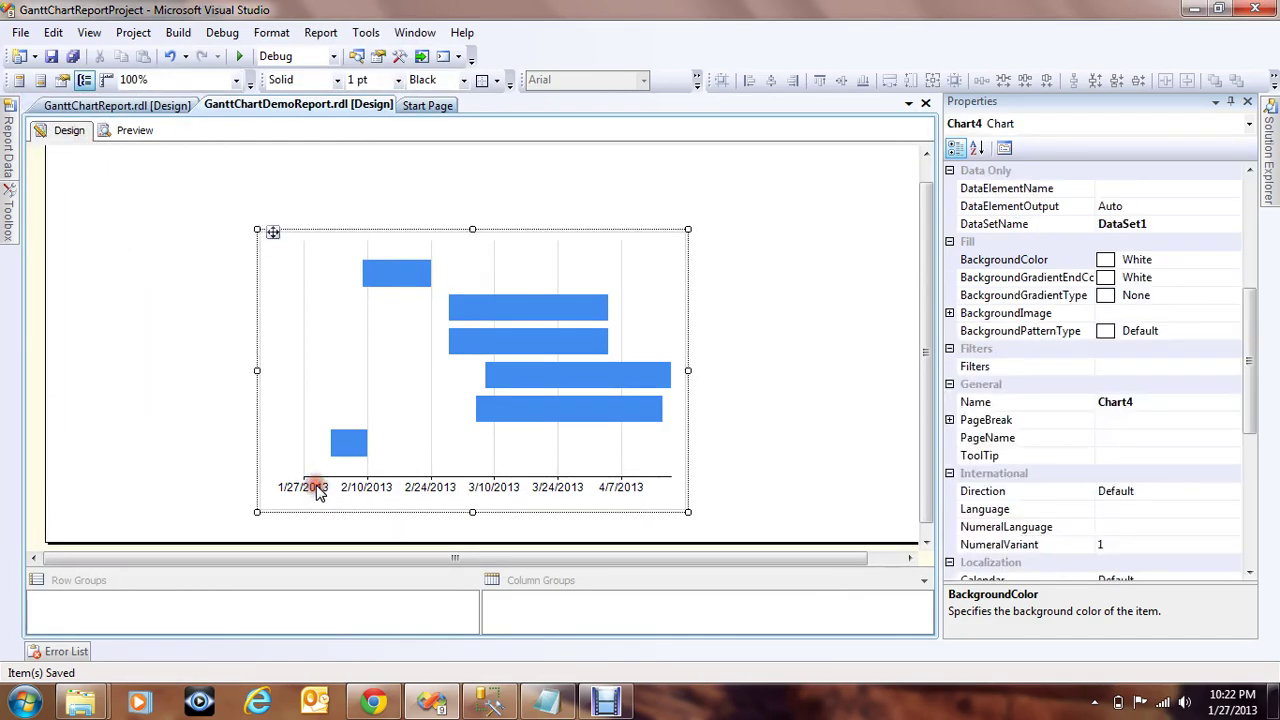
{"action": "left_click", "coordinate": [316, 490]}
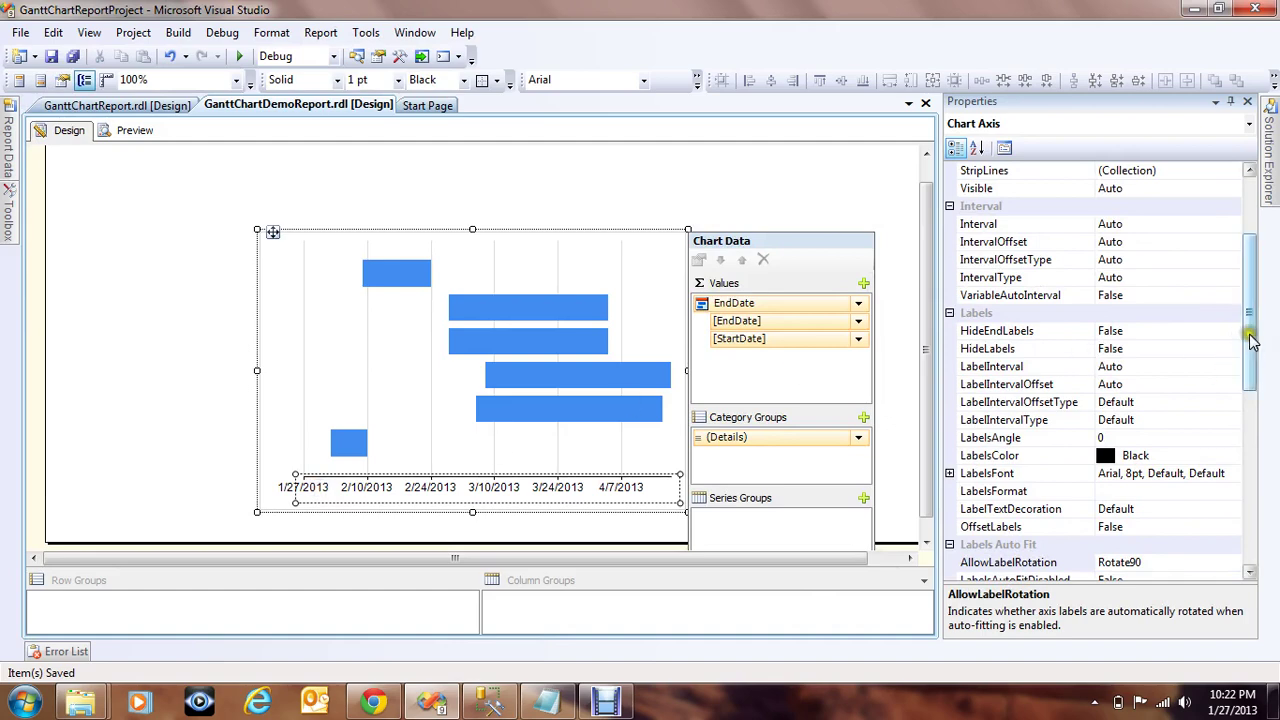
{"action": "left_click_drag", "start_coordinate": [1249, 337], "coordinate": [1253, 537]}
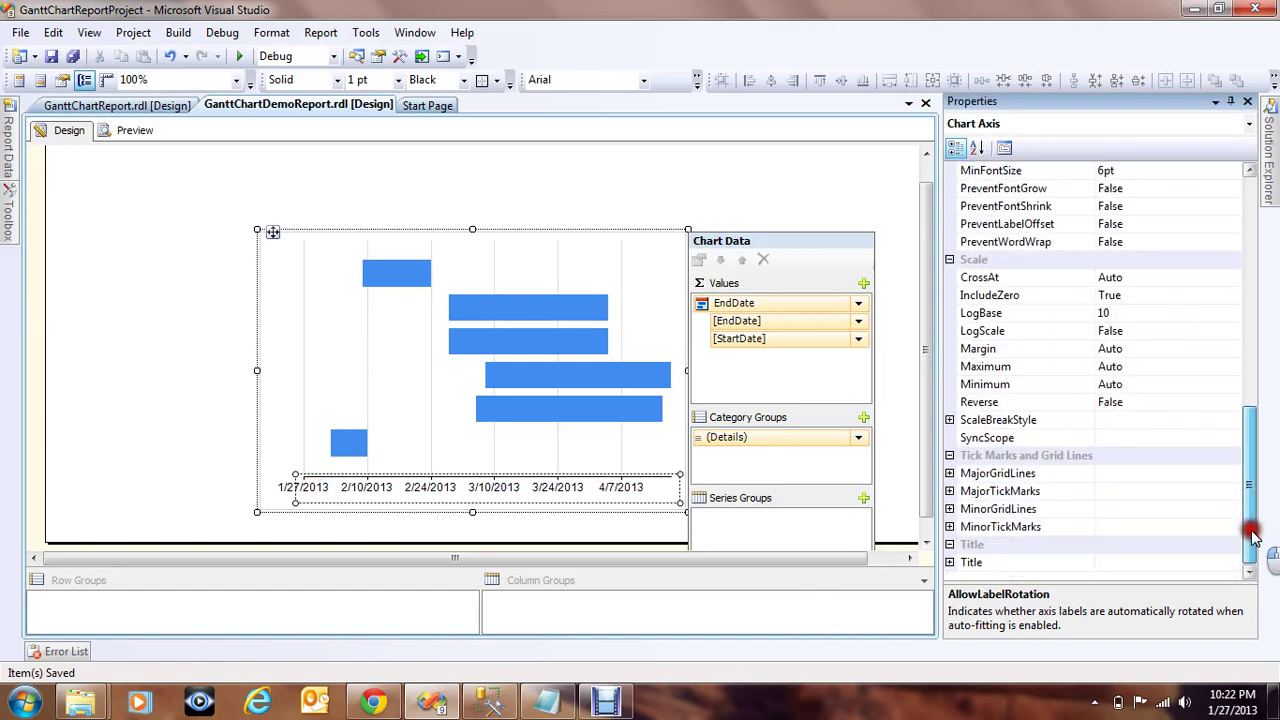
{"action": "left_click", "coordinate": [950, 473]}
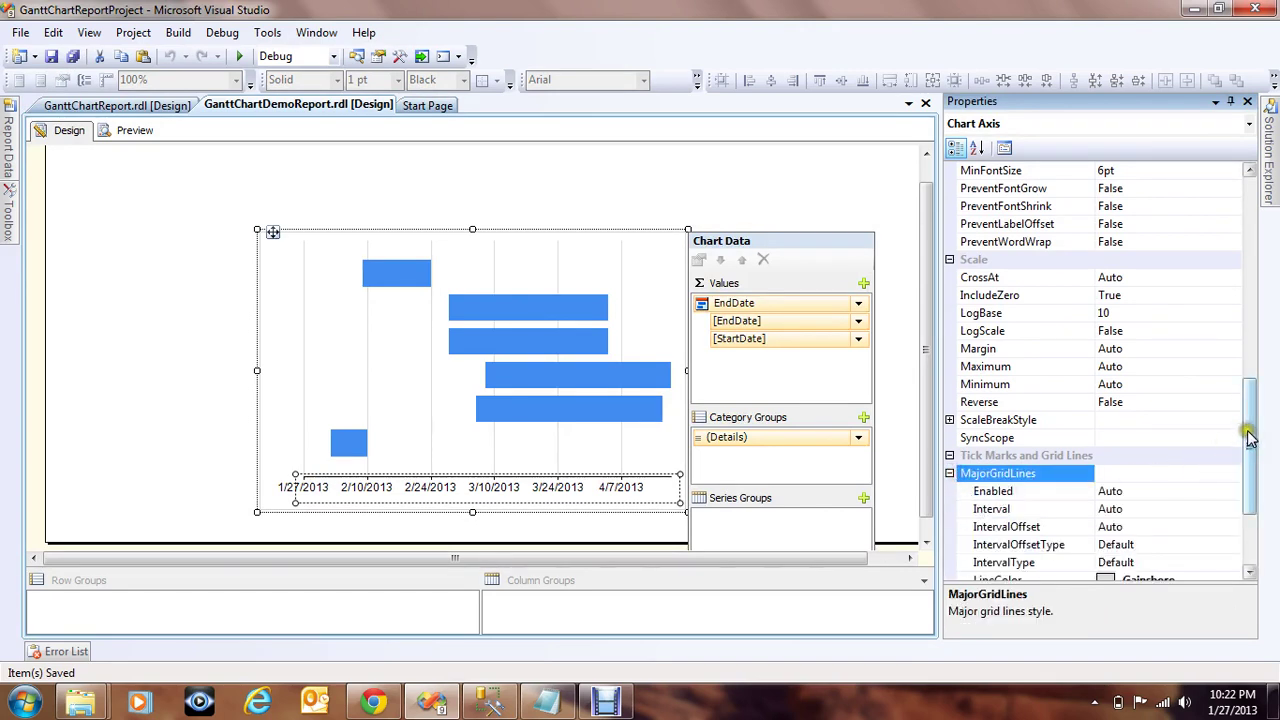
{"action": "left_click_drag", "start_coordinate": [1249, 450], "coordinate": [1245, 503]}
{"action": "left_click", "coordinate": [1032, 366]}
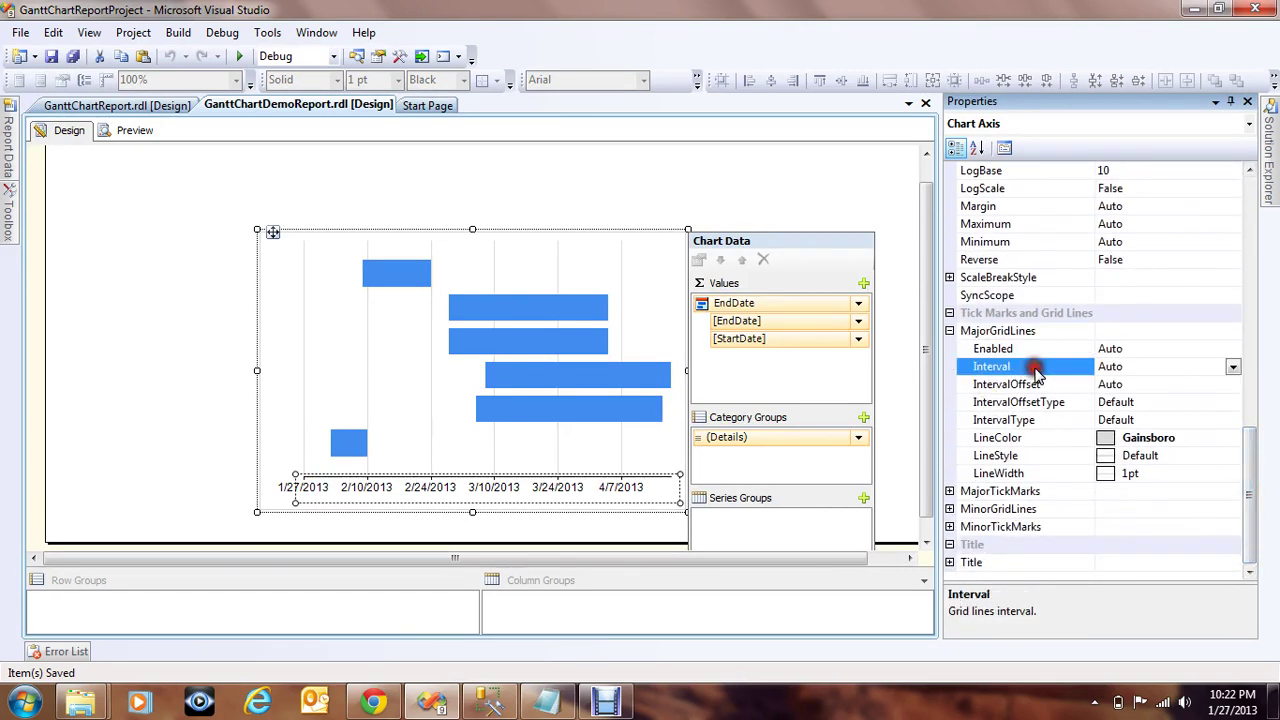
{"action": "left_click", "coordinate": [1117, 348]}
{"action": "left_click", "coordinate": [1233, 348]}
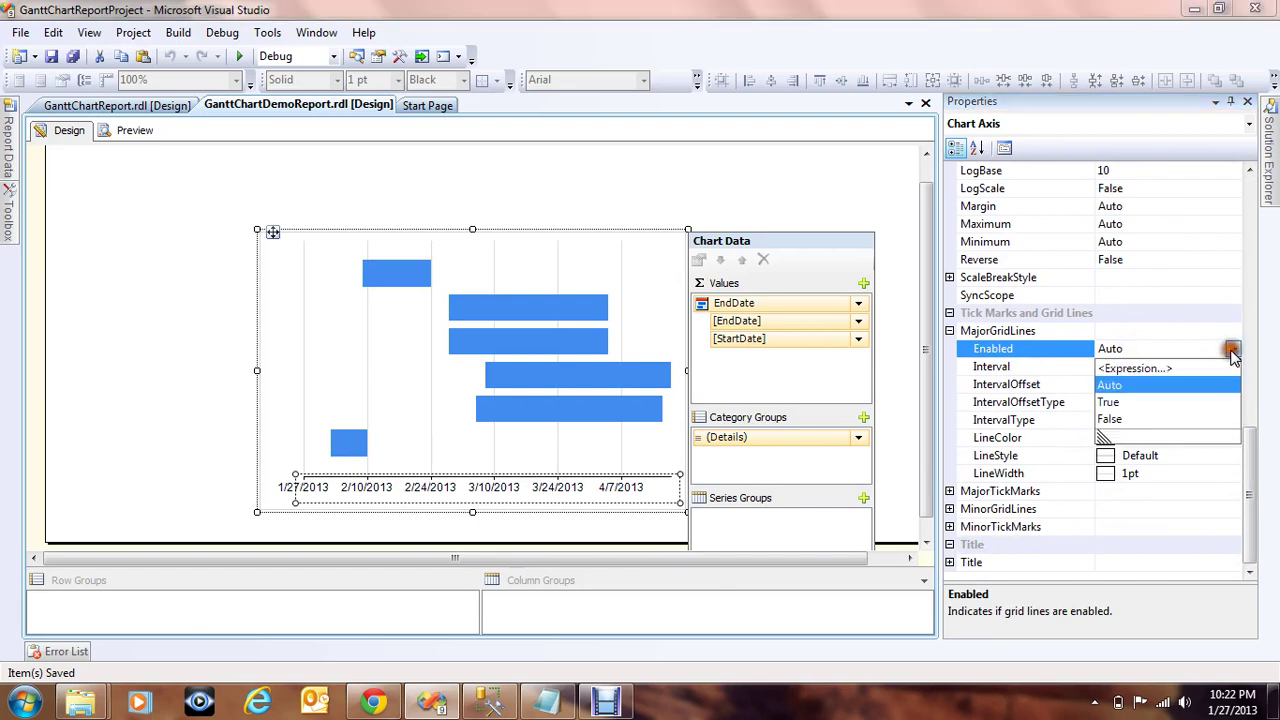
{"action": "left_click", "coordinate": [1110, 402]}
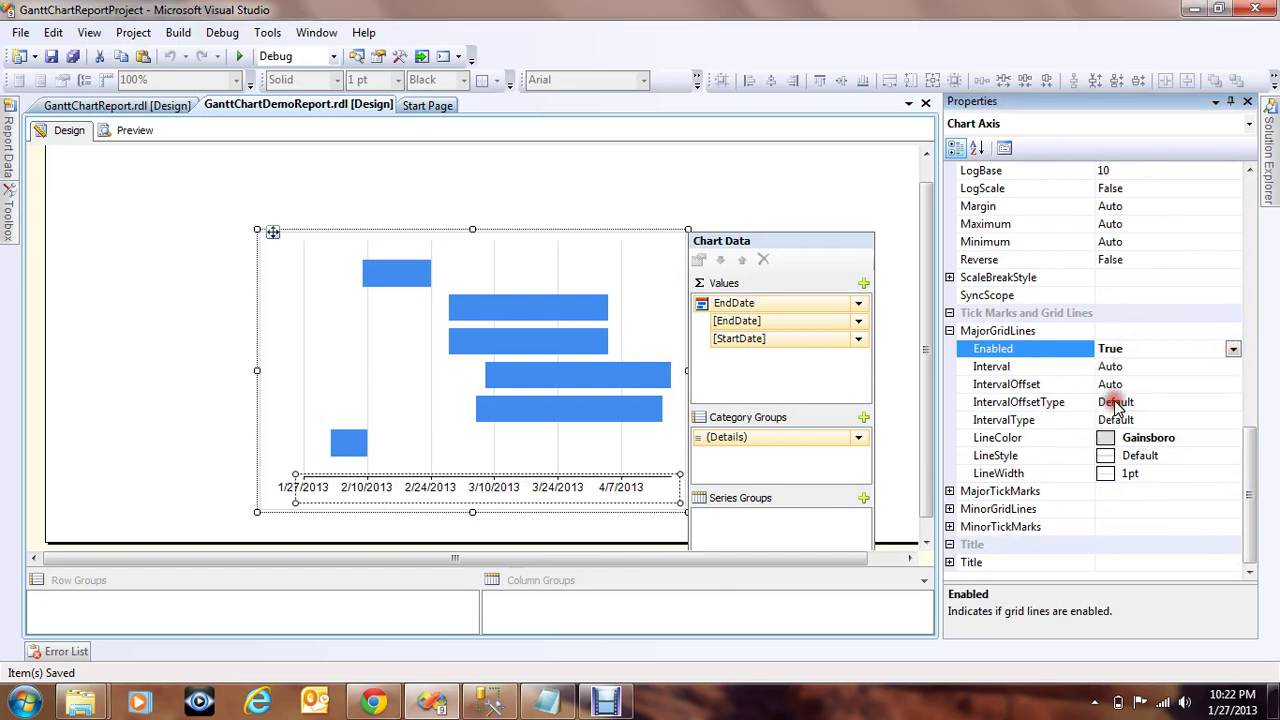
Set the major gridlines' Interval to 2 and their IntervalType to Months
{"action": "left_click", "coordinate": [997, 366]}
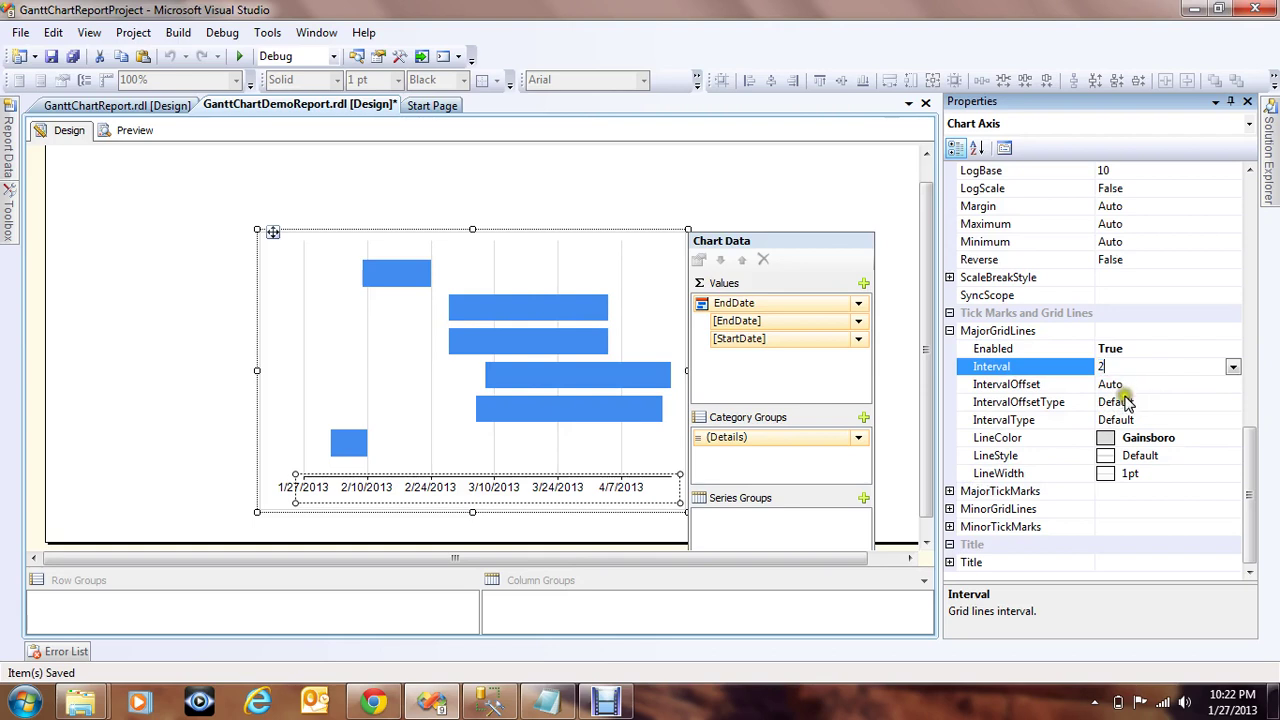
{"action": "type", "text": "2"}
{"action": "left_click", "coordinate": [1158, 420]}
{"action": "left_click", "coordinate": [1233, 420]}
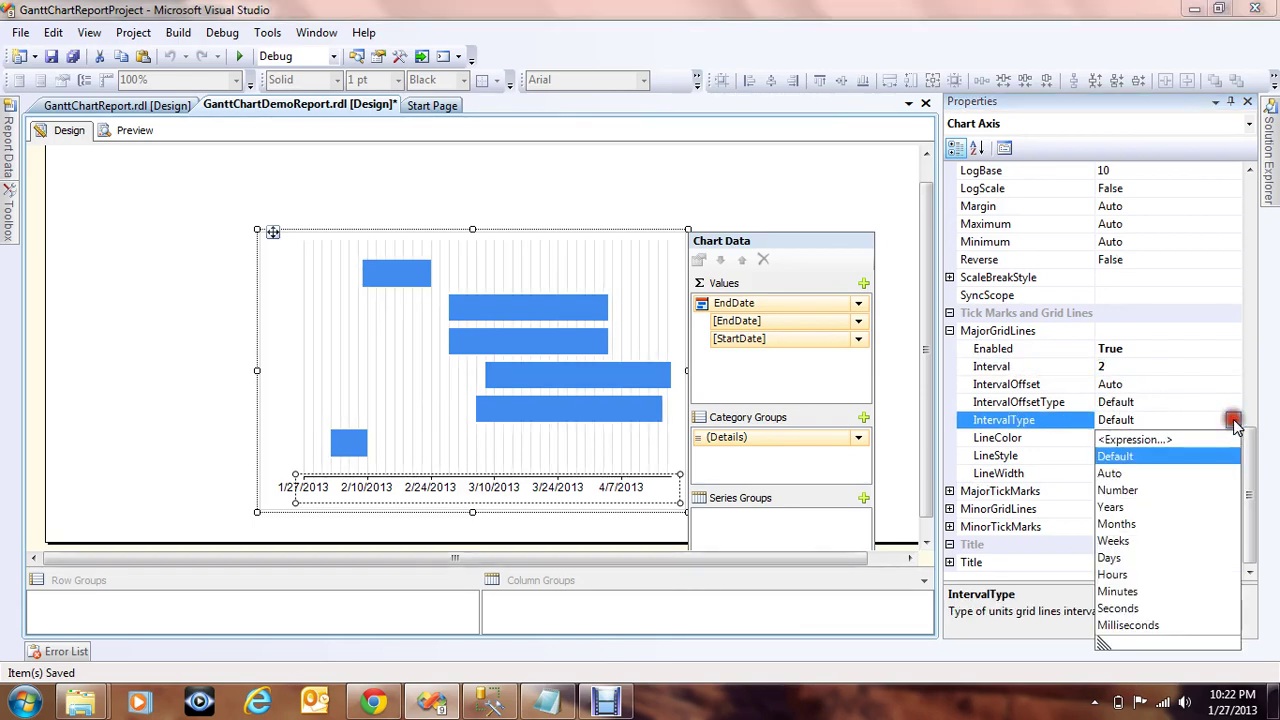
{"action": "left_click", "coordinate": [1117, 527]}
{"action": "left_click", "coordinate": [1141, 404]}
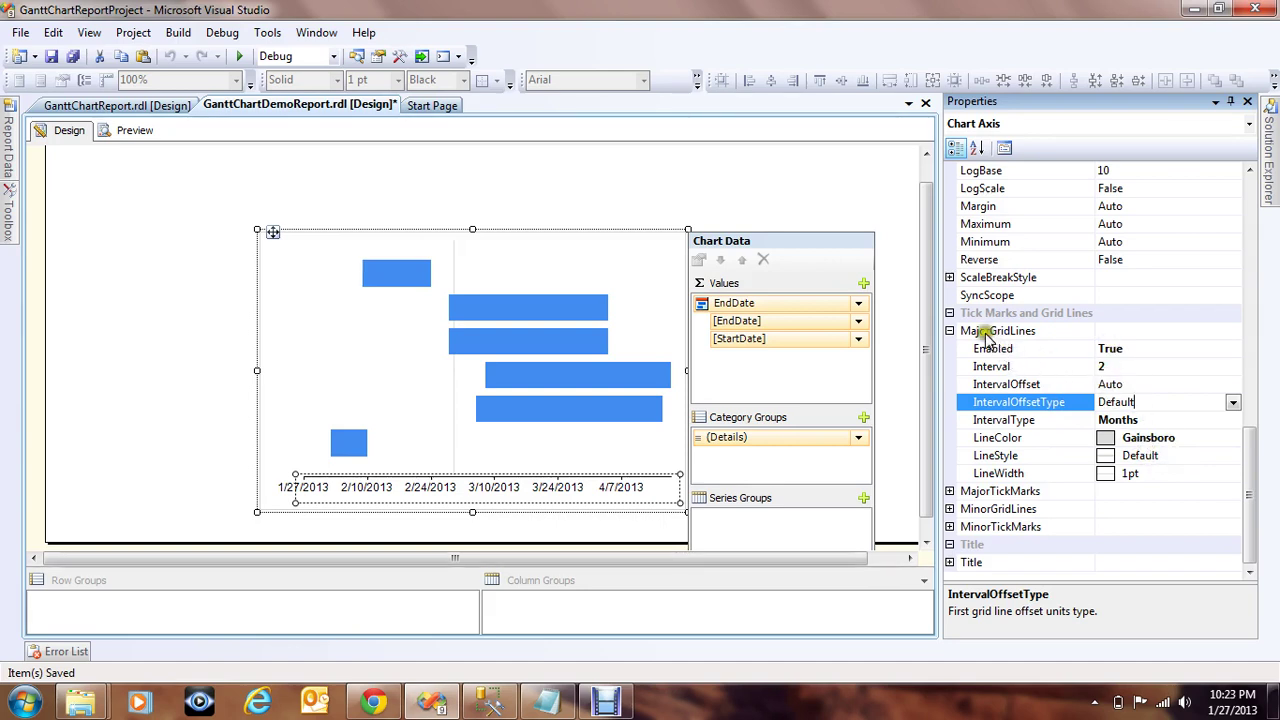
Check the chart's vertical gridline properties, preview the report with its gridlines, and return to the design
{"action": "left_click", "coordinate": [175, 307]}
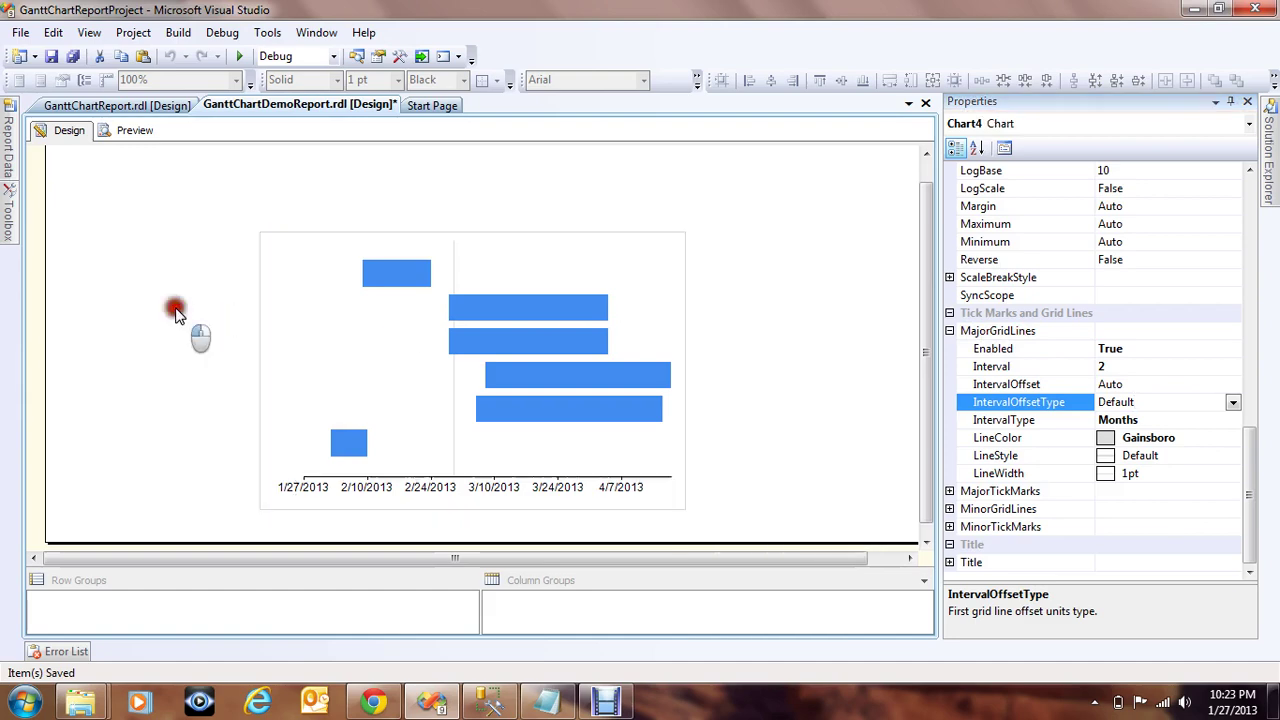
{"action": "left_click", "coordinate": [453, 393]}
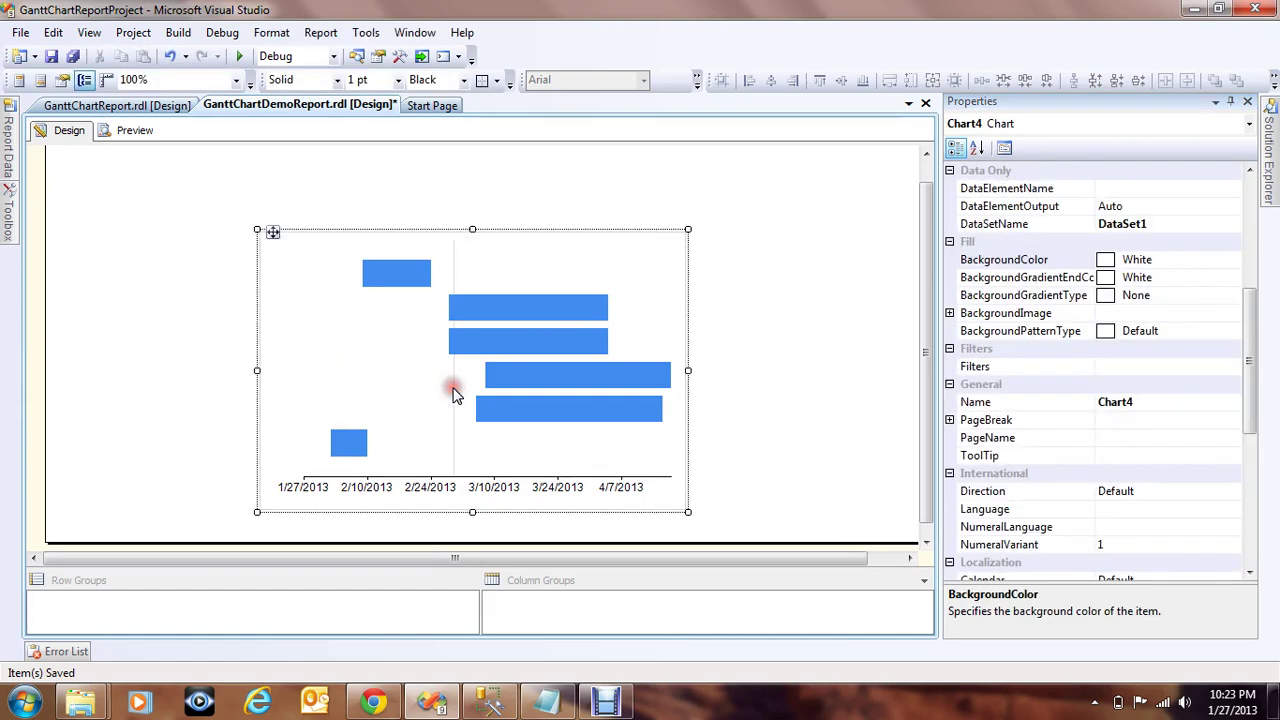
{"action": "left_click", "coordinate": [453, 393]}
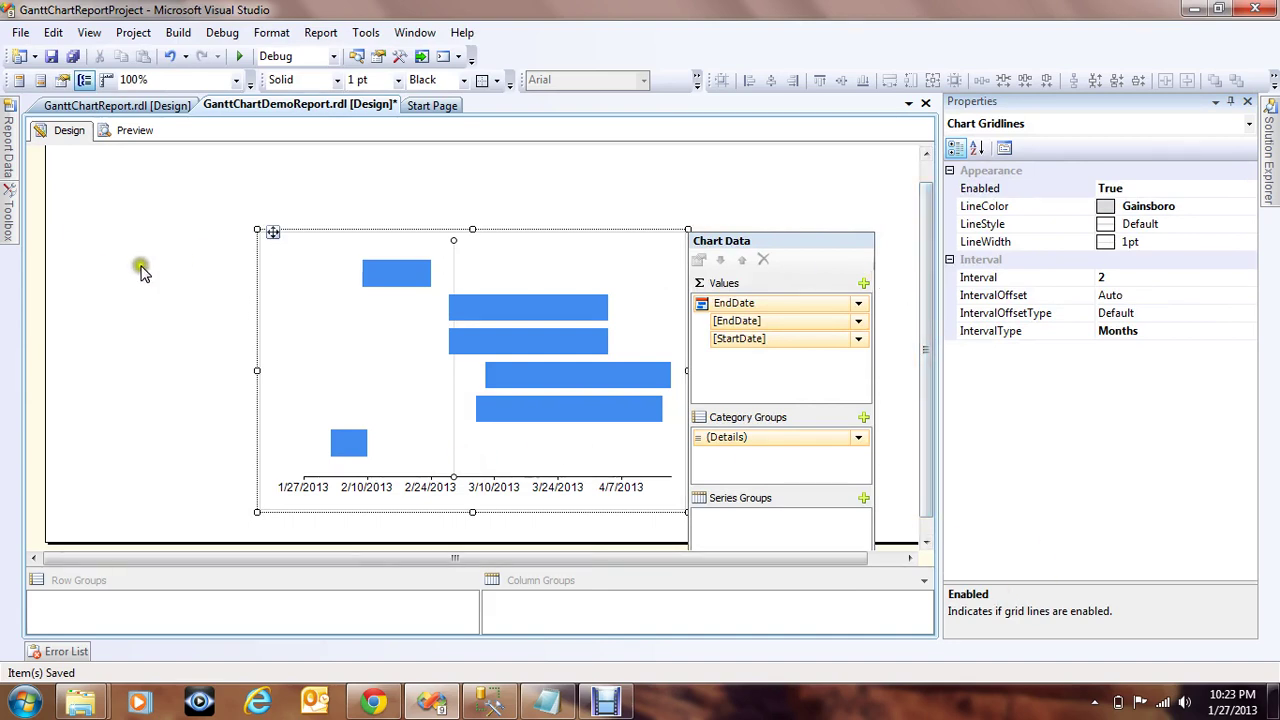
{"action": "left_click", "coordinate": [110, 264]}
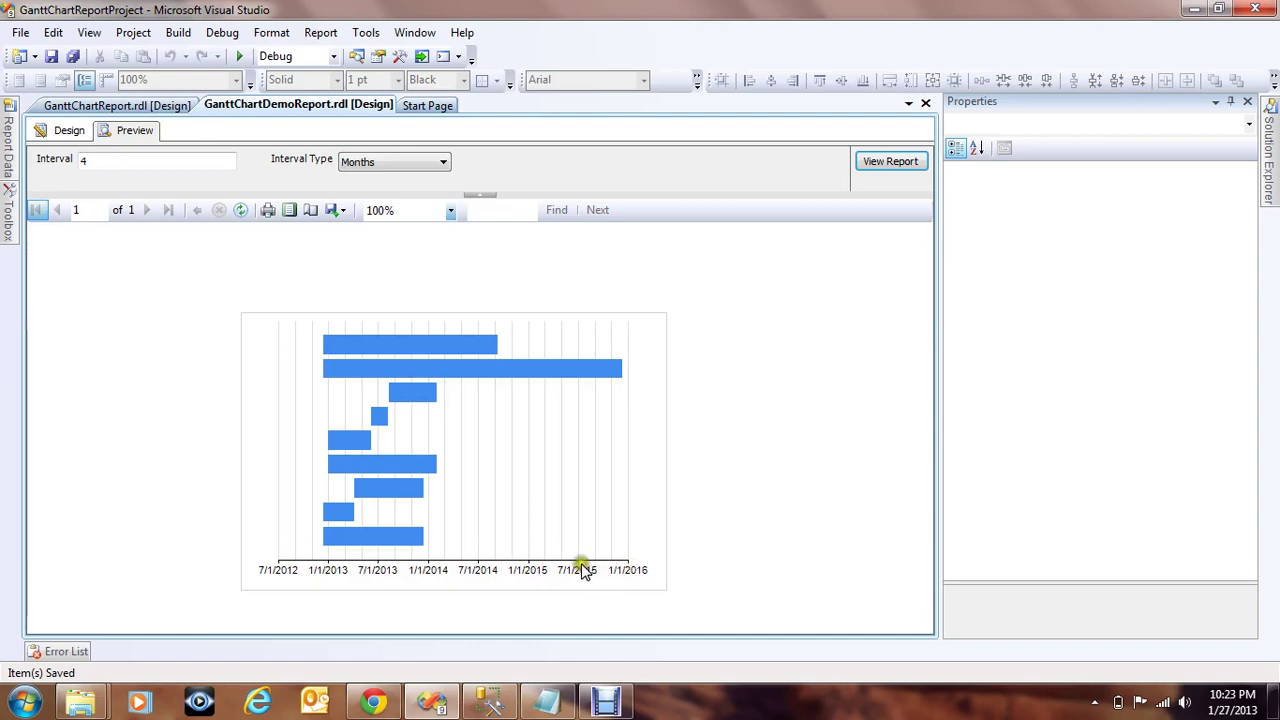
{"action": "left_click", "coordinate": [62, 131]}
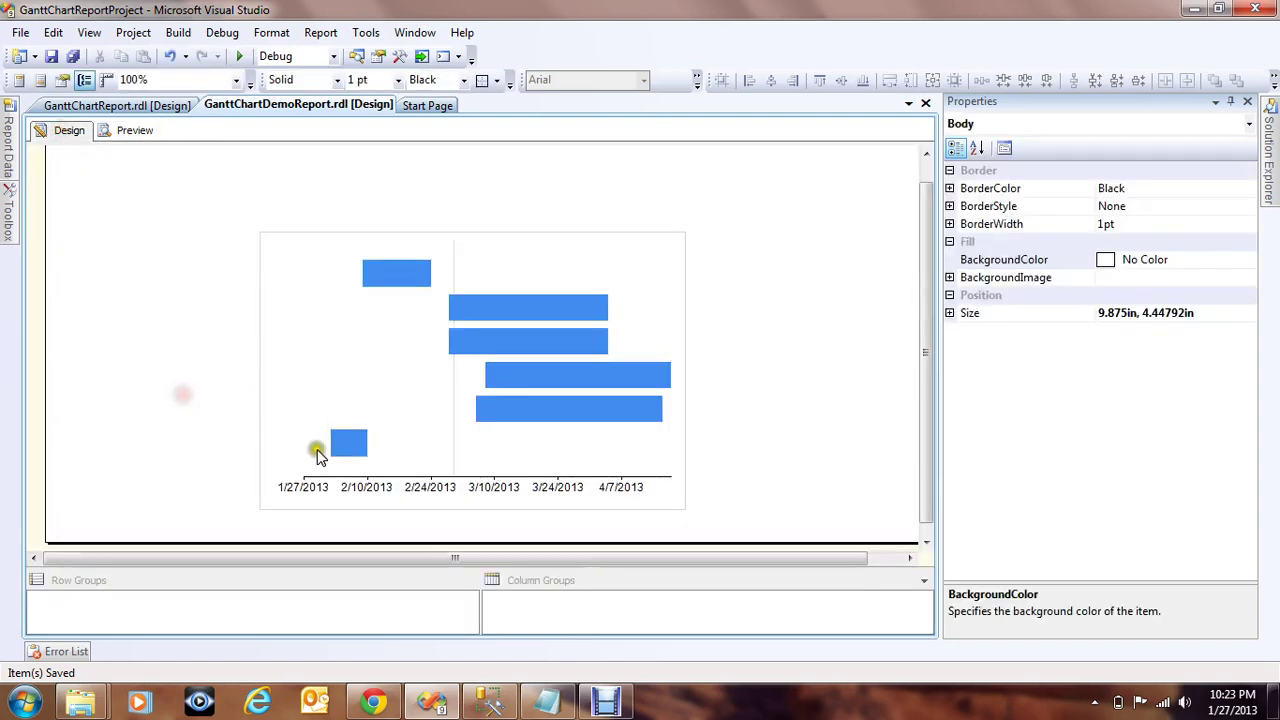
Select the chart's horizontal date axis and expand its major gridline properties
{"action": "left_click", "coordinate": [453, 444]}
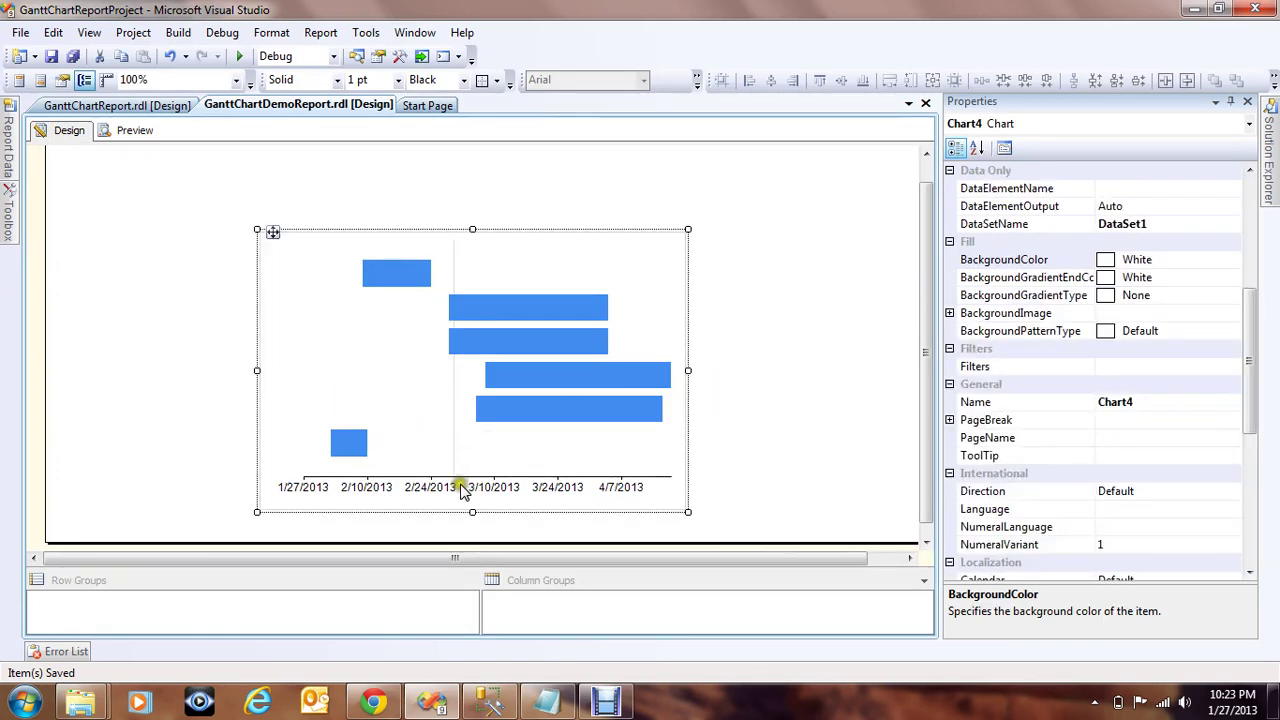
{"action": "left_click", "coordinate": [460, 489]}
{"action": "left_click_drag", "start_coordinate": [1247, 363], "coordinate": [1245, 552]}
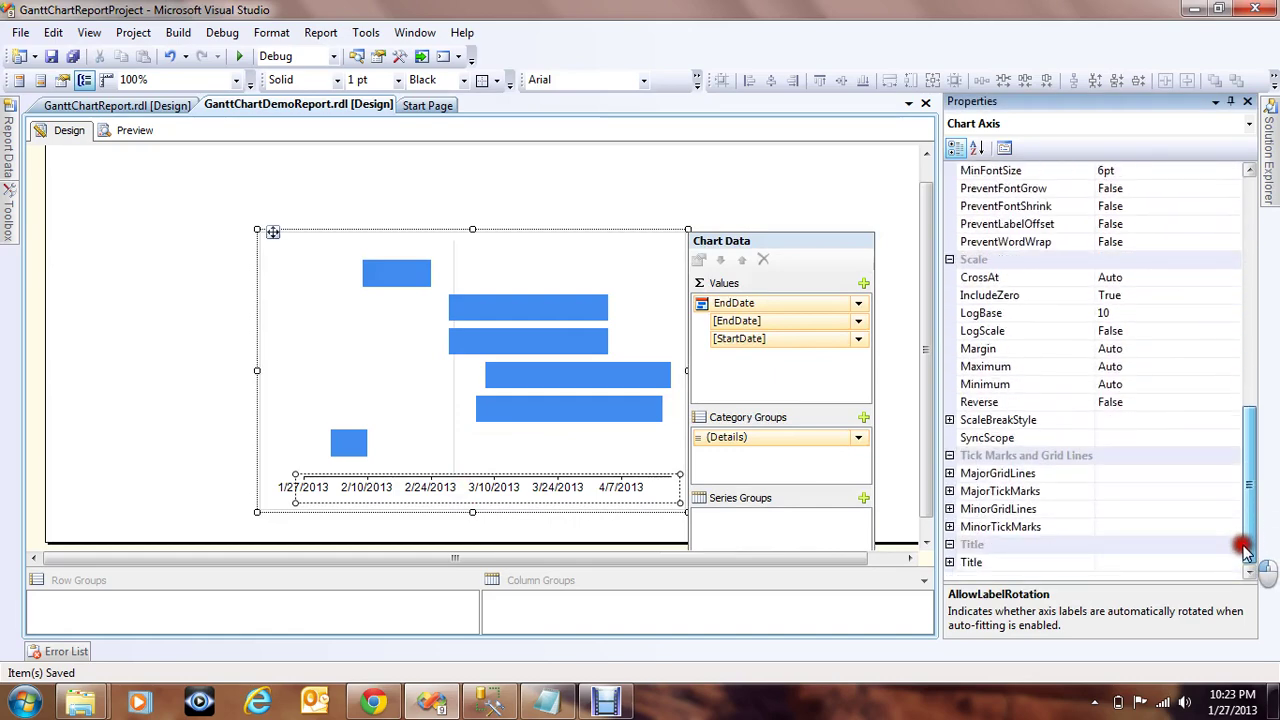
{"action": "left_click", "coordinate": [950, 474]}
{"action": "left_click_drag", "start_coordinate": [1246, 480], "coordinate": [1240, 517]}
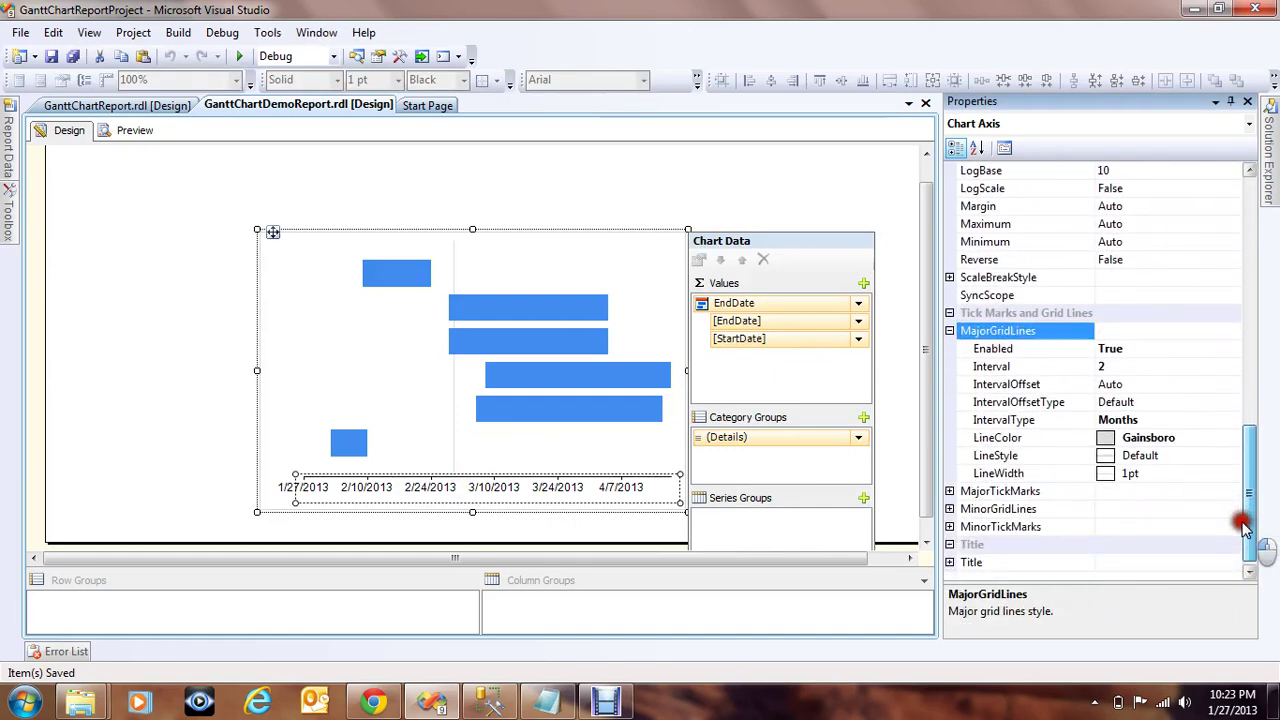
Try to replace the major gridlines' Interval with an expression based on the Interval parameter
{"action": "left_click", "coordinate": [1120, 367]}
{"action": "left_click", "coordinate": [1233, 367]}
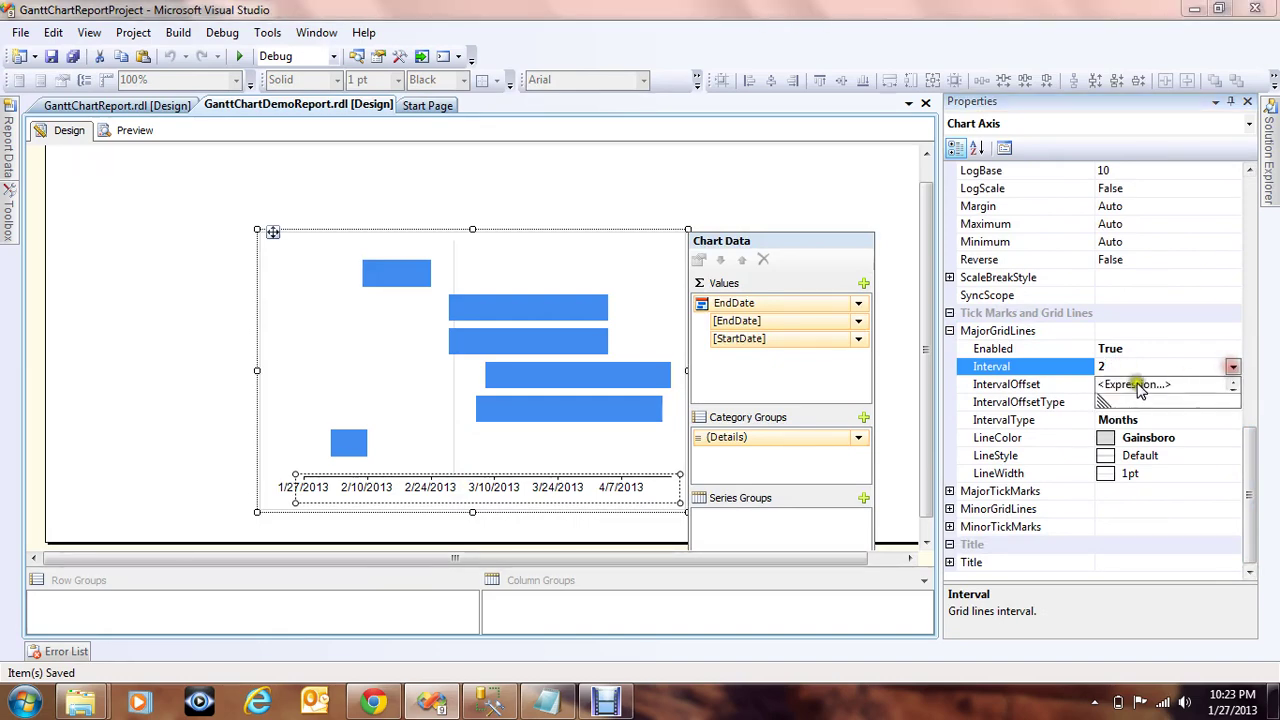
{"action": "left_click", "coordinate": [1130, 384]}
{"action": "left_click", "coordinate": [449, 352]}
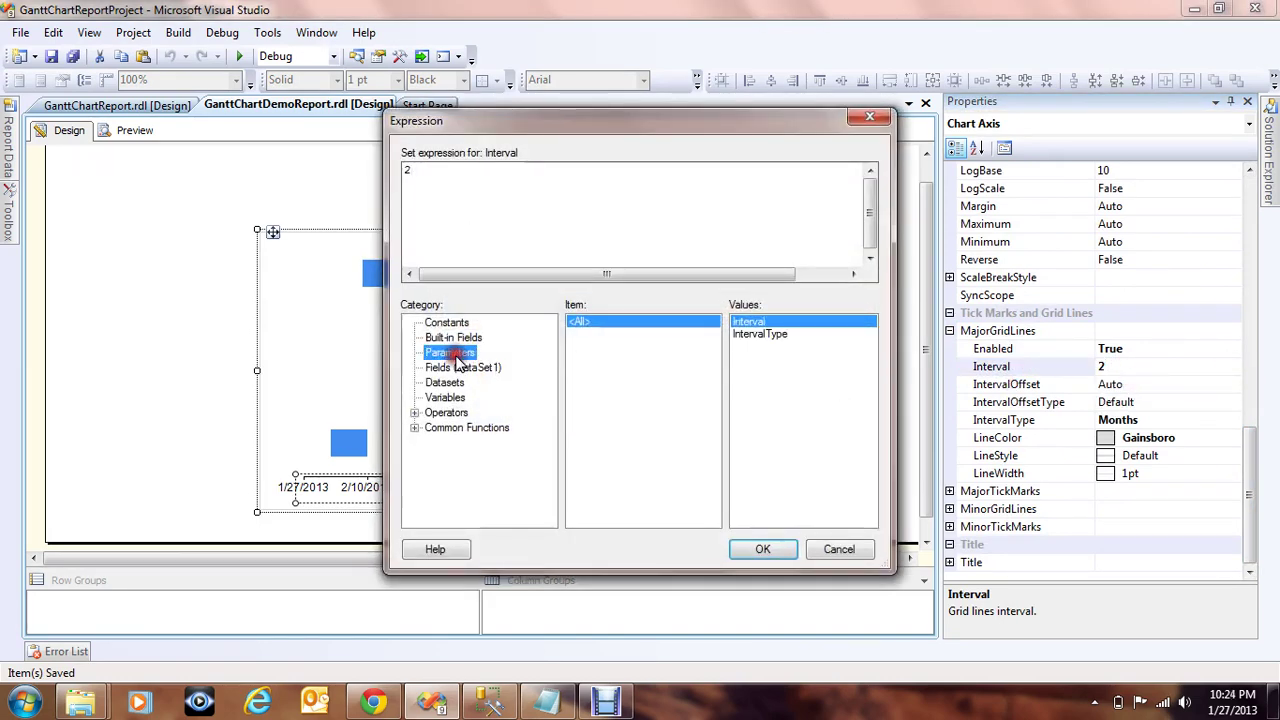
{"action": "left_click", "coordinate": [742, 322]}
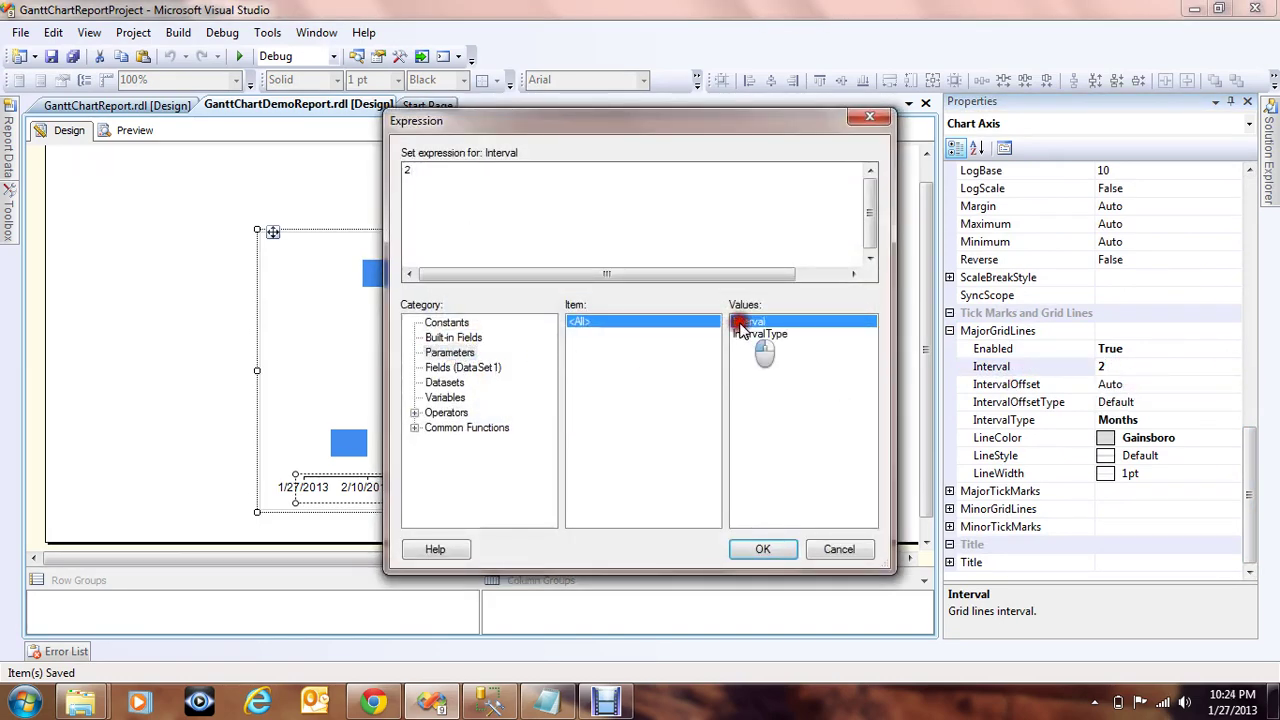
{"action": "left_click", "coordinate": [763, 551]}
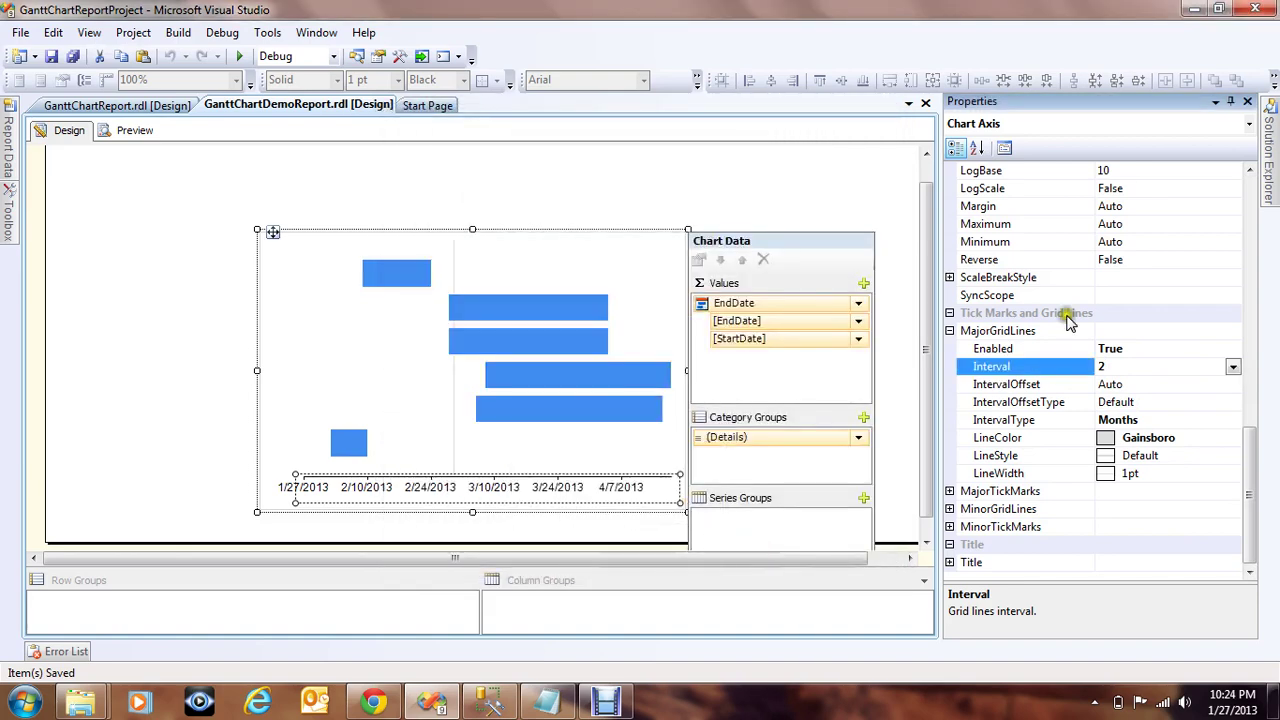
Set the major gridlines' Interval to the expression =Parameters!Interval.Value
{"action": "left_click", "coordinate": [1233, 367]}
{"action": "left_click", "coordinate": [1133, 385]}
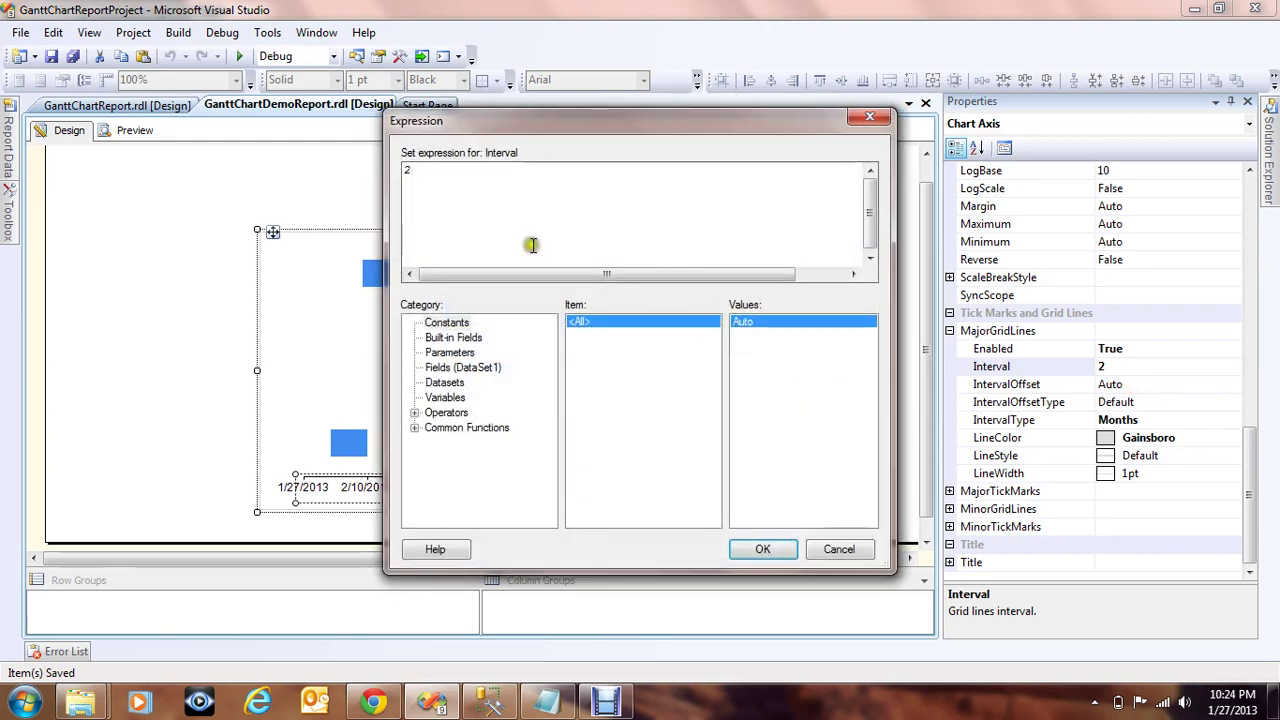
{"action": "left_click", "coordinate": [450, 352]}
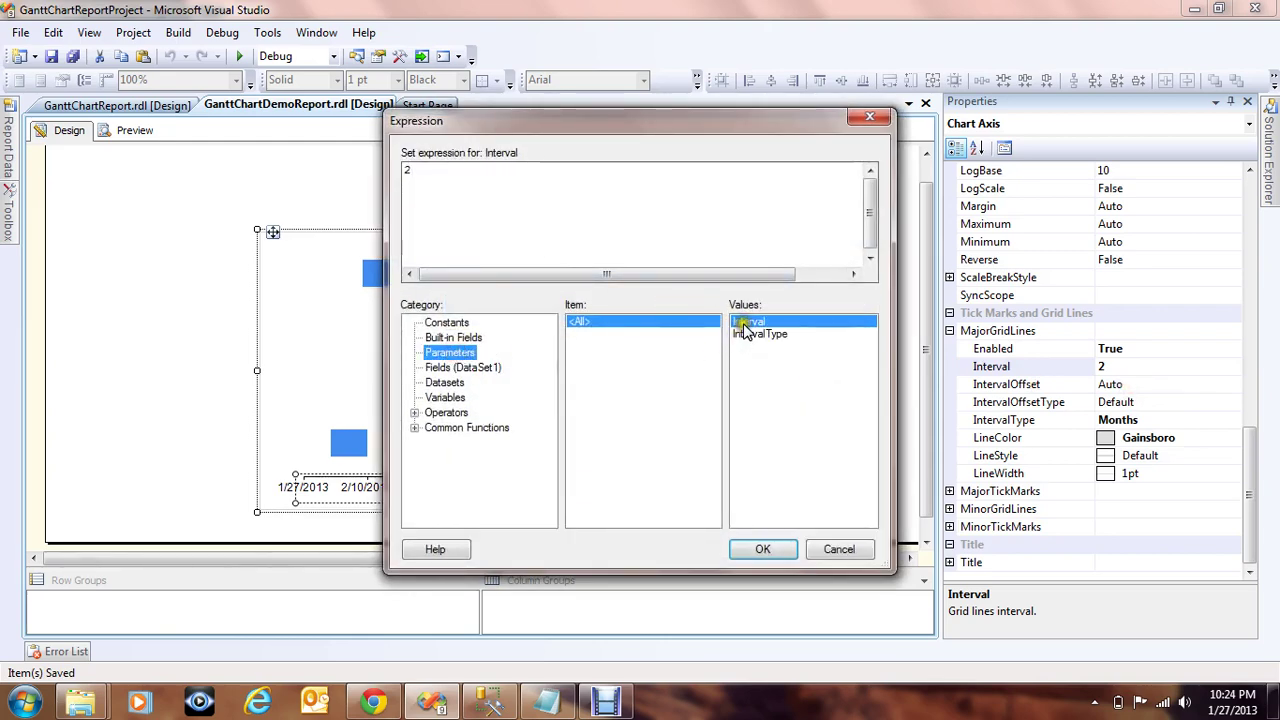
{"action": "double_click", "coordinate": [745, 322]}
{"action": "left_click", "coordinate": [765, 550]}
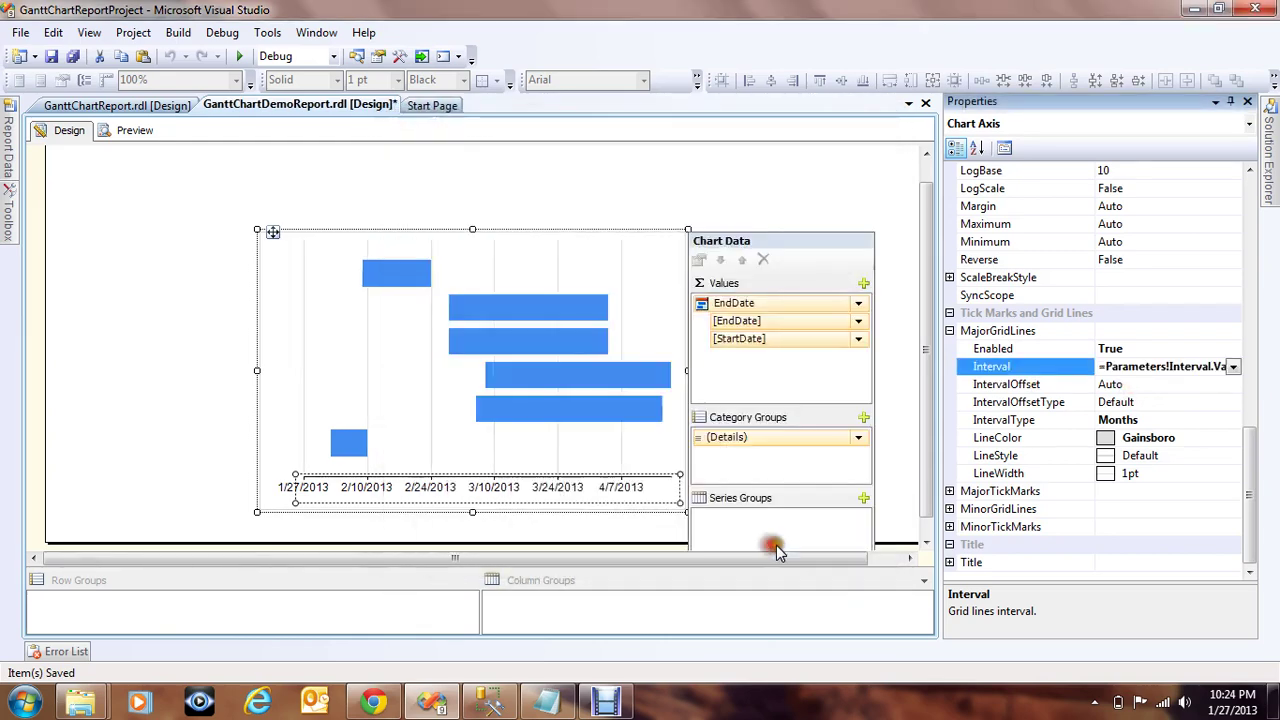
Set the major gridlines' IntervalType to the expression =Parameters!IntervalType.Value
{"action": "left_click", "coordinate": [1183, 421]}
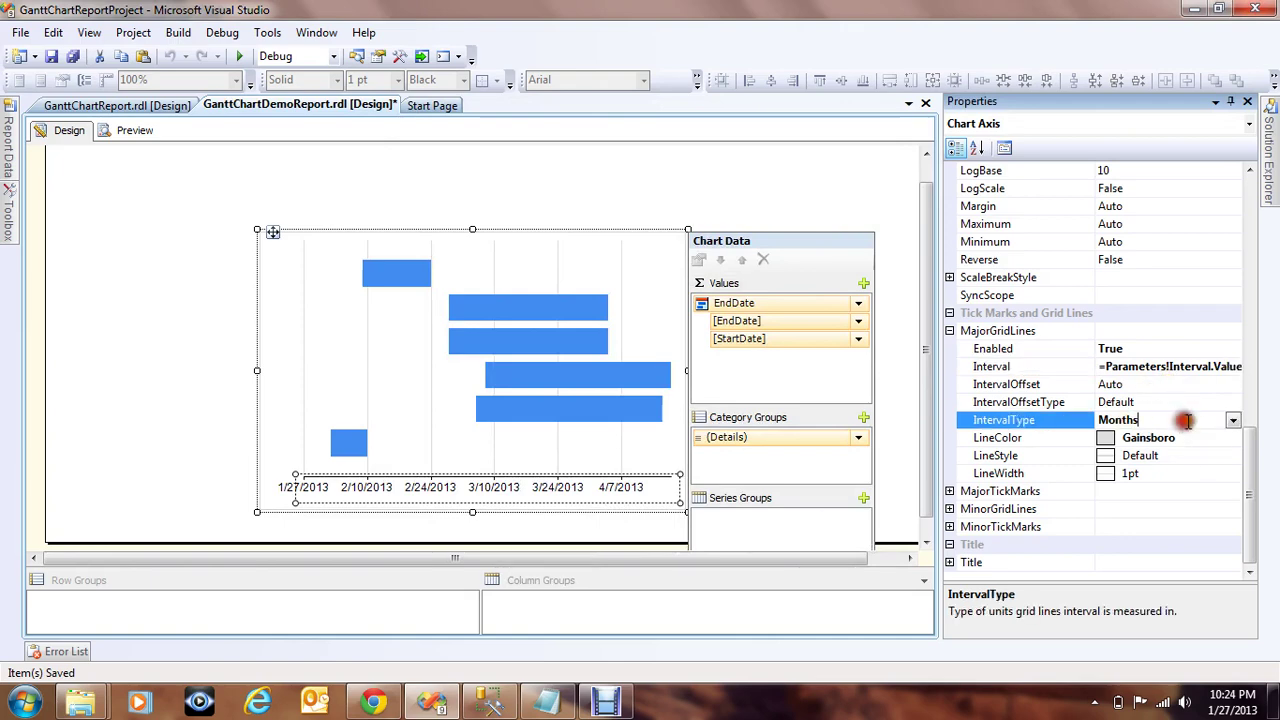
{"action": "left_click", "coordinate": [1233, 420]}
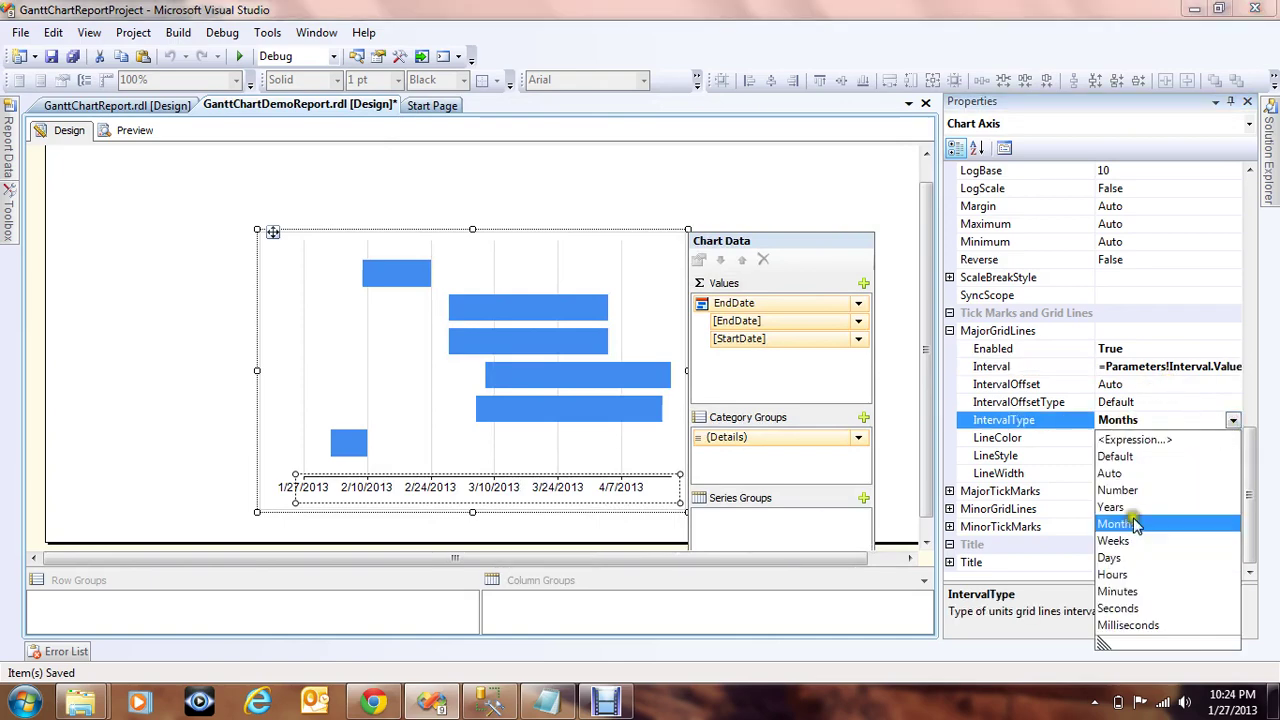
{"action": "left_click", "coordinate": [1130, 439]}
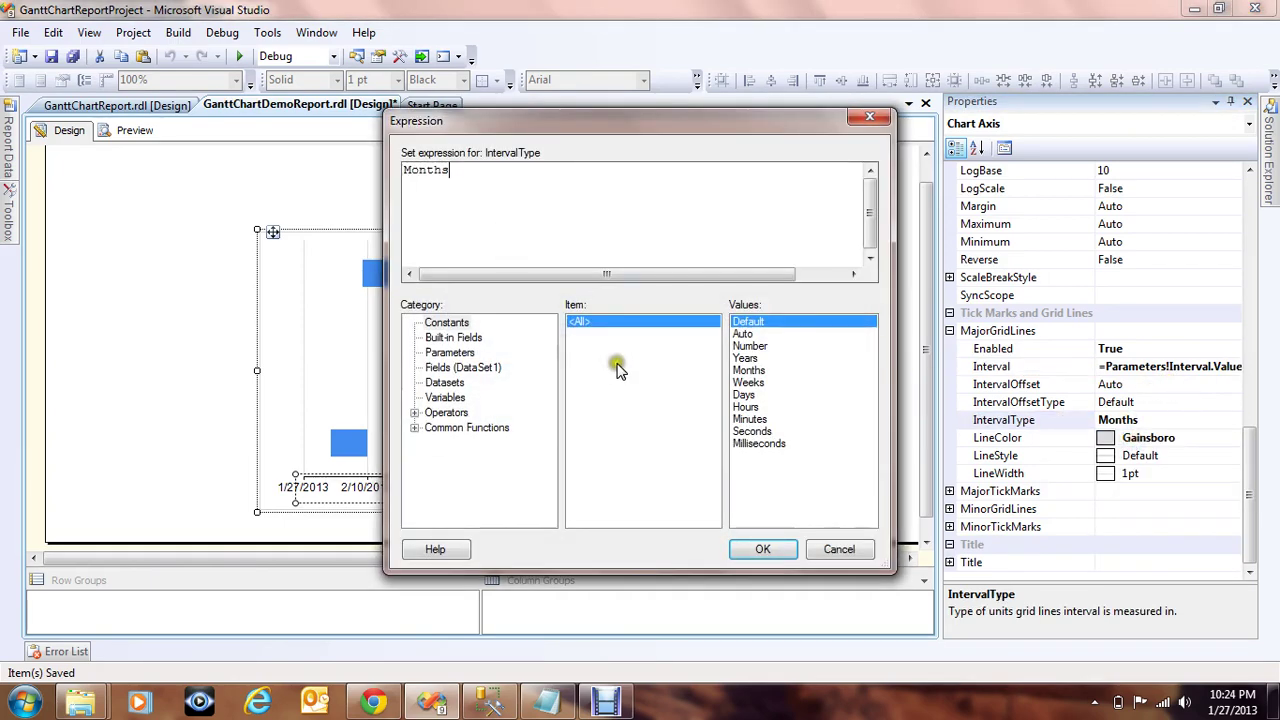
{"action": "left_click", "coordinate": [448, 355]}
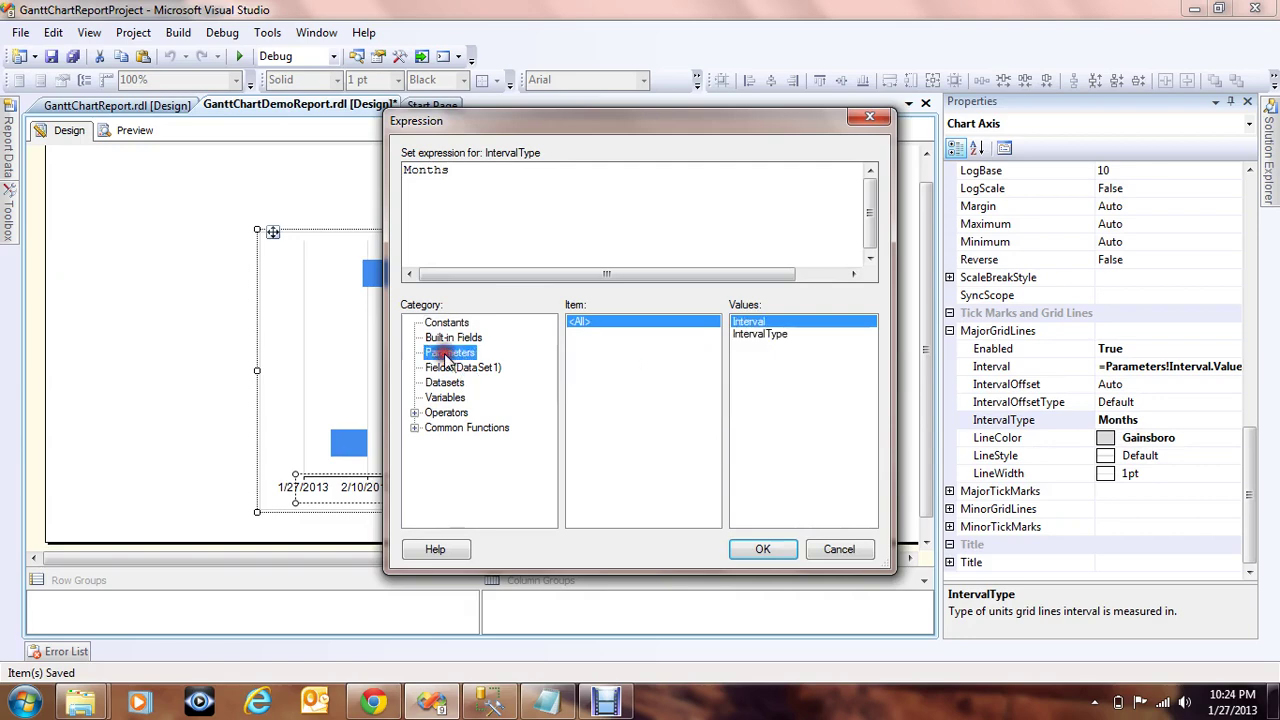
{"action": "left_click", "coordinate": [755, 335]}
{"action": "double_click", "coordinate": [755, 335]}
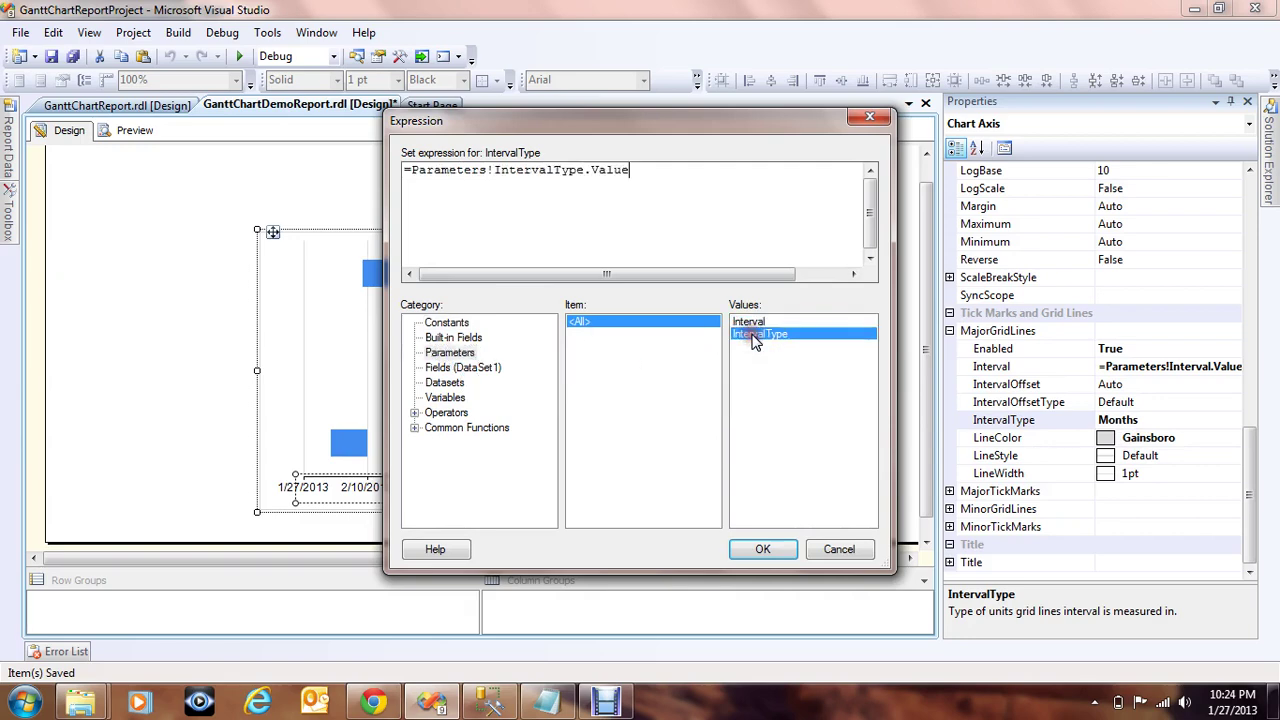
{"action": "left_click", "coordinate": [763, 547]}
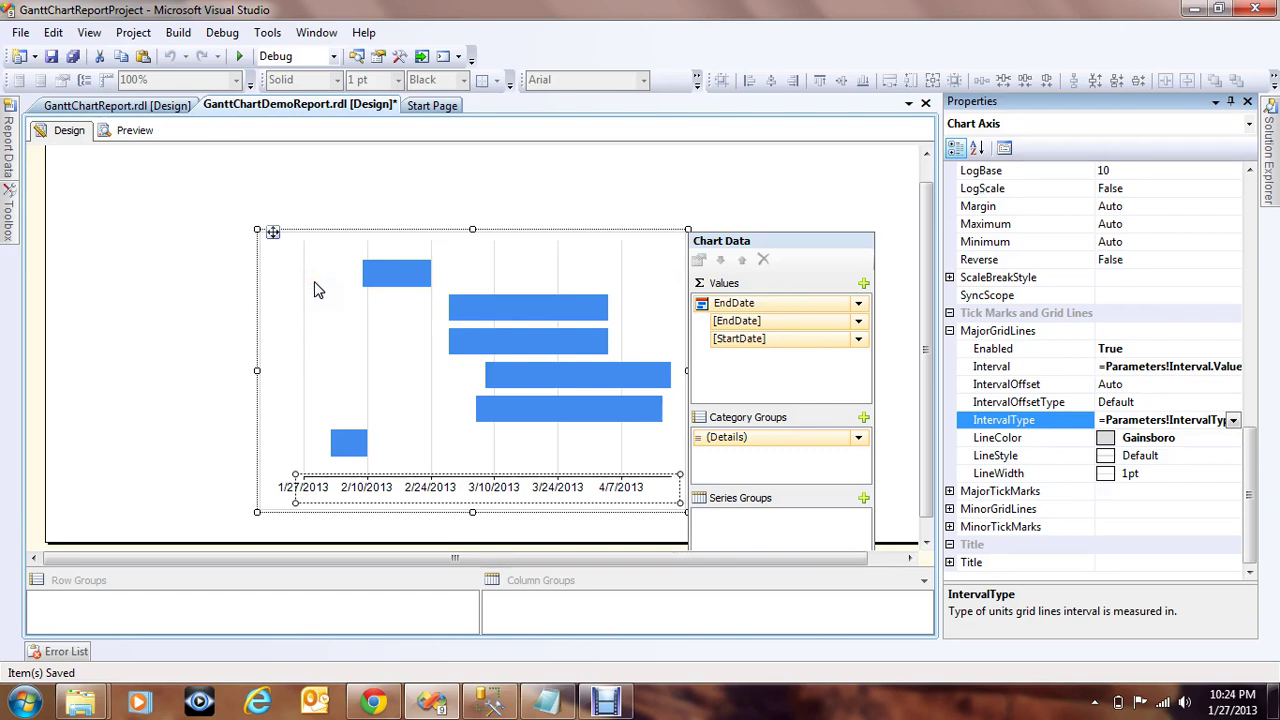
Deselect the chart, check the reference Gantt chart image in Chrome, and return to Visual Studio
{"action": "left_click", "coordinate": [100, 286]}
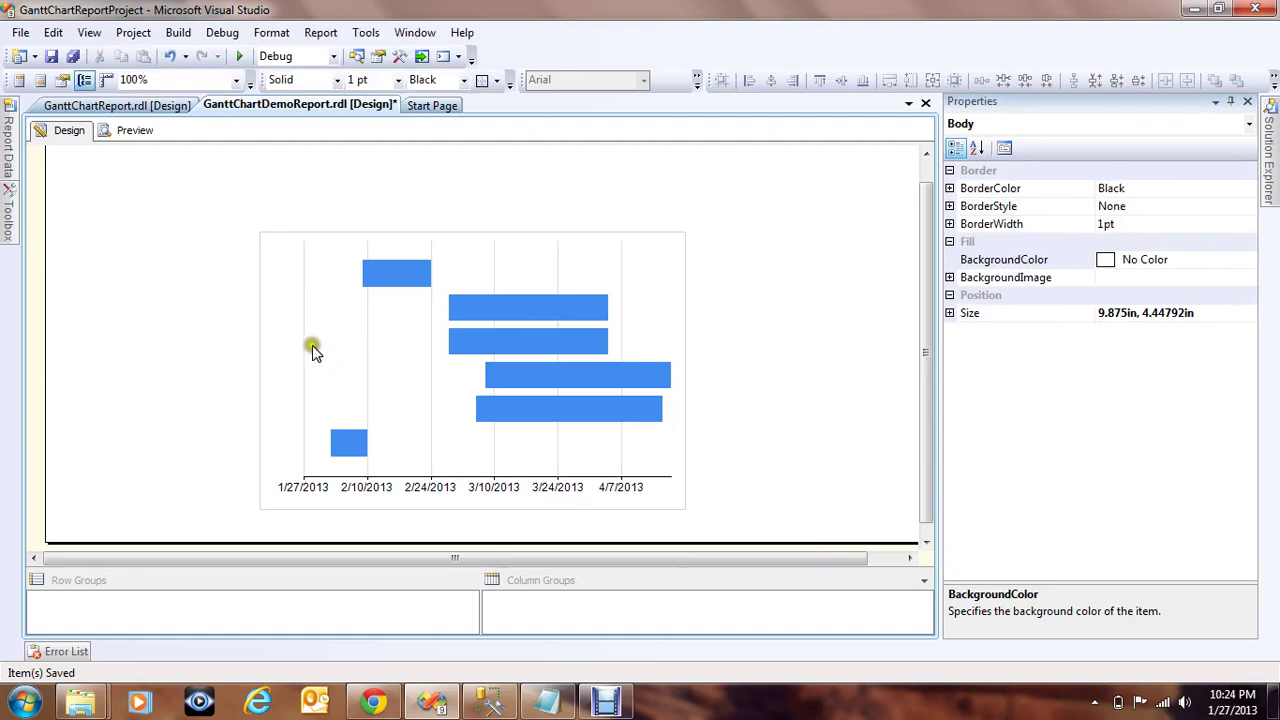
{"action": "left_click", "coordinate": [372, 703]}
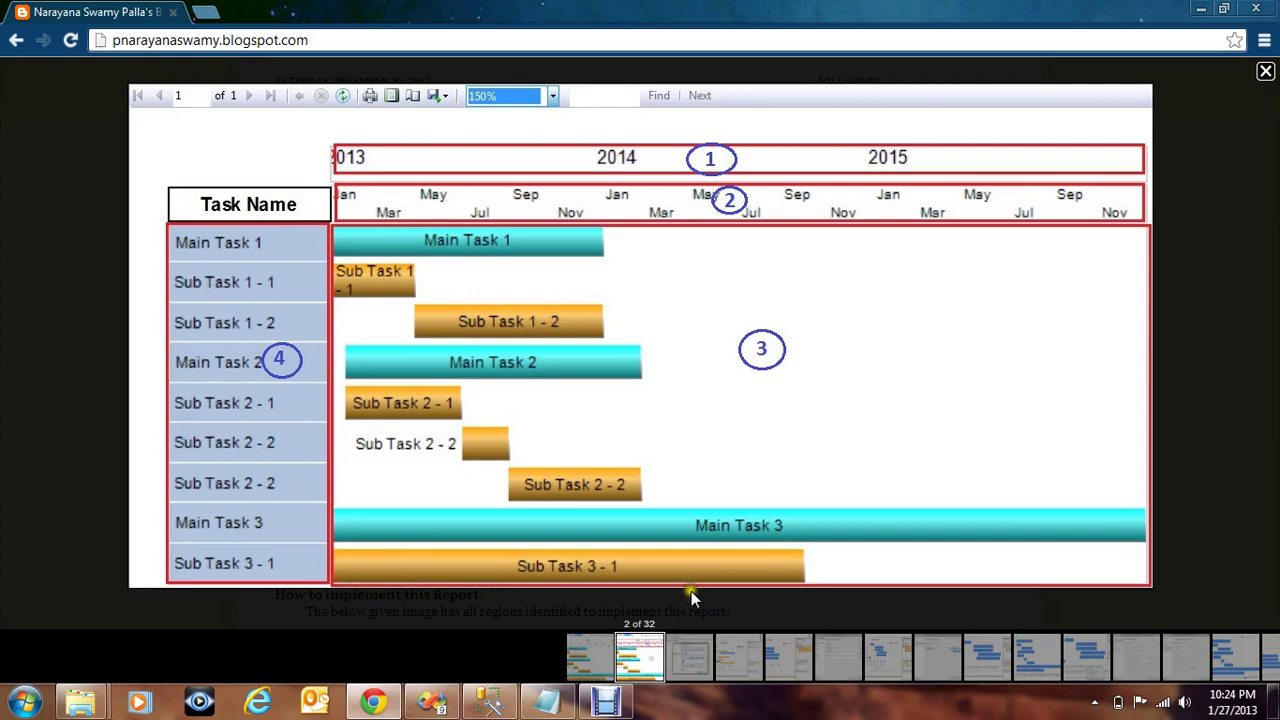
{"action": "left_click", "coordinate": [434, 703]}
Hide the axis labels on the range bar chart's horizontal date axis
{"action": "left_click", "coordinate": [187, 365]}
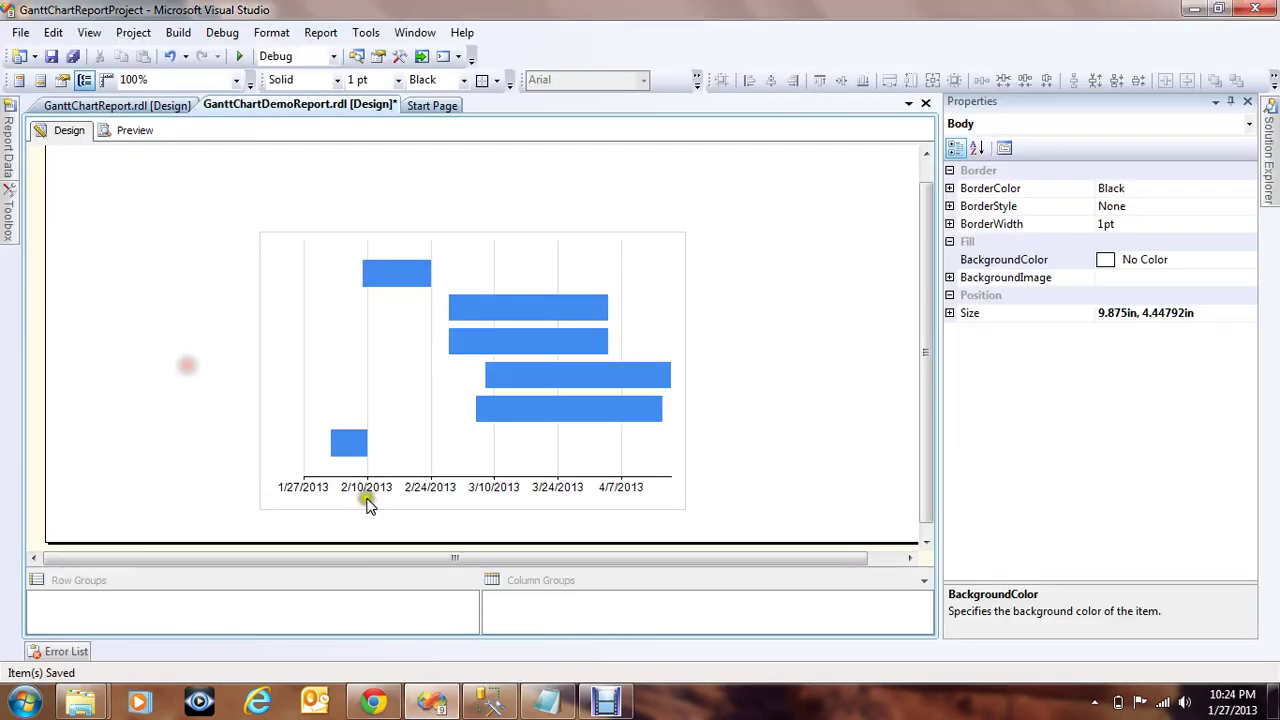
{"action": "left_click", "coordinate": [365, 498]}
{"action": "left_click", "coordinate": [365, 498]}
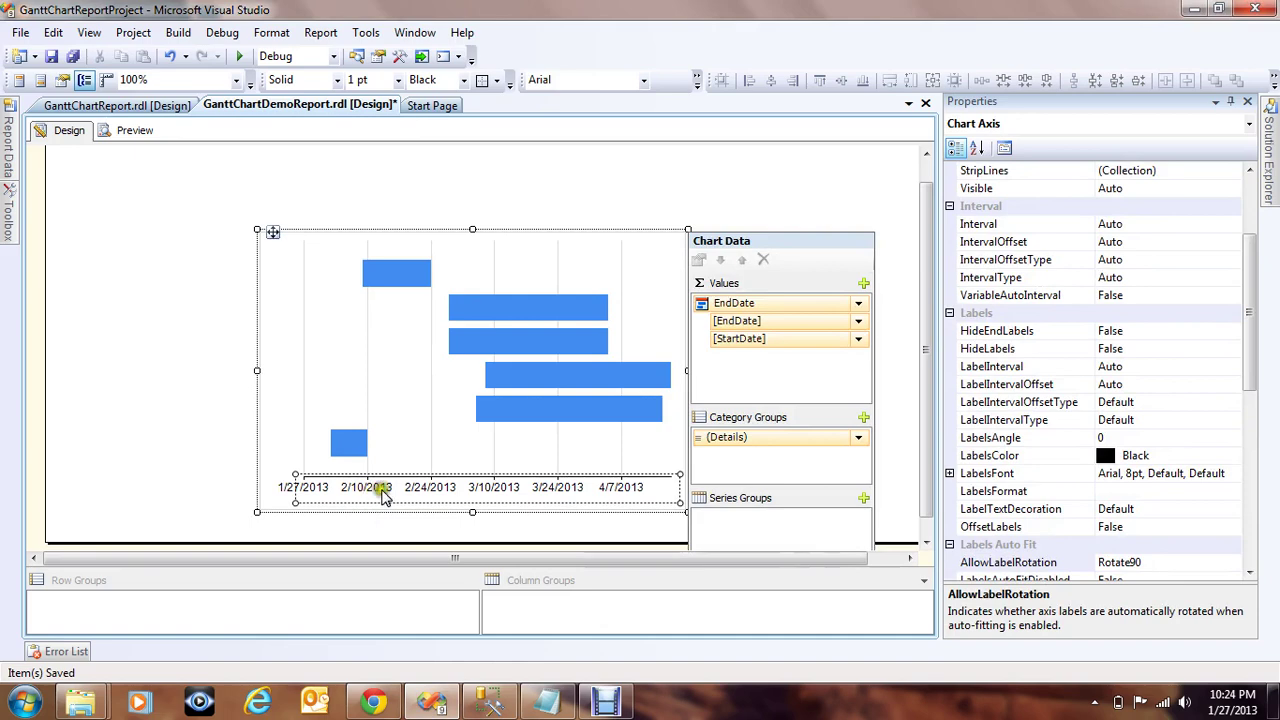
{"action": "left_click_drag", "start_coordinate": [1249, 329], "coordinate": [1250, 520]}
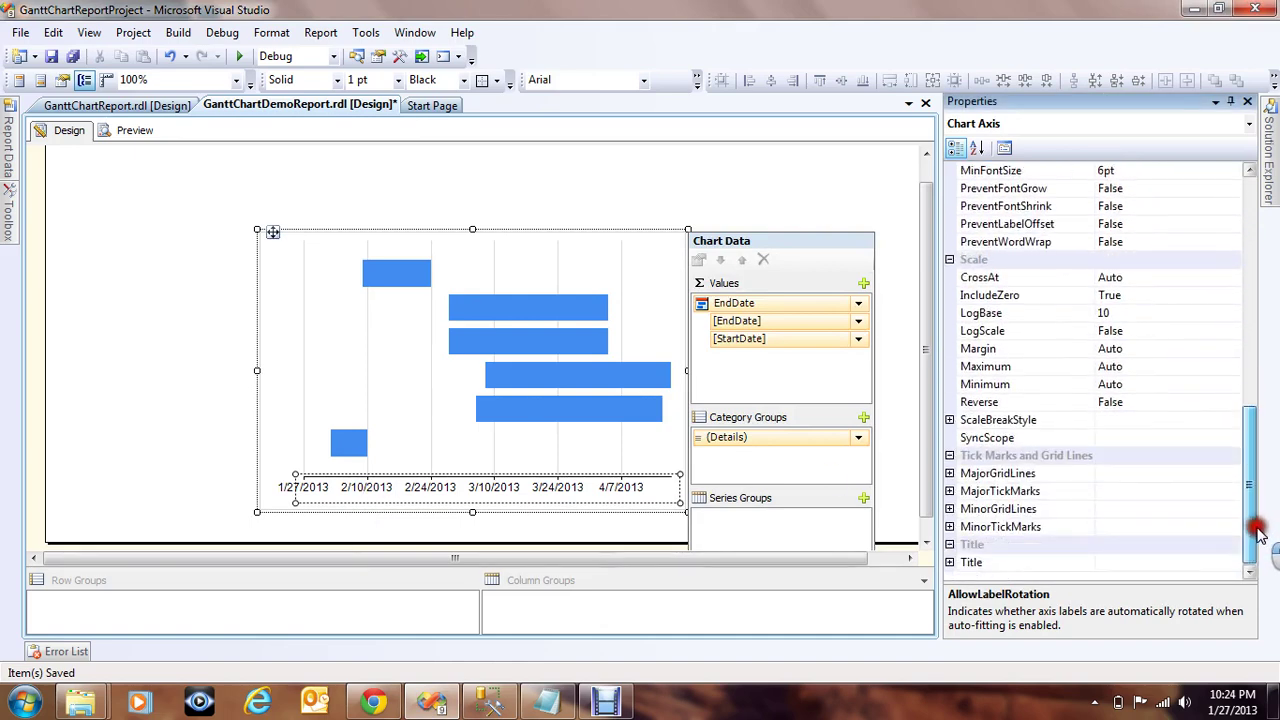
{"action": "right_click", "coordinate": [470, 490]}
{"action": "left_click", "coordinate": [513, 612]}
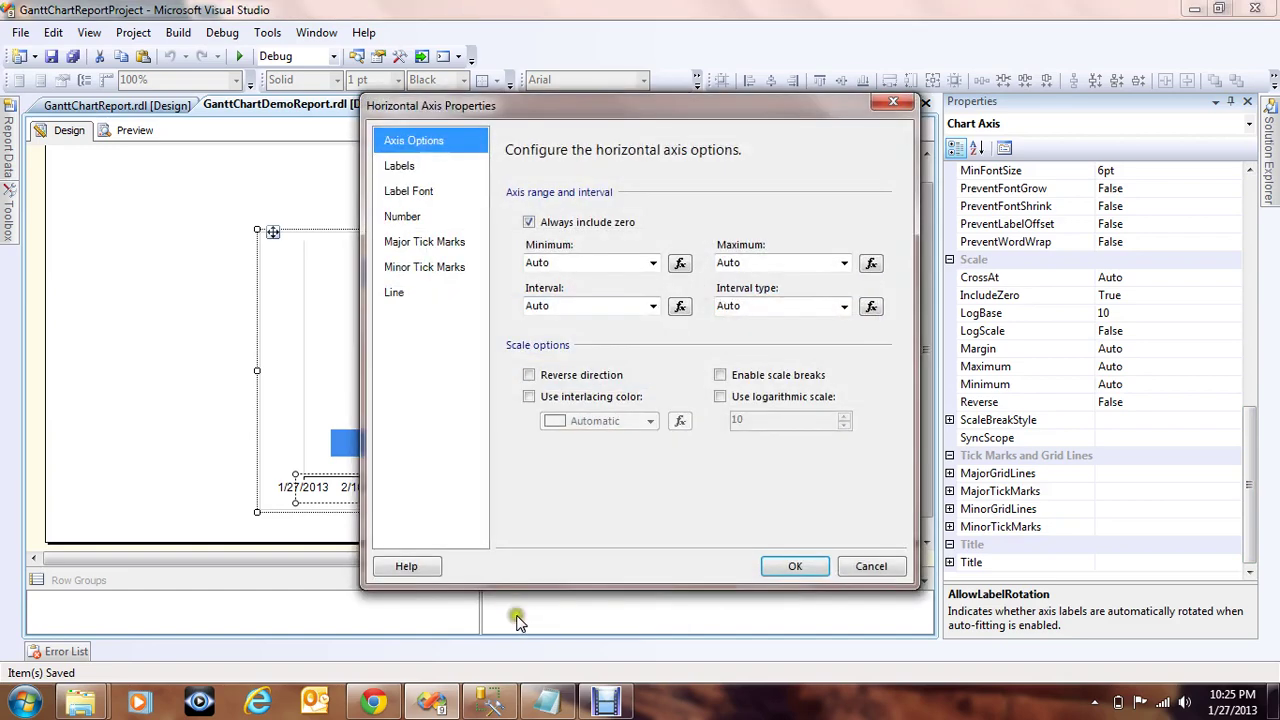
{"action": "left_click", "coordinate": [424, 203]}
{"action": "left_click", "coordinate": [406, 172]}
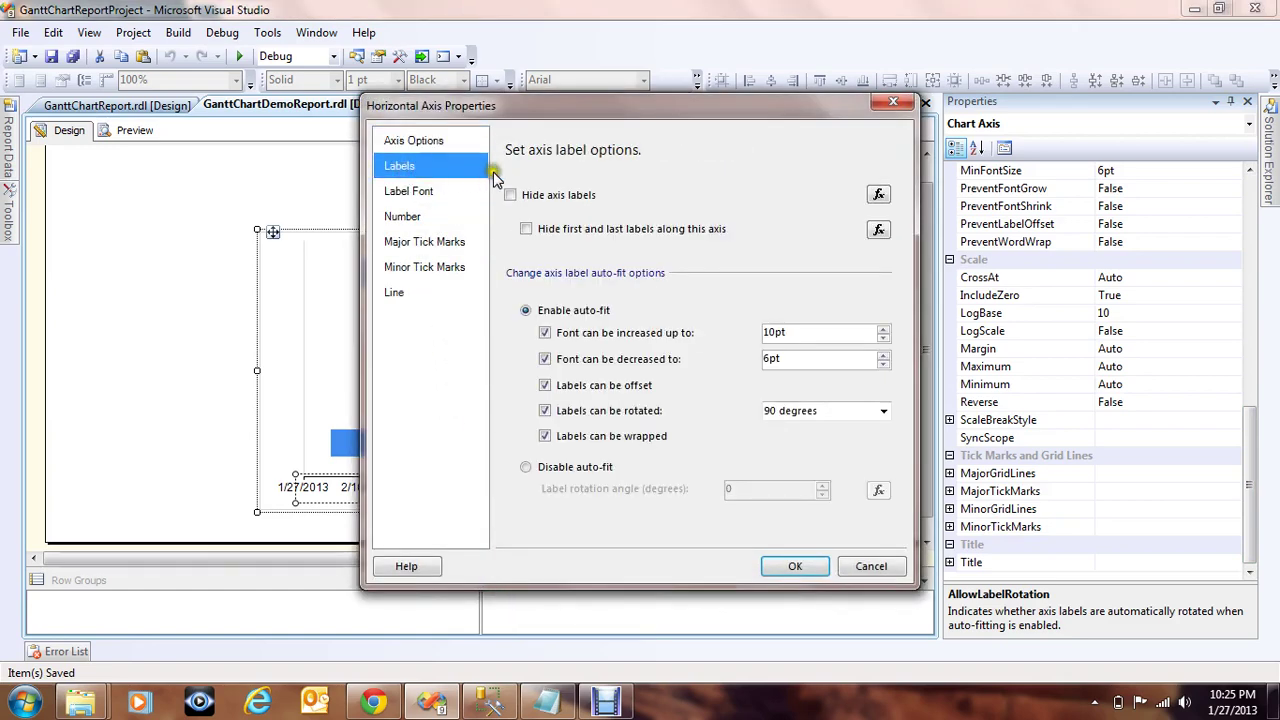
{"action": "left_click", "coordinate": [510, 196]}
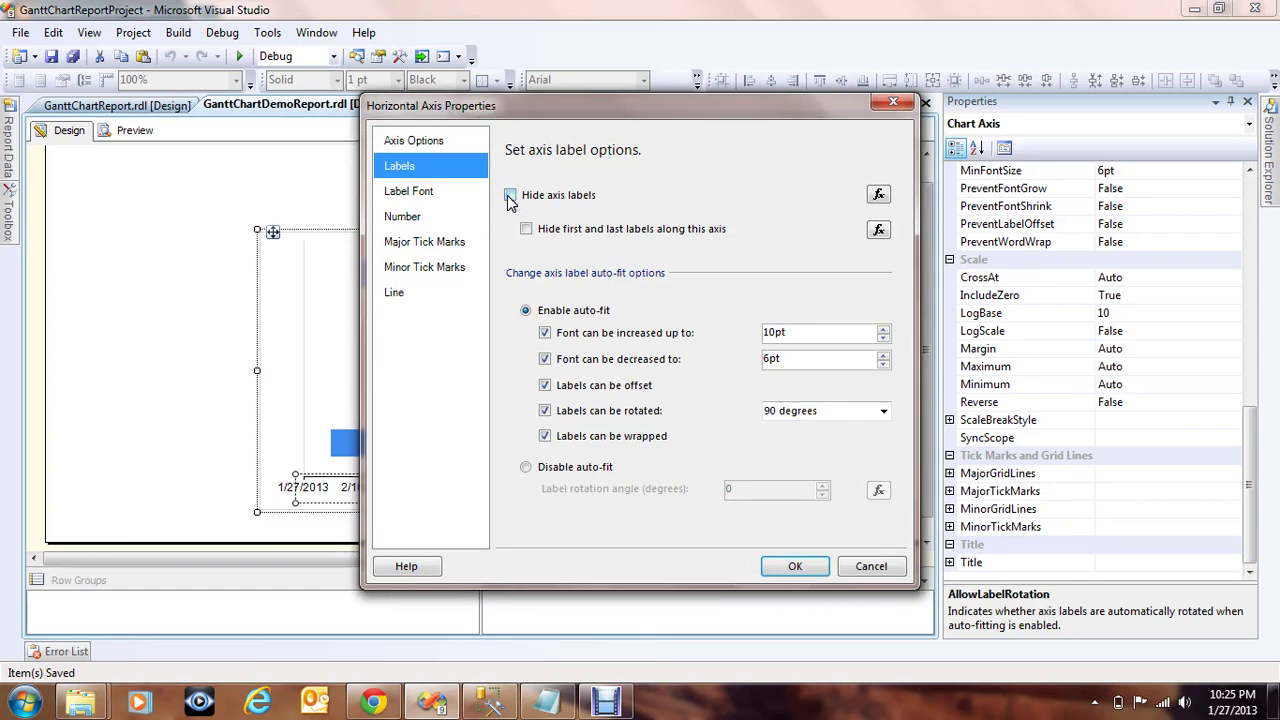
{"action": "left_click", "coordinate": [794, 567]}
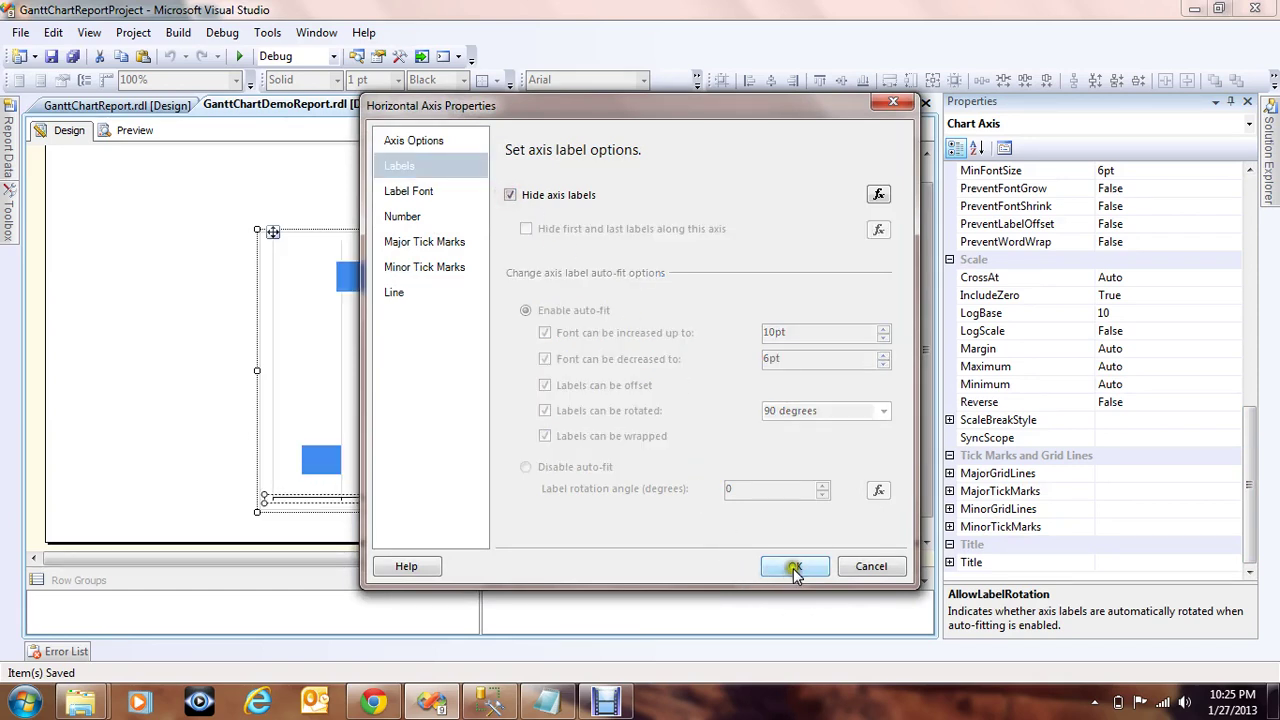
Hide the major tick marks on the same horizontal axis and apply the axis properties
{"action": "left_click", "coordinate": [428, 243]}
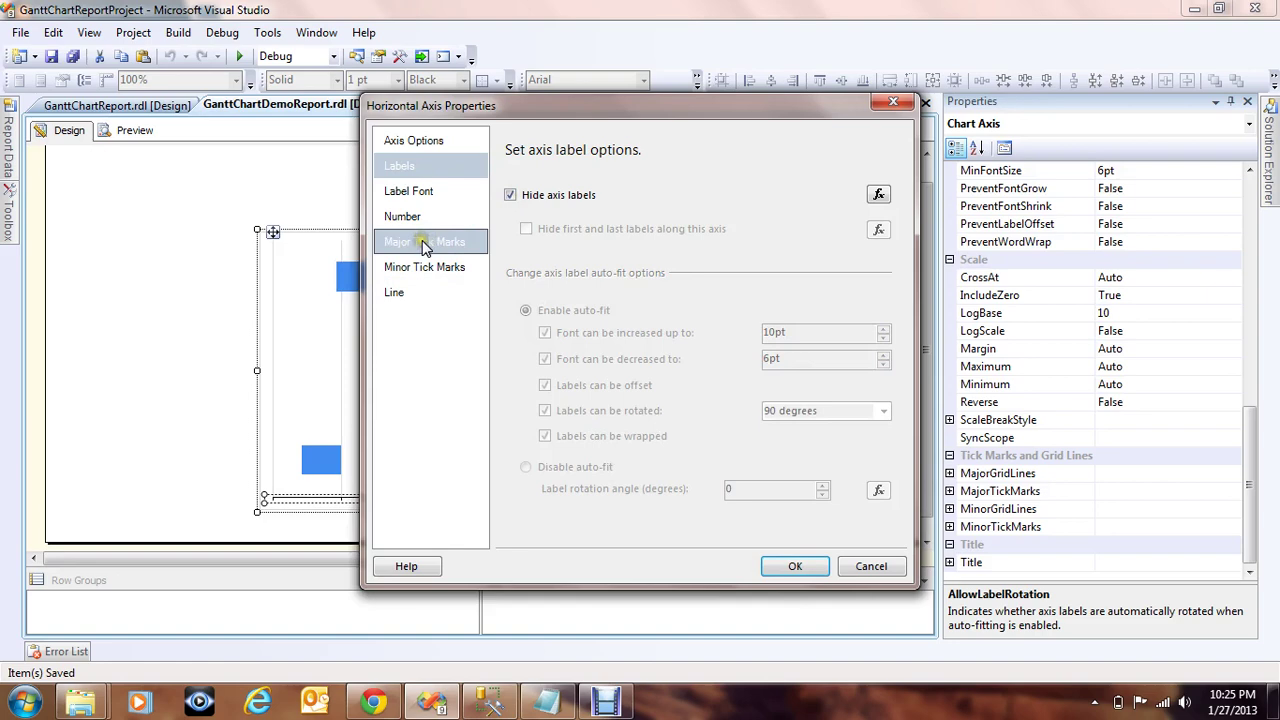
{"action": "left_click", "coordinate": [511, 192]}
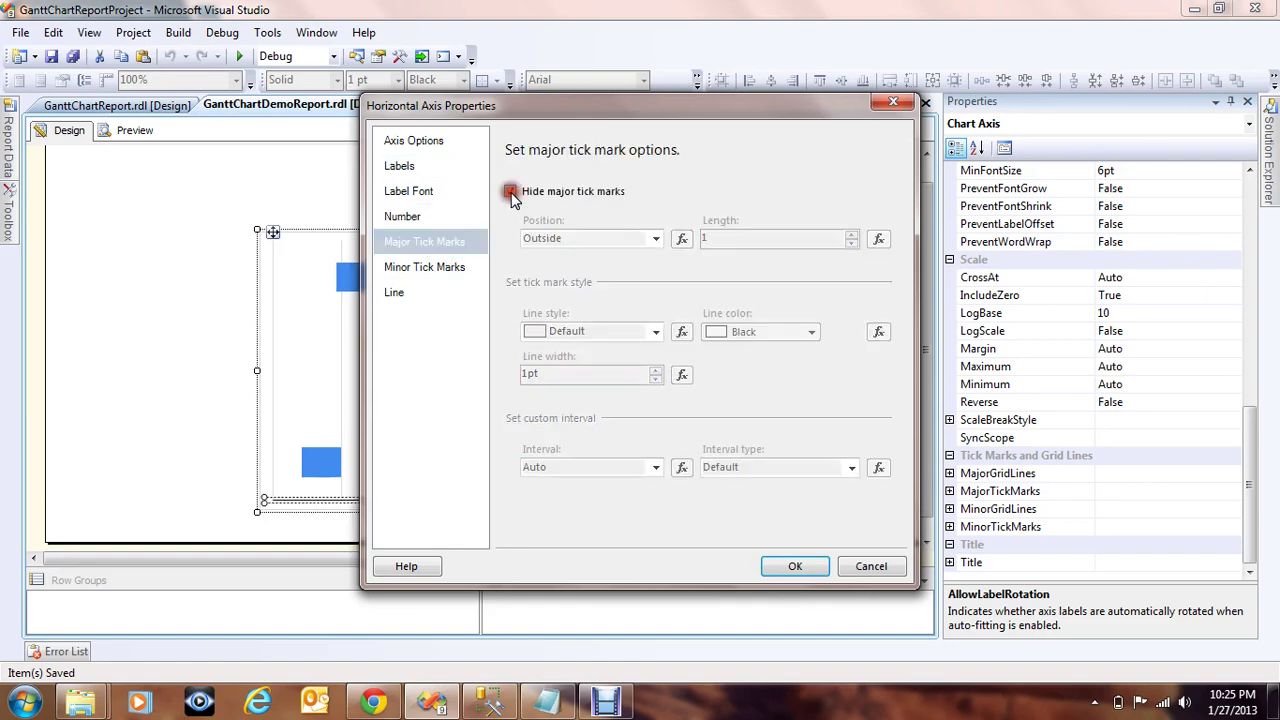
{"action": "left_click", "coordinate": [814, 567]}
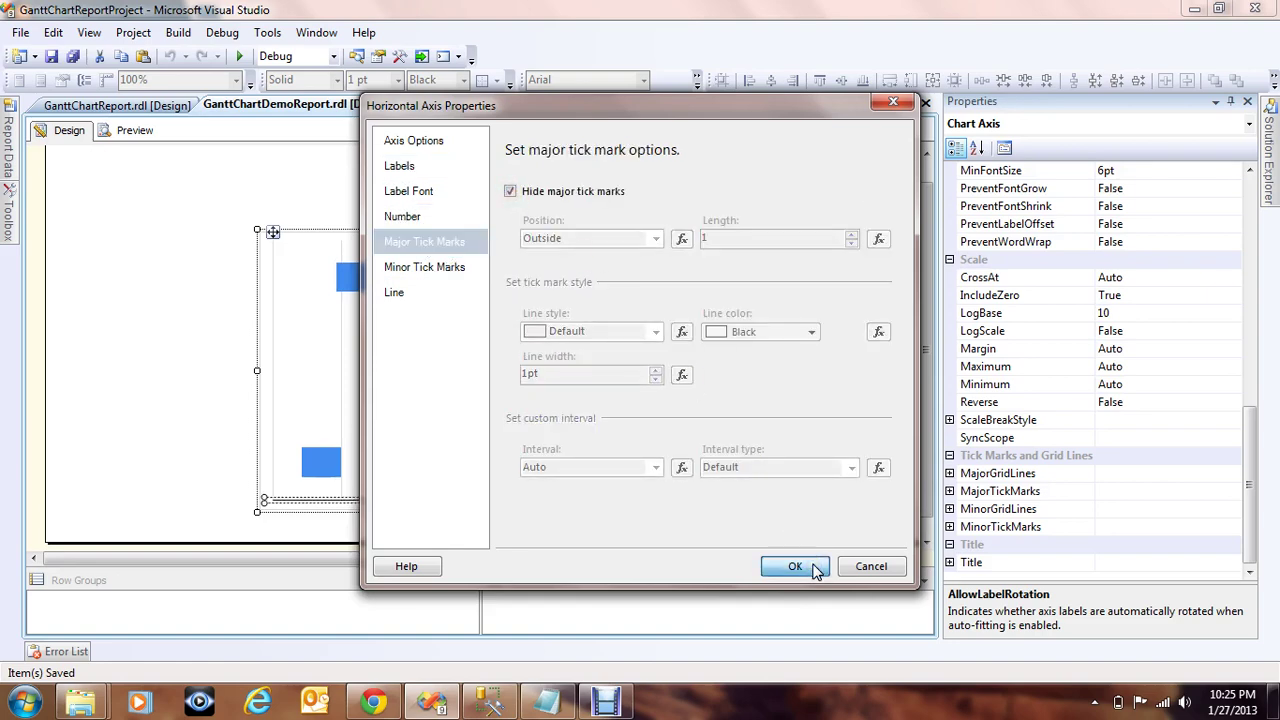
{"action": "left_click", "coordinate": [150, 365]}
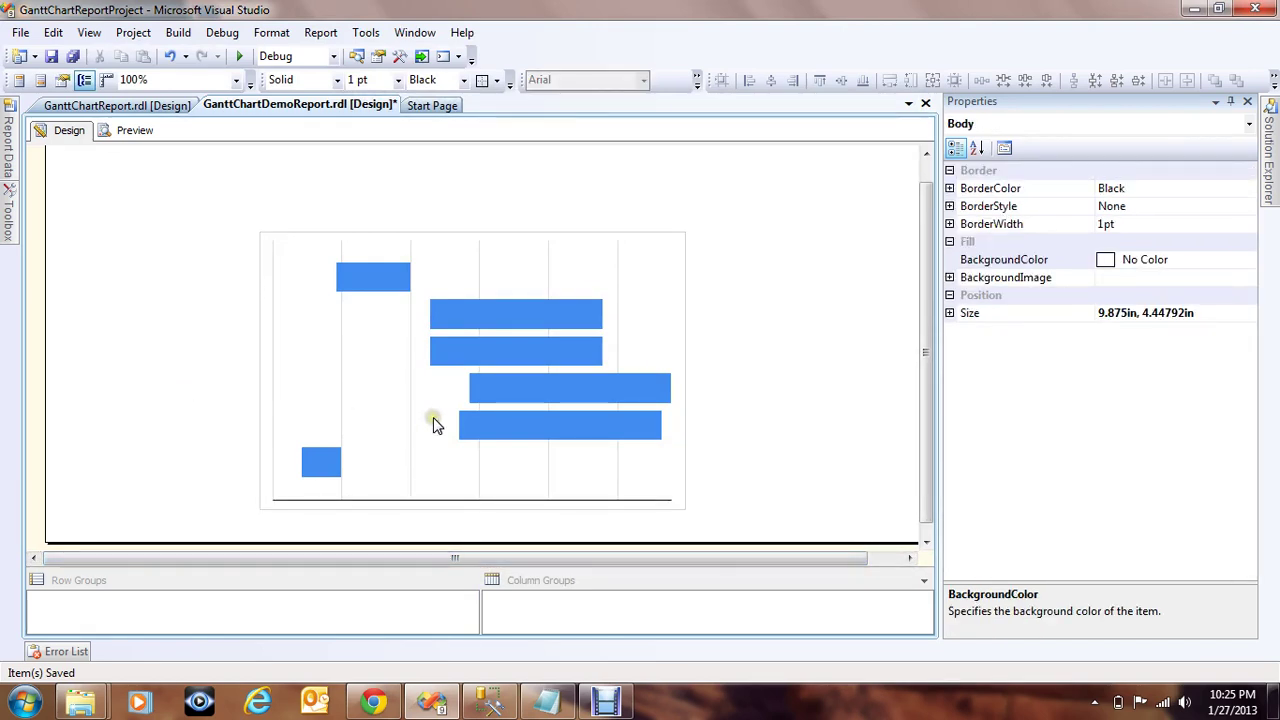
Preview the report, compare it with the reference Gantt chart image in Chrome, and return to the report design in Visual Studio
{"action": "left_click", "coordinate": [134, 135]}
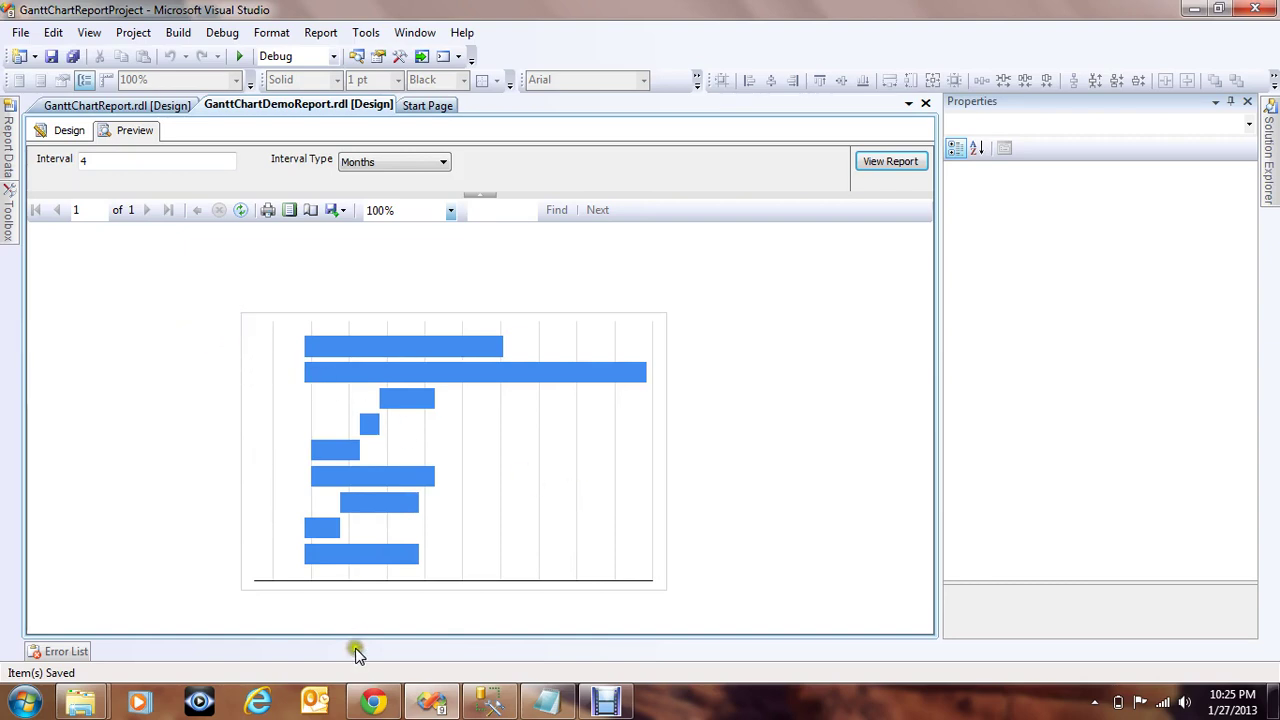
{"action": "left_click", "coordinate": [372, 701]}
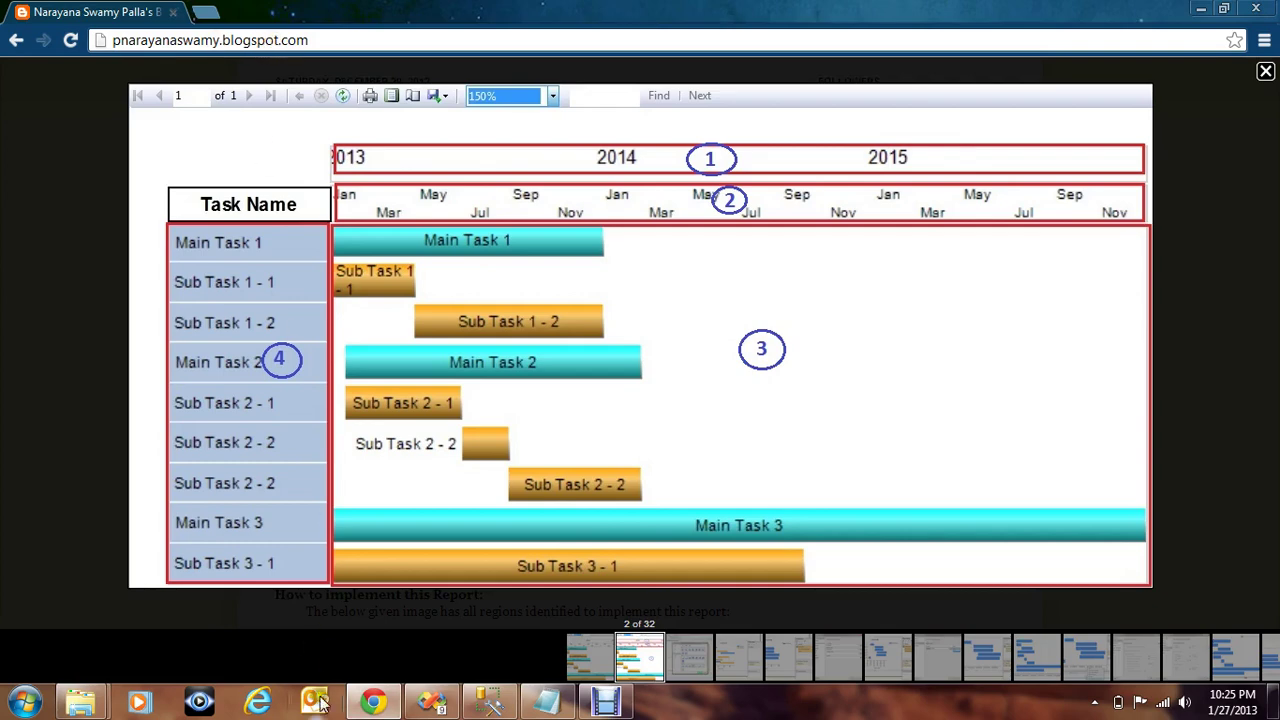
{"action": "left_click", "coordinate": [430, 698]}
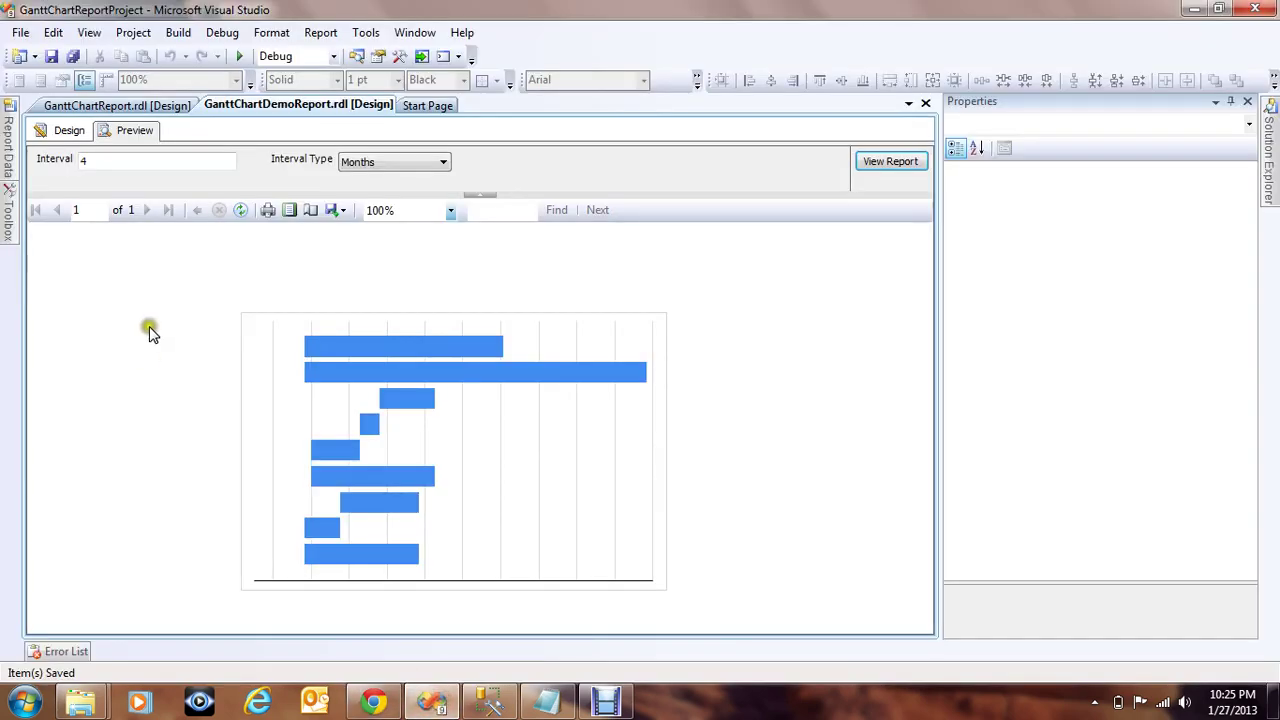
{"action": "left_click", "coordinate": [64, 131]}
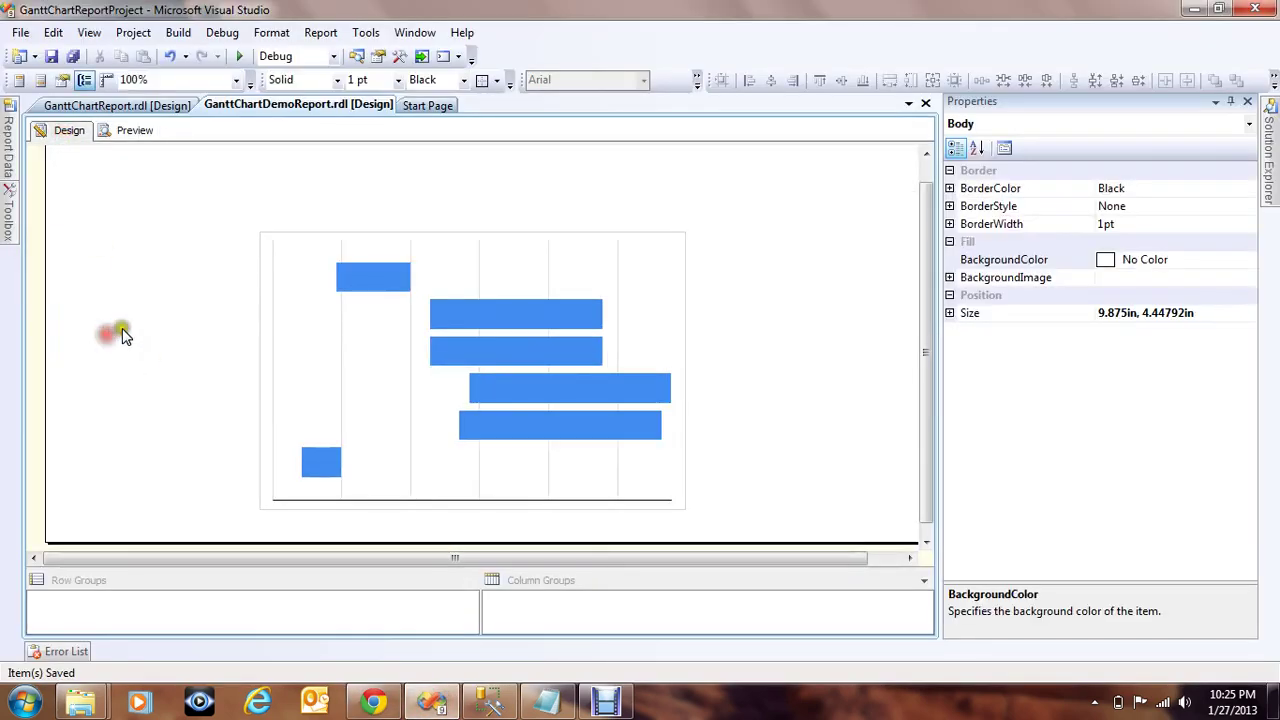
Move the chart toward the right edge of the report body to free space beside it
{"action": "left_click", "coordinate": [364, 332]}
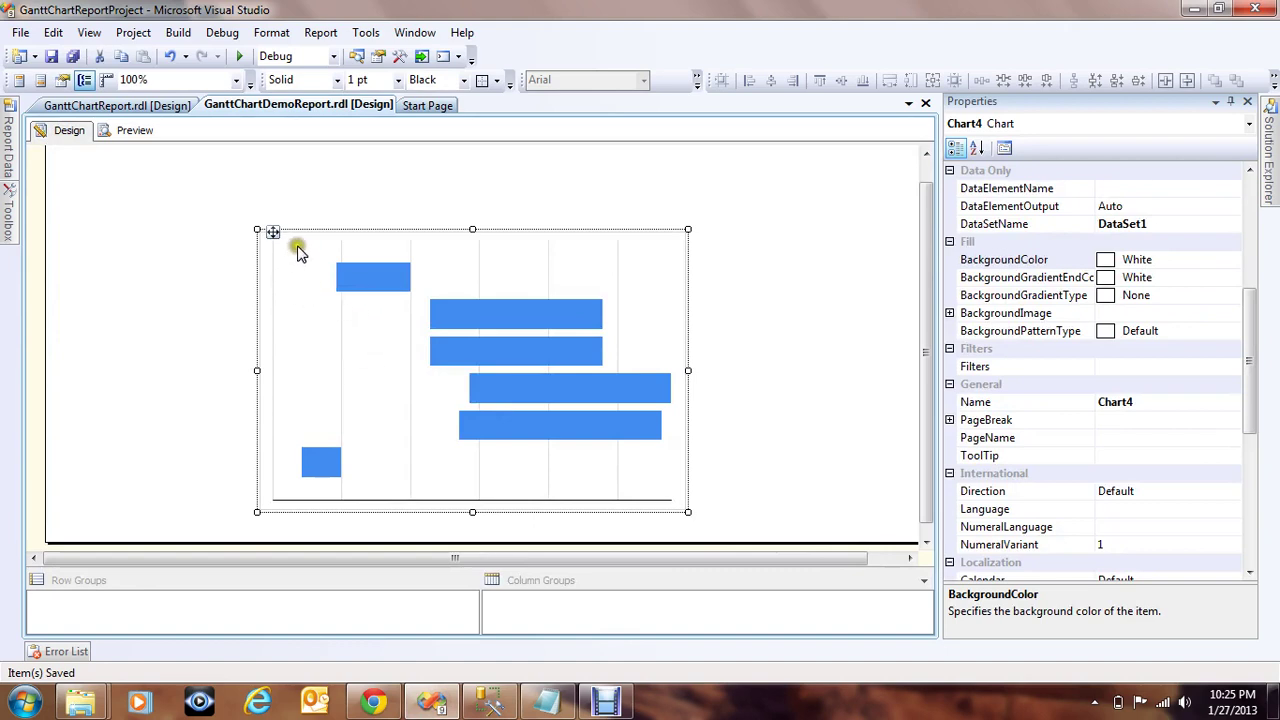
{"action": "left_click_drag", "start_coordinate": [300, 233], "coordinate": [511, 244]}
{"action": "left_click", "coordinate": [246, 268]}
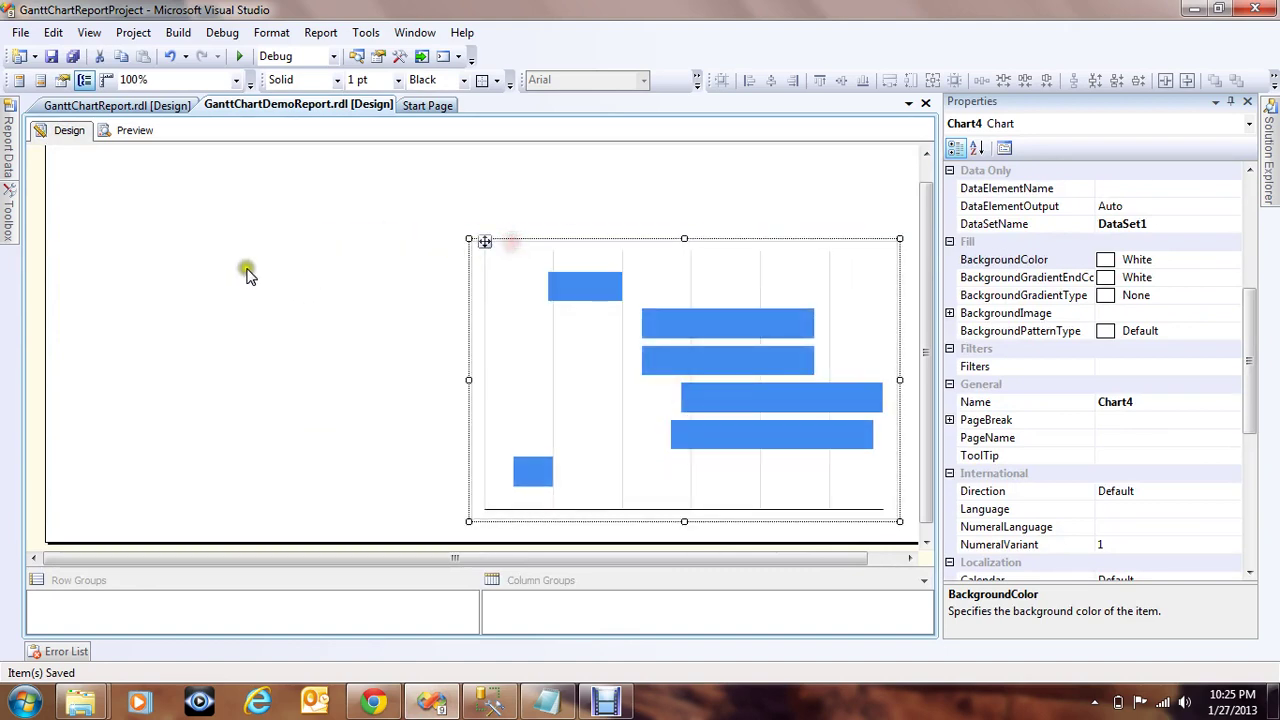
{"action": "left_click", "coordinate": [518, 288]}
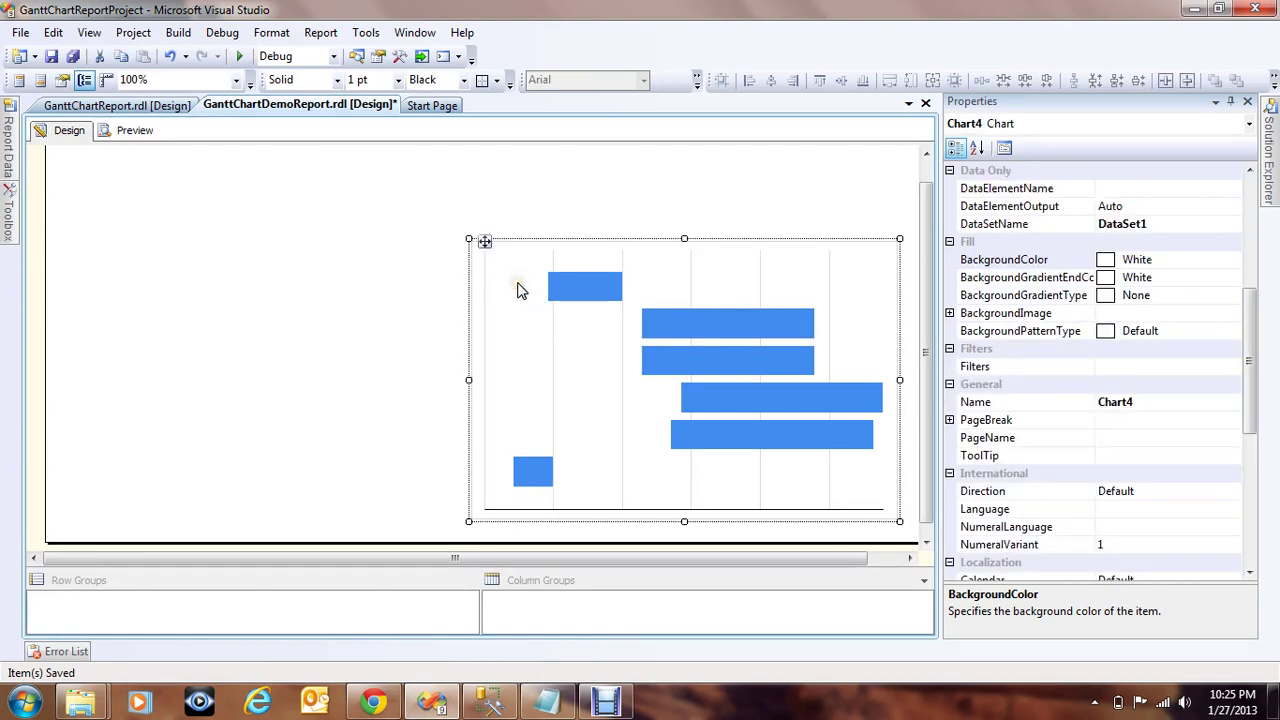
{"action": "right_click", "coordinate": [511, 285]}
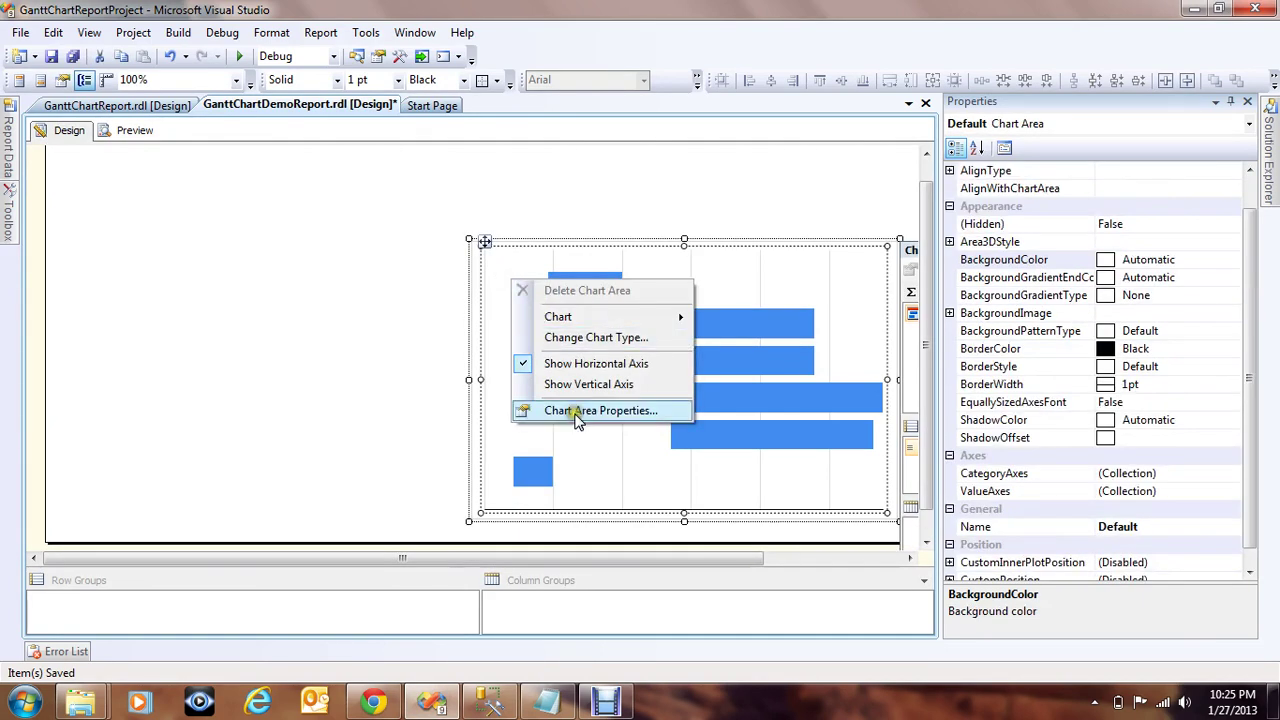
{"action": "left_click", "coordinate": [343, 344]}
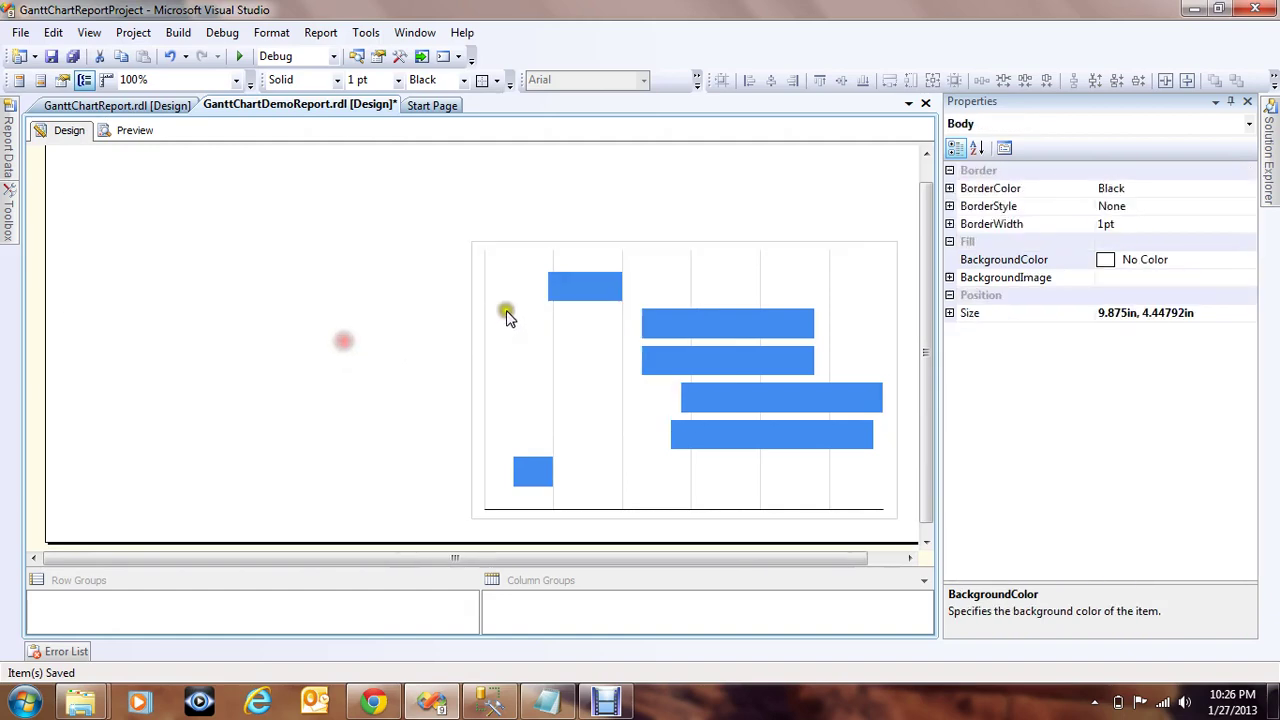
Duplicate the chart within the report body by copying and pasting it
{"action": "left_click", "coordinate": [509, 314]}
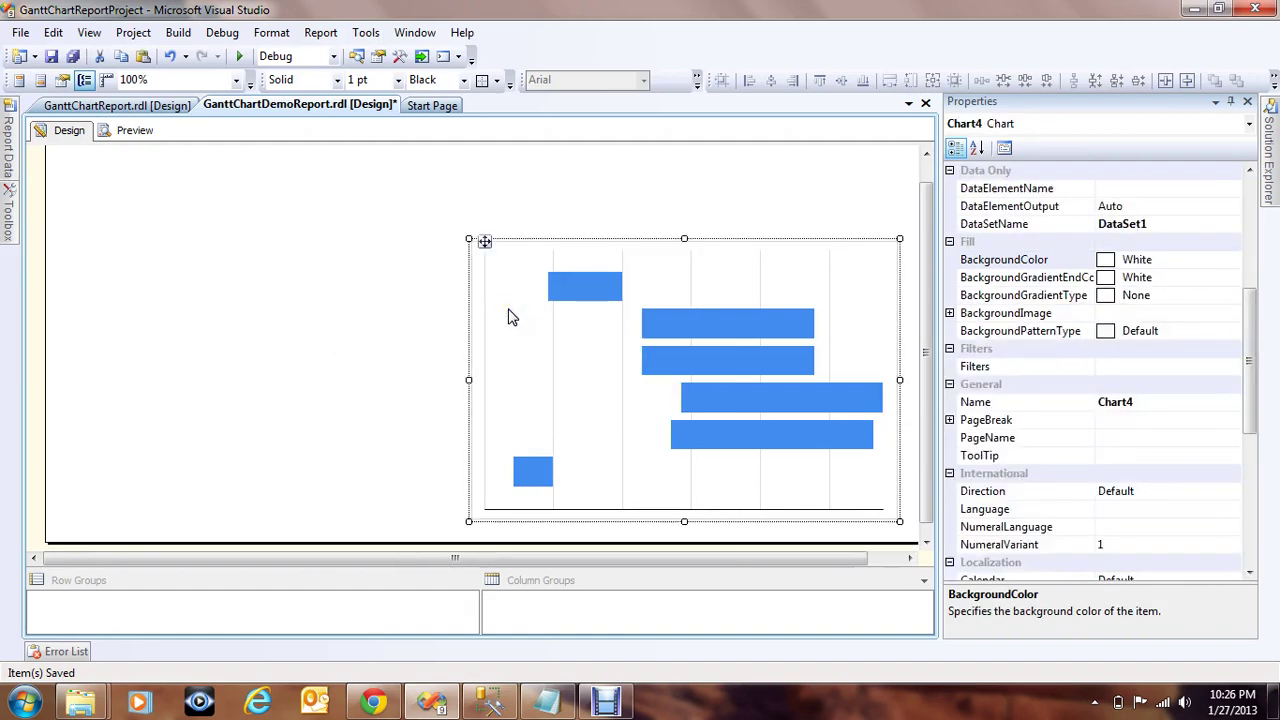
{"action": "key", "text": "ctrl+c"}
{"action": "key", "text": "ctrl+v"}
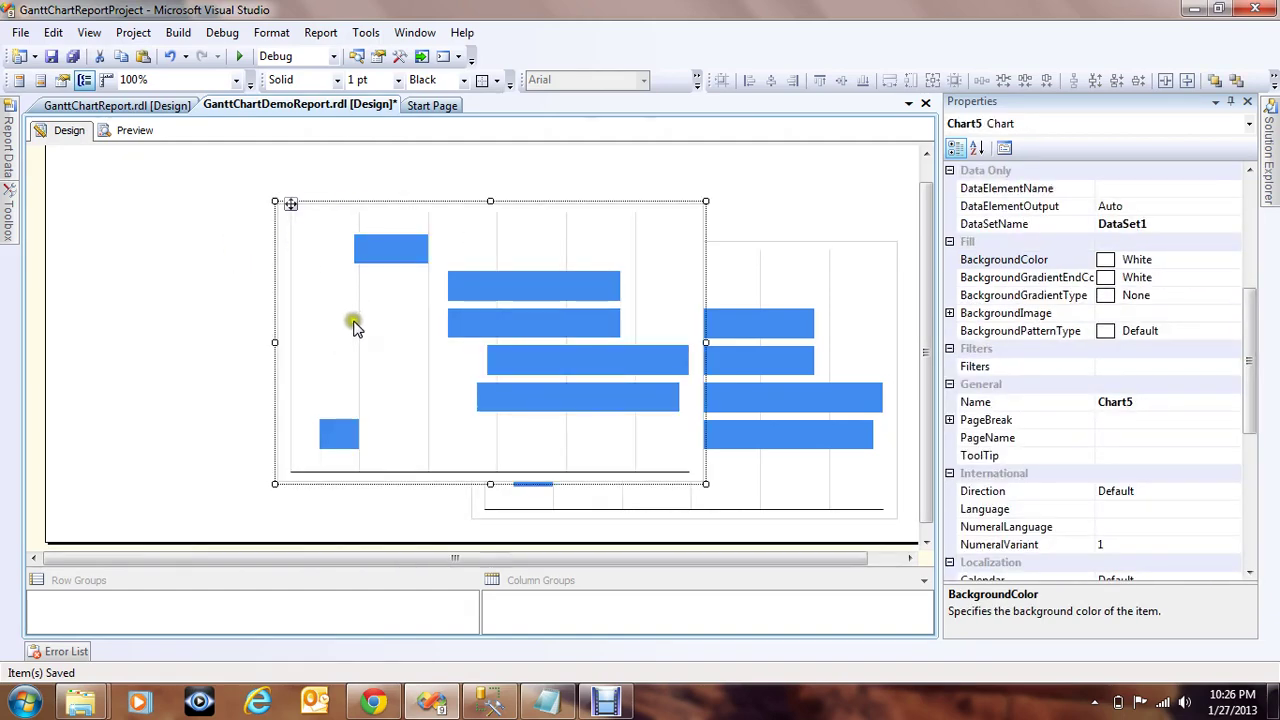
{"action": "left_click", "coordinate": [205, 352]}
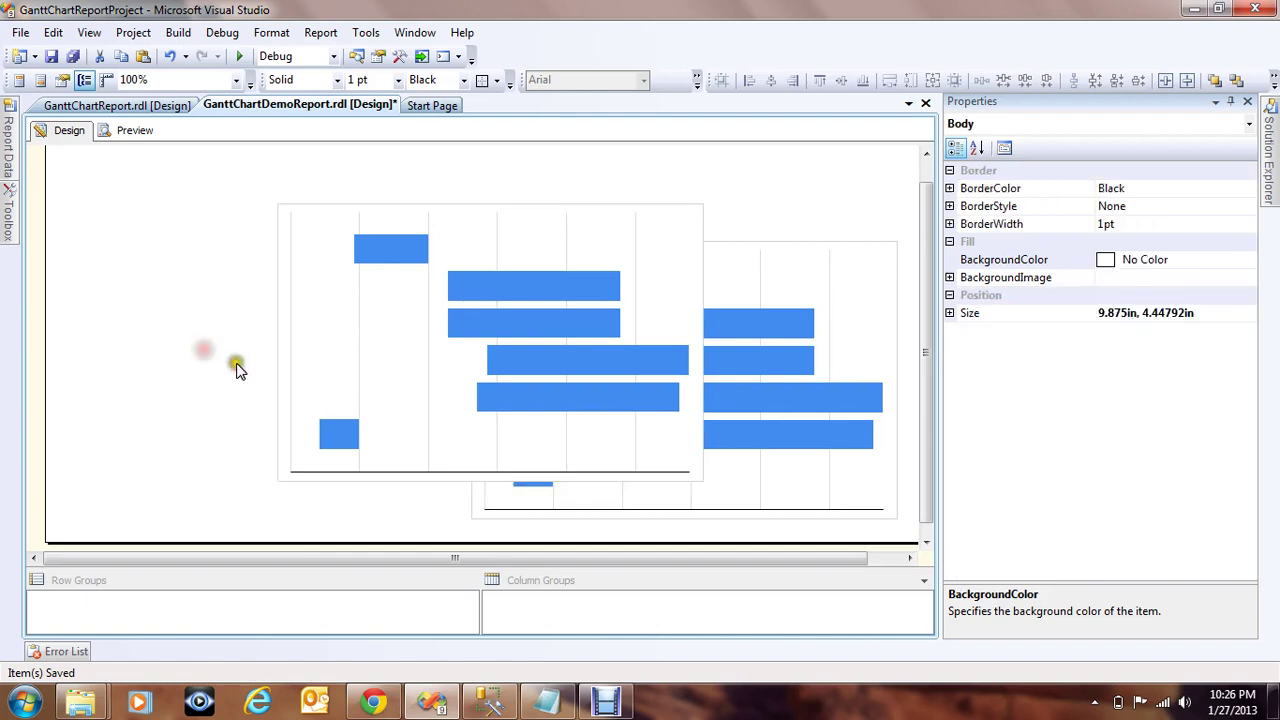
Select the copied chart's horizontal axis, check the date header rows of the reference image in Chrome, and return to Visual Studio
{"action": "left_click", "coordinate": [345, 476]}
{"action": "left_click", "coordinate": [344, 474]}
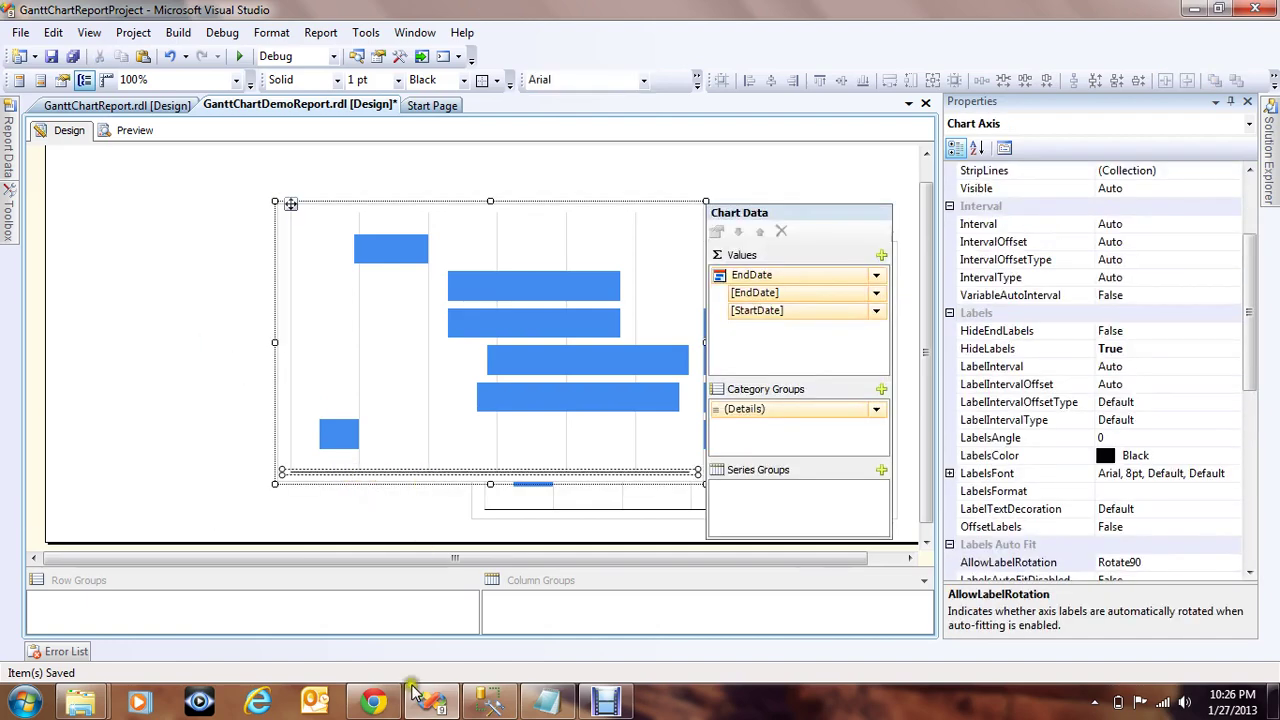
{"action": "left_click", "coordinate": [388, 706]}
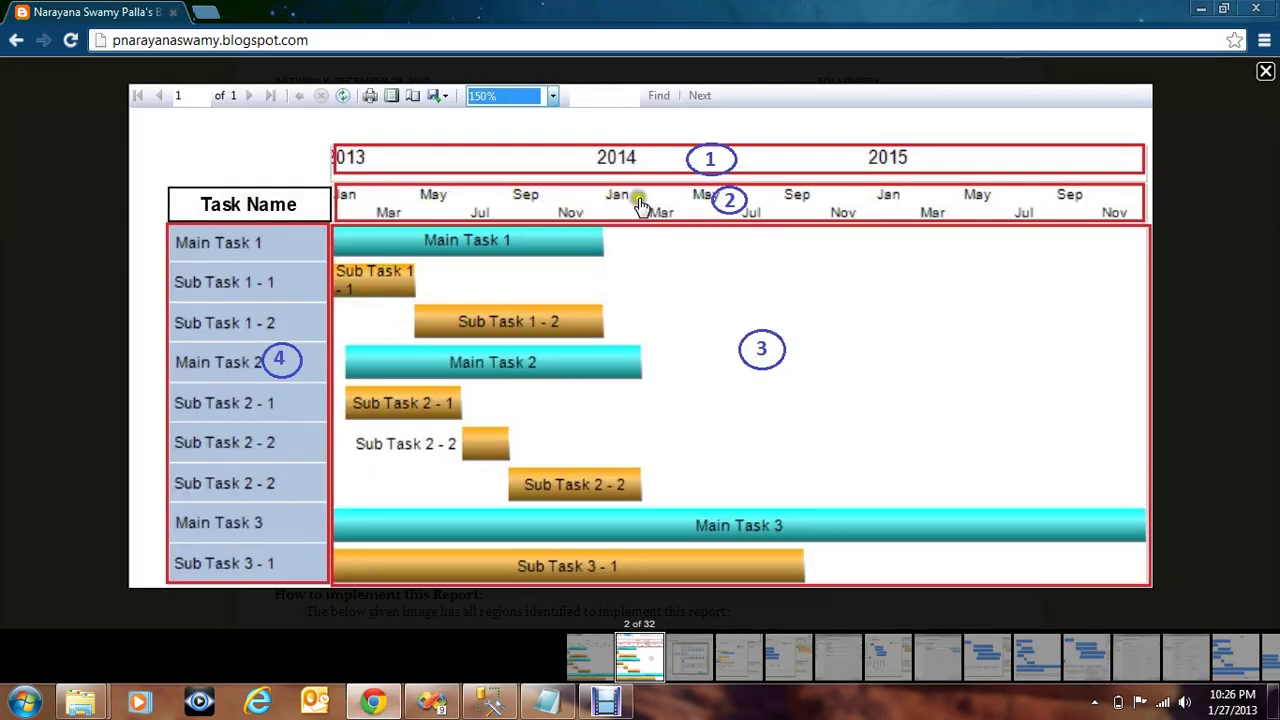
{"action": "left_click", "coordinate": [392, 692]}
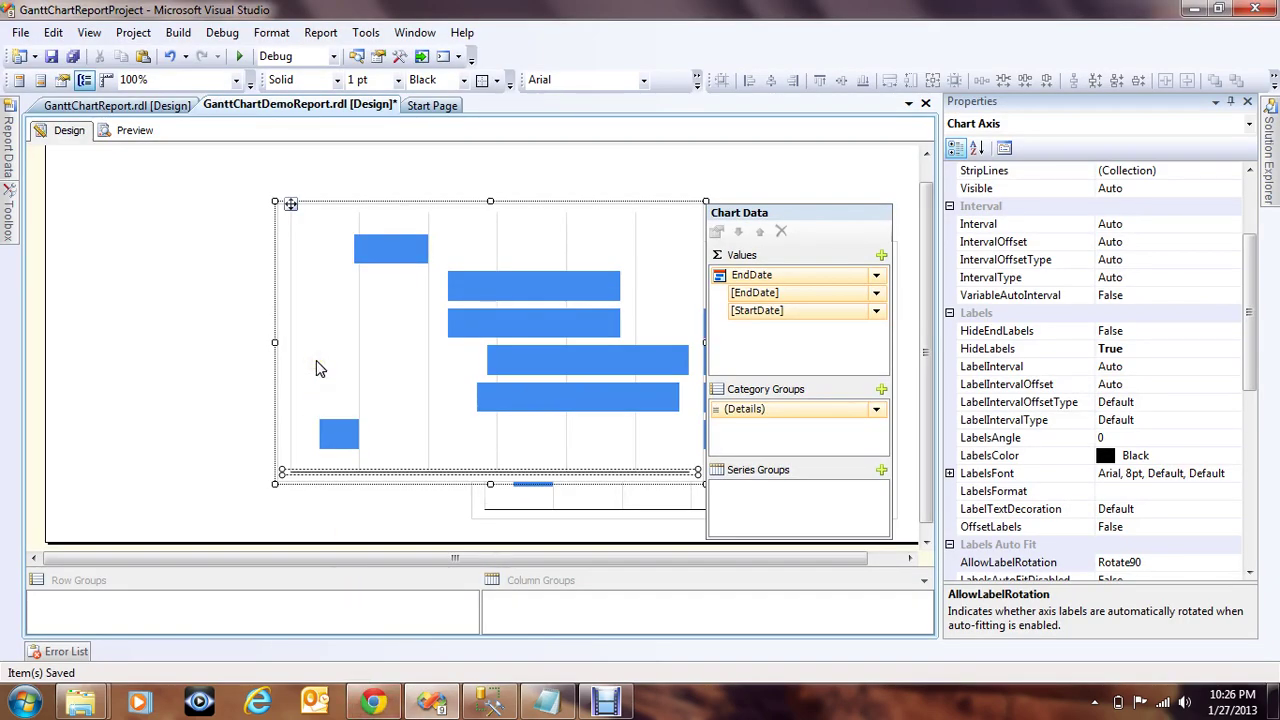
Turn off Hide axis labels for the copied chart's horizontal axis
{"action": "left_click", "coordinate": [387, 471]}
{"action": "right_click", "coordinate": [401, 473]}
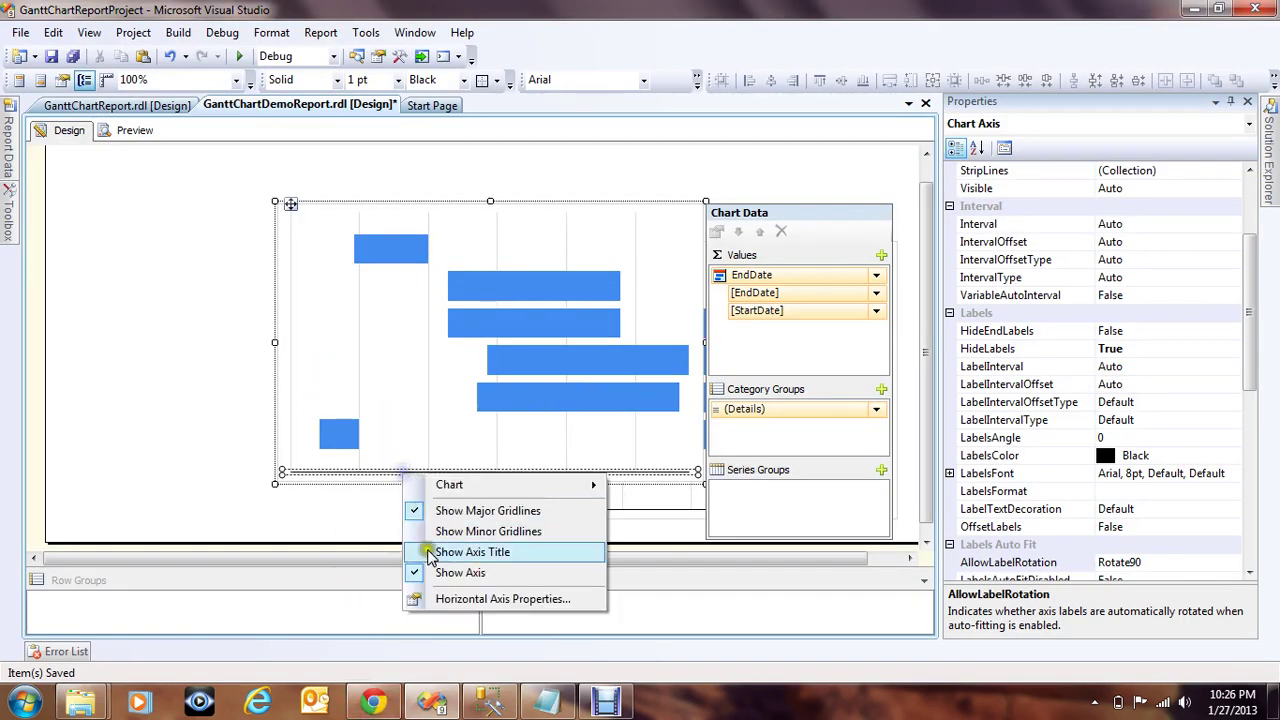
{"action": "left_click", "coordinate": [437, 604]}
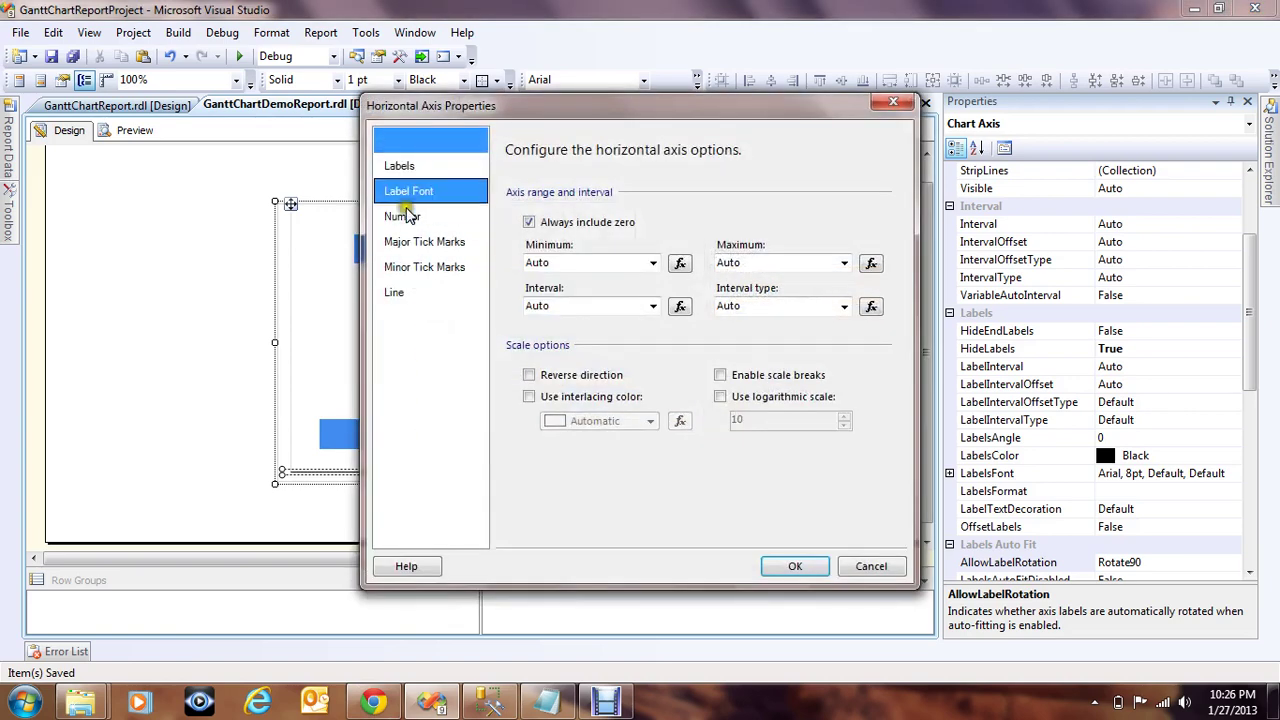
{"action": "left_click", "coordinate": [405, 167]}
{"action": "left_click", "coordinate": [520, 195]}
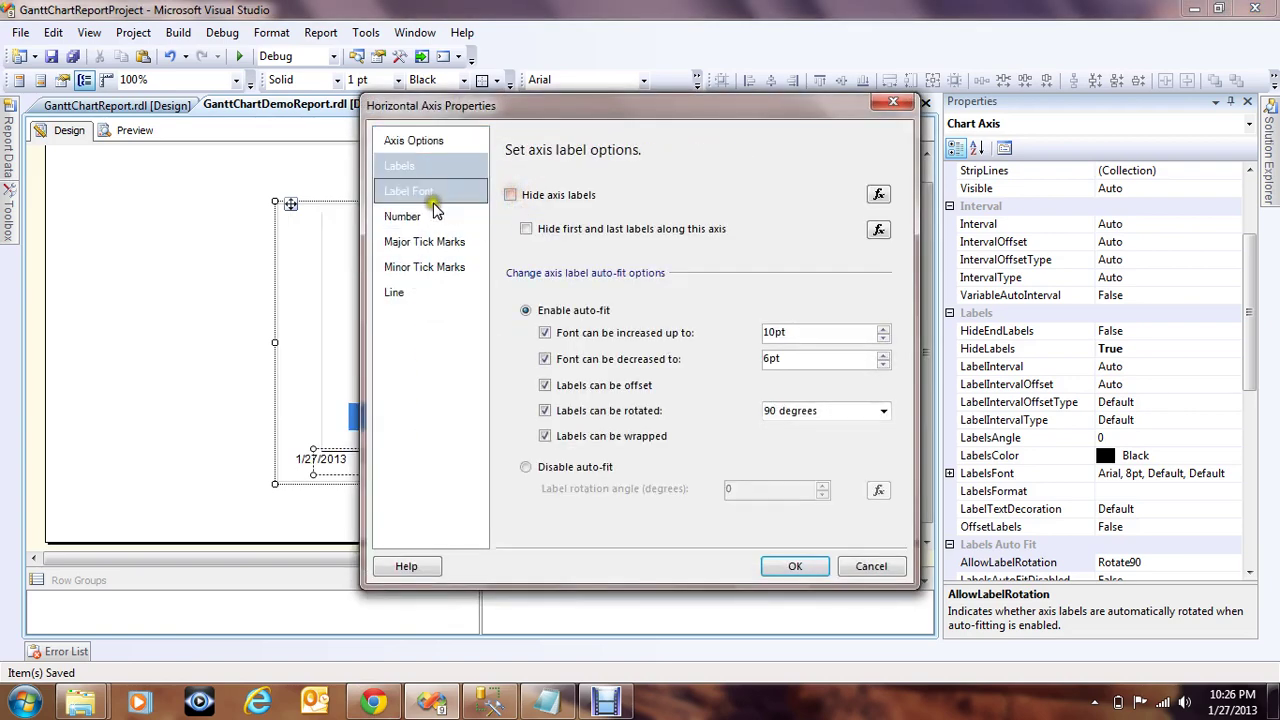
Turn off Hide major tick marks for the copied chart's horizontal axis and apply the axis properties
{"action": "left_click", "coordinate": [422, 244]}
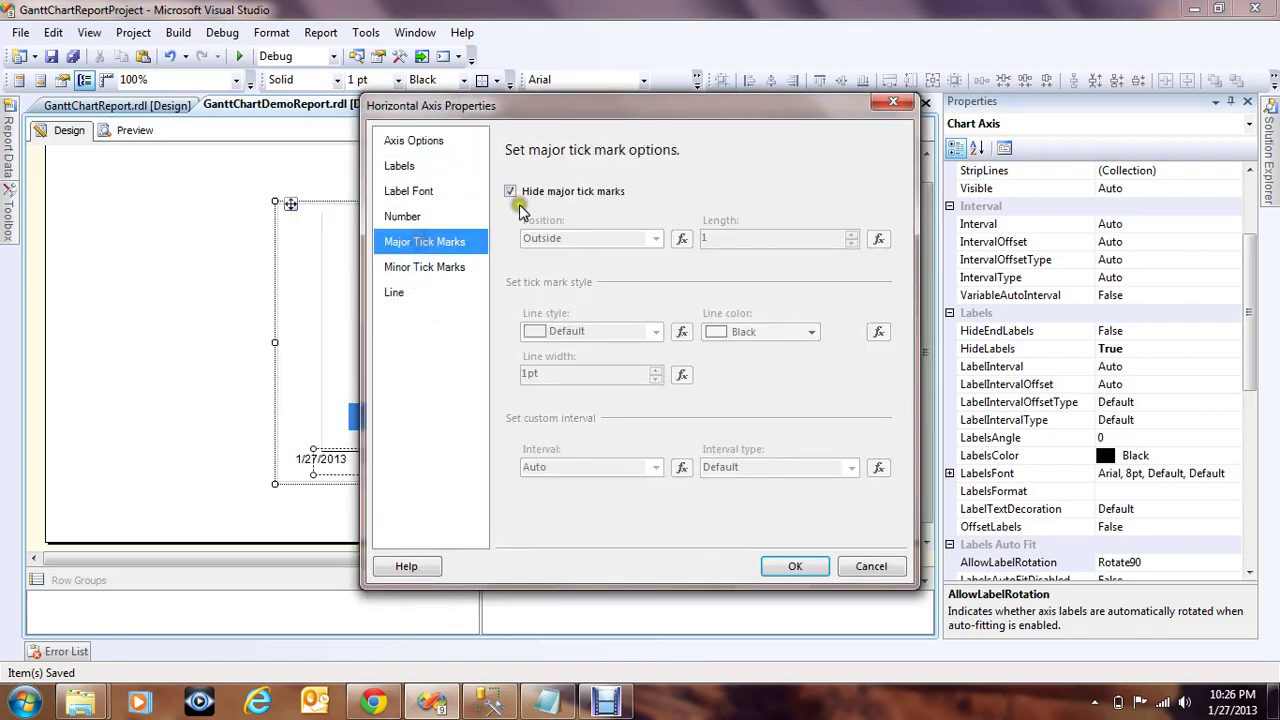
{"action": "left_click", "coordinate": [511, 192]}
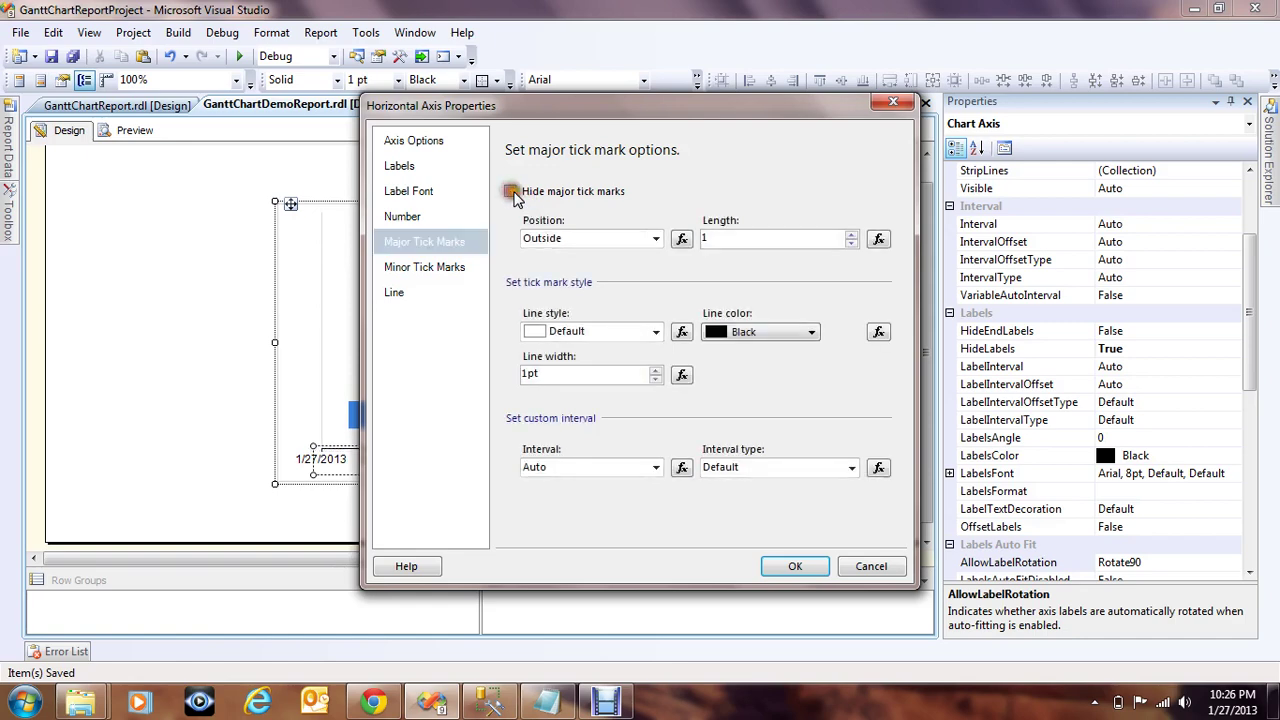
{"action": "left_click", "coordinate": [794, 566]}
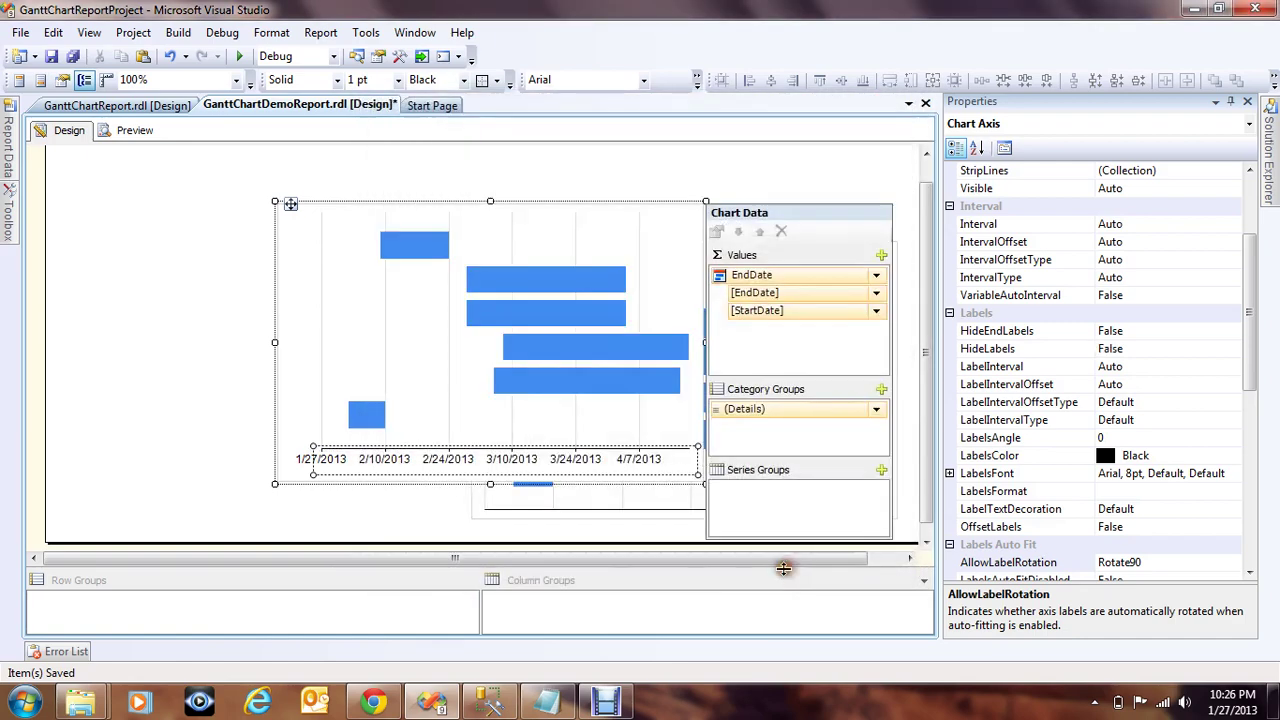
Set the fill color of the copied chart's EndDate range bar series to No Color
{"action": "left_click", "coordinate": [244, 335]}
{"action": "left_click", "coordinate": [403, 255]}
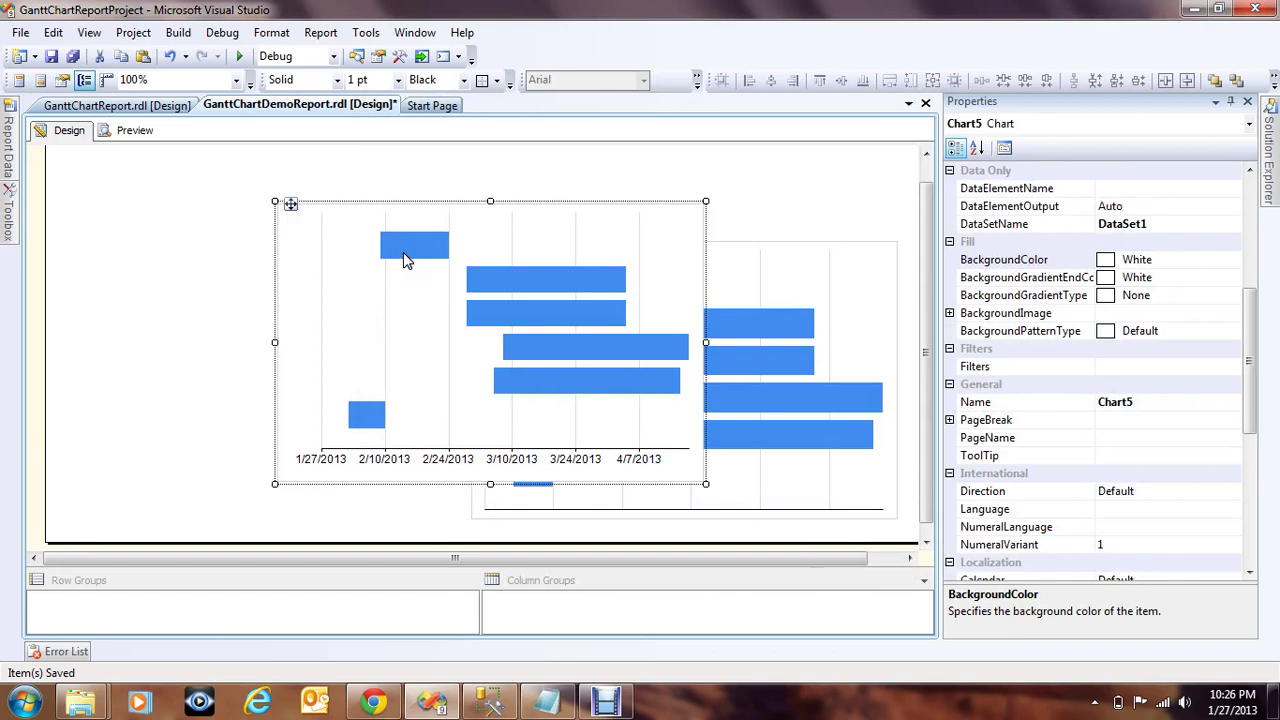
{"action": "left_click", "coordinate": [403, 252]}
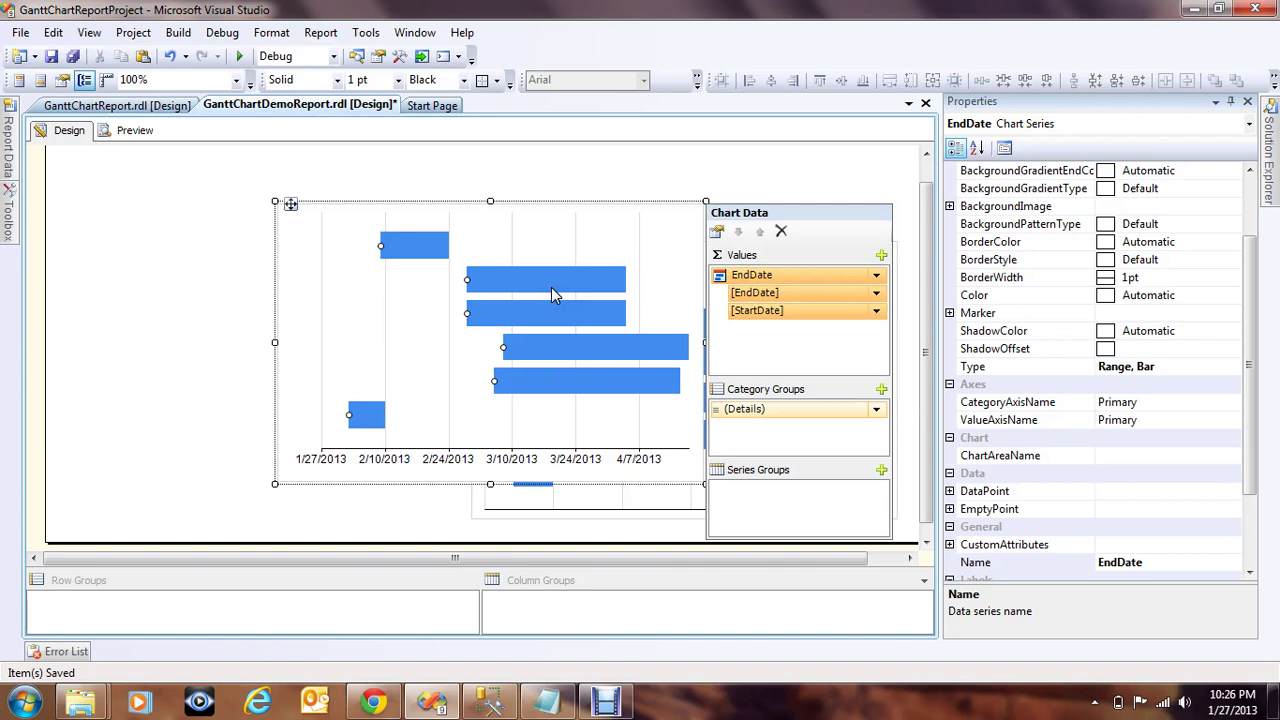
{"action": "mouse_move", "coordinate": [1254, 340]}
{"action": "left_mouse_down"}
{"action": "mouse_move", "coordinate": [1254, 388]}
{"action": "mouse_move", "coordinate": [1250, 320]}
{"action": "left_mouse_up"}
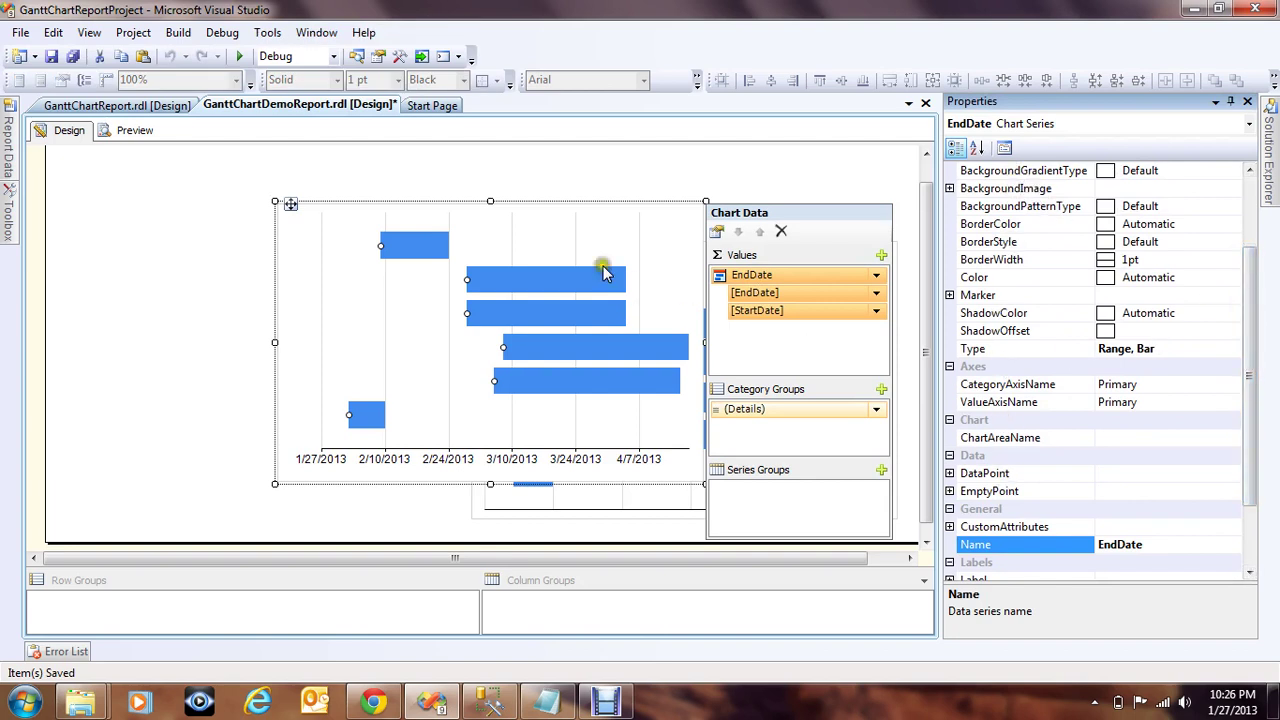
{"action": "left_click_drag", "start_coordinate": [1248, 271], "coordinate": [1246, 320]}
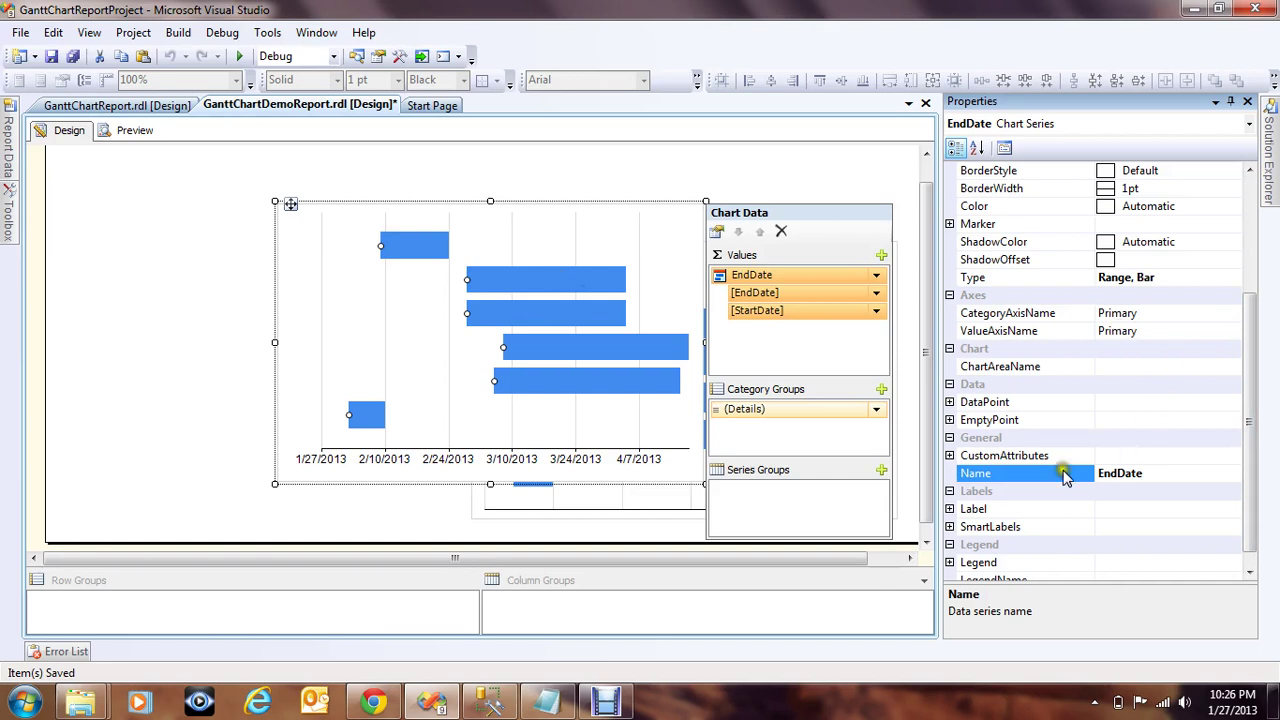
{"action": "left_click_drag", "start_coordinate": [1249, 363], "coordinate": [1253, 384]}
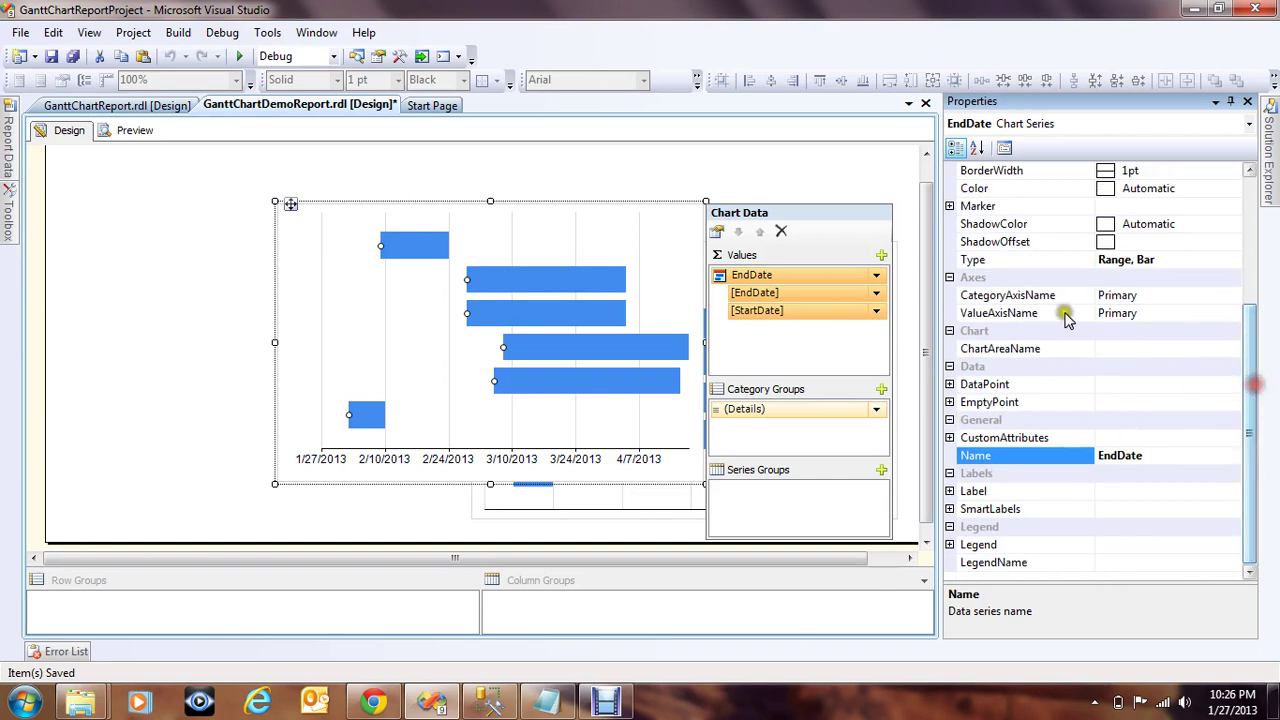
{"action": "left_click", "coordinate": [1190, 188]}
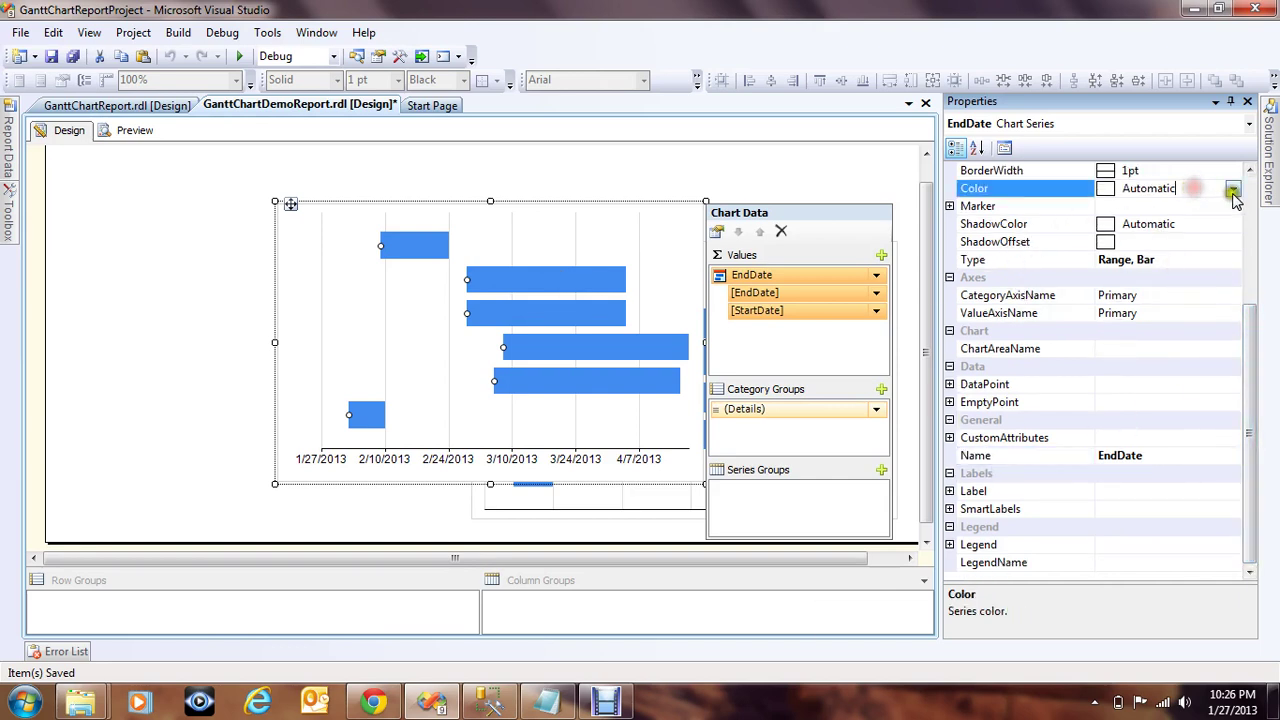
{"action": "left_click", "coordinate": [1233, 190]}
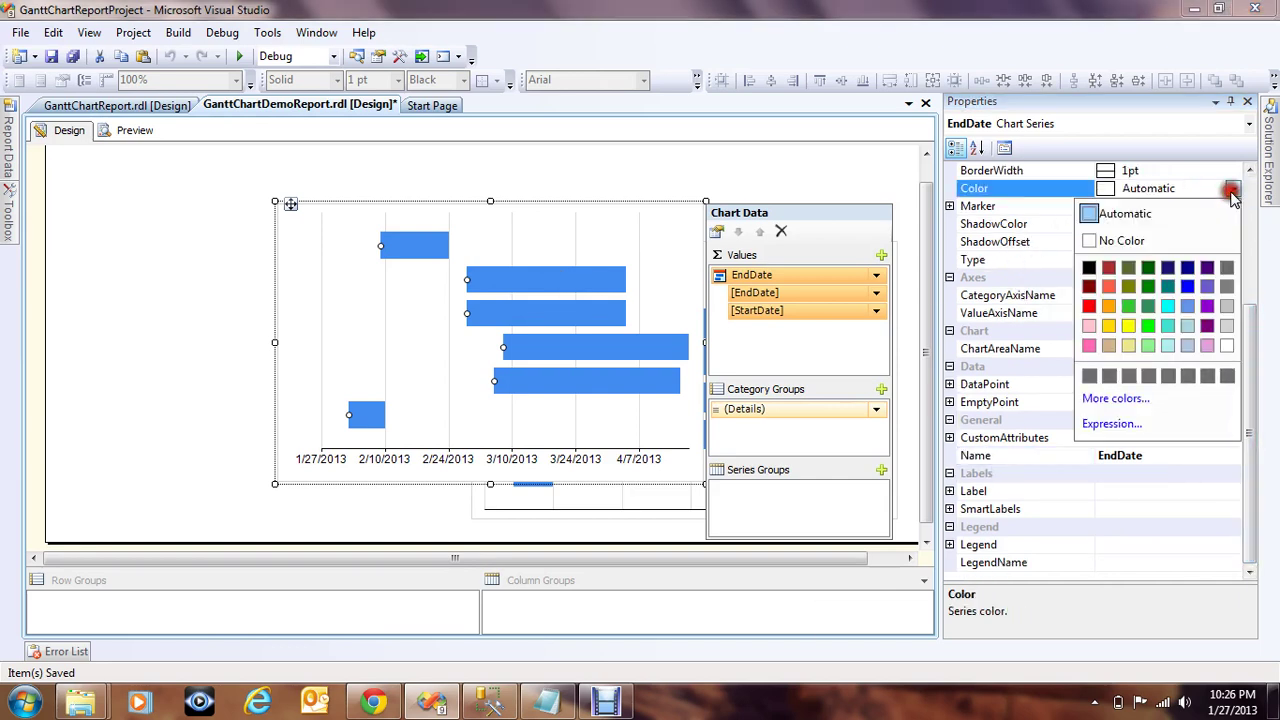
{"action": "left_click", "coordinate": [1122, 242]}
{"action": "left_click_drag", "start_coordinate": [1257, 343], "coordinate": [1250, 194]}
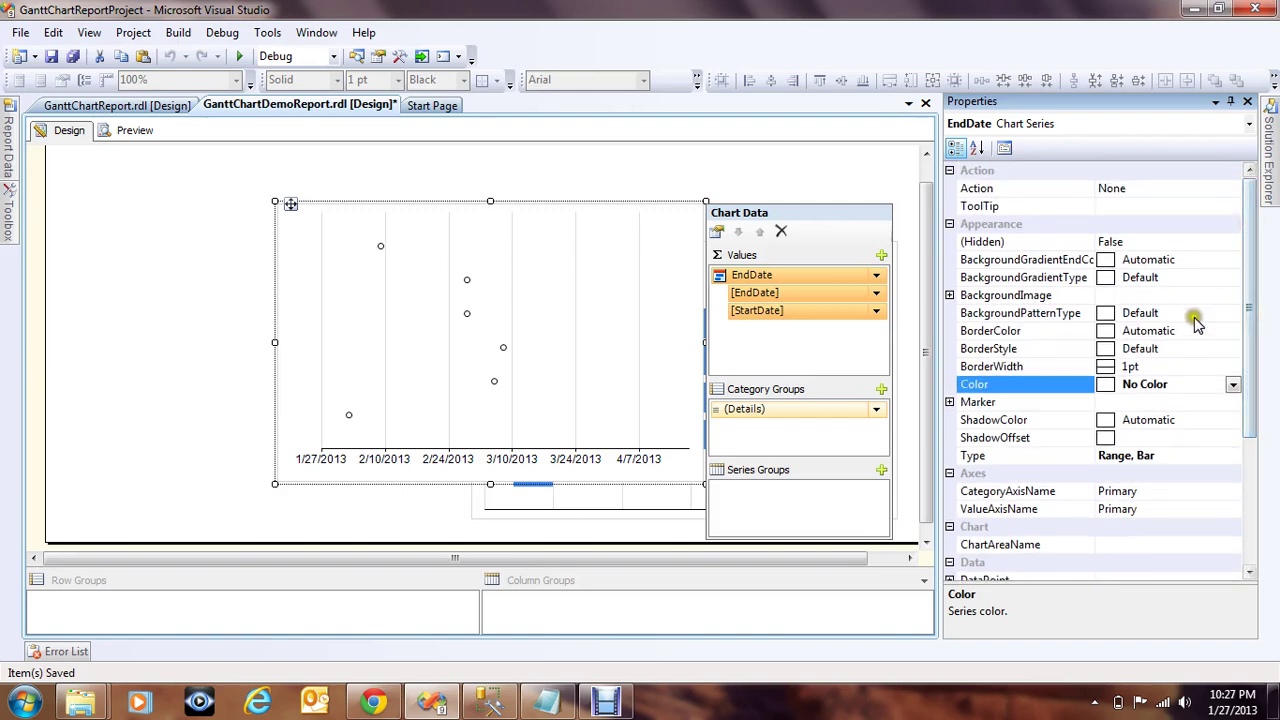
Remove the vertical major gridlines from the copied chart and save all files
{"action": "left_click", "coordinate": [172, 326]}
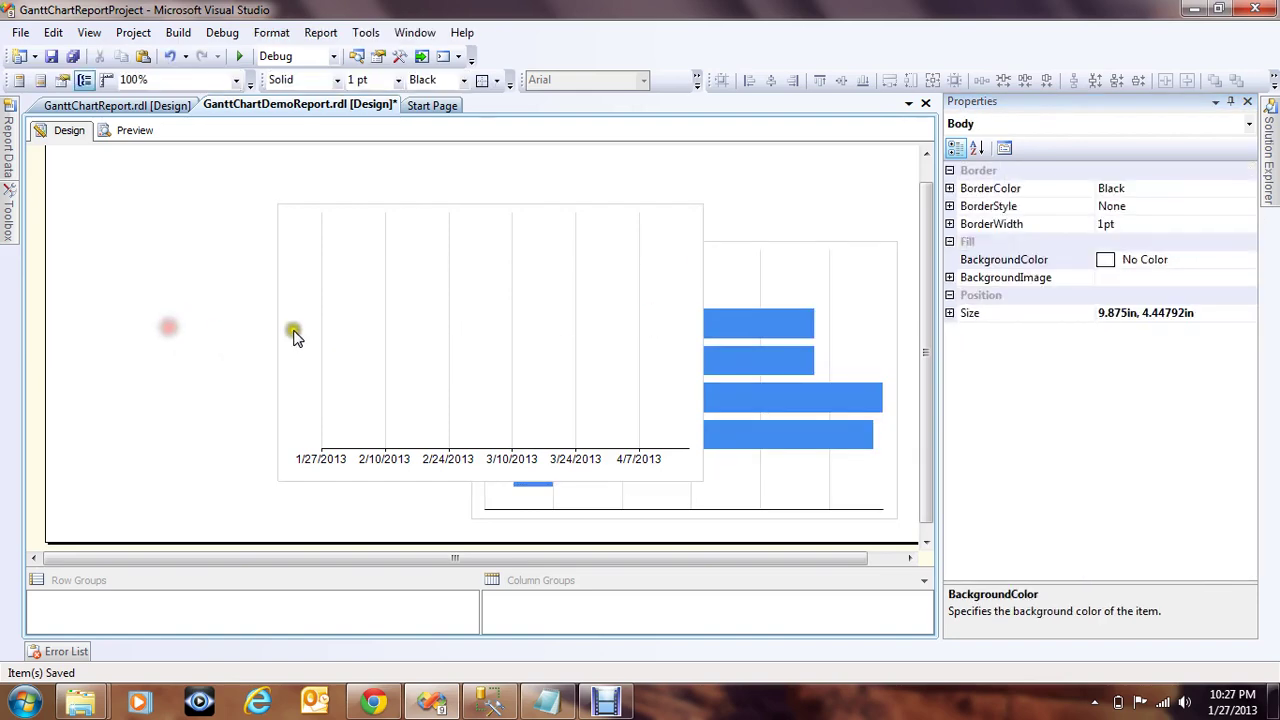
{"action": "left_click", "coordinate": [386, 334]}
{"action": "left_click", "coordinate": [386, 334]}
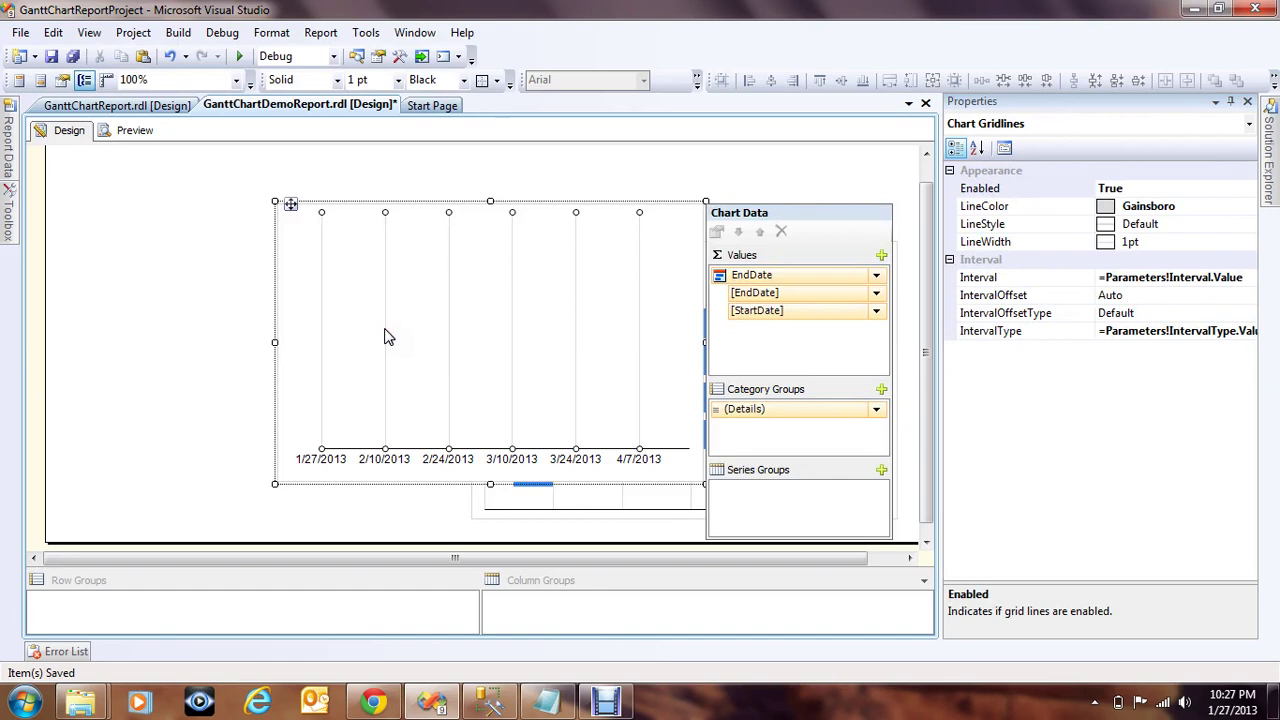
{"action": "right_click", "coordinate": [389, 277]}
{"action": "left_click", "coordinate": [446, 336]}
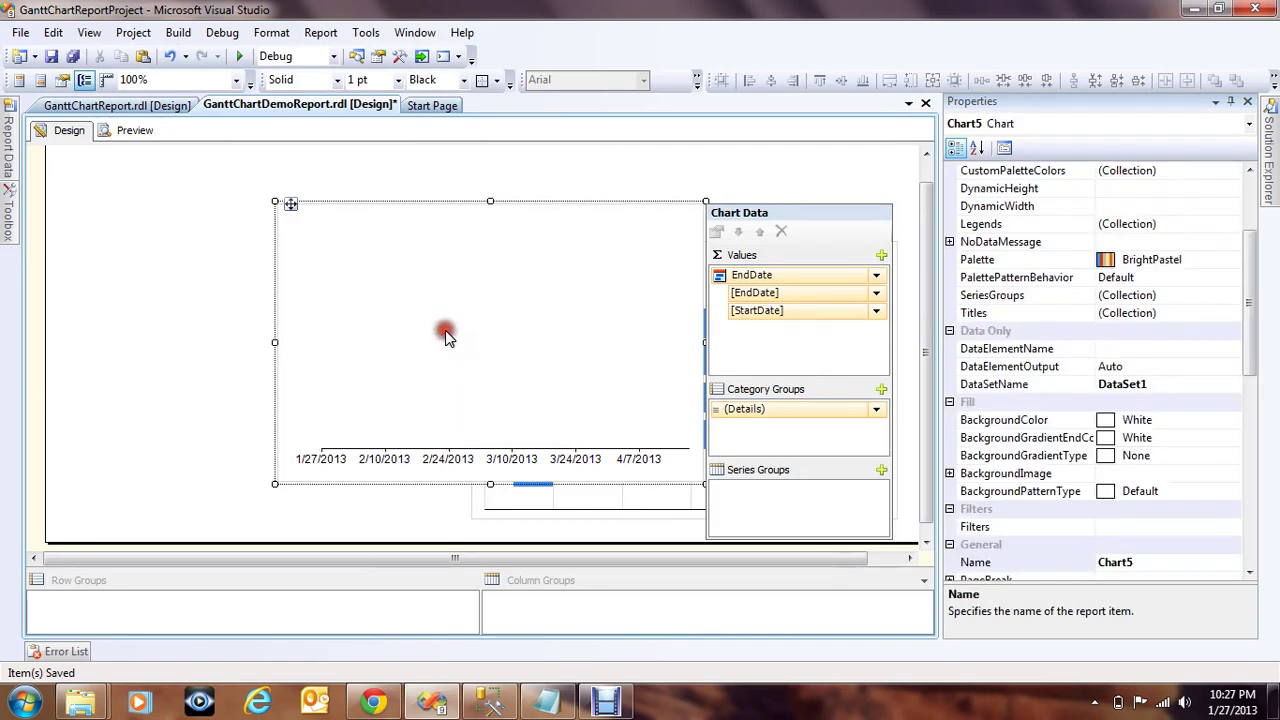
{"action": "left_click", "coordinate": [76, 57]}
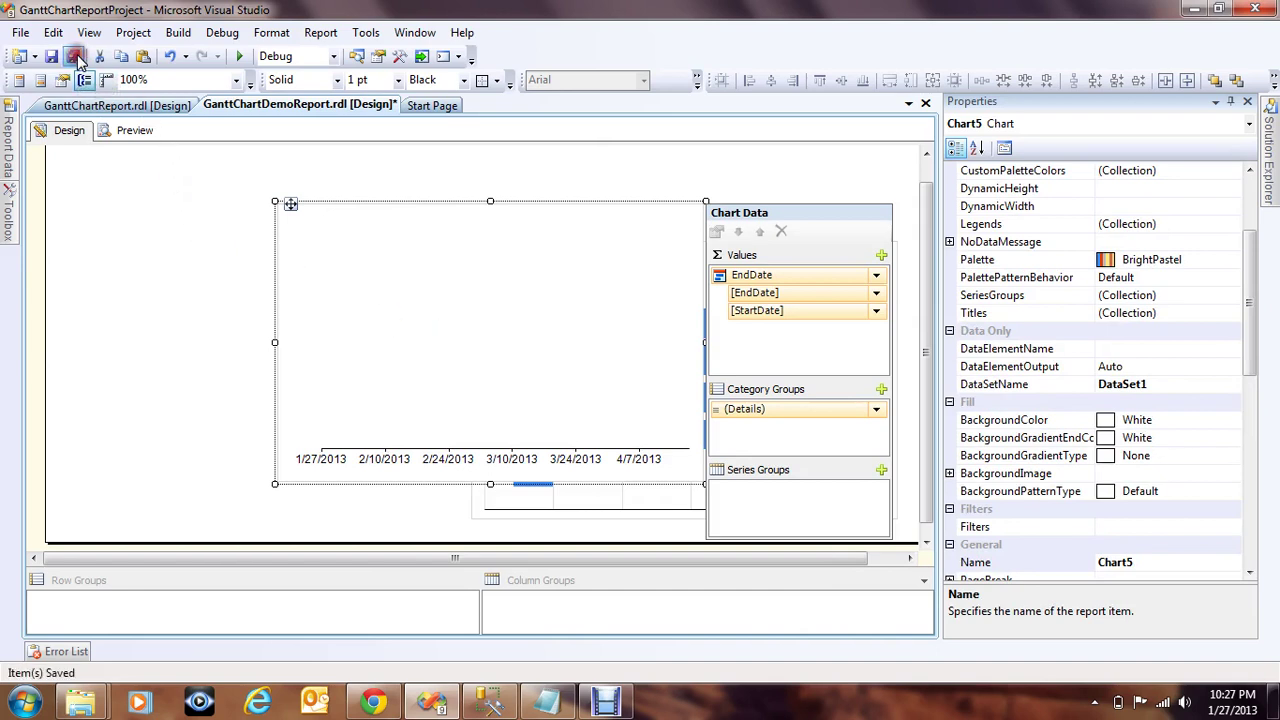
Select the inner chart area of the copied chart rather than the chart item itself
{"action": "left_click", "coordinate": [416, 345]}
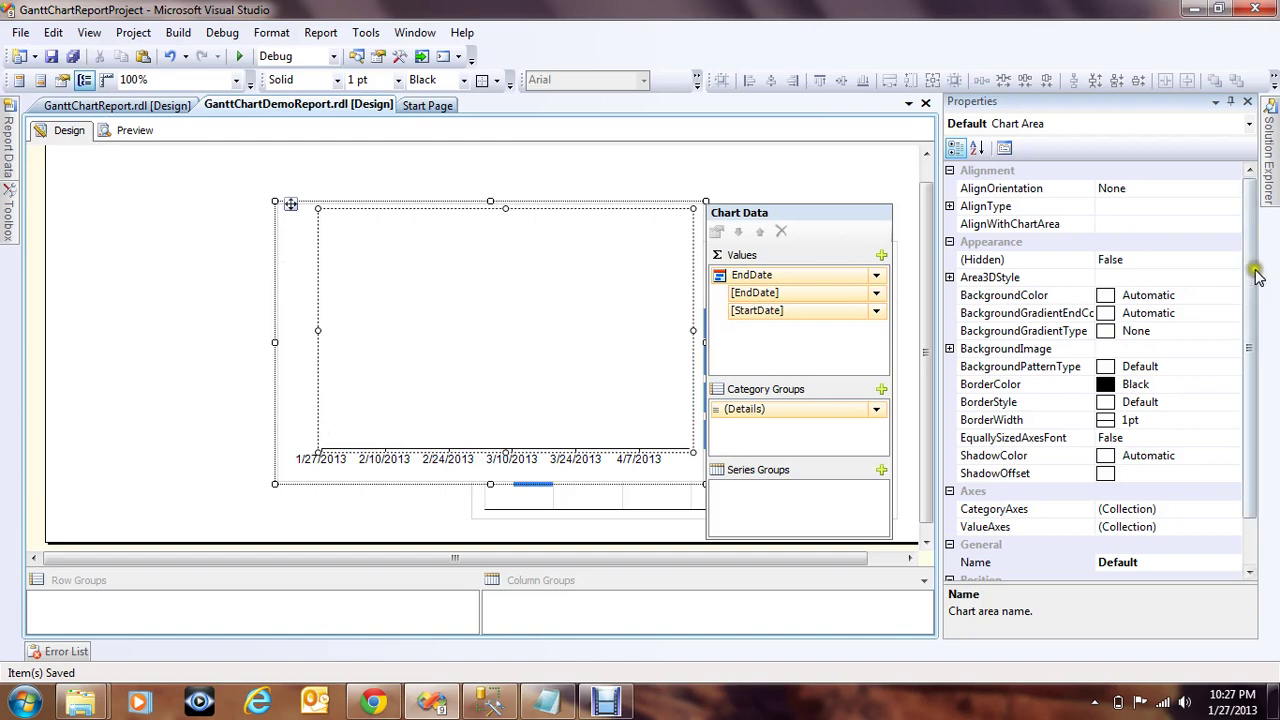
{"action": "left_click_drag", "start_coordinate": [1249, 268], "coordinate": [1250, 318]}
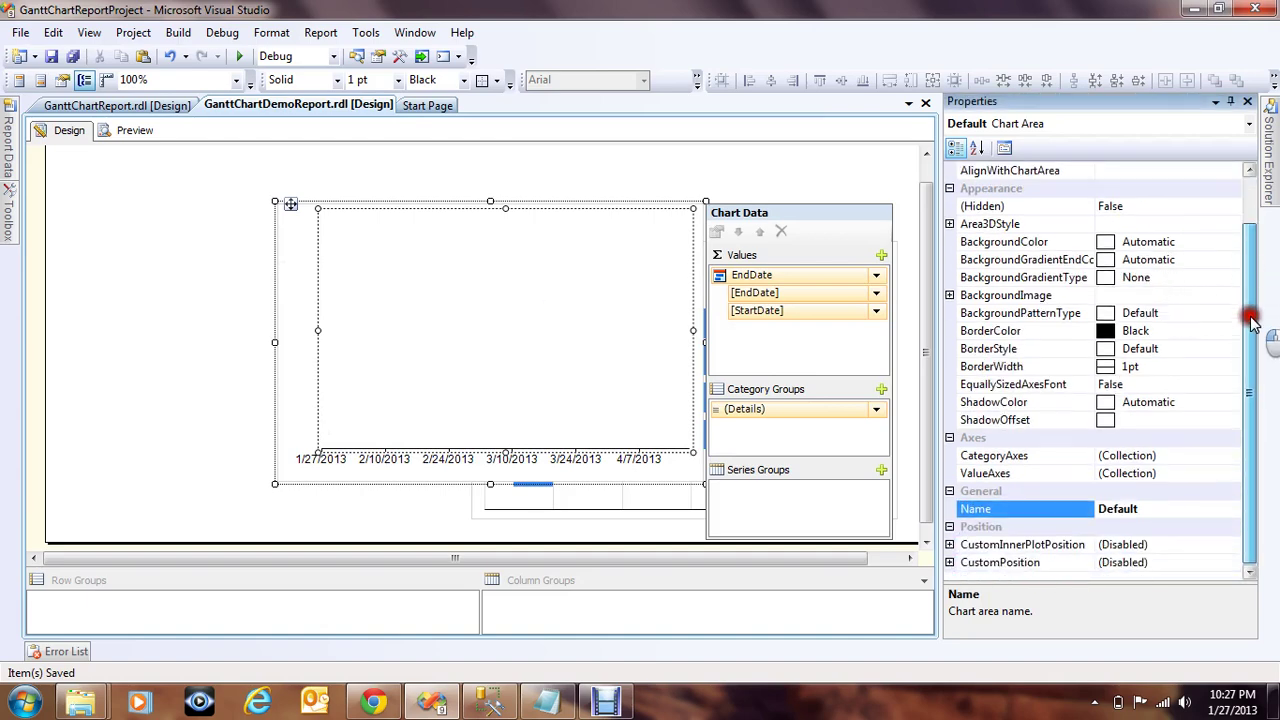
{"action": "left_click", "coordinate": [114, 258]}
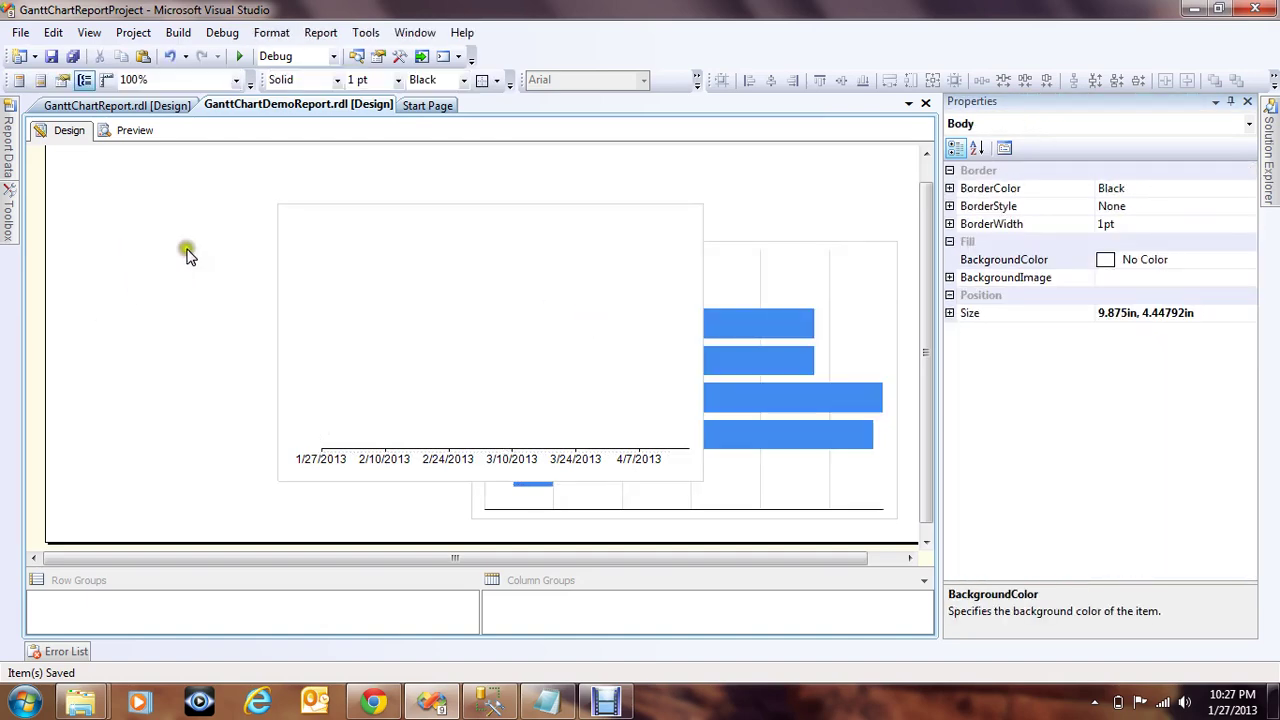
{"action": "left_click", "coordinate": [349, 255]}
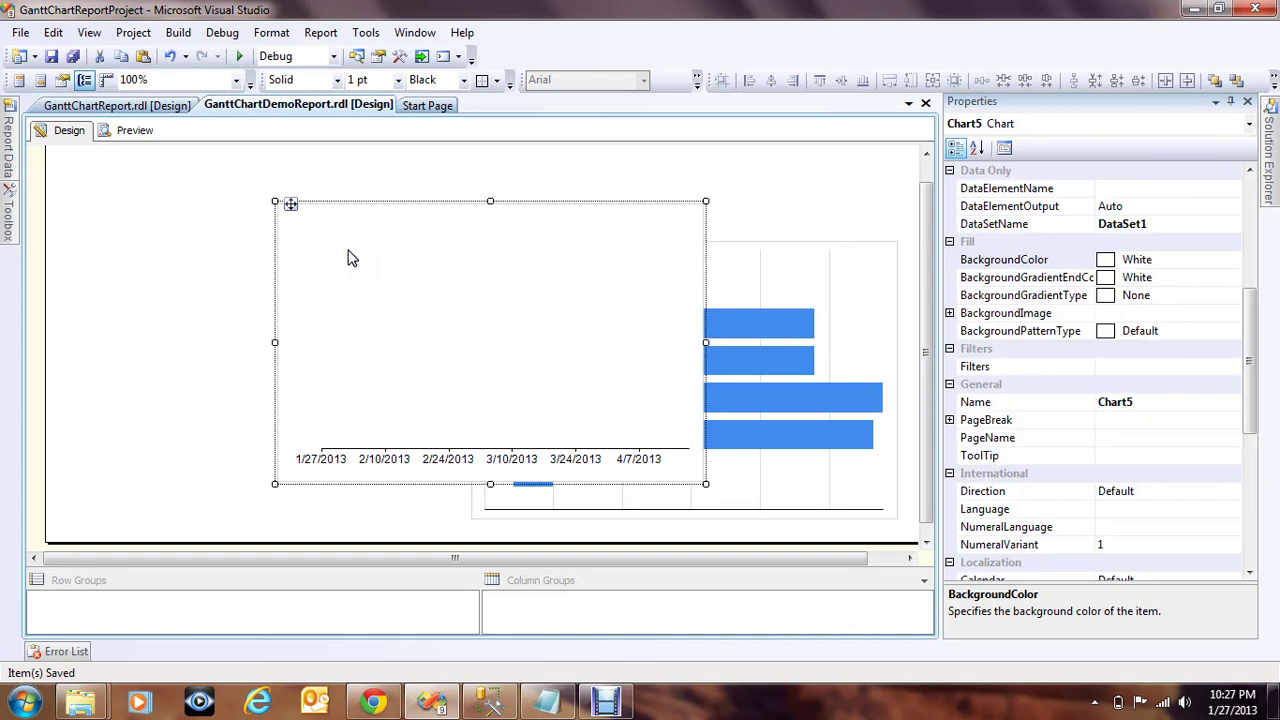
{"action": "left_click", "coordinate": [349, 258]}
{"action": "left_click", "coordinate": [105, 295]}
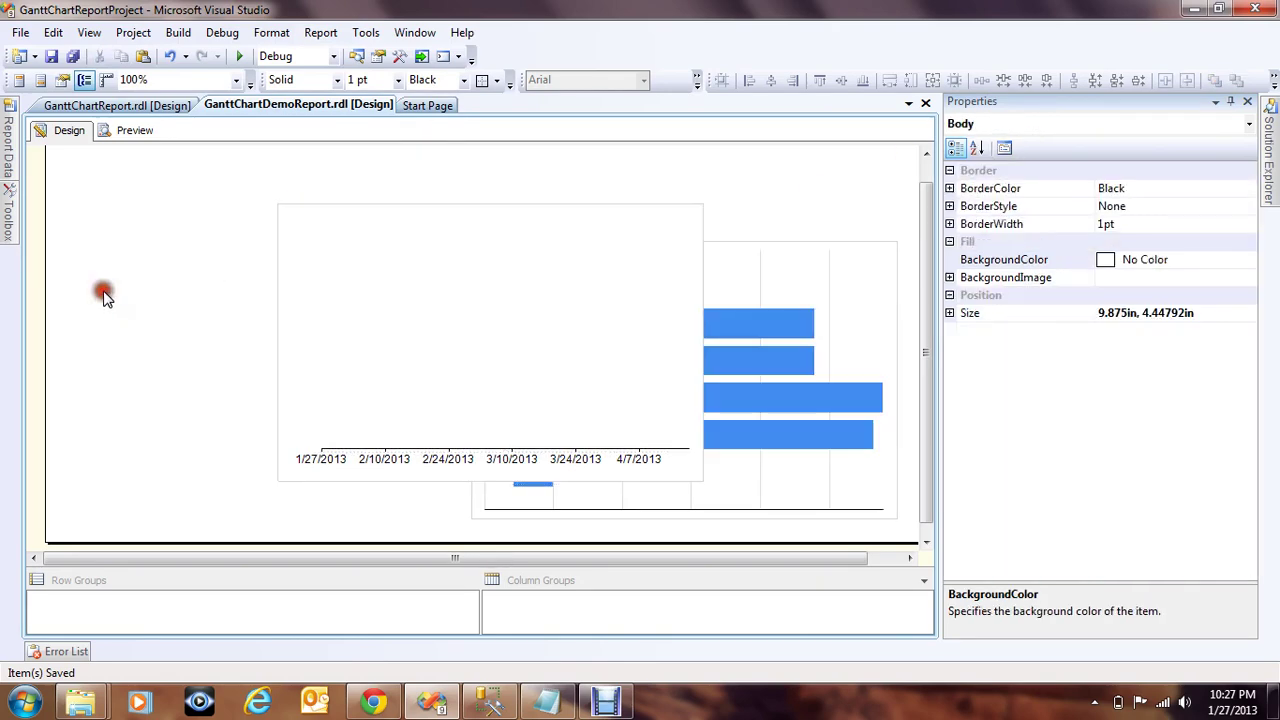
{"action": "left_click", "coordinate": [292, 290]}
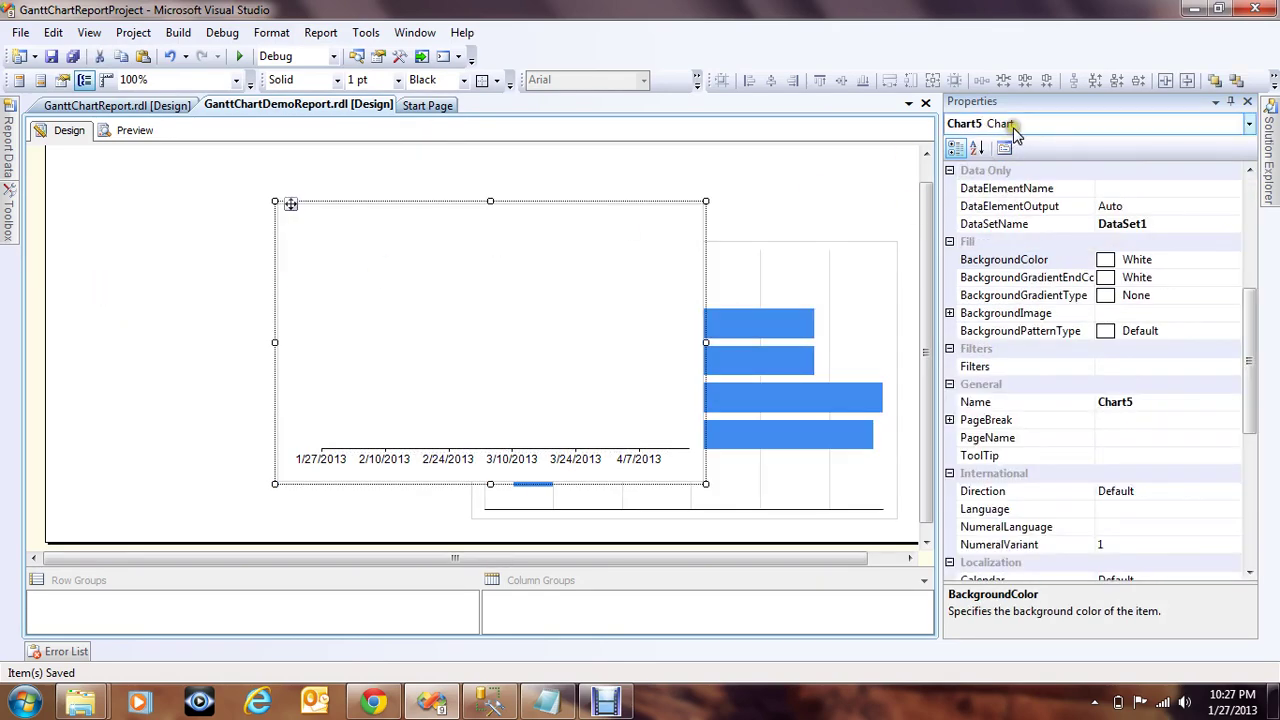
{"action": "left_click", "coordinate": [363, 316]}
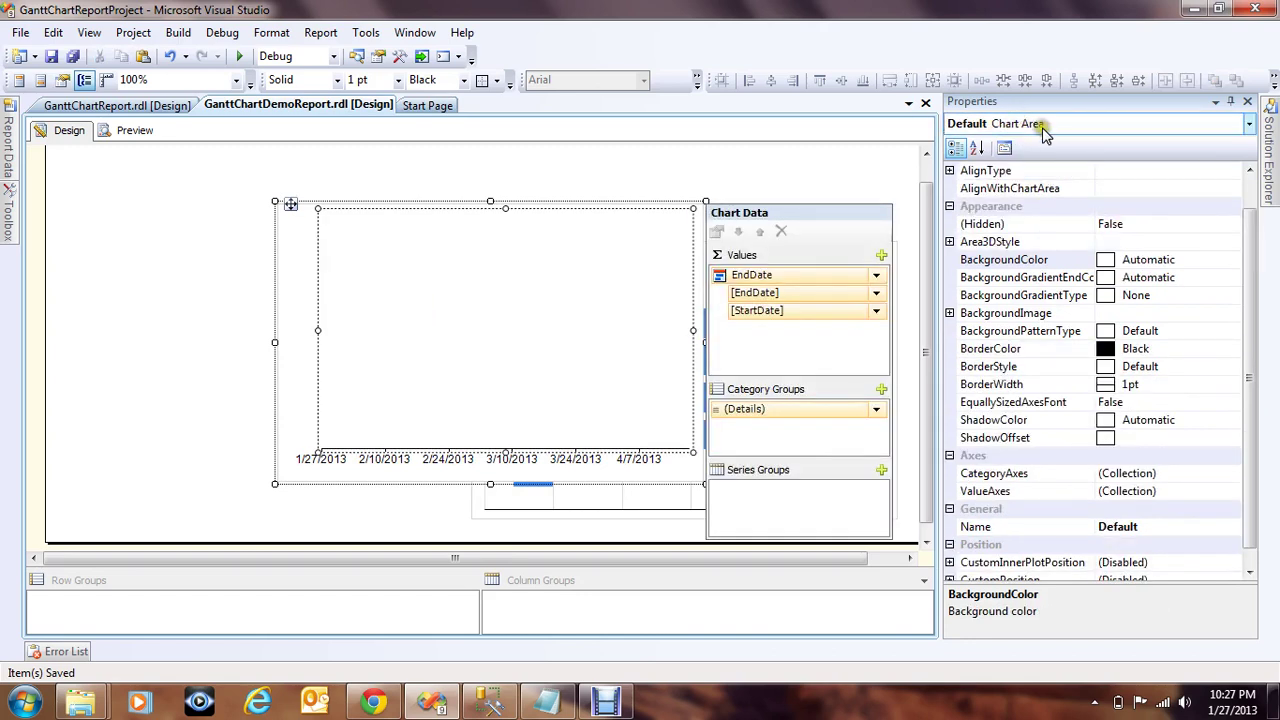
Expand the chart area's custom position settings and set CustomInnerPlotPosition Enabled to True
{"action": "left_click_drag", "start_coordinate": [1244, 298], "coordinate": [1248, 350]}
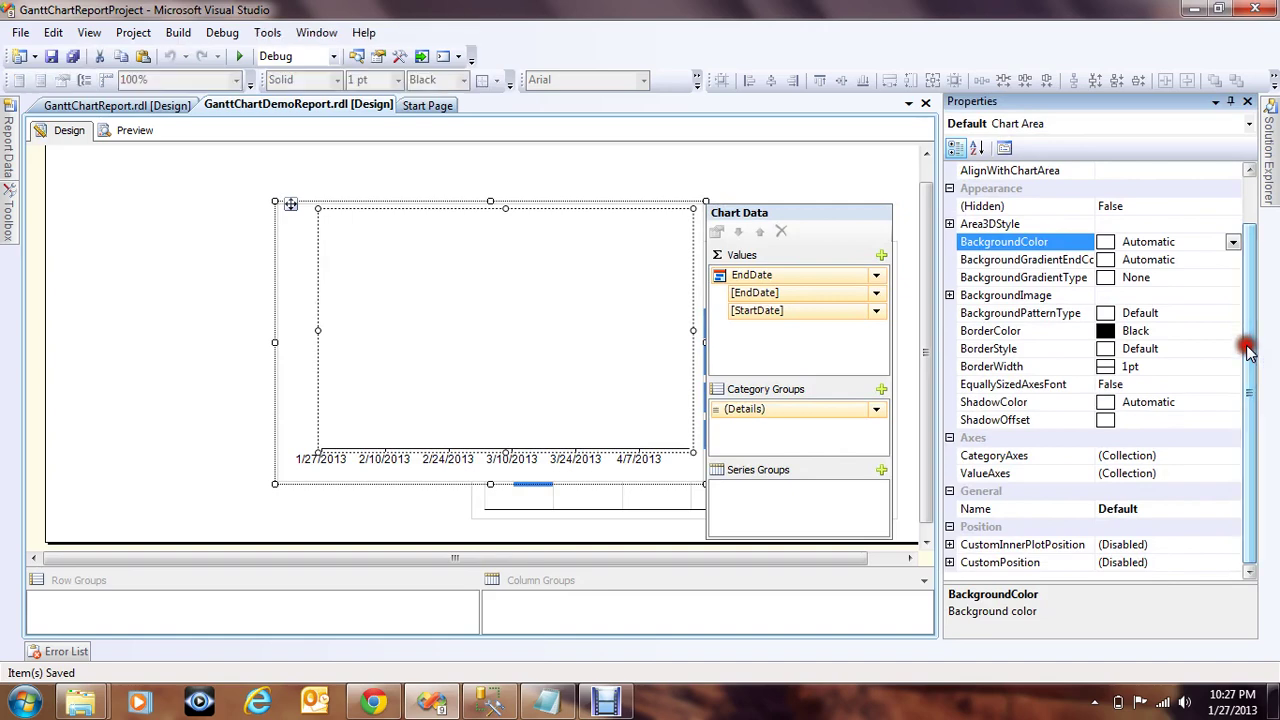
{"action": "left_click", "coordinate": [951, 563]}
{"action": "left_click_drag", "start_coordinate": [1246, 417], "coordinate": [1250, 520]}
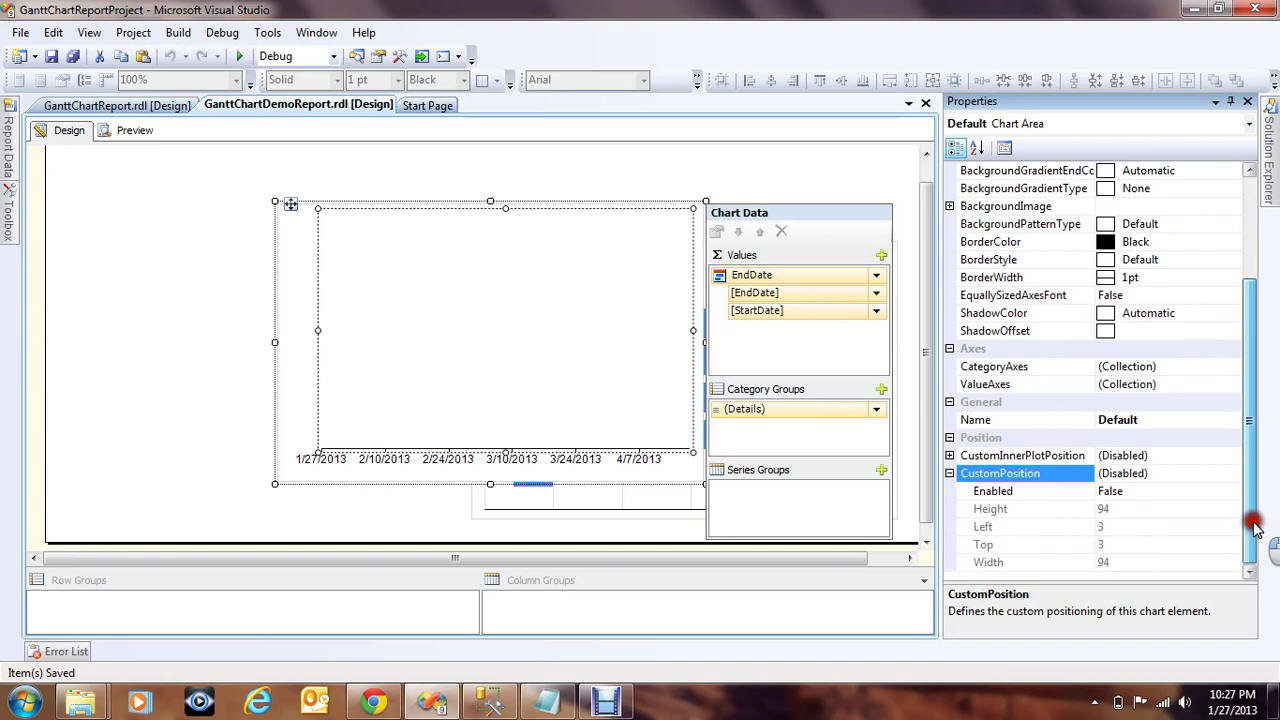
{"action": "left_click", "coordinate": [951, 456]}
{"action": "left_click_drag", "start_coordinate": [1249, 362], "coordinate": [1250, 445]}
{"action": "left_click", "coordinate": [1150, 384]}
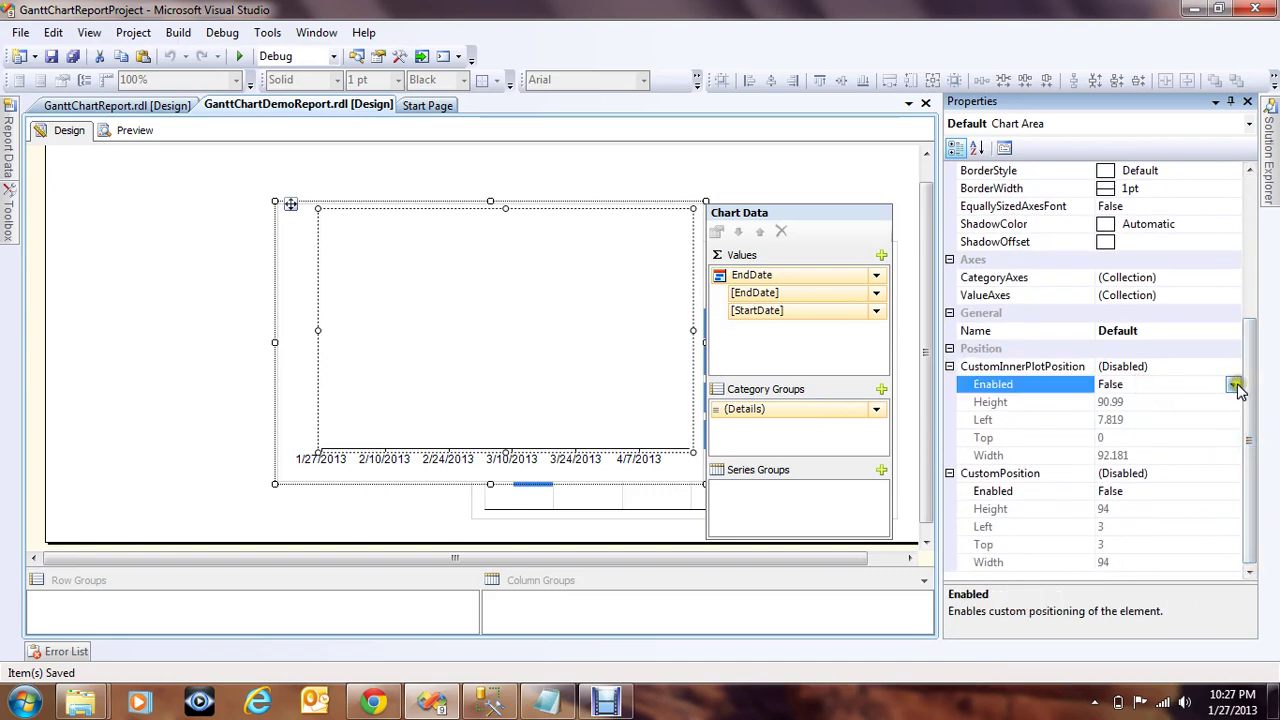
{"action": "left_click", "coordinate": [1233, 384]}
{"action": "left_click", "coordinate": [1120, 402]}
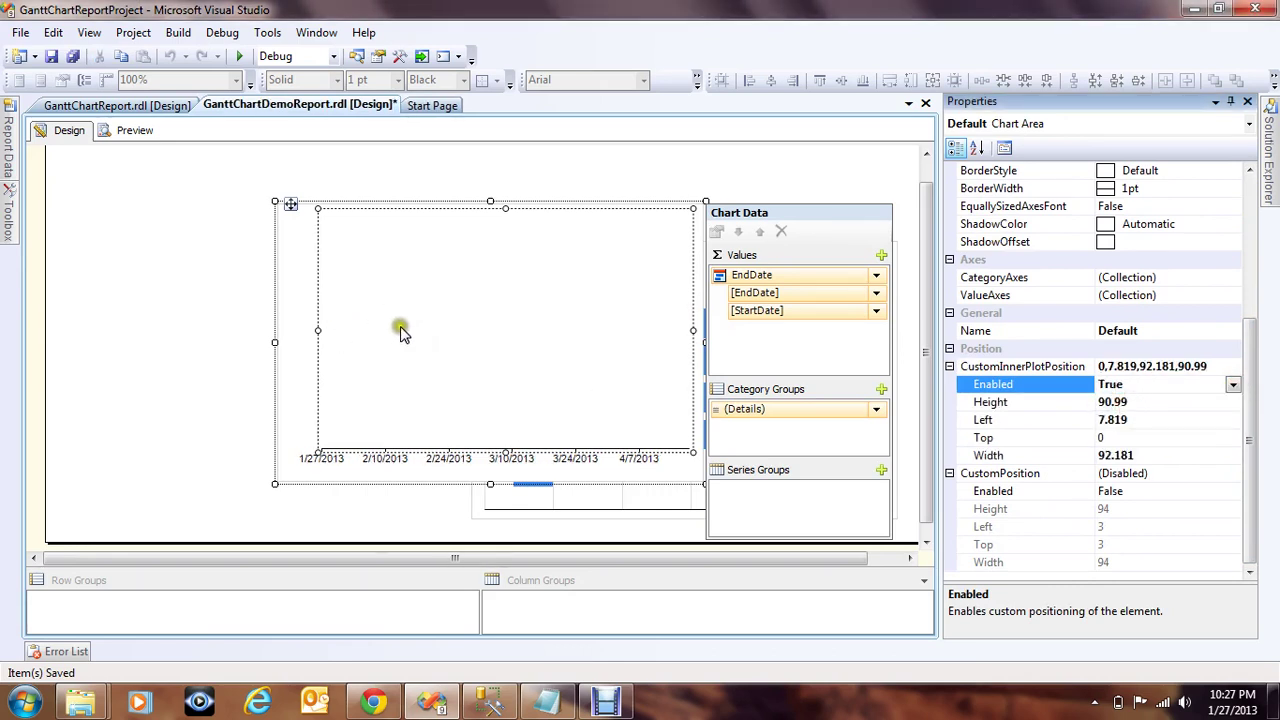
Set the custom inner plot height of the copied chart's area to 0.01
{"action": "left_click", "coordinate": [1161, 399]}
{"action": "left_click_drag", "start_coordinate": [1161, 399], "coordinate": [1093, 408]}
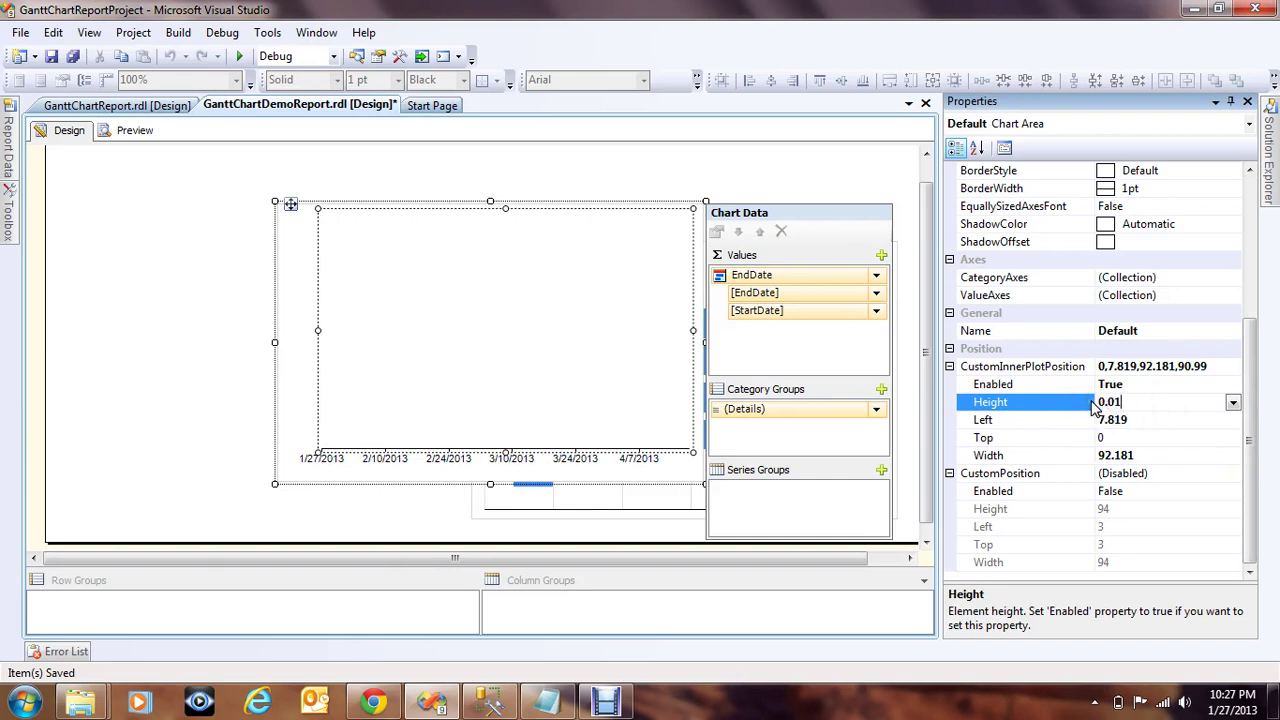
{"action": "type", "text": "0.01"}
{"action": "key", "text": "Return"}
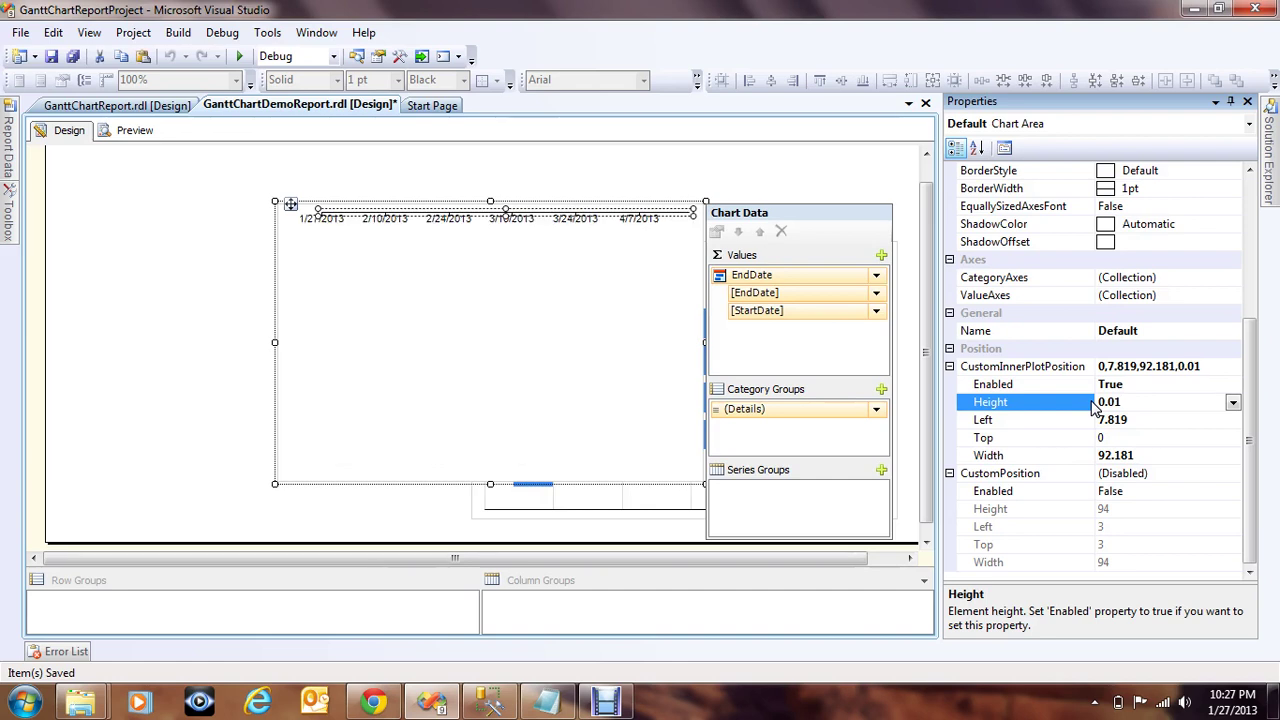
{"action": "left_click", "coordinate": [1138, 425]}
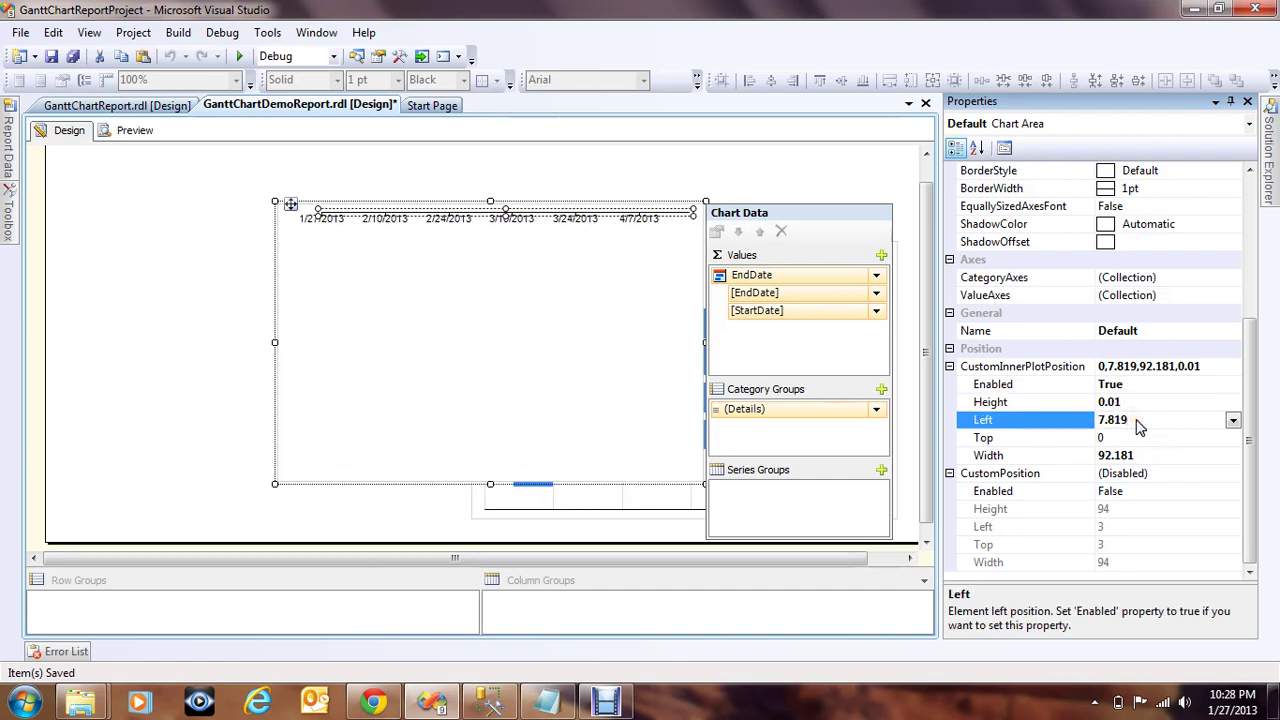
{"action": "left_click", "coordinate": [1135, 405]}
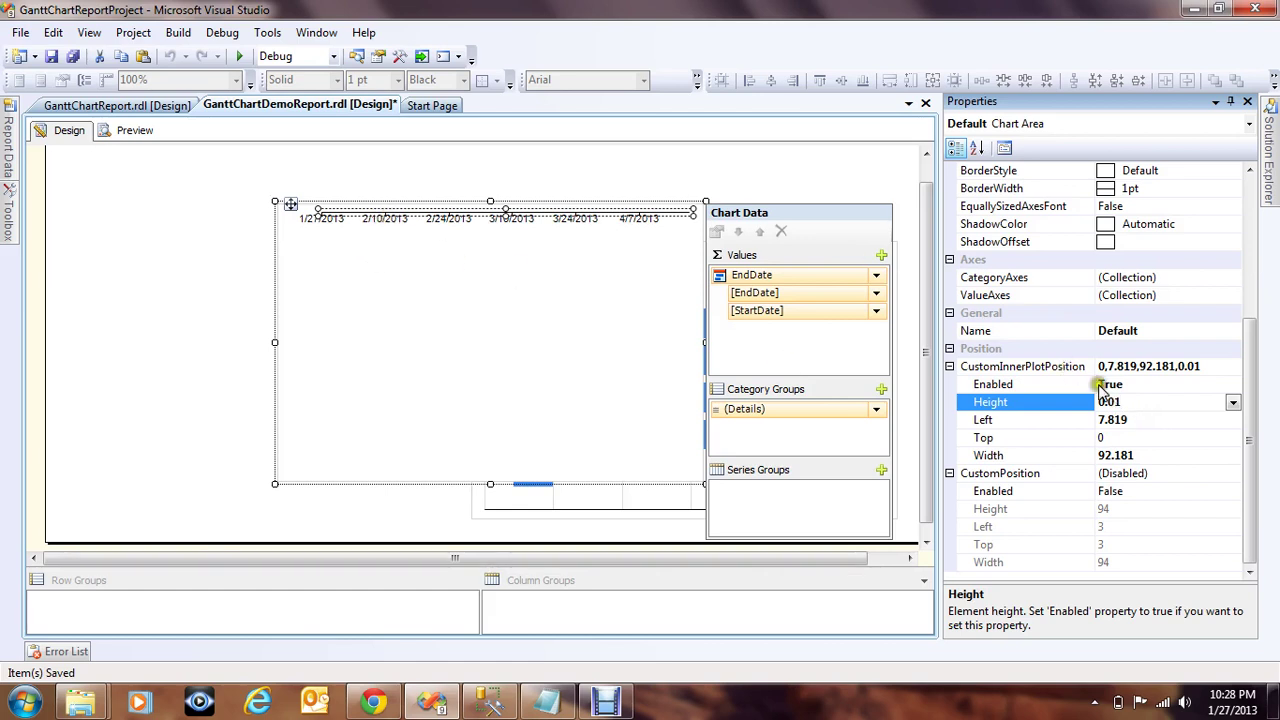
Set the custom inner plot position's Left to 0 and Width to 100 for the copied chart's area
{"action": "left_click", "coordinate": [1130, 425]}
{"action": "left_click_drag", "start_coordinate": [1130, 425], "coordinate": [1082, 419]}
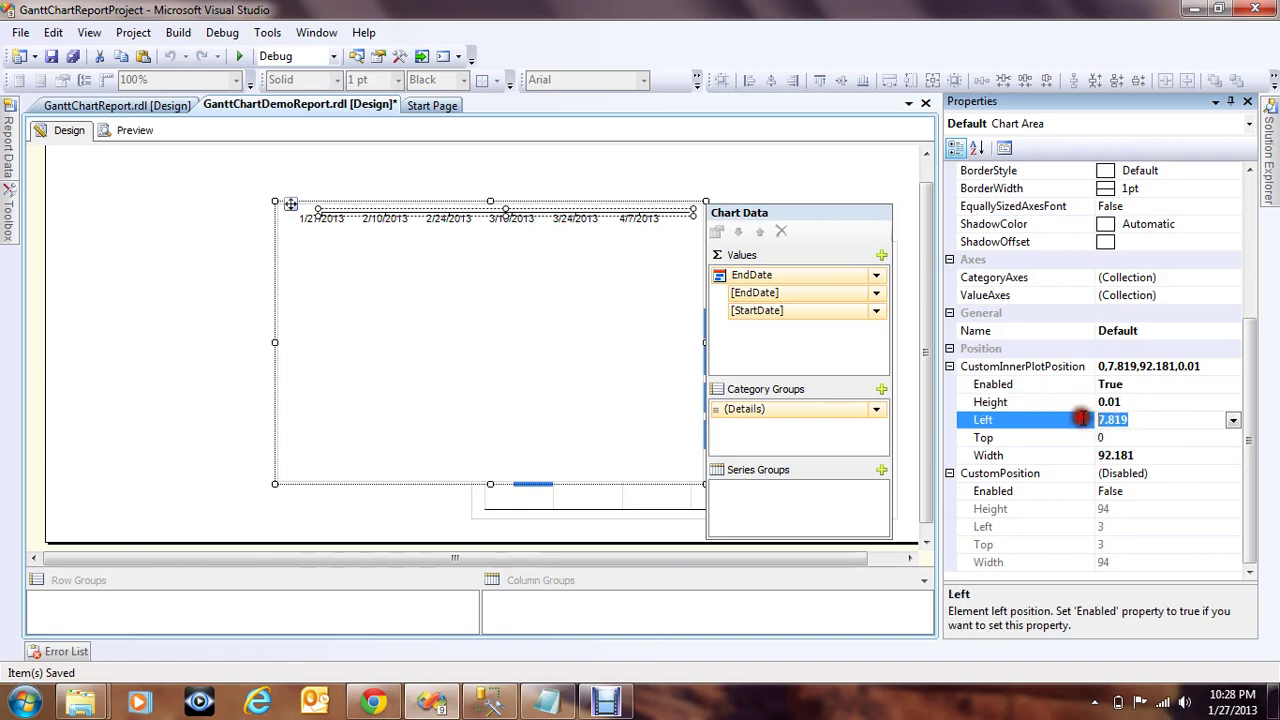
{"action": "type", "text": "0"}
{"action": "left_click", "coordinate": [1123, 442]}
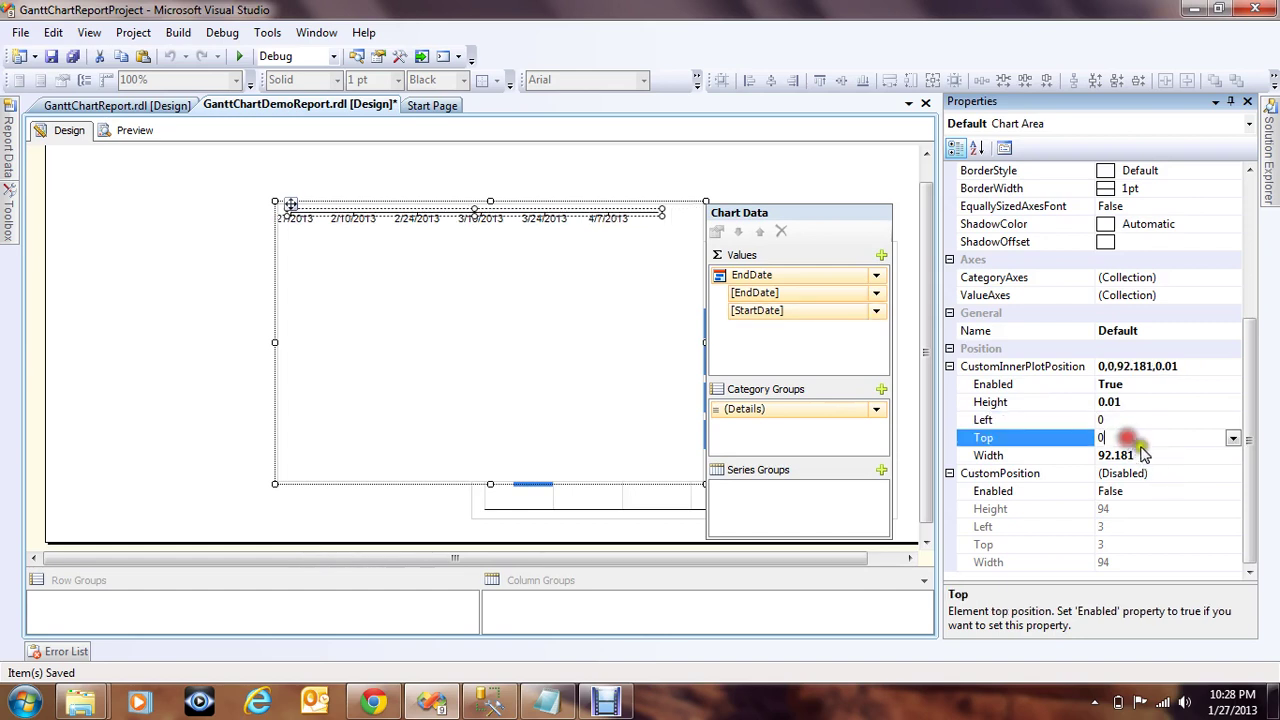
{"action": "left_click", "coordinate": [1147, 457]}
{"action": "left_click_drag", "start_coordinate": [1147, 457], "coordinate": [1078, 458]}
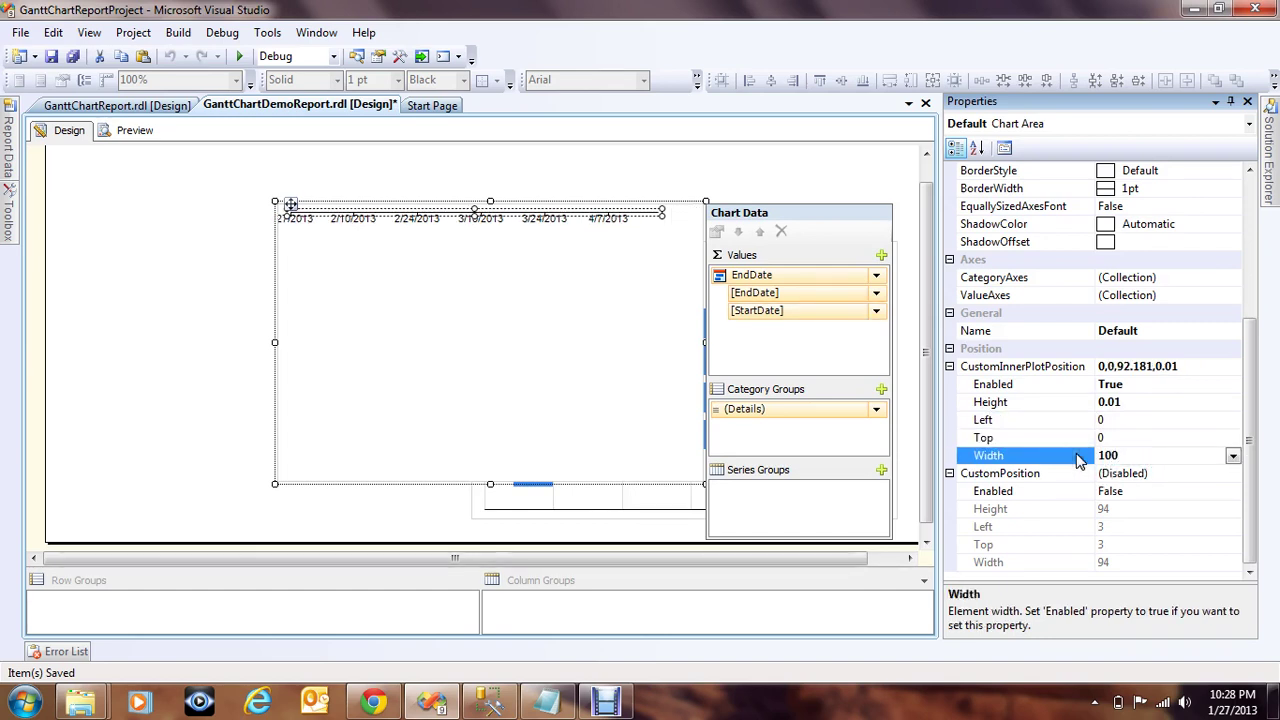
{"action": "type", "text": "100"}
{"action": "left_click", "coordinate": [1119, 440]}
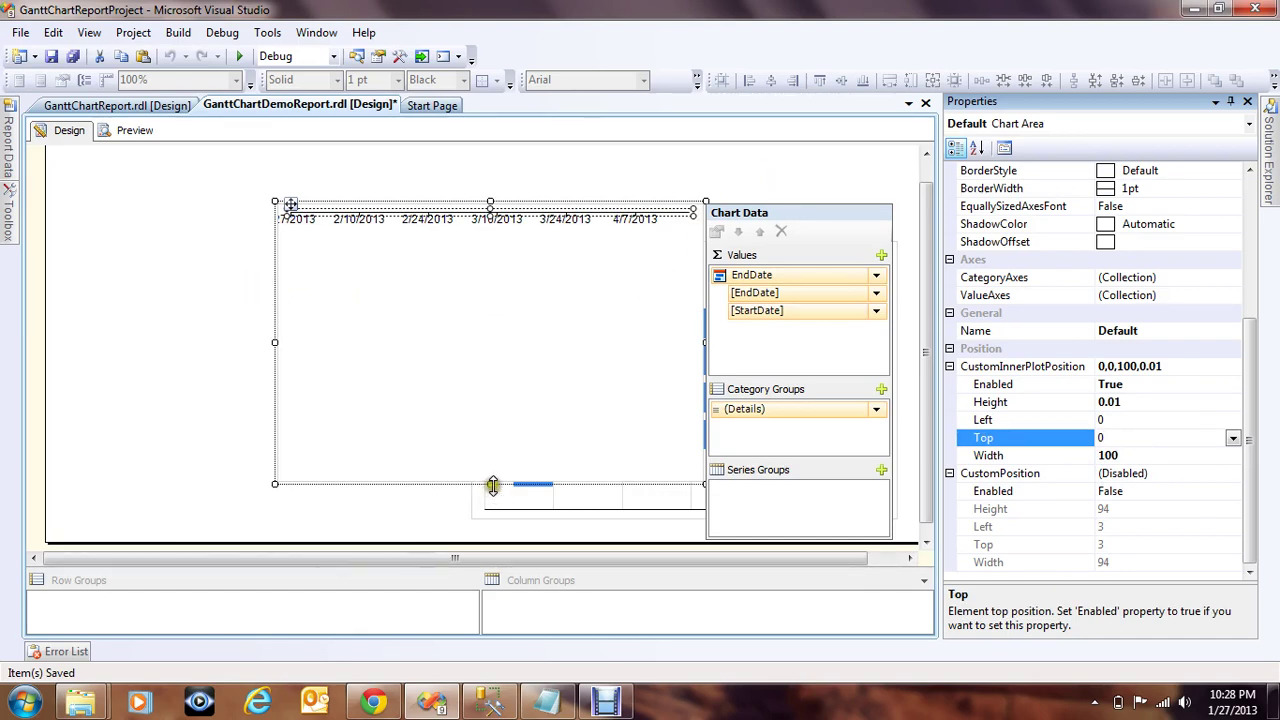
Shrink the copied chart to a thin date strip and align it directly above the range bar chart
{"action": "left_click_drag", "start_coordinate": [492, 486], "coordinate": [491, 230]}
{"action": "left_click", "coordinate": [287, 304]}
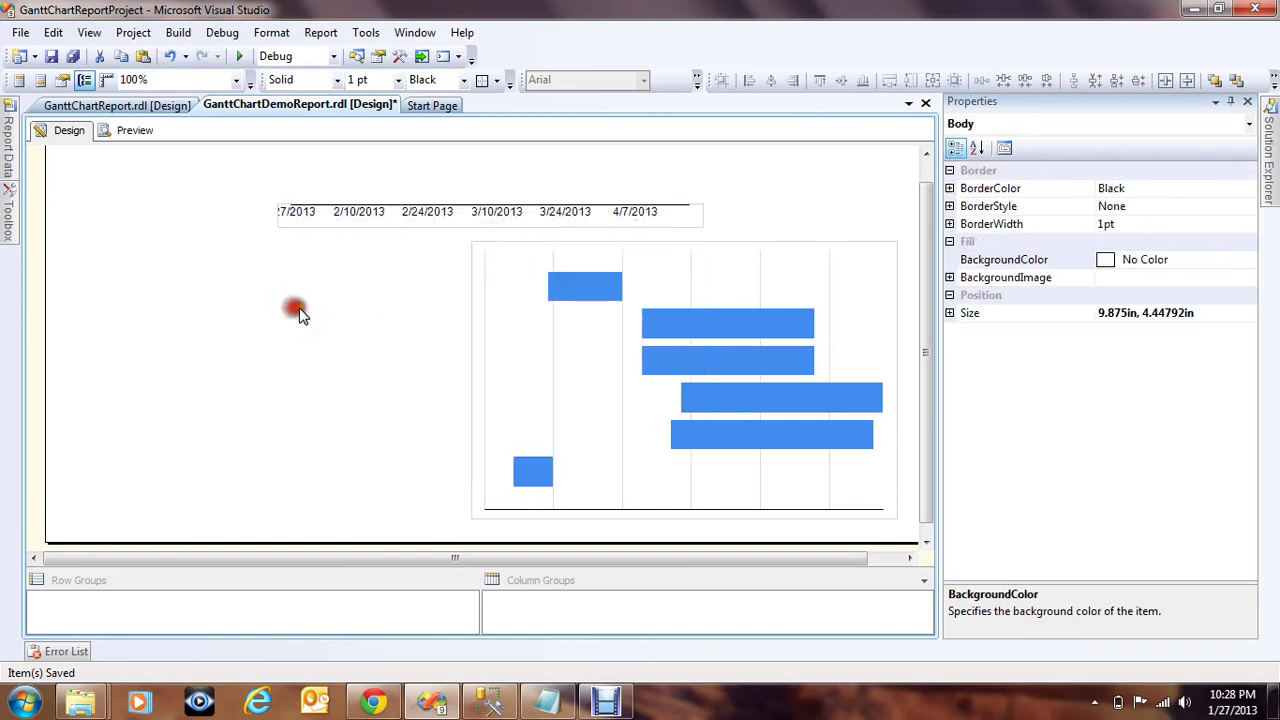
{"action": "left_click", "coordinate": [318, 219]}
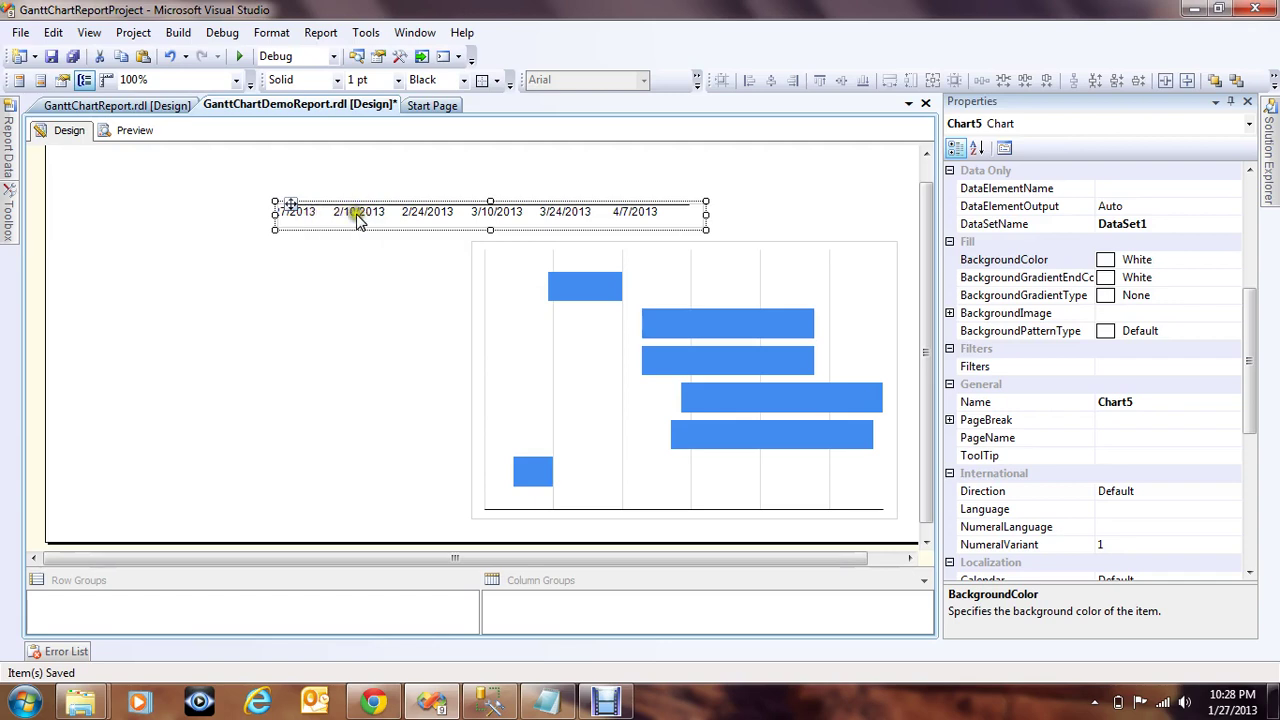
{"action": "left_click_drag", "start_coordinate": [330, 203], "coordinate": [521, 205]}
{"action": "left_click", "coordinate": [318, 286]}
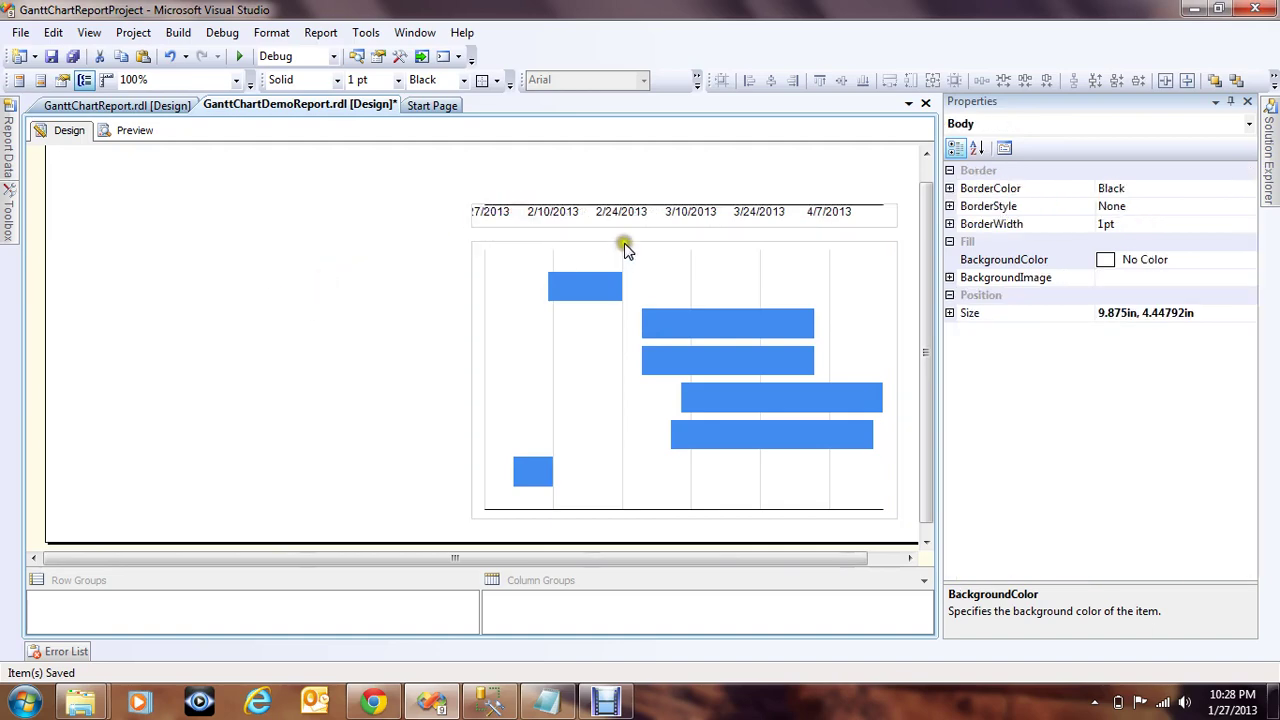
{"action": "left_click", "coordinate": [617, 218]}
{"action": "right_click", "coordinate": [618, 218]}
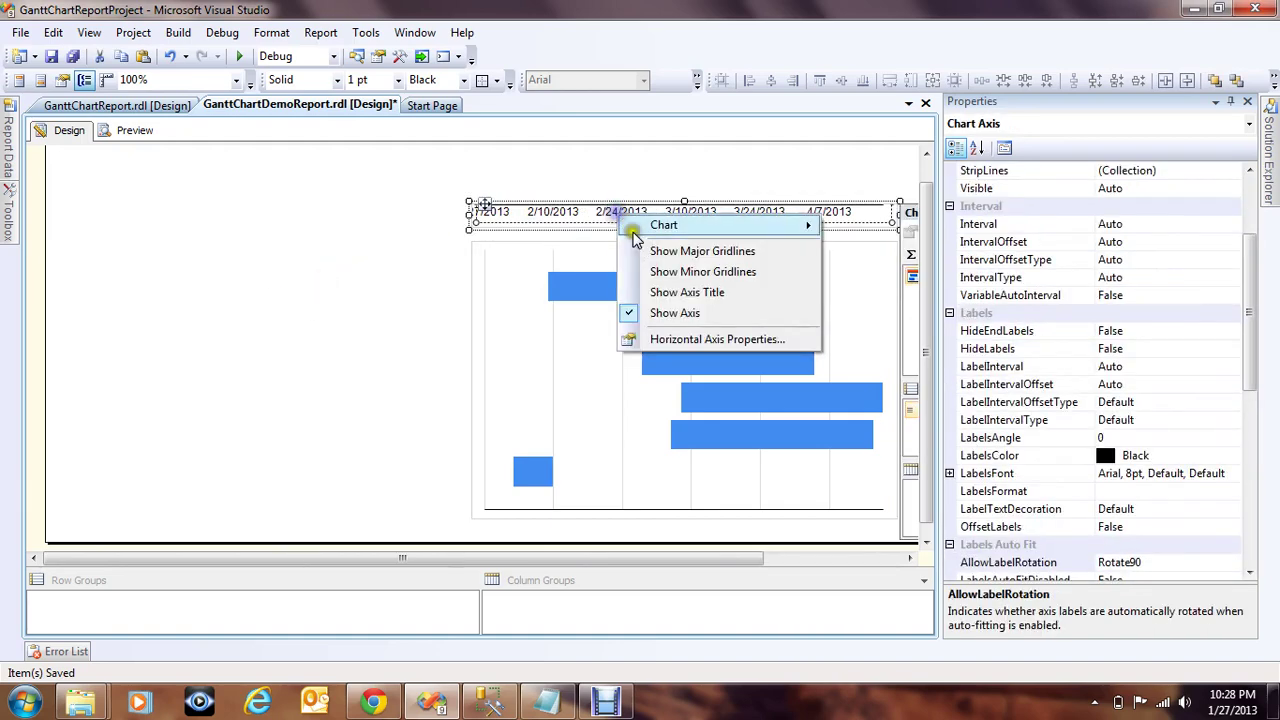
{"action": "left_click", "coordinate": [673, 340]}
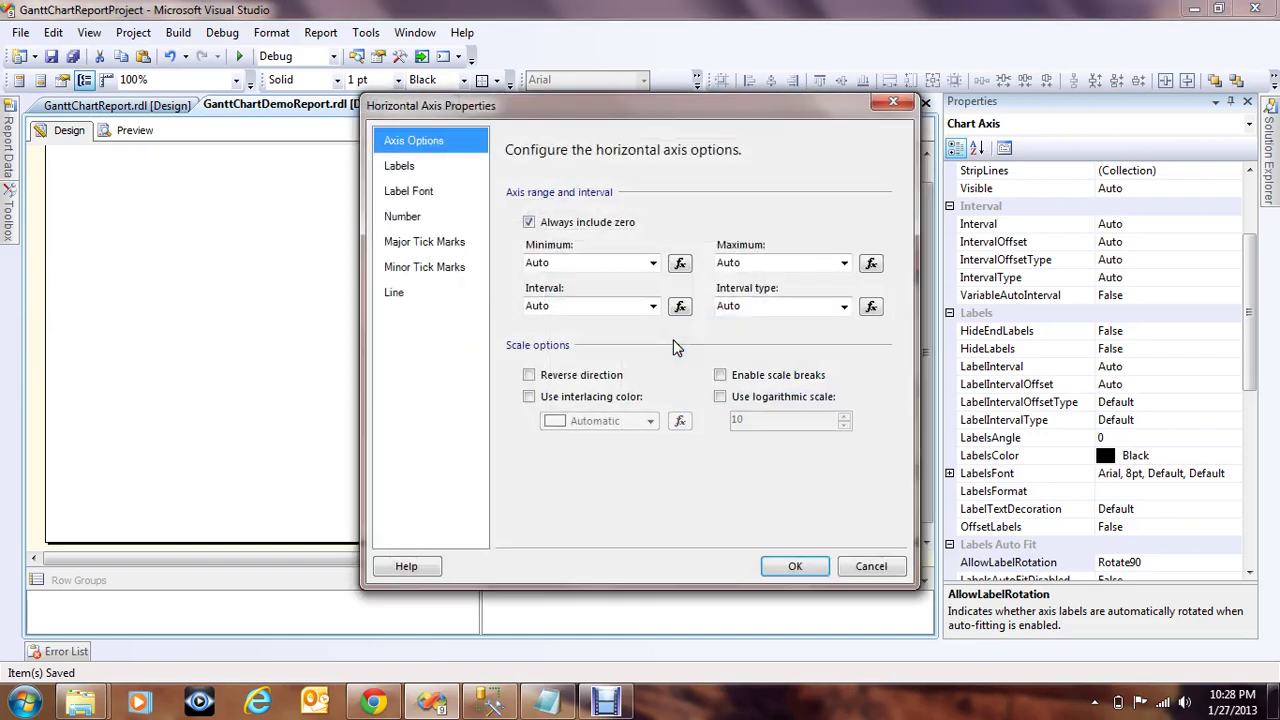
{"action": "left_click", "coordinate": [430, 172]}
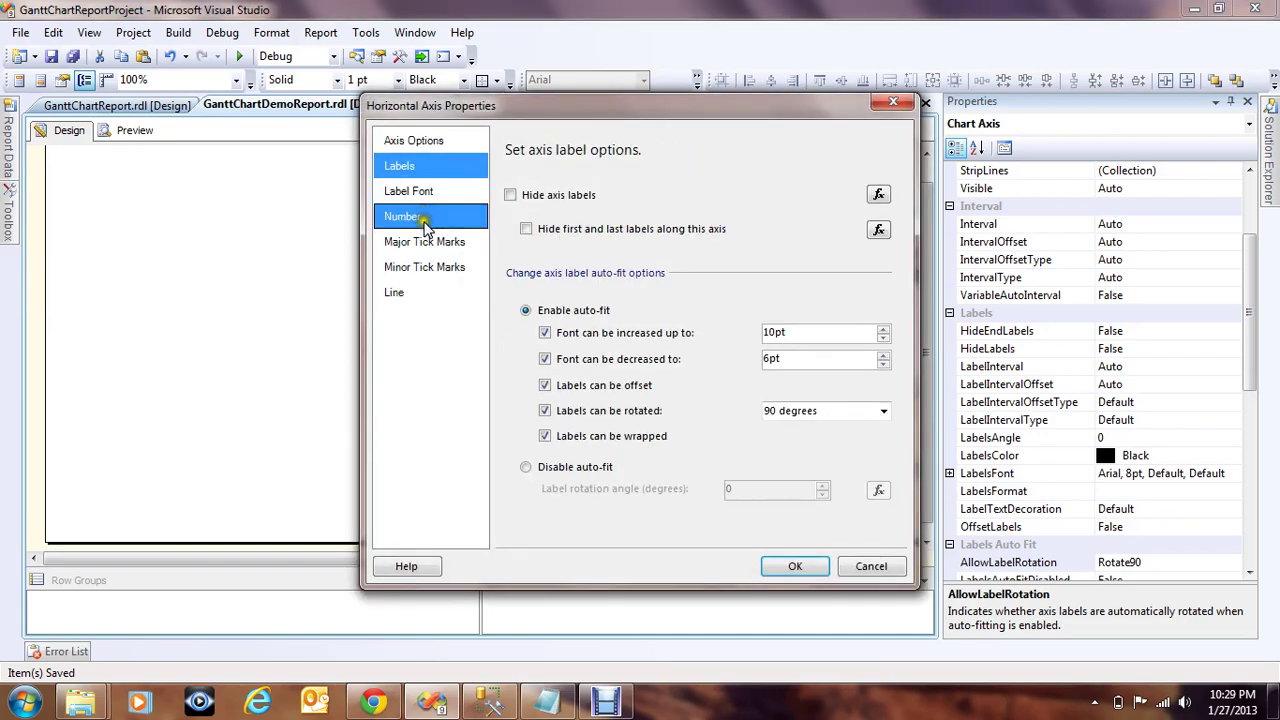
{"action": "left_click", "coordinate": [894, 106]}
{"action": "left_click", "coordinate": [327, 255]}
Set the label format of the date strip's horizontal axis to the expression ="MMM"
{"action": "left_click", "coordinate": [518, 220]}
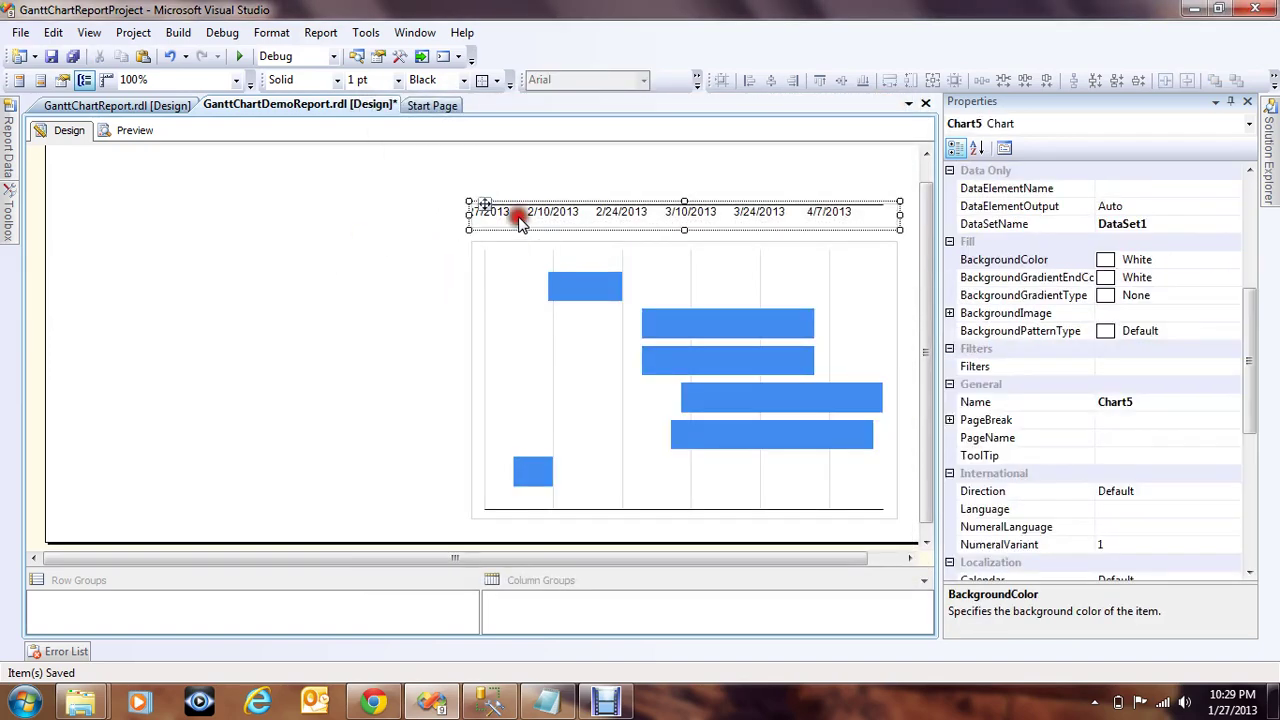
{"action": "left_click", "coordinate": [518, 220]}
{"action": "scroll", "coordinate": [1211, 274], "scroll_direction": "down", "scroll_amount": 5}
{"action": "left_click_drag", "start_coordinate": [1249, 271], "coordinate": [1247, 347]}
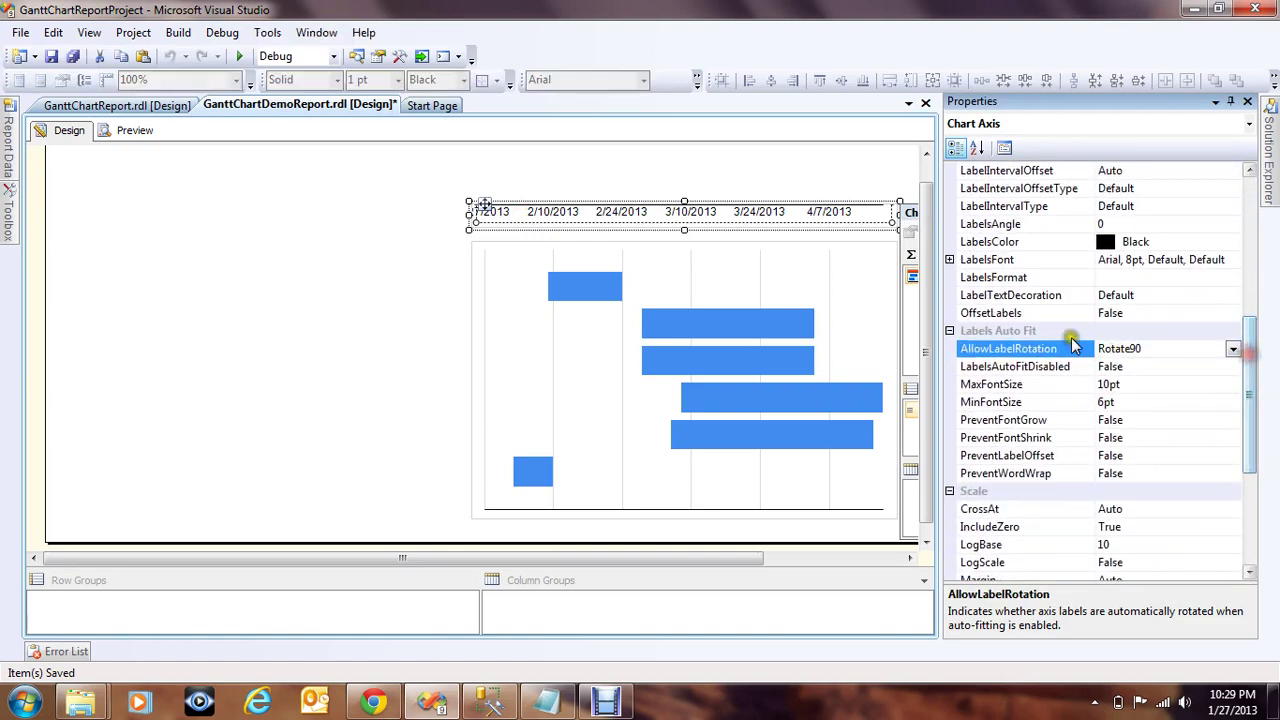
{"action": "left_click", "coordinate": [1137, 280]}
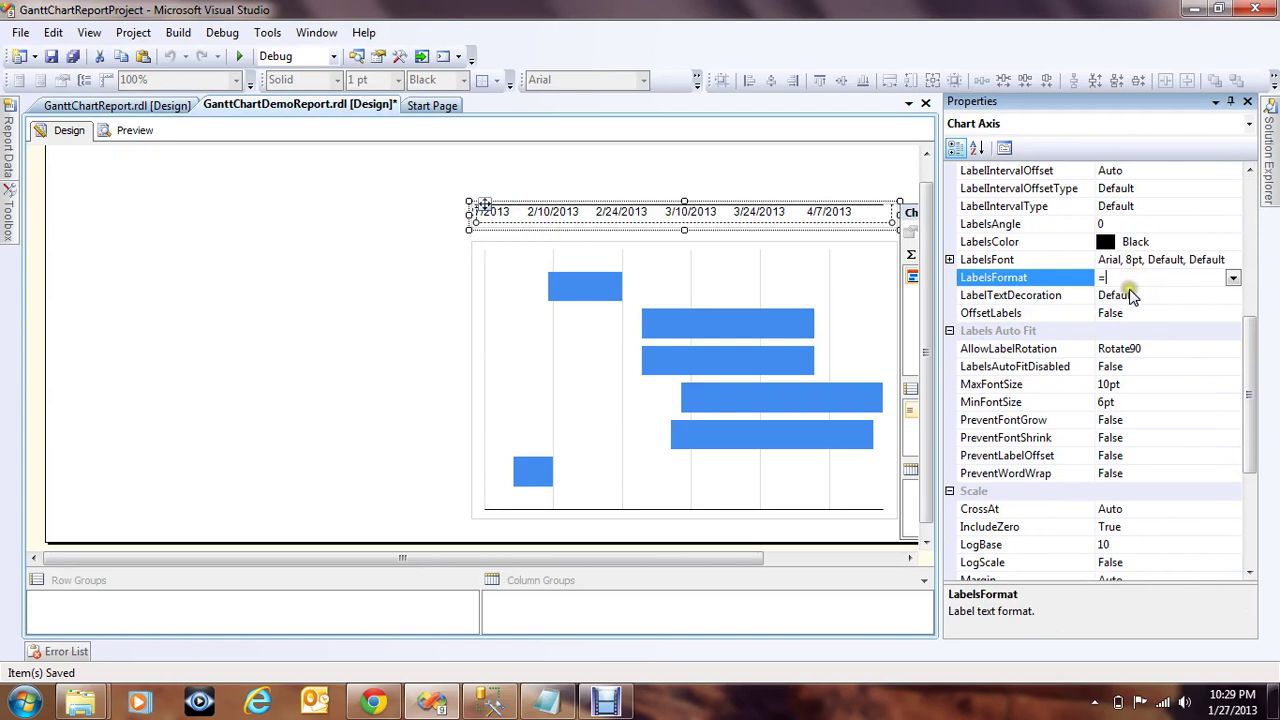
{"action": "type", "text": "=\"MMM"}
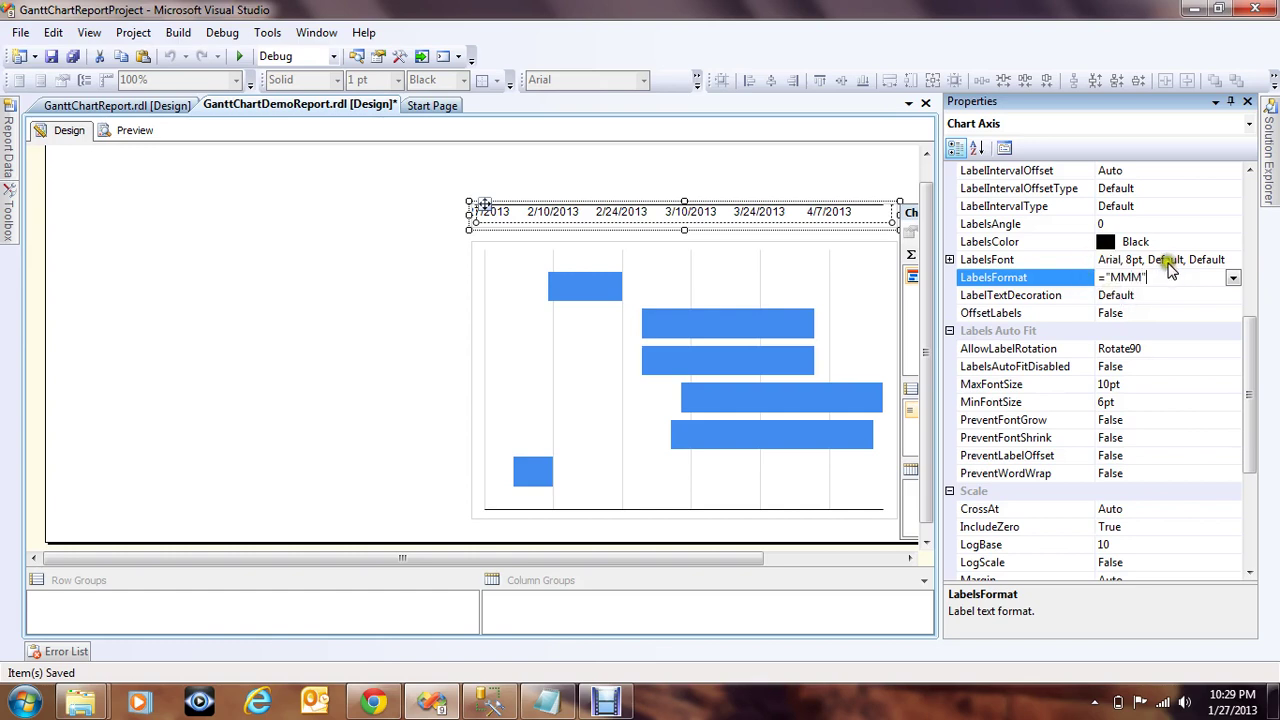
{"action": "left_click", "coordinate": [1167, 296]}
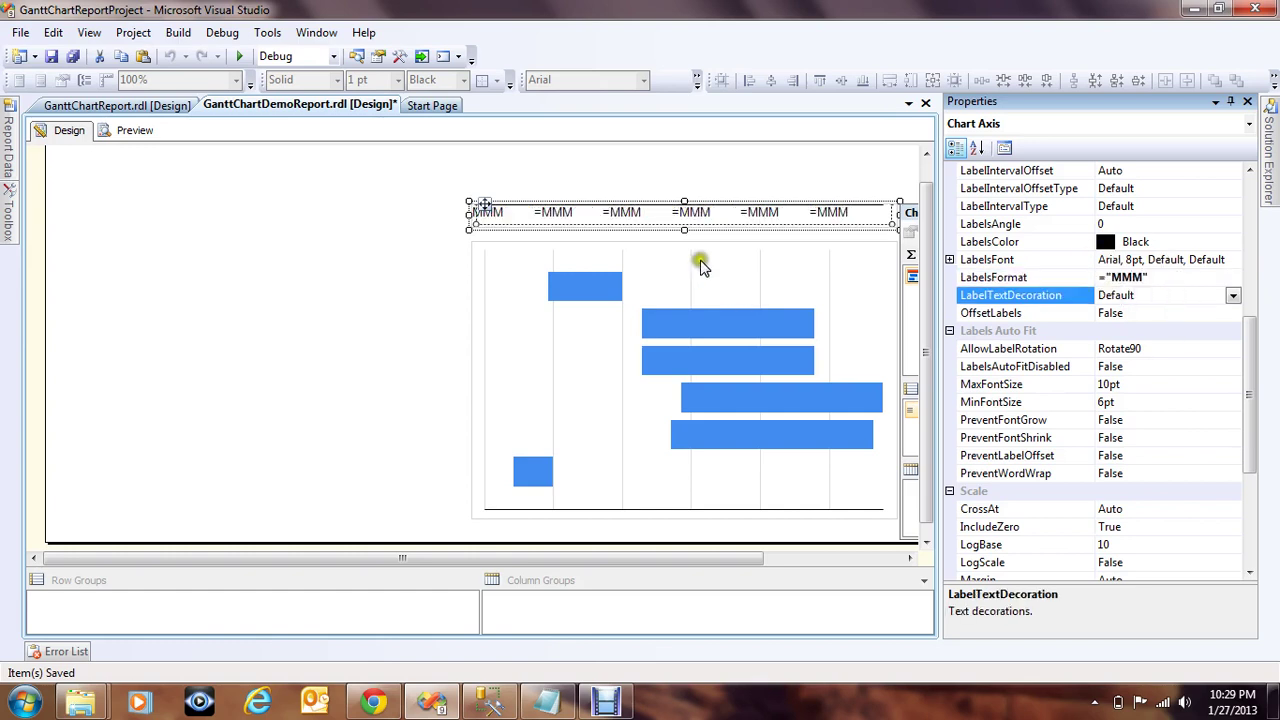
Save the report and preview it to check the month labels on the date strip, then return to the design view
{"action": "left_click", "coordinate": [74, 57]}
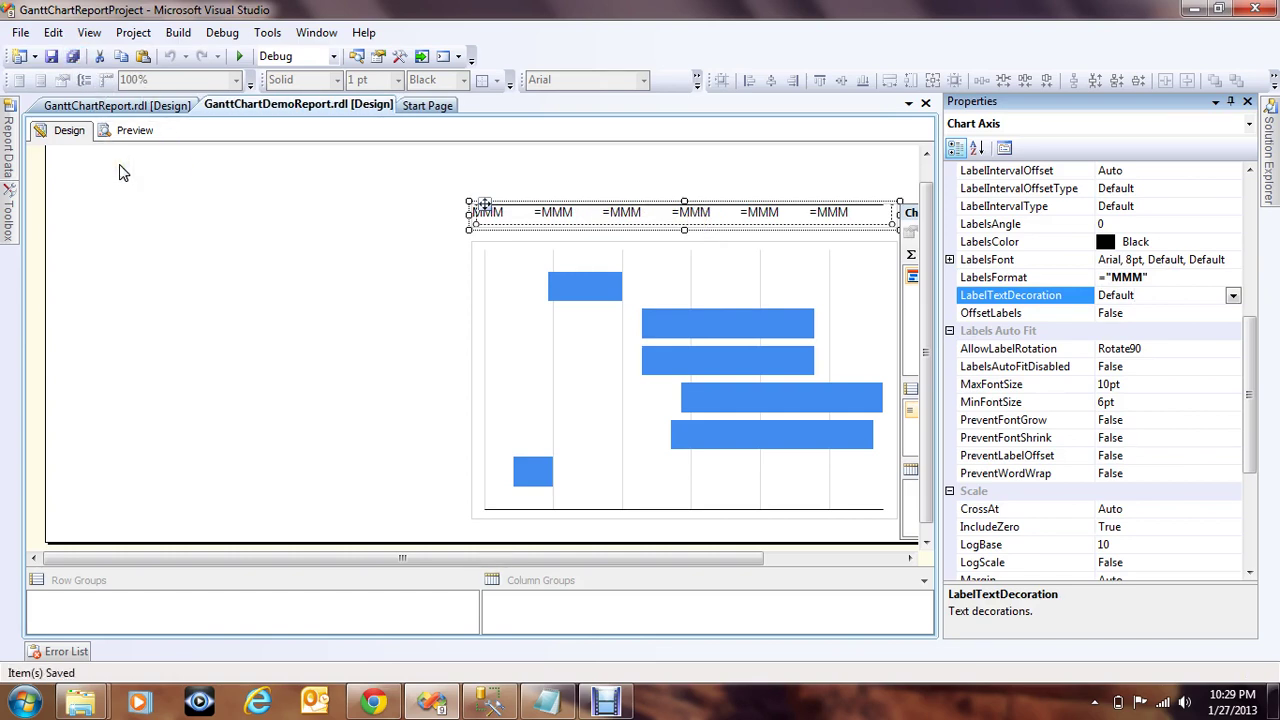
{"action": "left_click", "coordinate": [126, 133]}
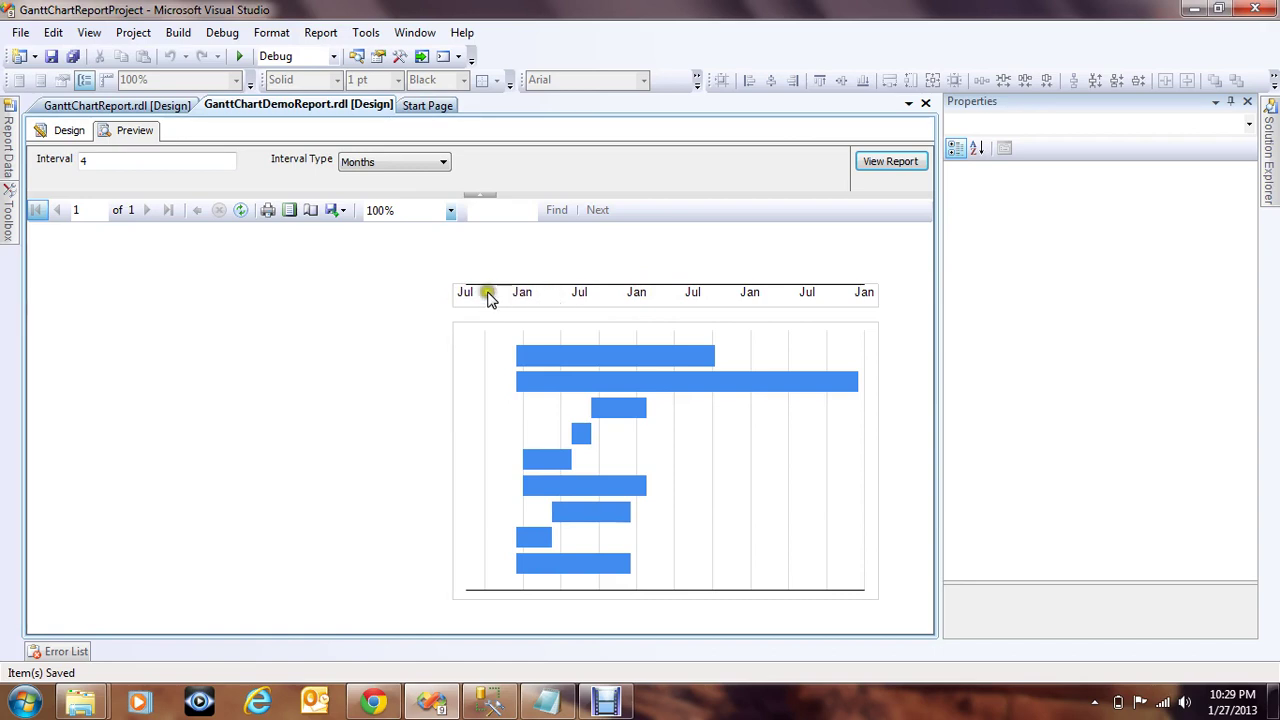
{"action": "left_click", "coordinate": [71, 130]}
{"action": "left_click", "coordinate": [268, 330]}
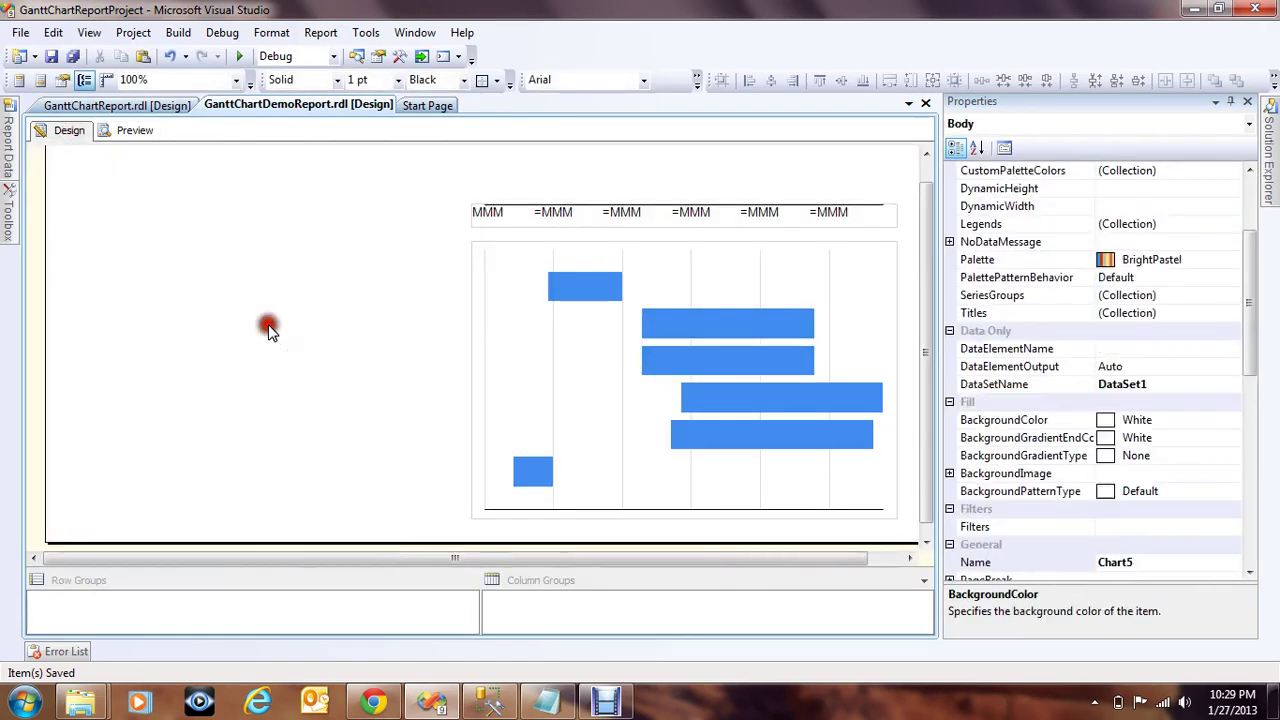
{"action": "left_click_drag", "start_coordinate": [397, 560], "coordinate": [480, 563]}
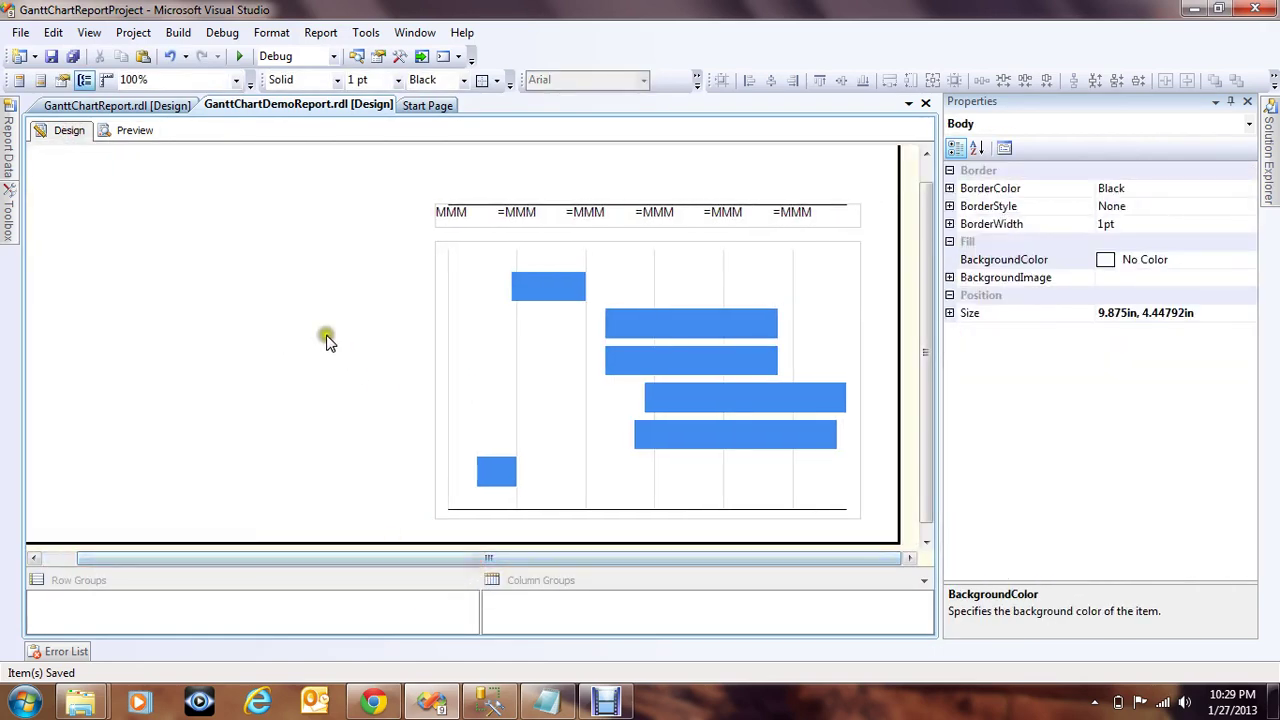
{"action": "left_click", "coordinate": [505, 222]}
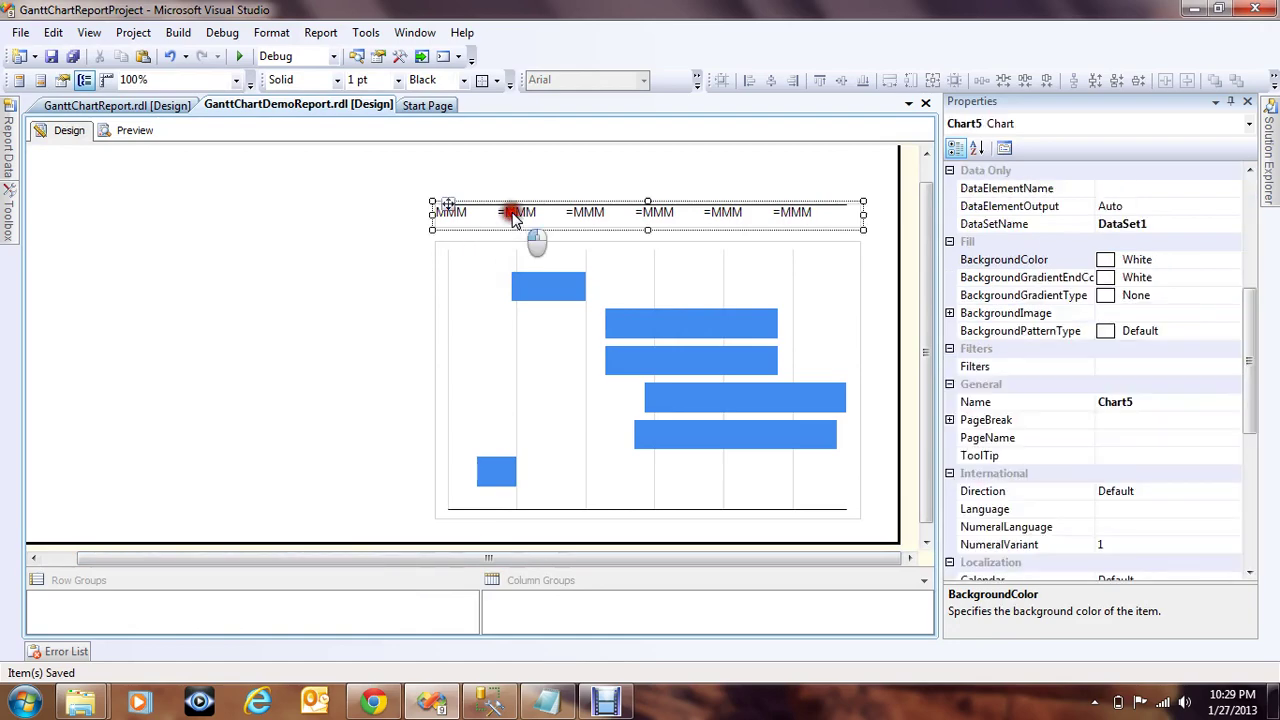
{"action": "left_click", "coordinate": [510, 213]}
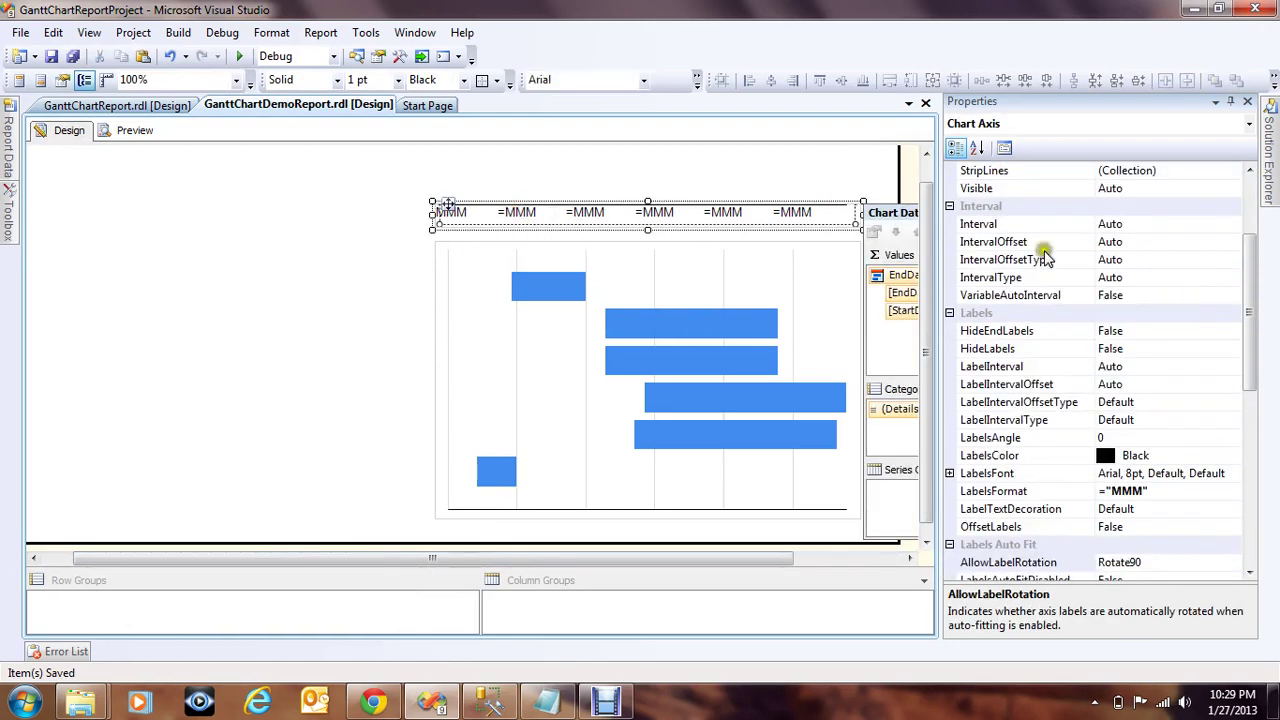
{"action": "left_click_drag", "start_coordinate": [1247, 294], "coordinate": [1248, 343]}
{"action": "right_click", "coordinate": [527, 215]}
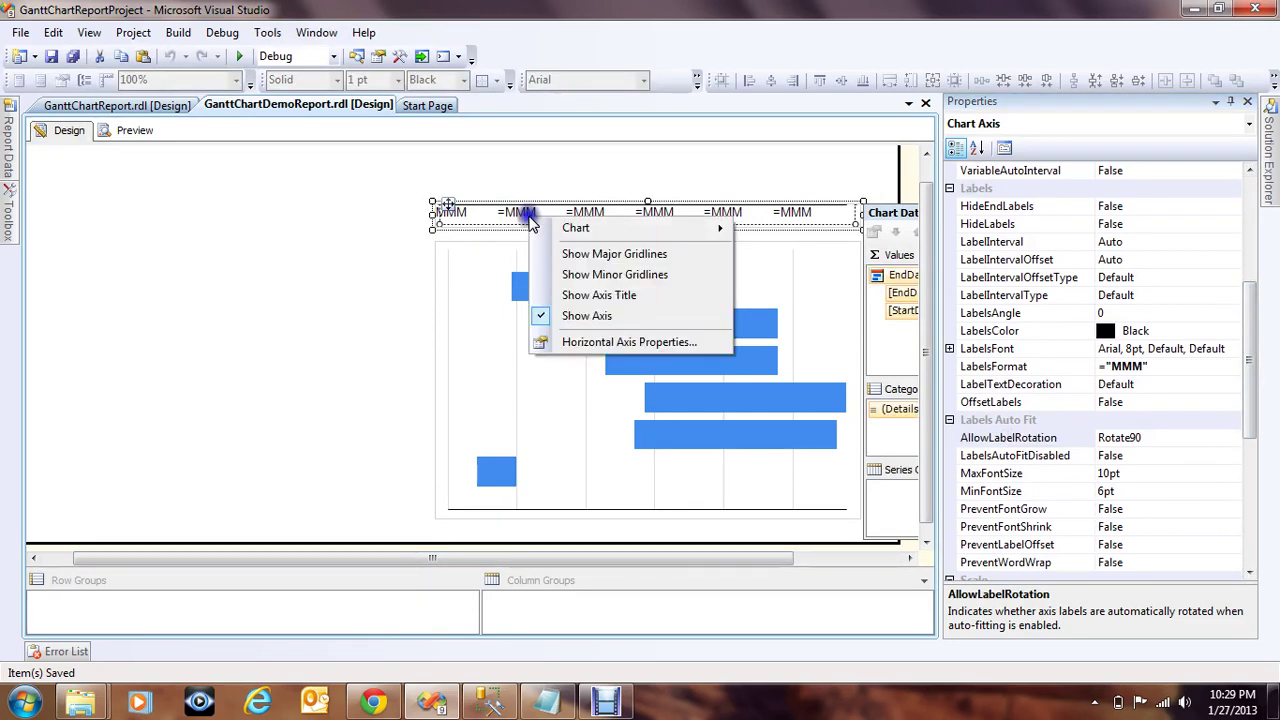
{"action": "left_click", "coordinate": [583, 342]}
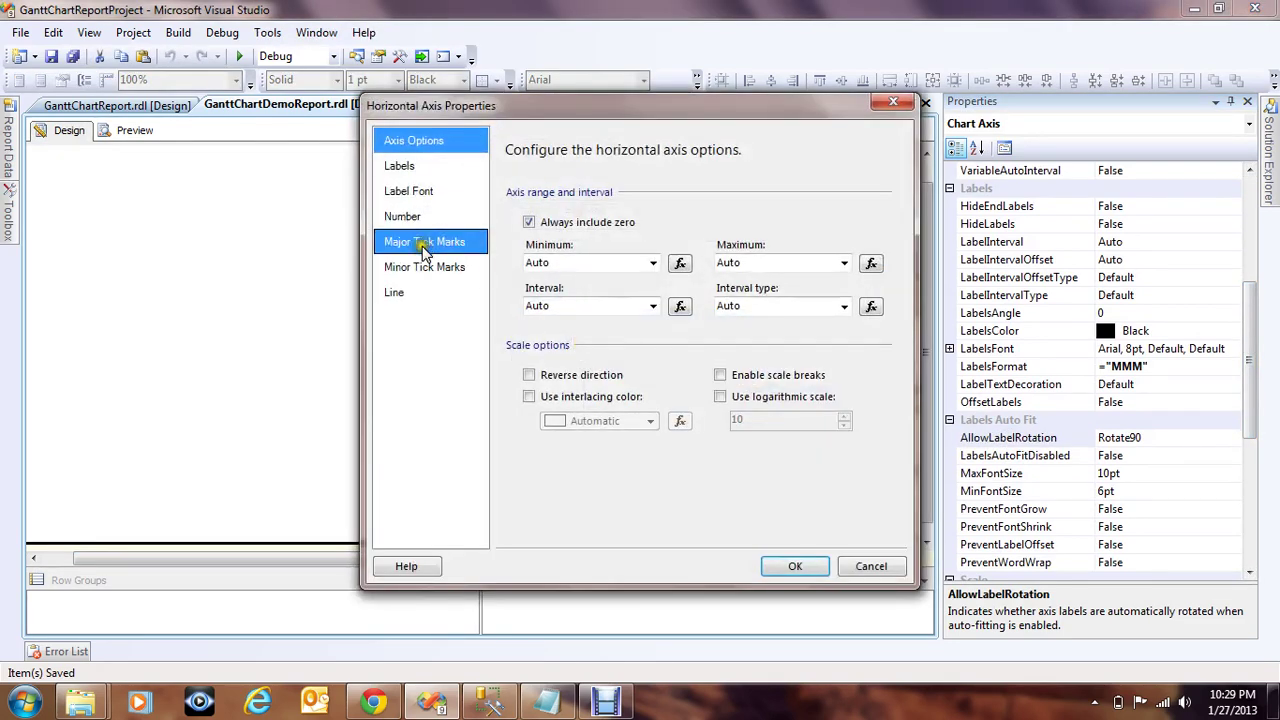
{"action": "left_click", "coordinate": [424, 246]}
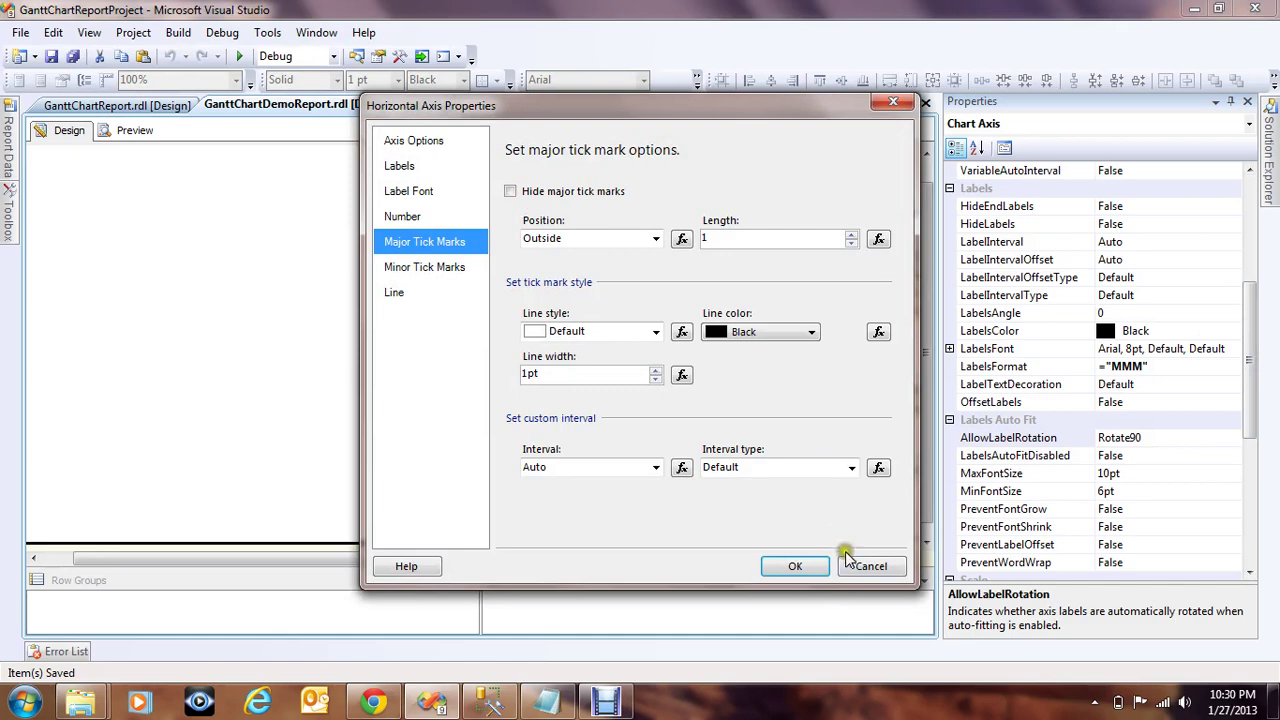
{"action": "left_click", "coordinate": [872, 567]}
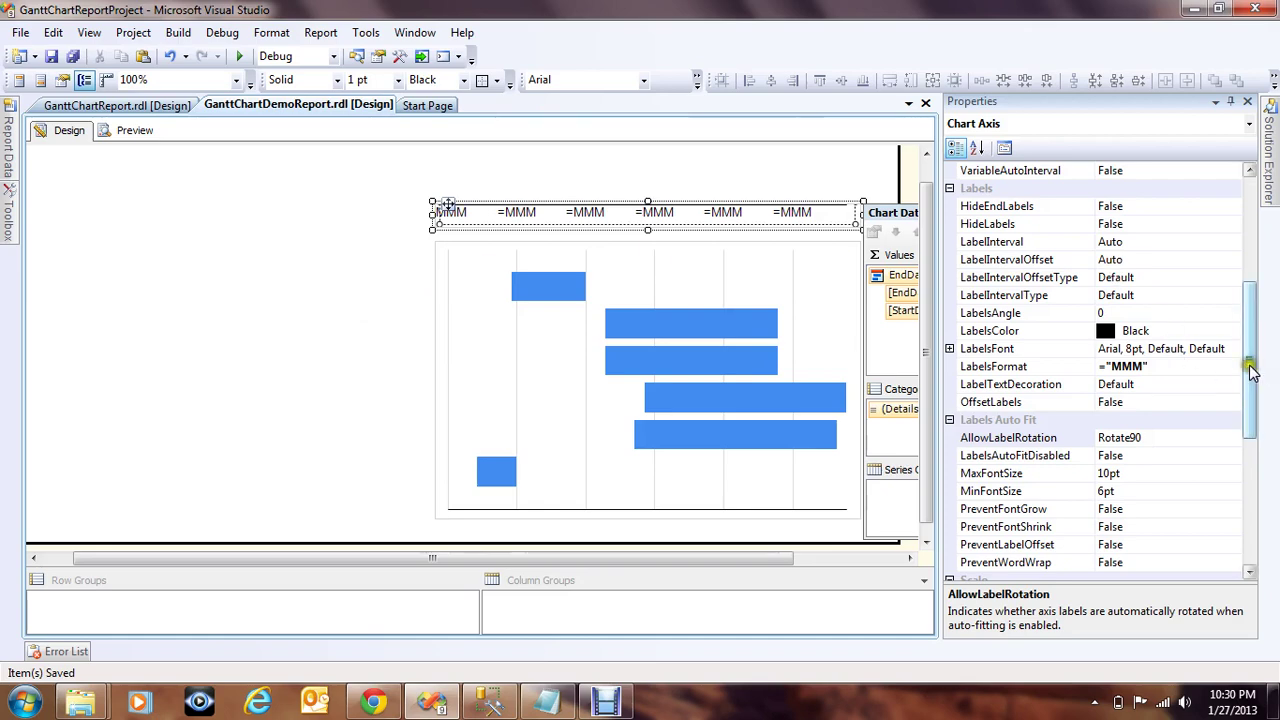
Set the date strip axis's LabelInterval to the Interval parameter with the expression =Parameters!Interval.Value
{"action": "left_click_drag", "start_coordinate": [1252, 370], "coordinate": [1252, 330]}
{"action": "left_click", "coordinate": [1148, 260]}
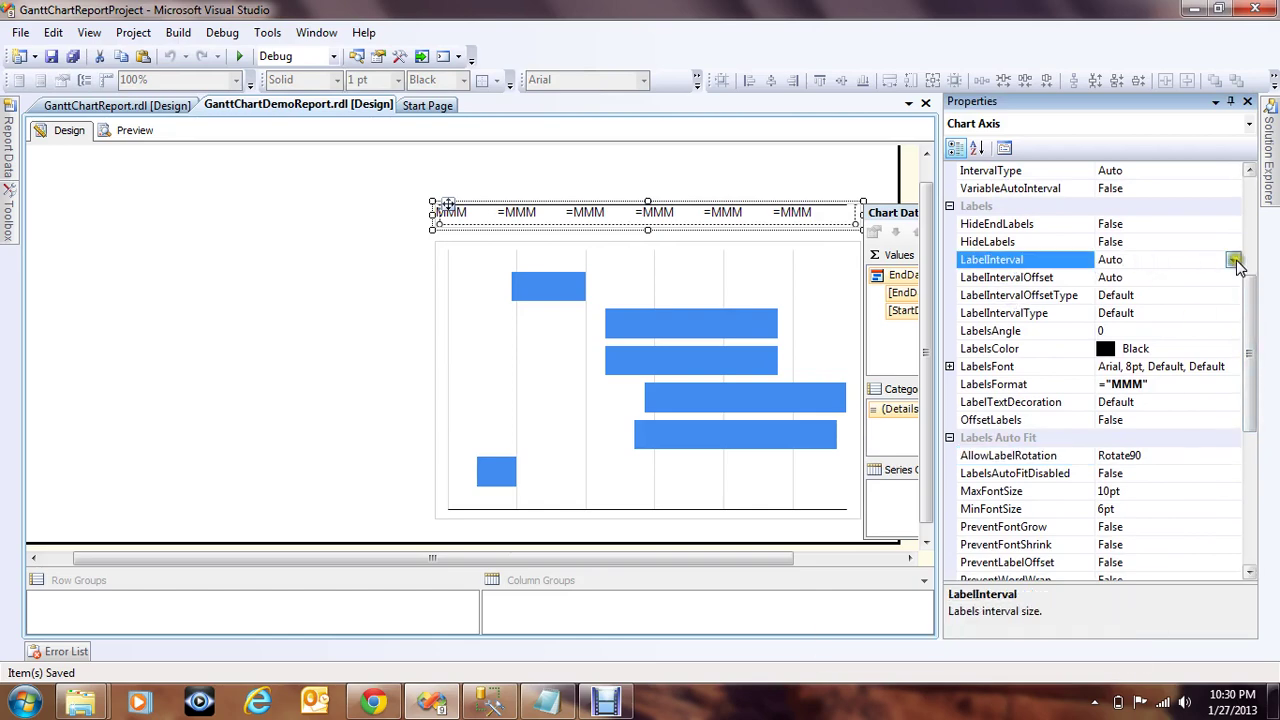
{"action": "left_click", "coordinate": [1234, 260]}
{"action": "left_click", "coordinate": [1143, 277]}
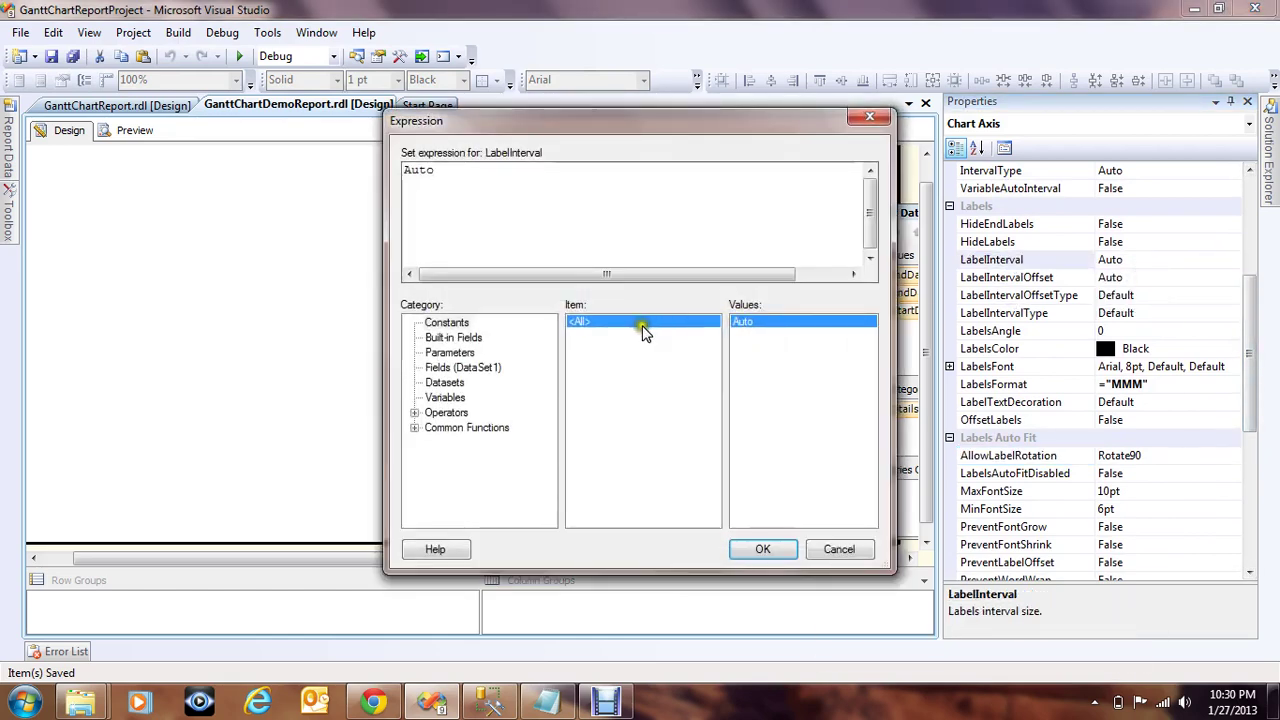
{"action": "left_click", "coordinate": [449, 352]}
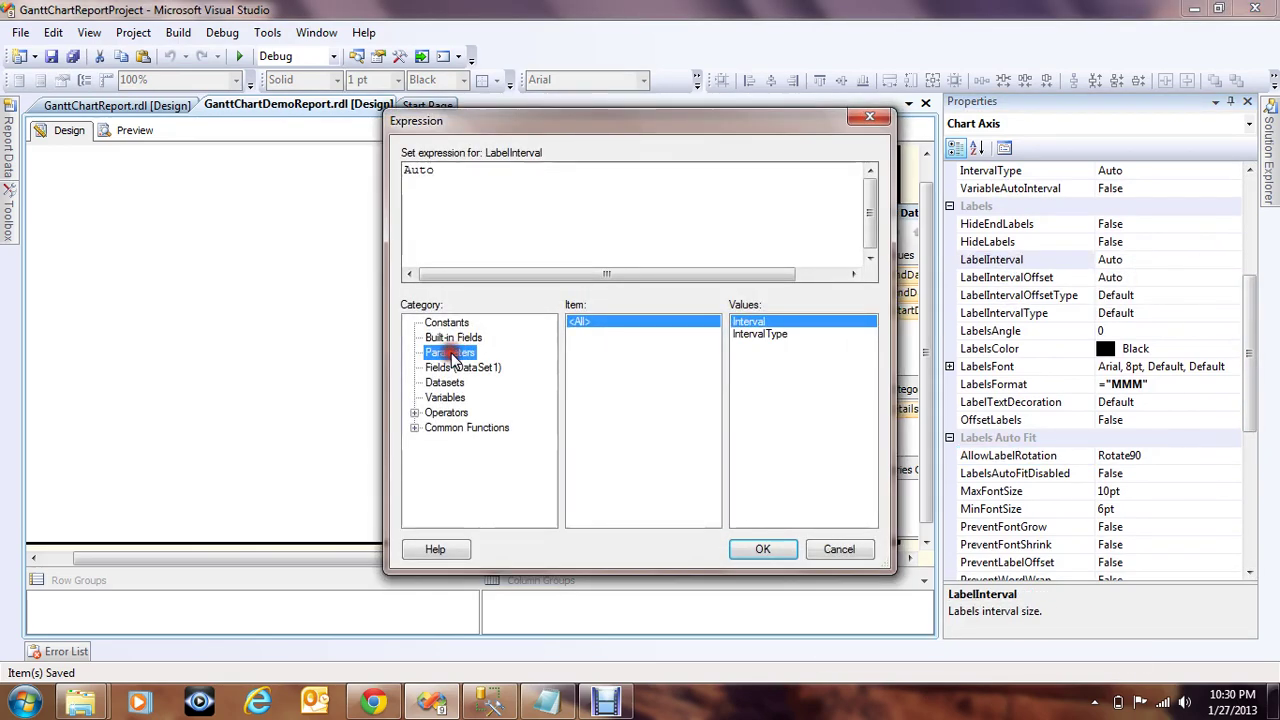
{"action": "double_click", "coordinate": [749, 324]}
{"action": "left_click", "coordinate": [762, 549]}
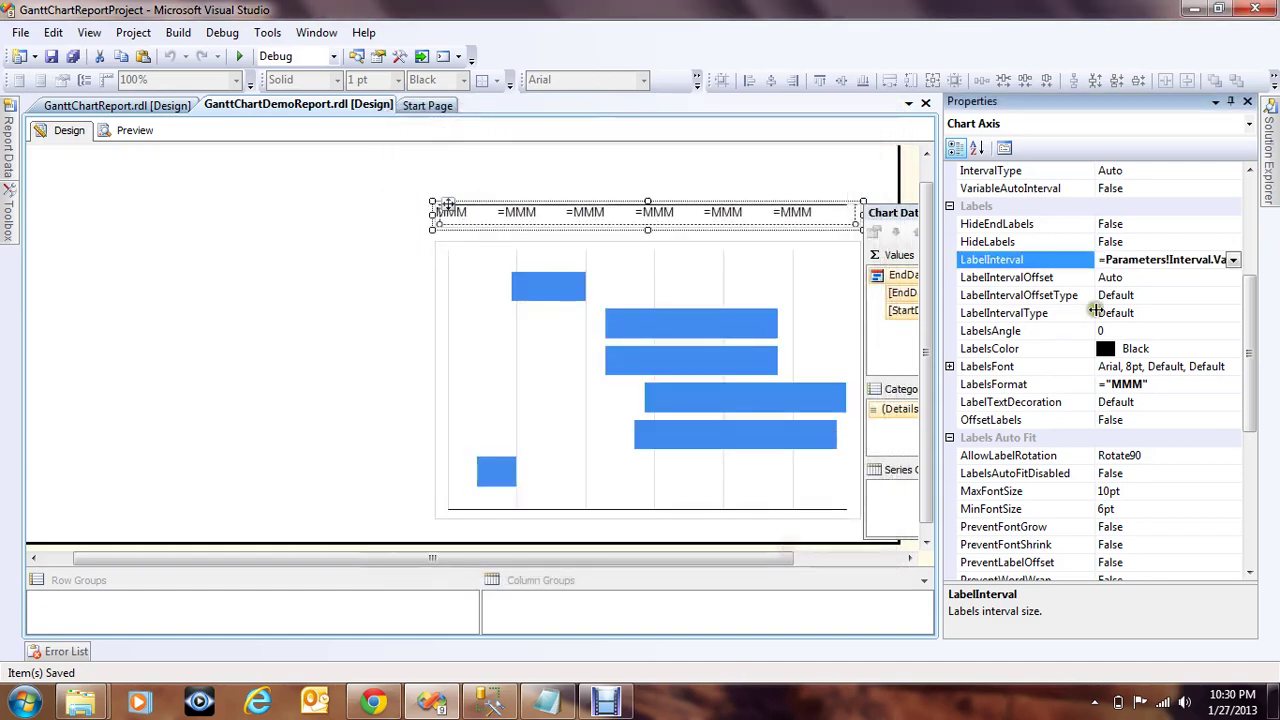
Set the date strip axis's LabelIntervalType to the expression =Parameters!IntervalType.Value
{"action": "left_click", "coordinate": [1192, 313]}
{"action": "left_click", "coordinate": [1232, 313]}
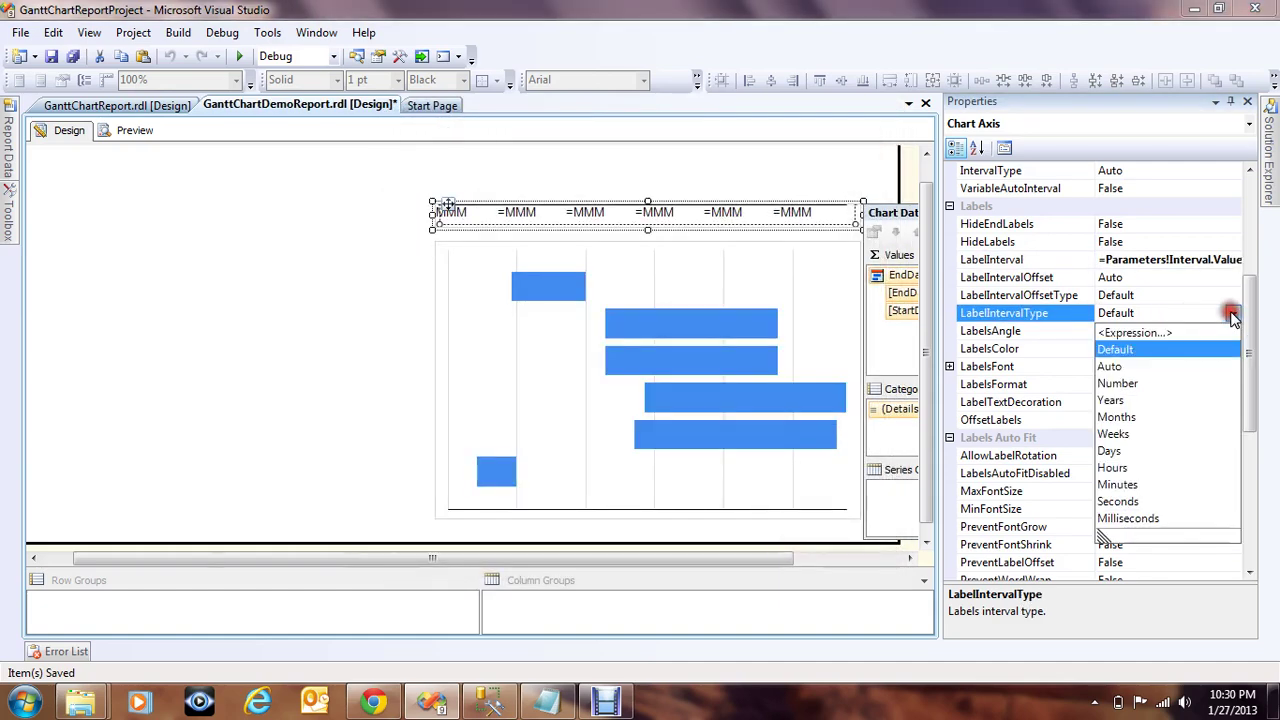
{"action": "left_click", "coordinate": [1133, 333]}
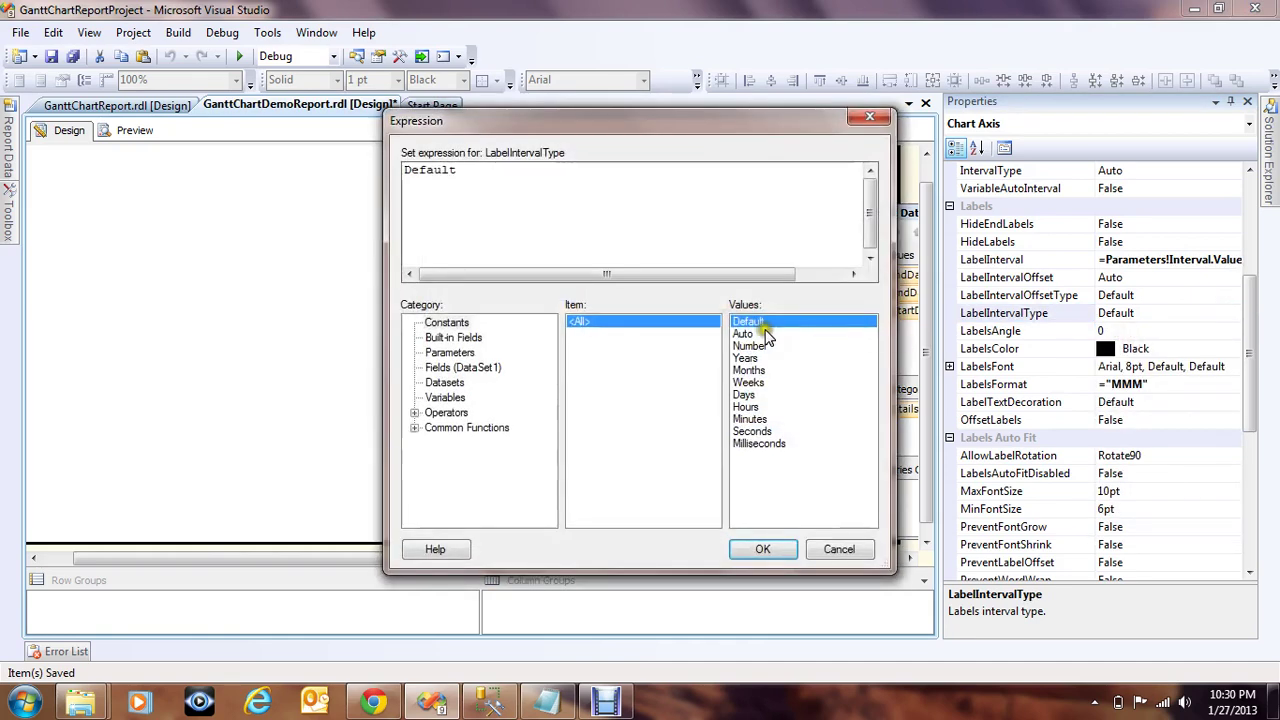
{"action": "left_click", "coordinate": [449, 352]}
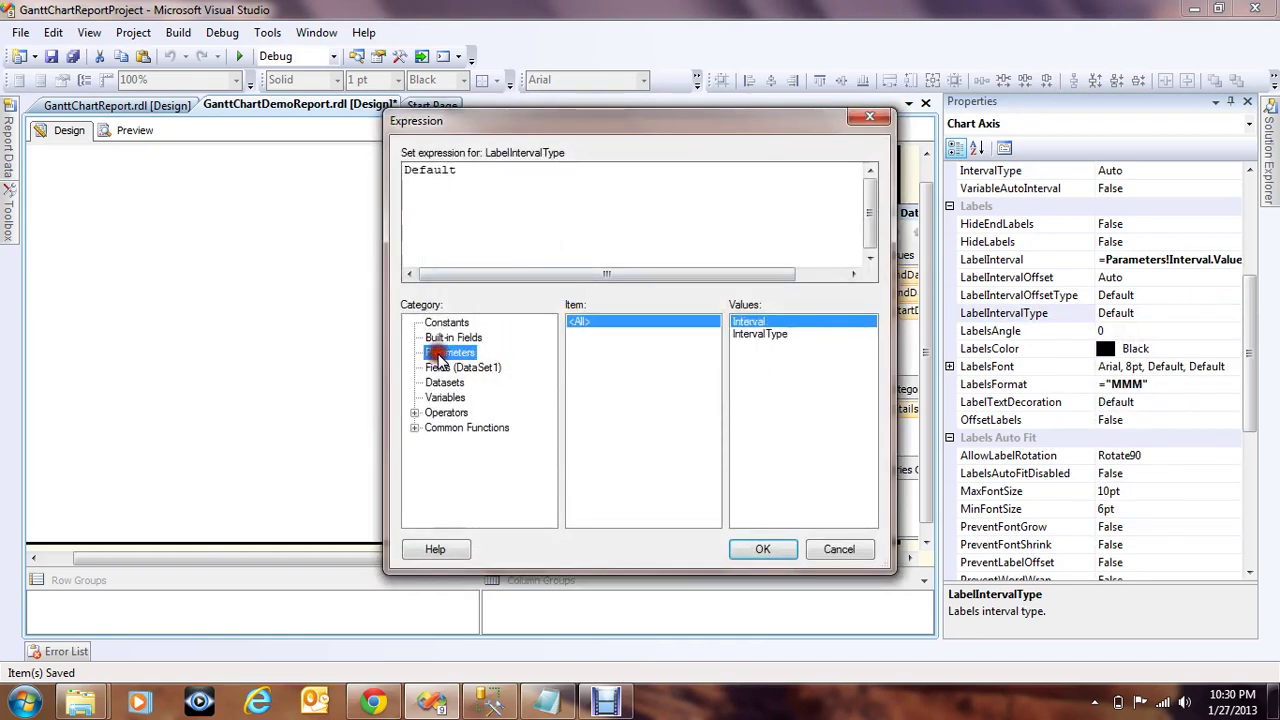
{"action": "double_click", "coordinate": [760, 334]}
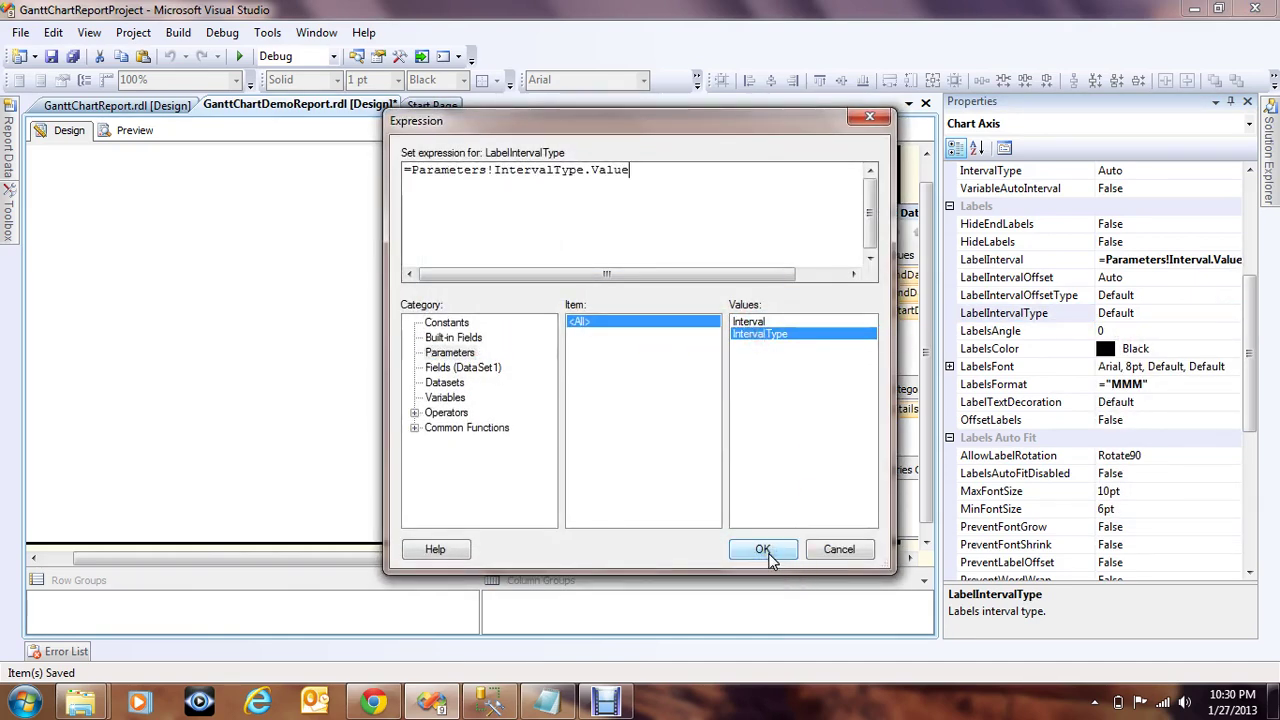
{"action": "left_click", "coordinate": [763, 549]}
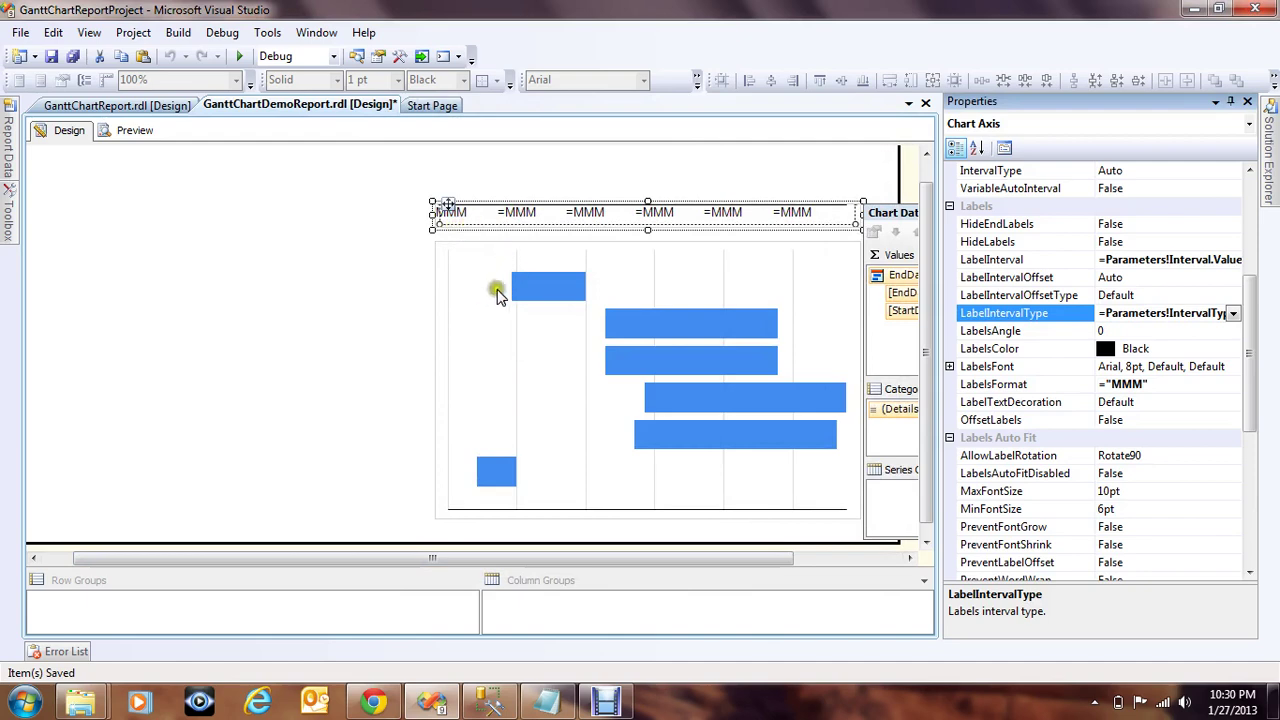
Check the interval settings of the bar chart's gridlines and preview the report to compare them with the month labels
{"action": "left_click", "coordinate": [362, 313]}
{"action": "left_click", "coordinate": [527, 343]}
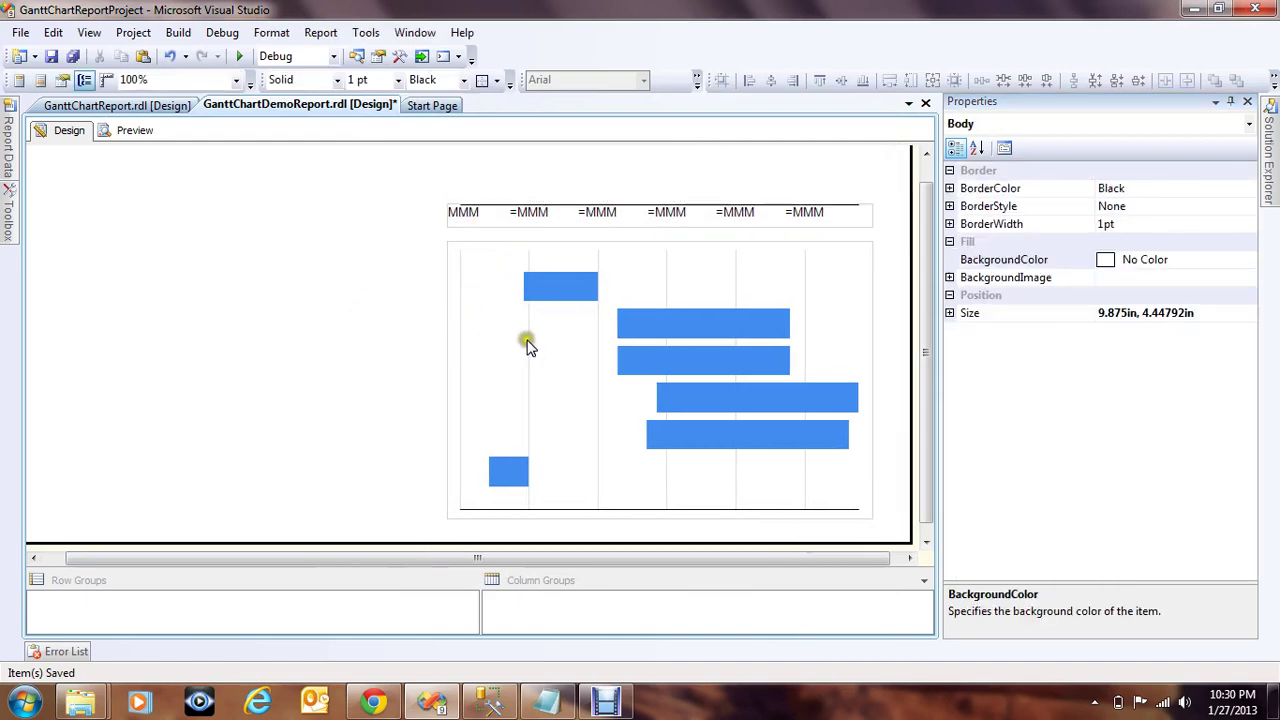
{"action": "left_click", "coordinate": [527, 343]}
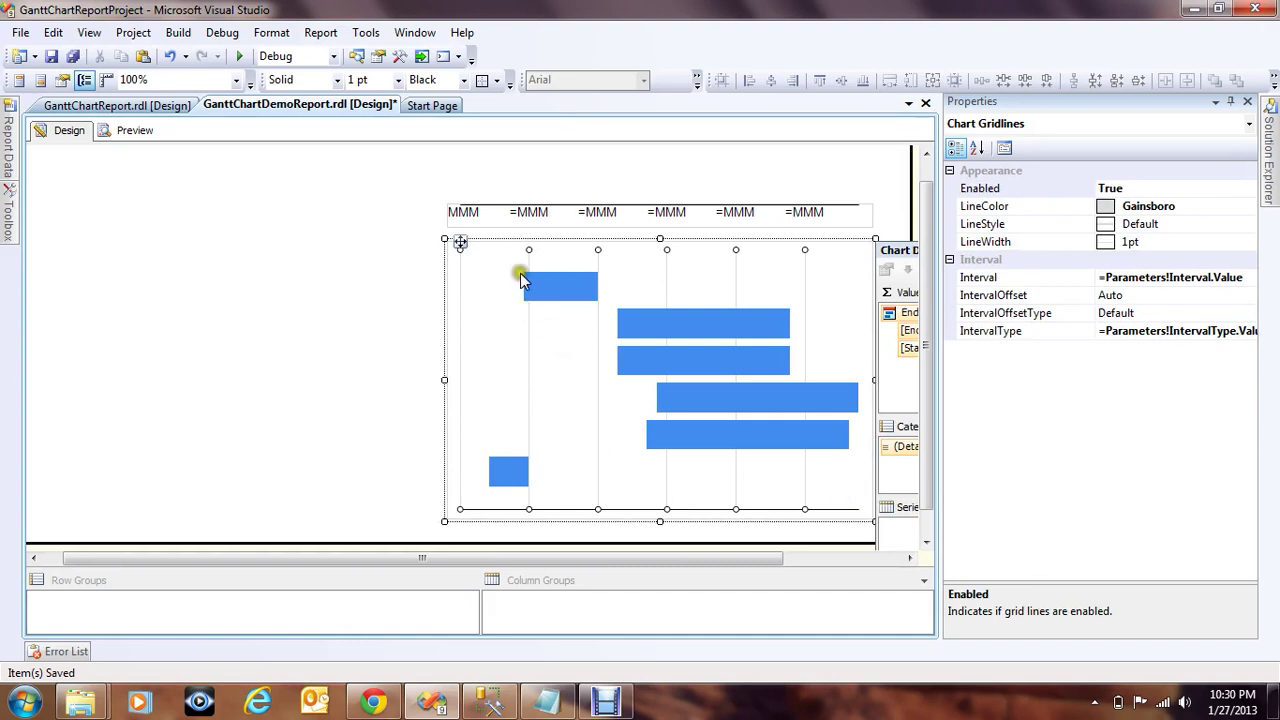
{"action": "left_click", "coordinate": [533, 220]}
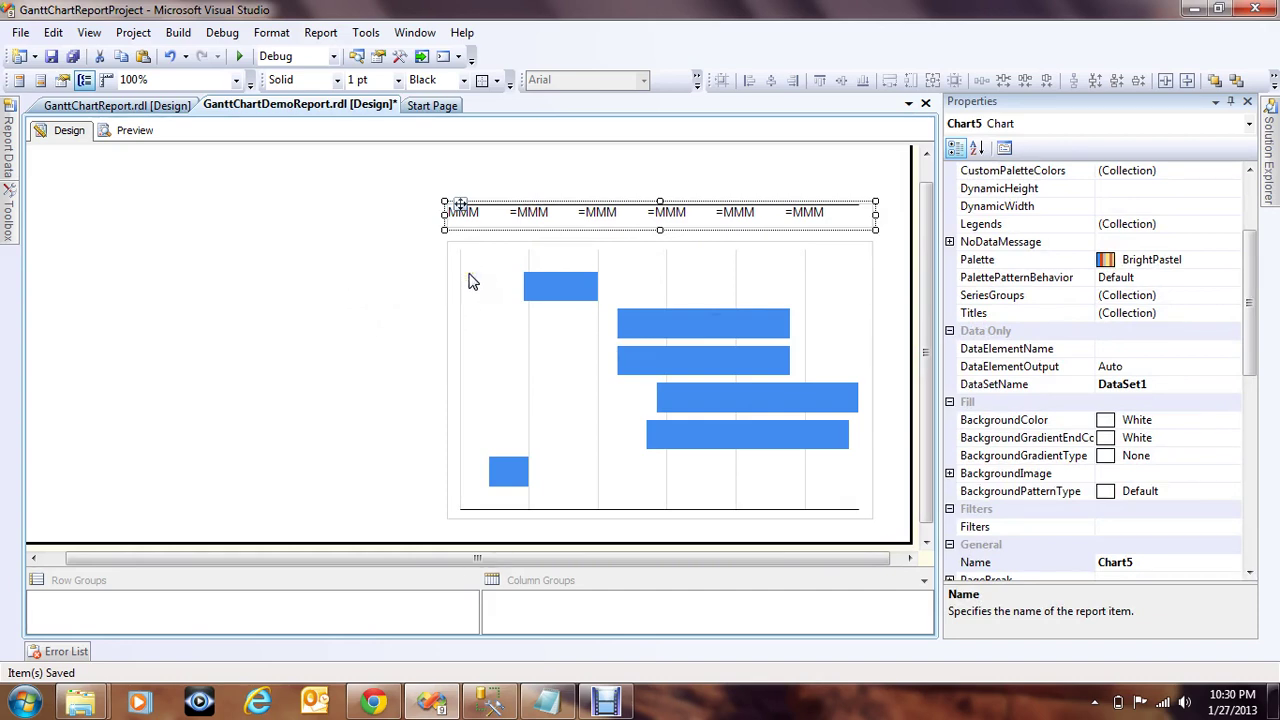
{"action": "left_click", "coordinate": [216, 242]}
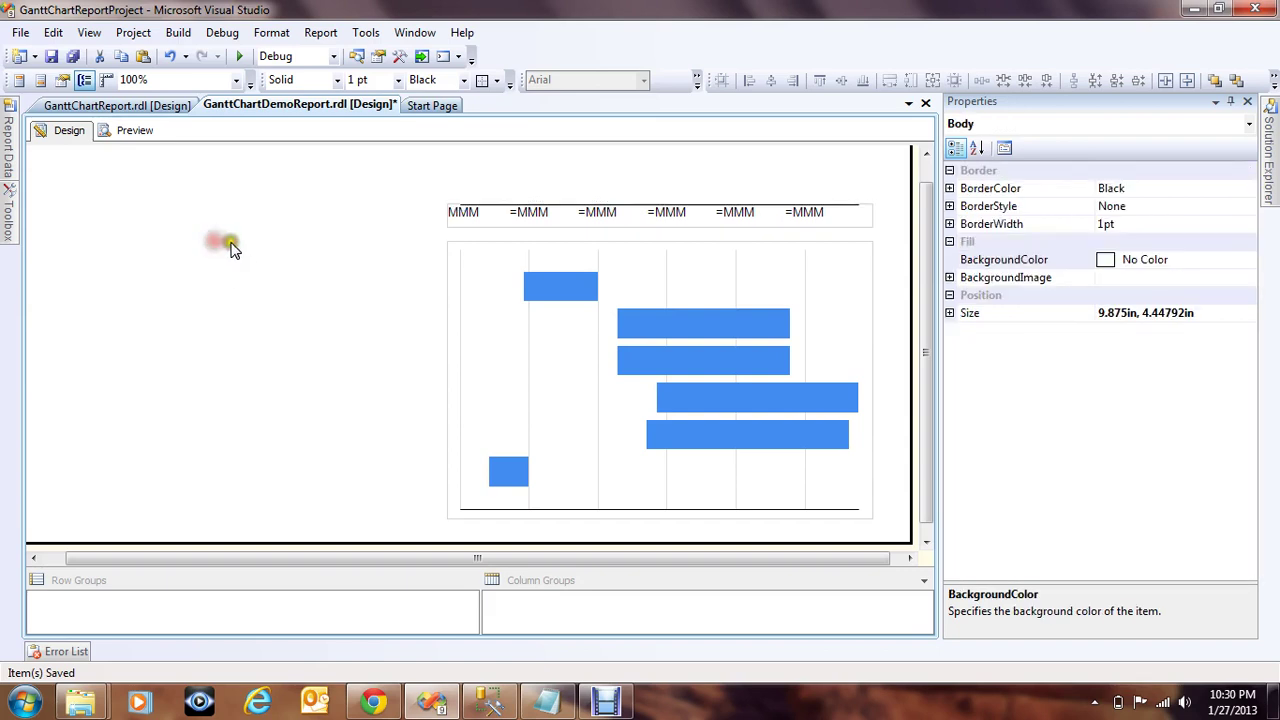
{"action": "left_click", "coordinate": [134, 131]}
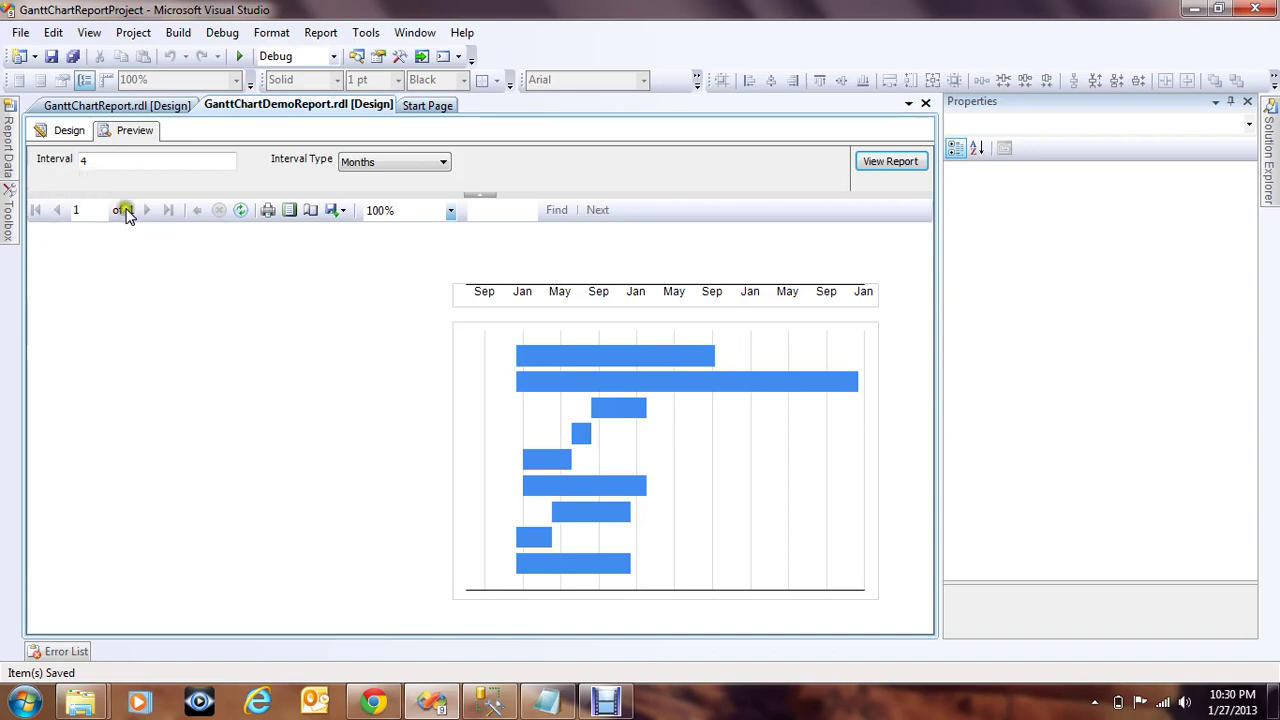
{"action": "left_click", "coordinate": [62, 130]}
Duplicate the month strip chart and place the copy directly above the original, aligned with its edges
{"action": "left_click", "coordinate": [500, 228]}
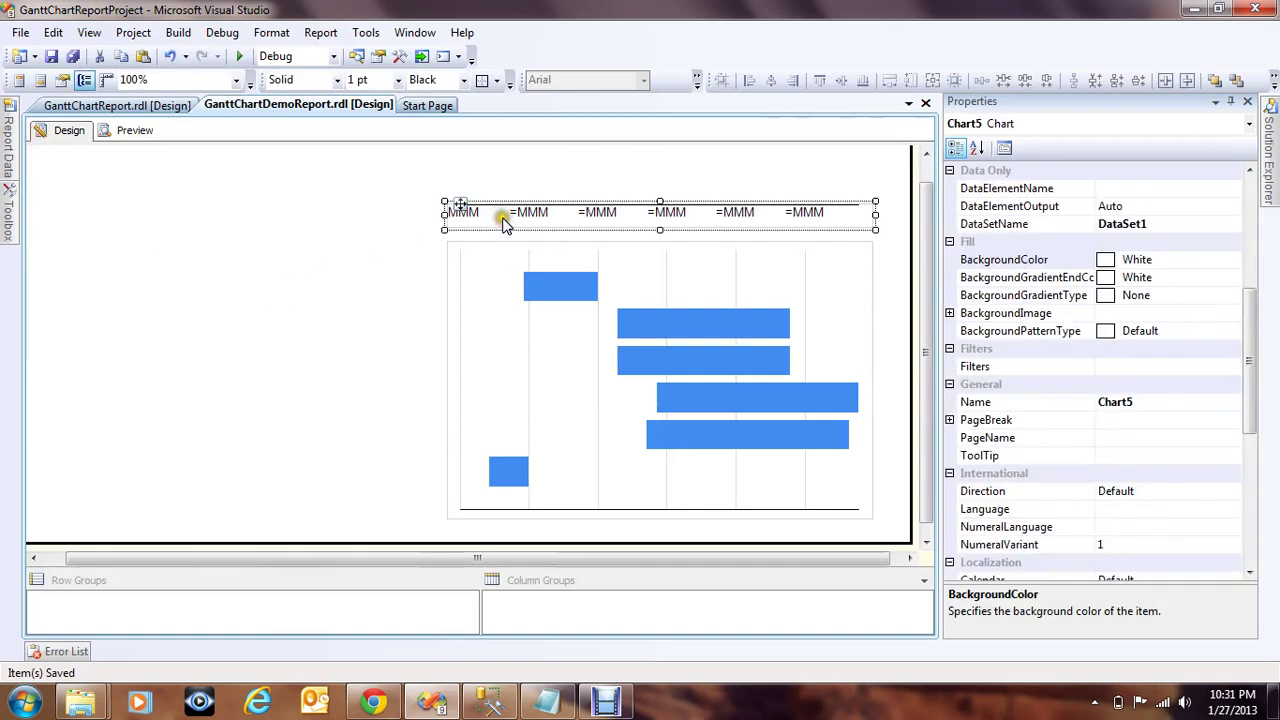
{"action": "key", "text": "ctrl+c"}
{"action": "key", "text": "ctrl+v"}
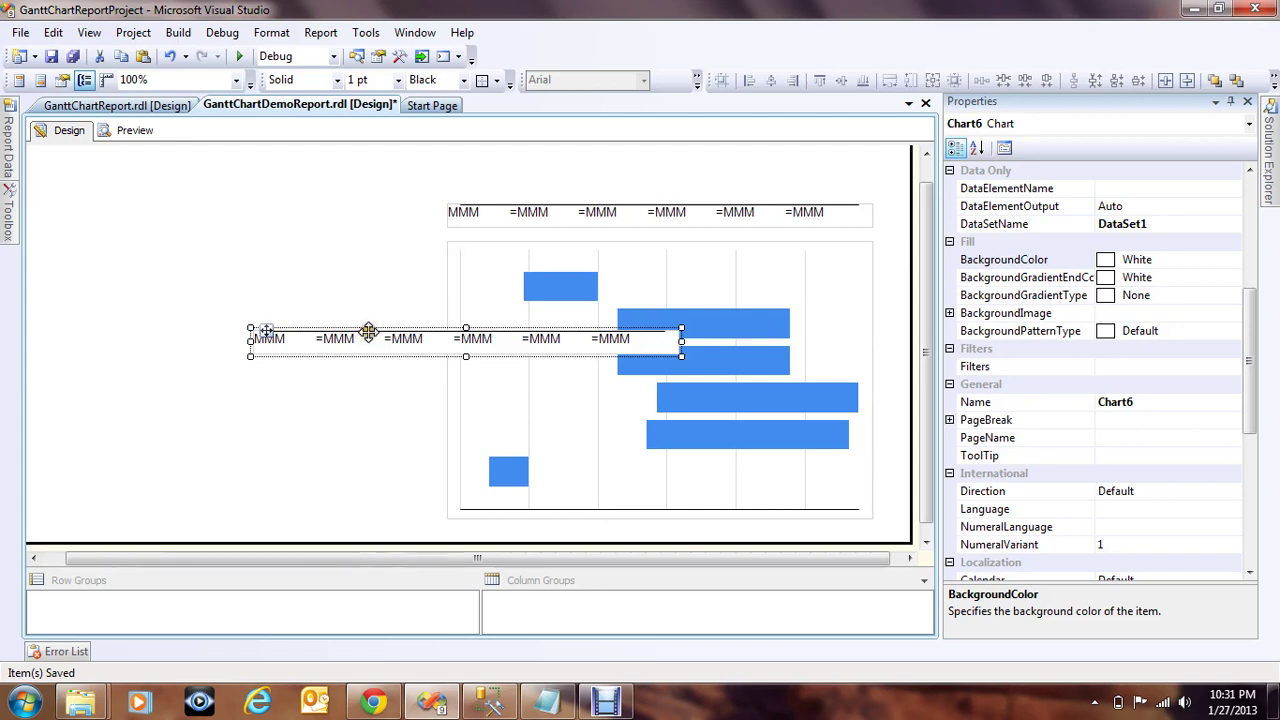
{"action": "left_click_drag", "start_coordinate": [366, 332], "coordinate": [566, 175]}
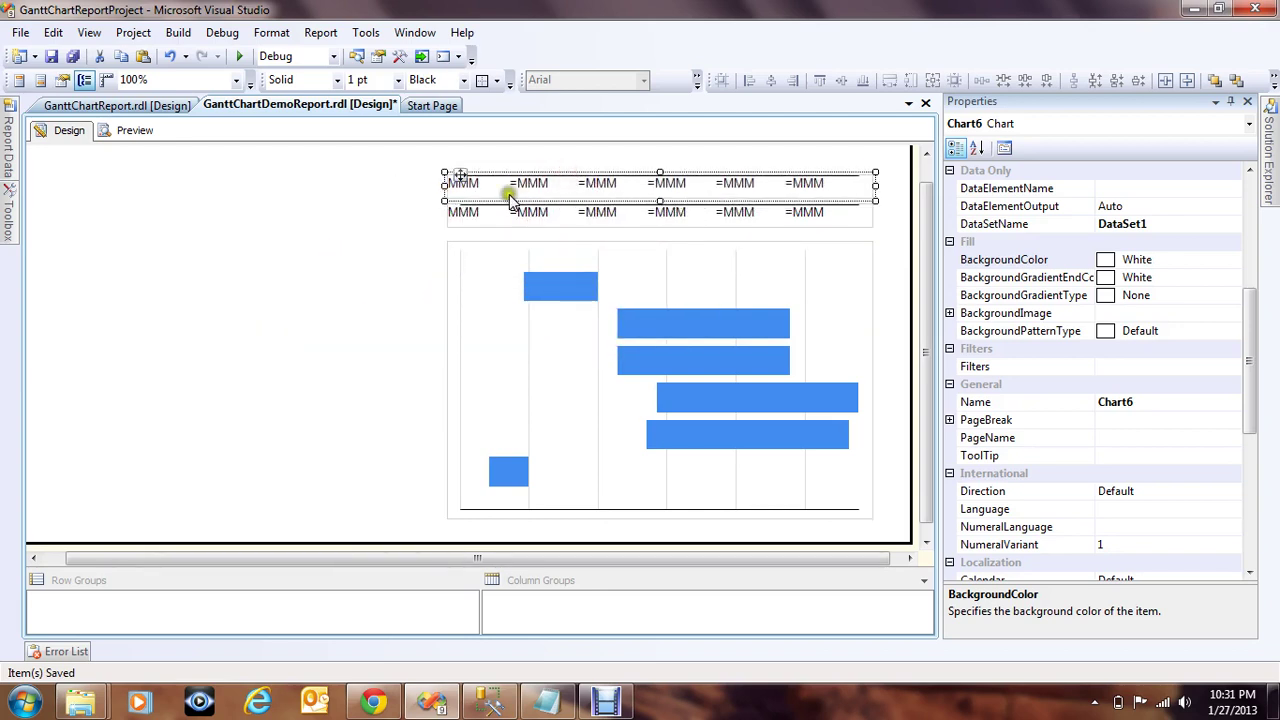
Set the LabelsFormat of the upper strip chart's date axis to ="YYYY"
{"action": "left_click", "coordinate": [537, 190]}
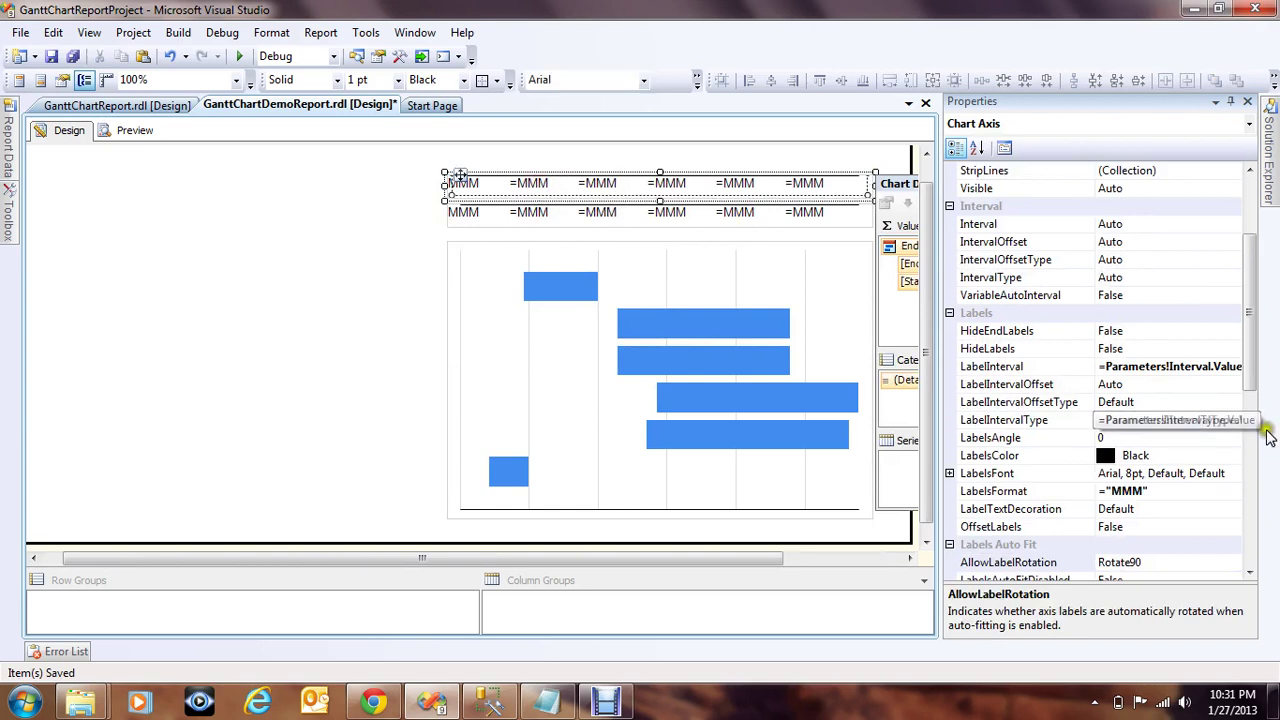
{"action": "left_click_drag", "start_coordinate": [1253, 370], "coordinate": [1245, 400]}
{"action": "left_click", "coordinate": [1138, 401]}
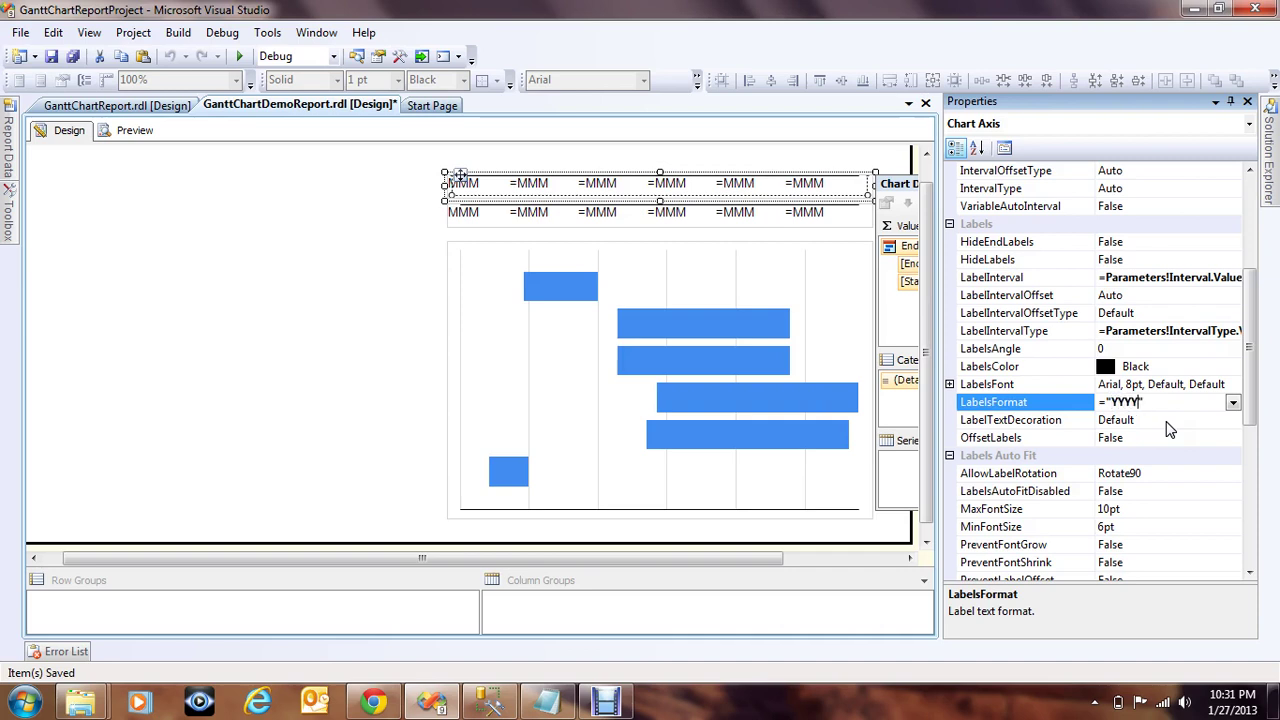
{"action": "left_click", "coordinate": [1160, 367]}
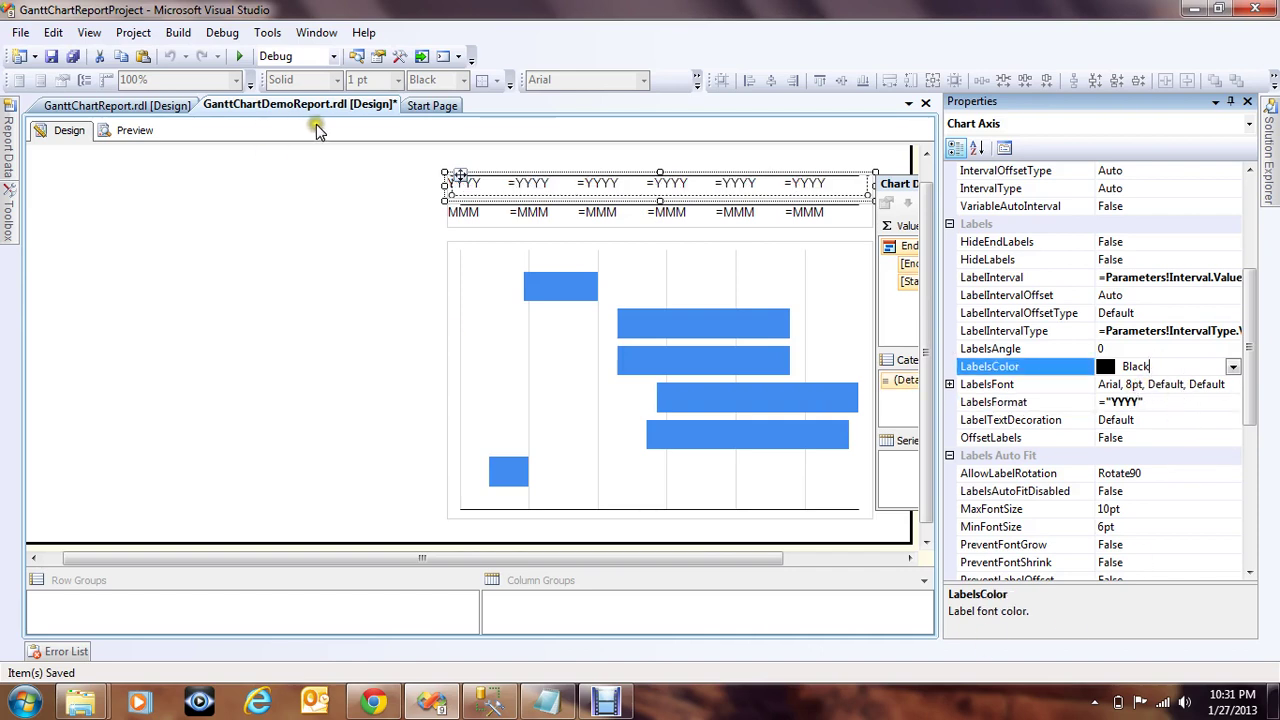
Replace the LabelInterval expression of the upper strip chart's axis with the fixed value 1
{"action": "left_click", "coordinate": [1210, 280]}
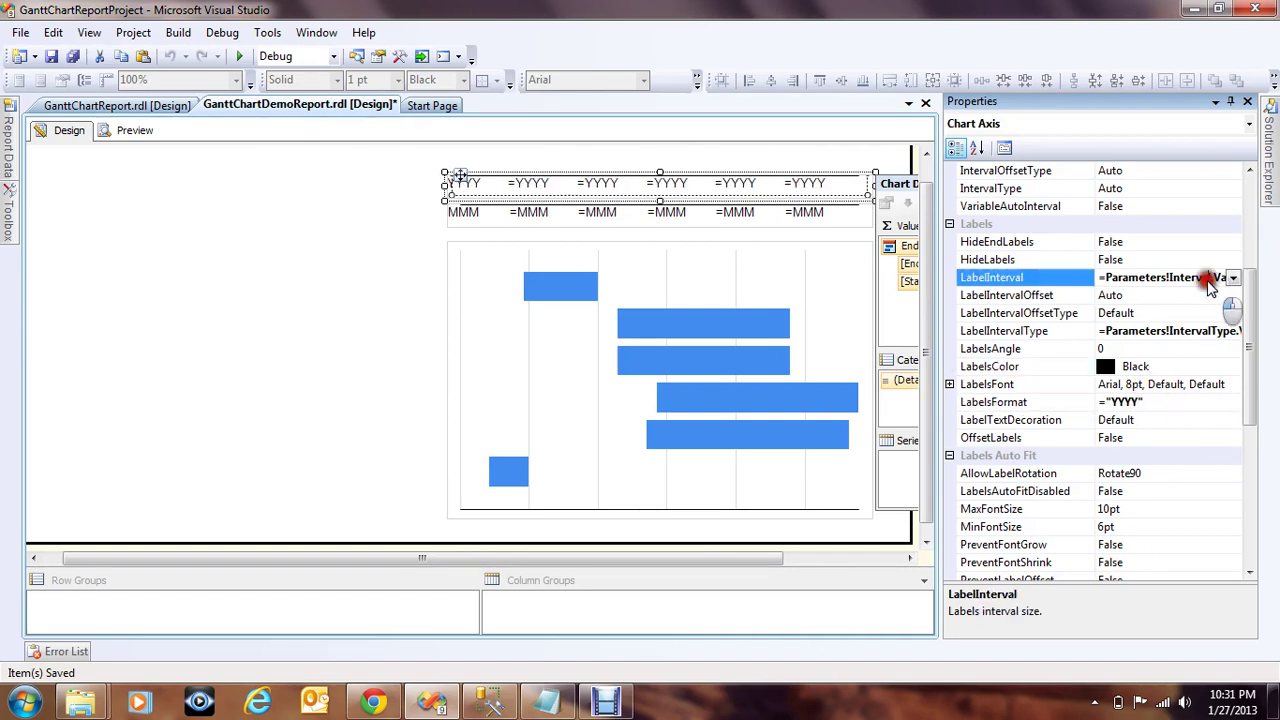
{"action": "left_click", "coordinate": [1233, 278]}
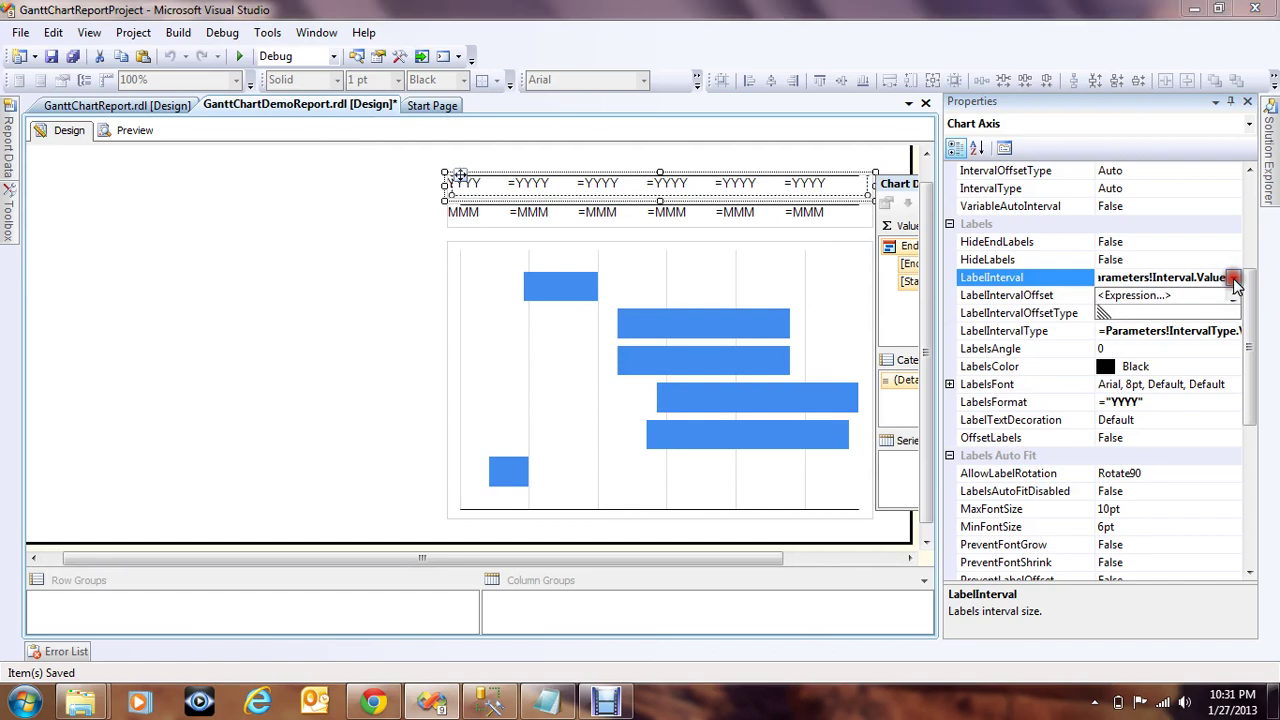
{"action": "left_click", "coordinate": [1133, 278]}
{"action": "double_click", "coordinate": [1133, 278]}
{"action": "key", "text": "Delete"}
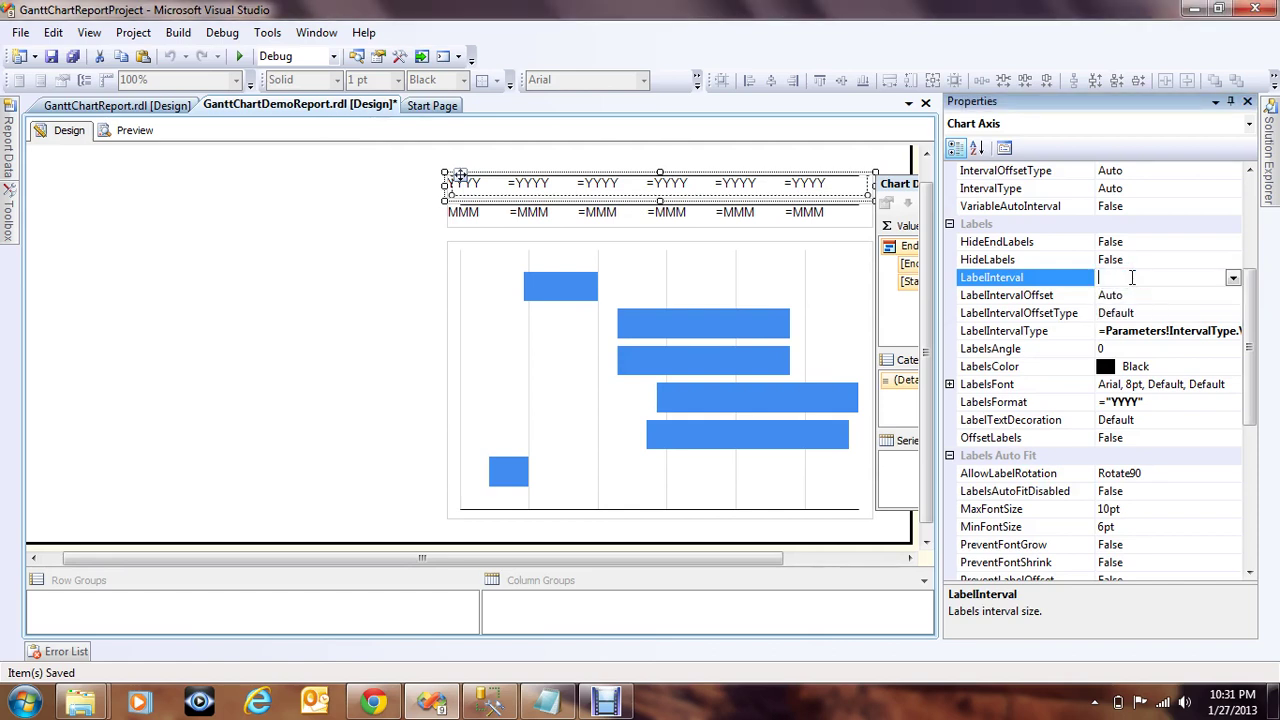
Replace the LabelIntervalType expression of the upper strip chart's axis with Years
{"action": "left_click", "coordinate": [1137, 333]}
{"action": "double_click", "coordinate": [1137, 335]}
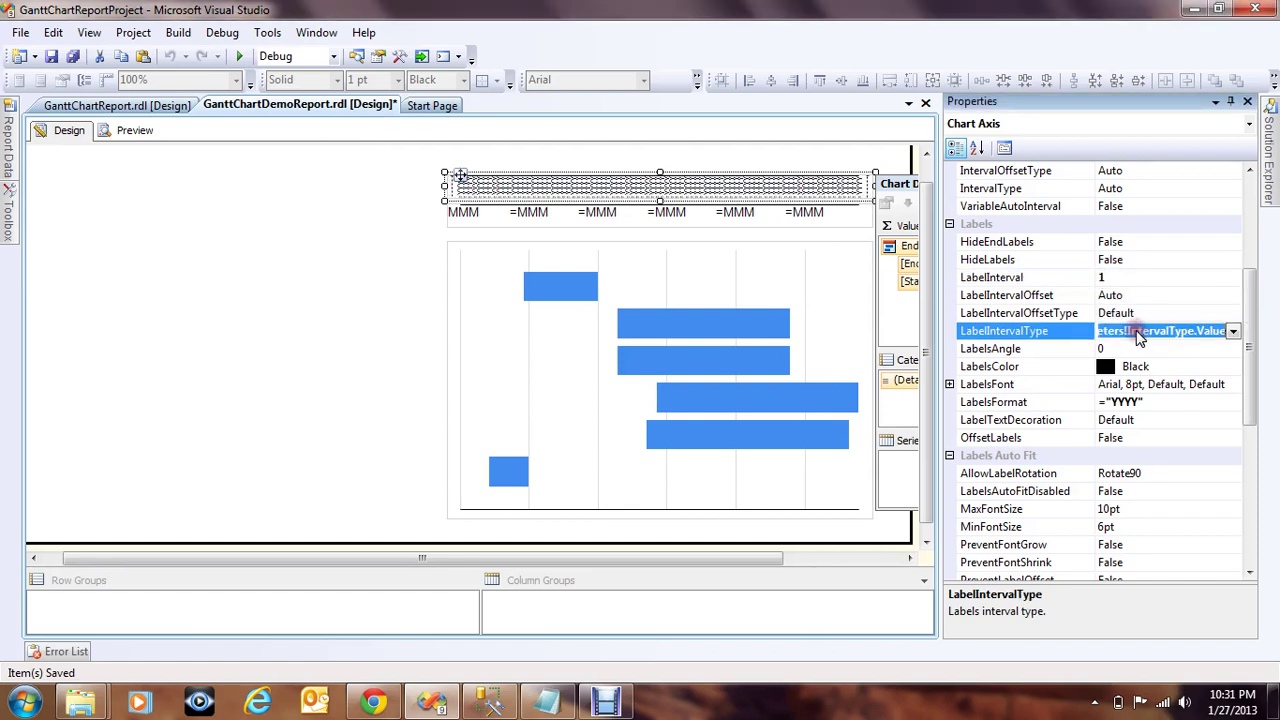
{"action": "key", "text": "Delete"}
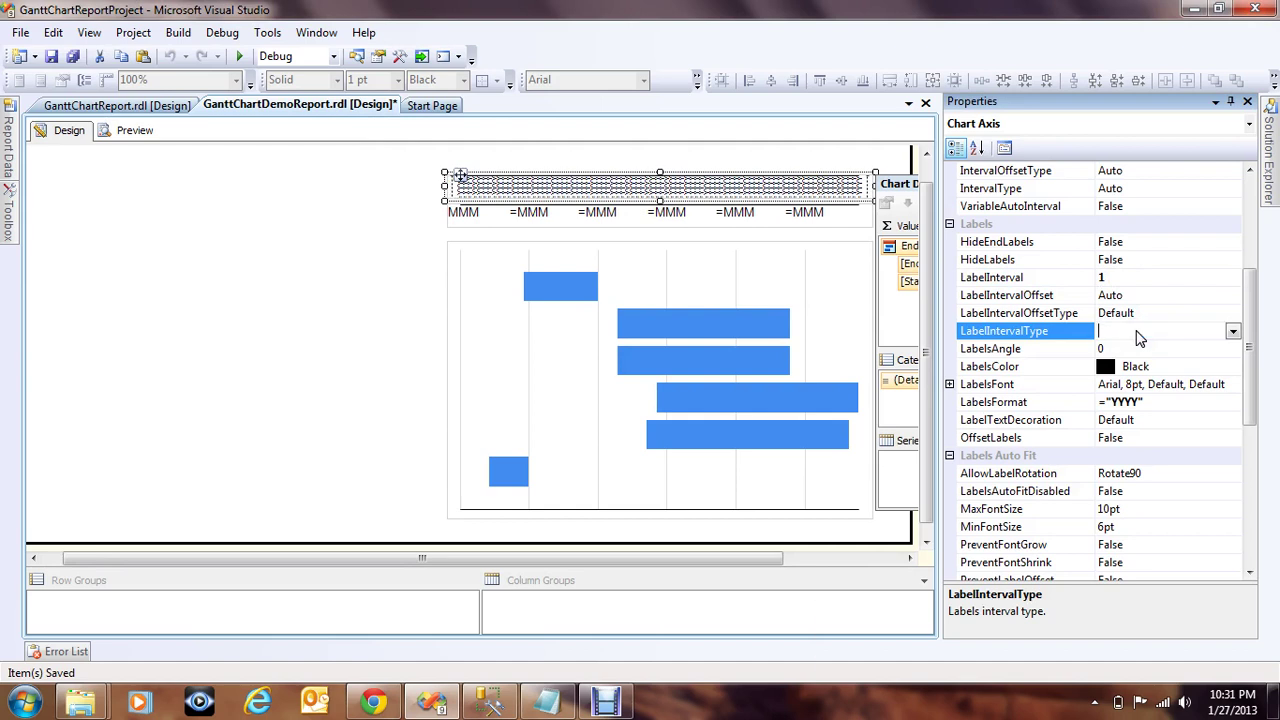
{"action": "type", "text": "Years"}
{"action": "left_click", "coordinate": [1125, 282]}
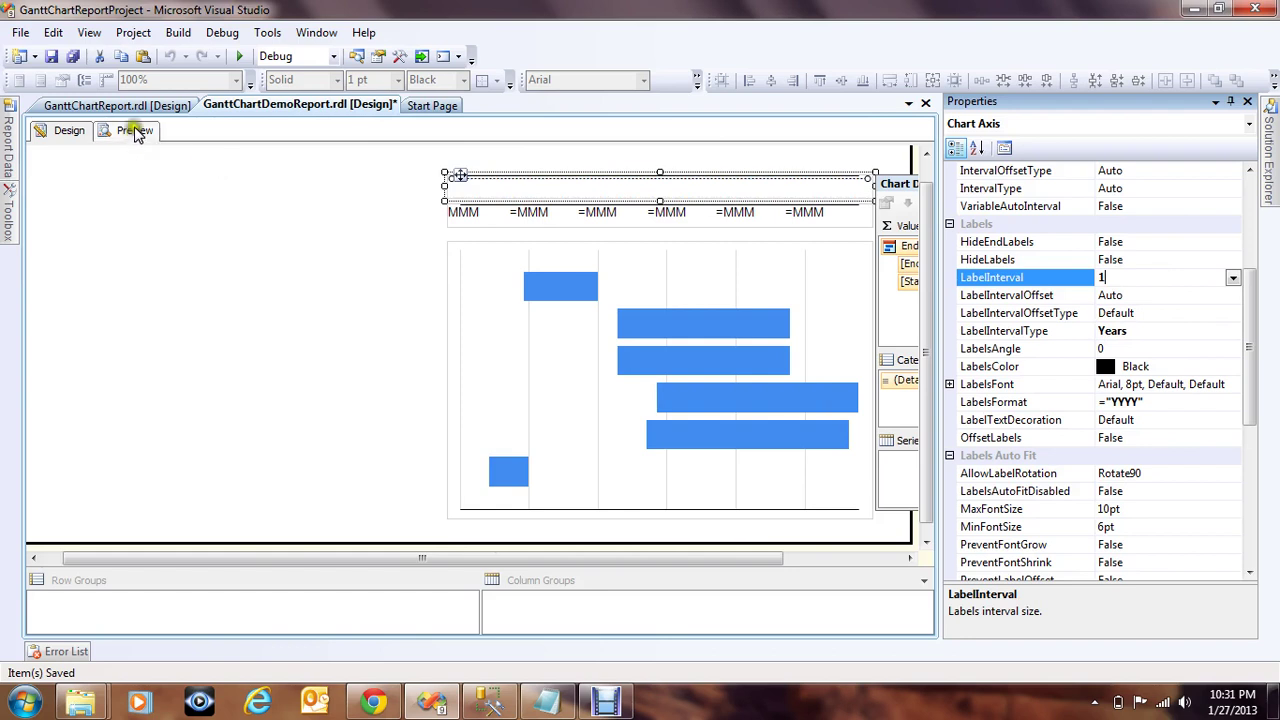
Preview the report to check the year labels above the month strip, and return to the design
{"action": "left_click", "coordinate": [1147, 401]}
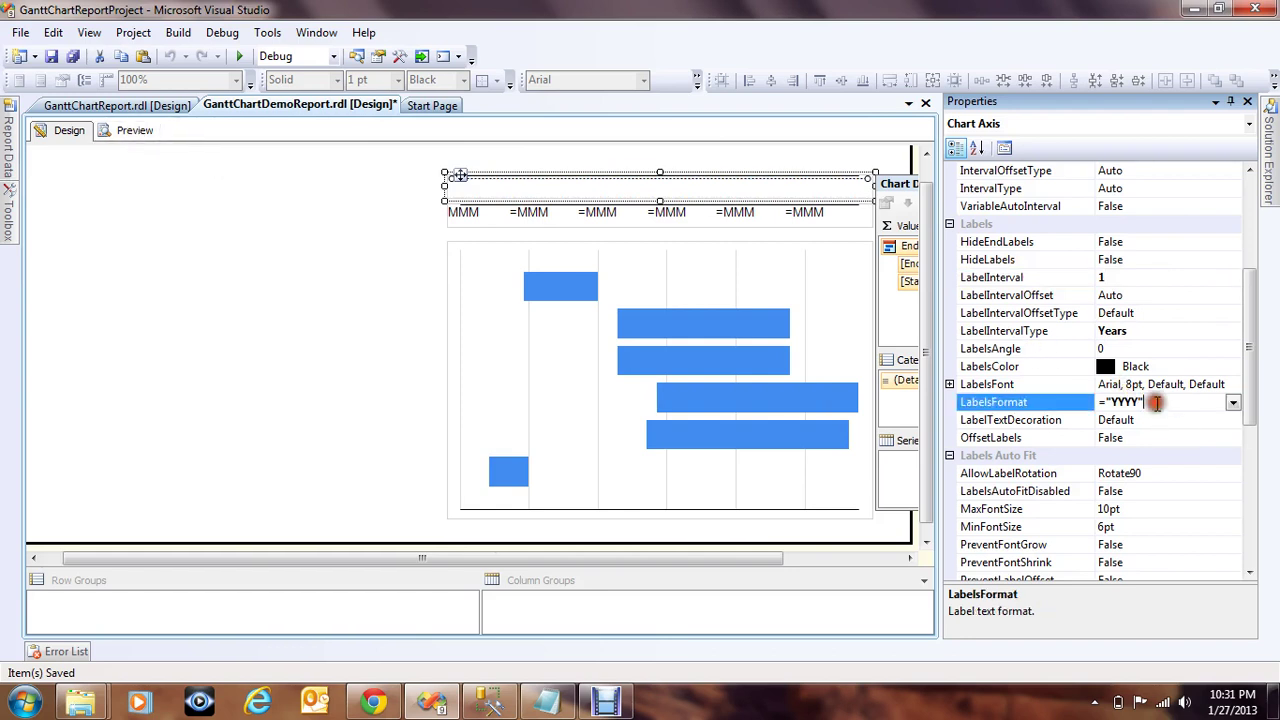
{"action": "left_click", "coordinate": [136, 132]}
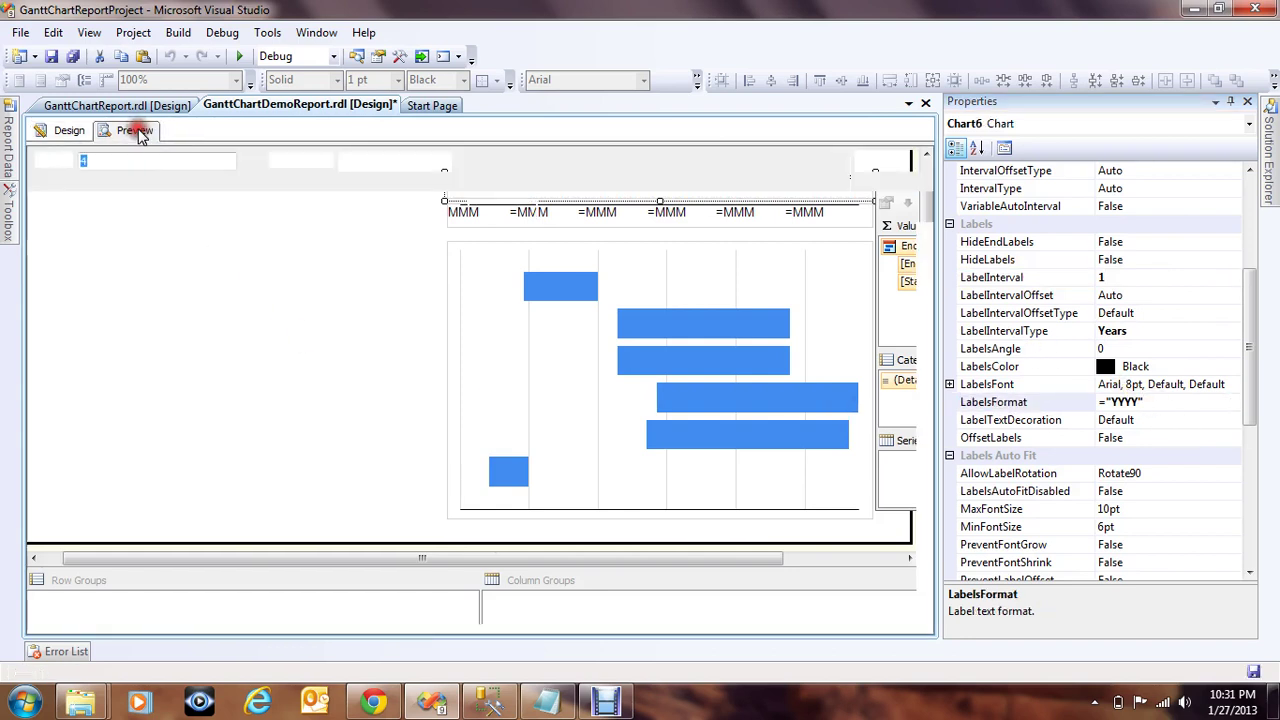
{"action": "left_click", "coordinate": [66, 131]}
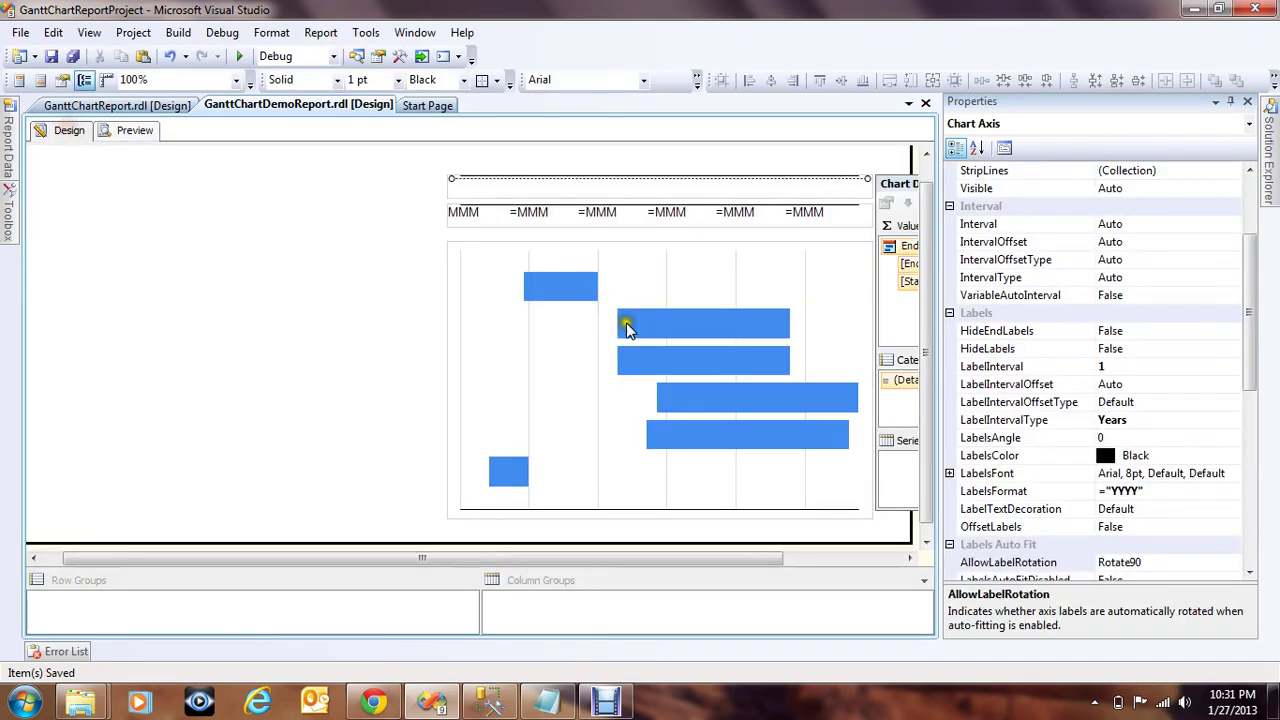
Set the upper strip axis's LabelsFormat to lowercase ="yyyy" and preview the report to check the year header
{"action": "left_click", "coordinate": [1134, 491]}
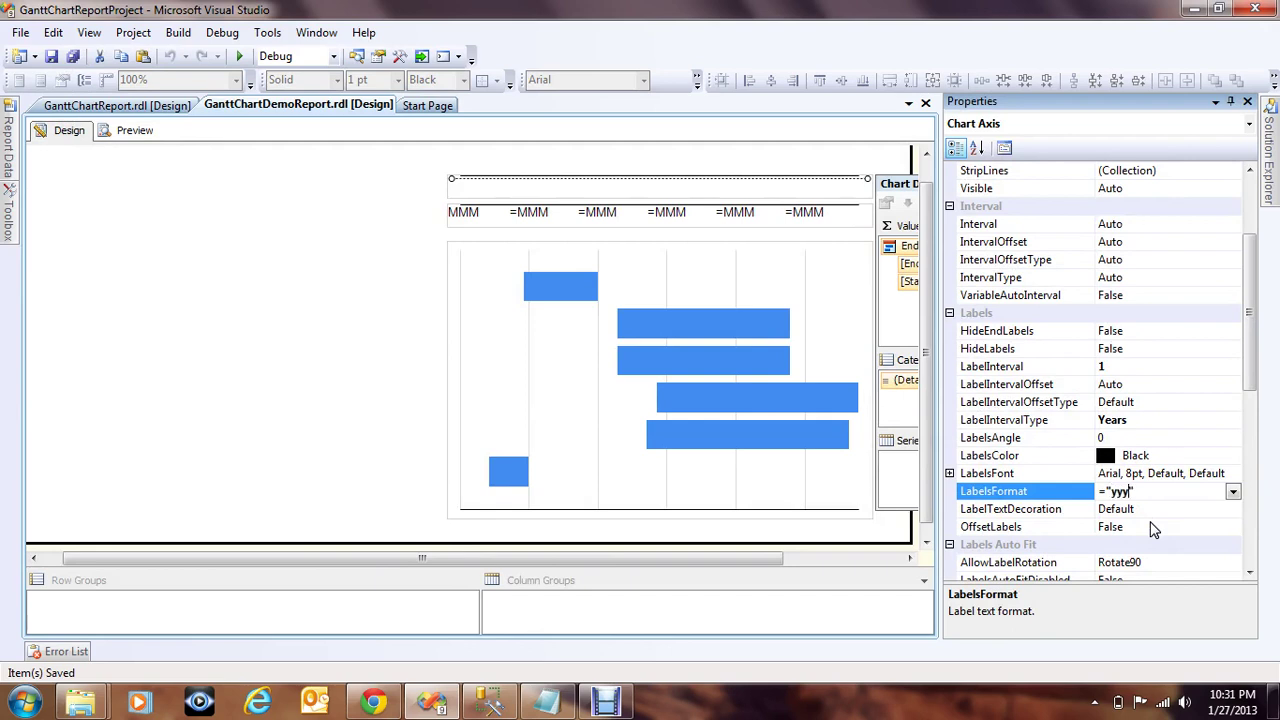
{"action": "left_click", "coordinate": [1166, 455]}
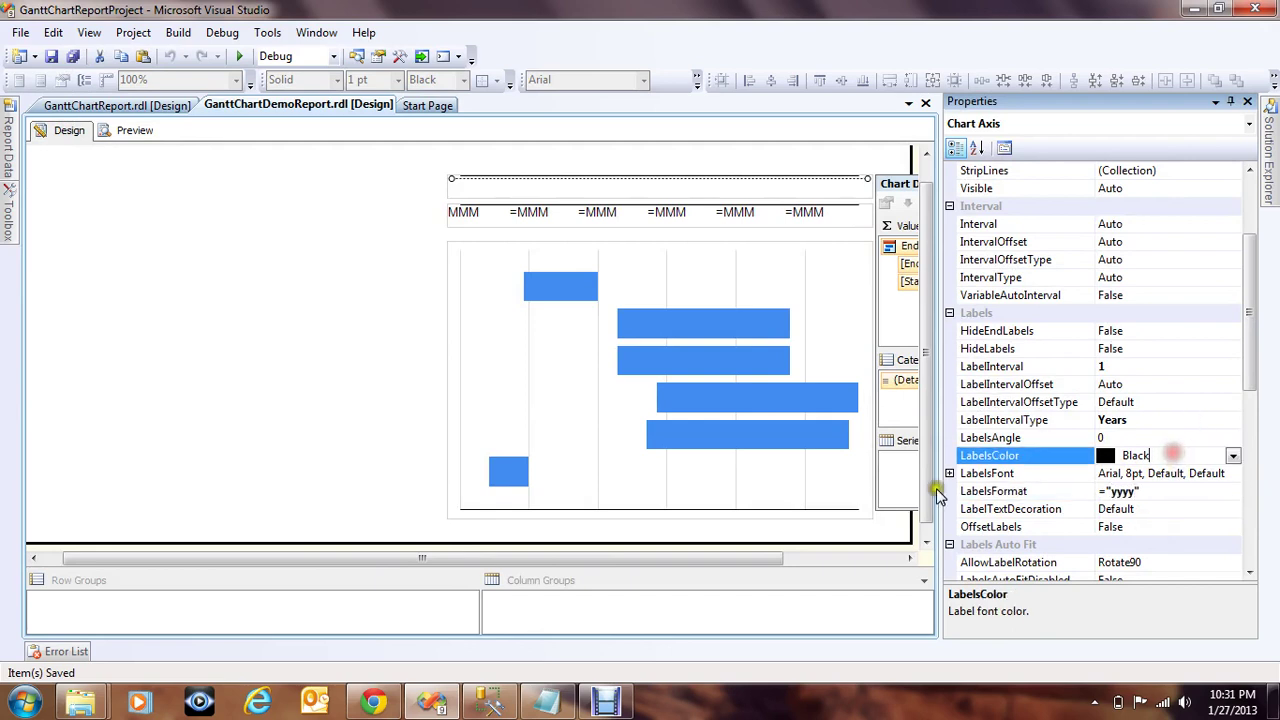
{"action": "left_click", "coordinate": [219, 255]}
{"action": "left_click", "coordinate": [127, 137]}
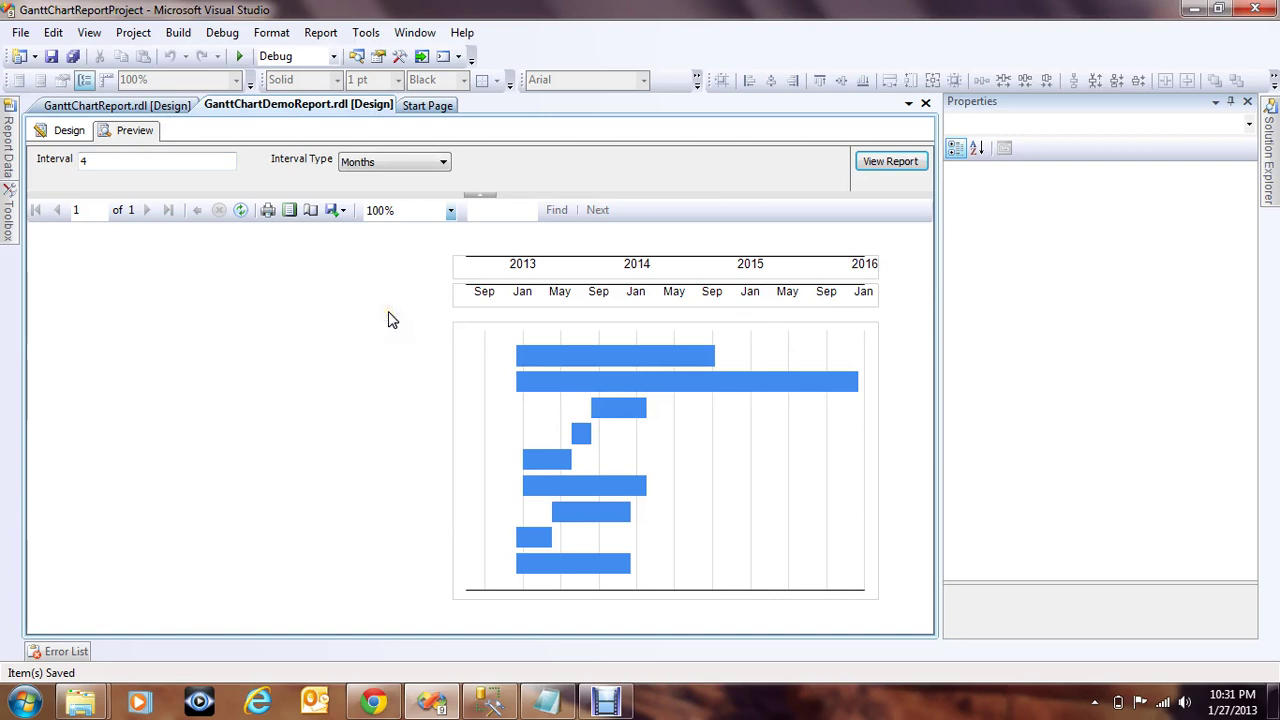
{"action": "left_click", "coordinate": [64, 137]}
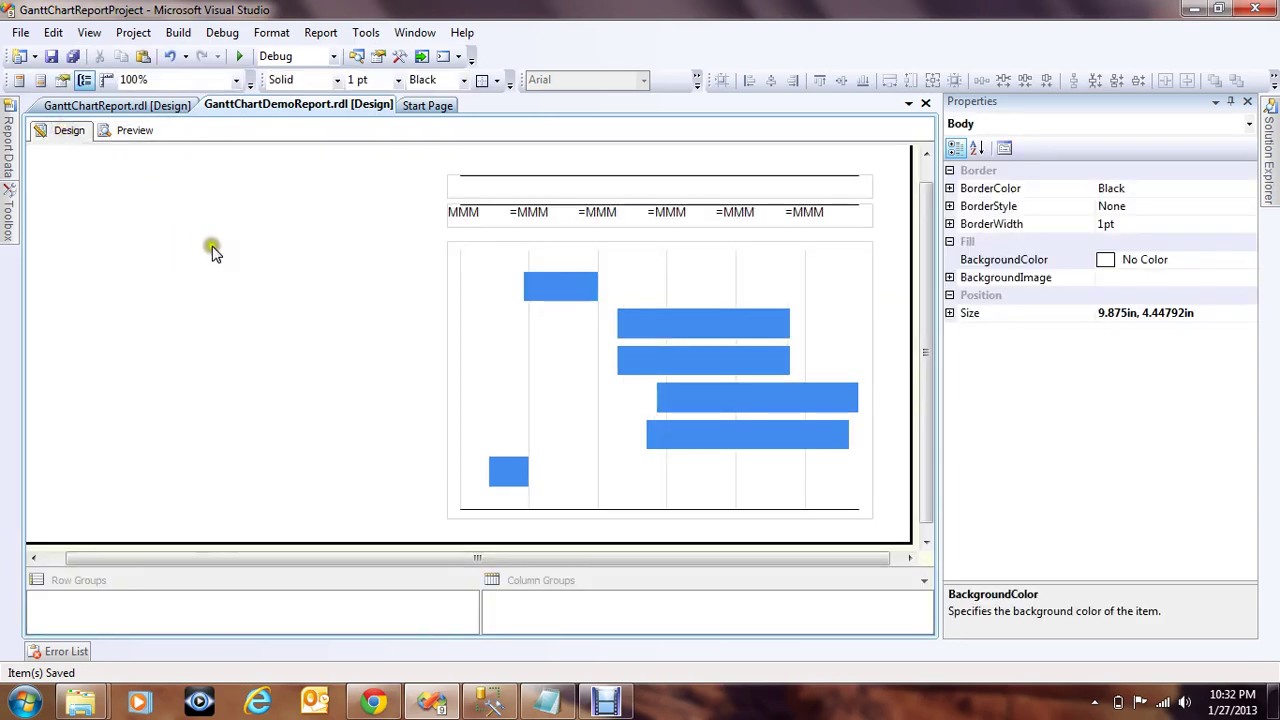
Place a narrowed copy of the range bar chart beside the original and compare the layout with the reference Gantt image in Chrome
{"action": "left_click", "coordinate": [490, 285]}
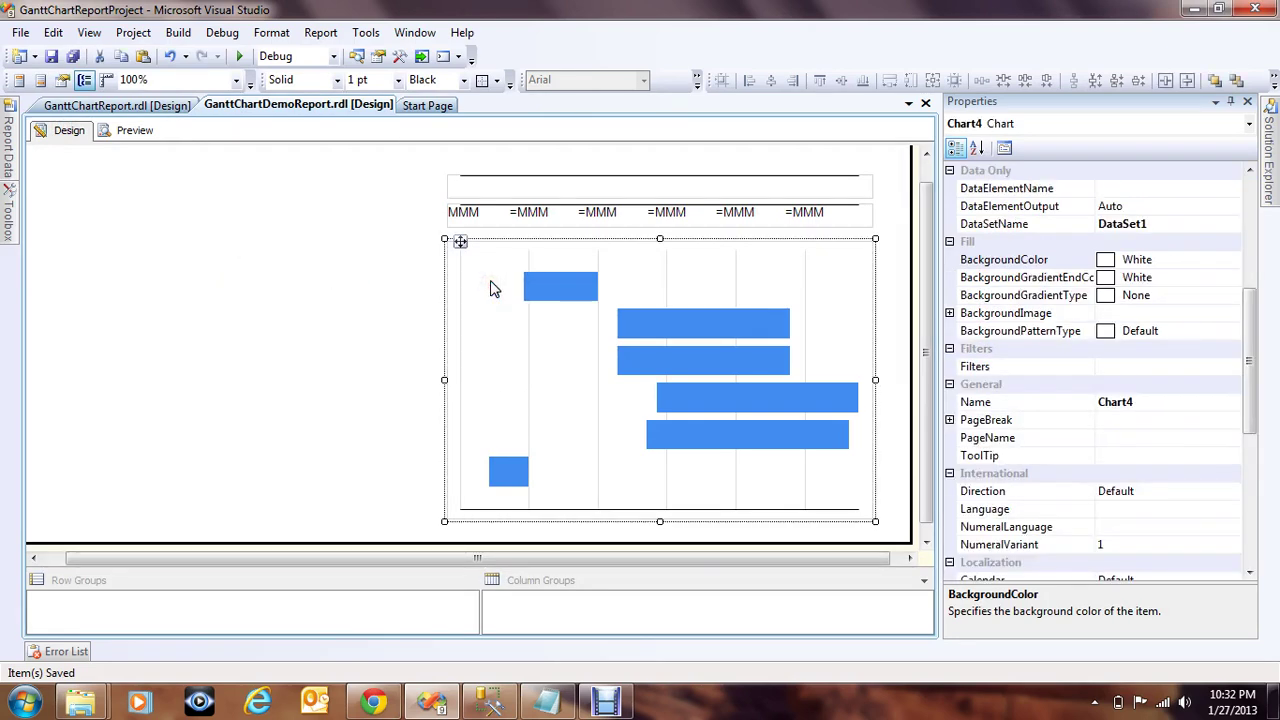
{"action": "key", "text": "ctrl+v"}
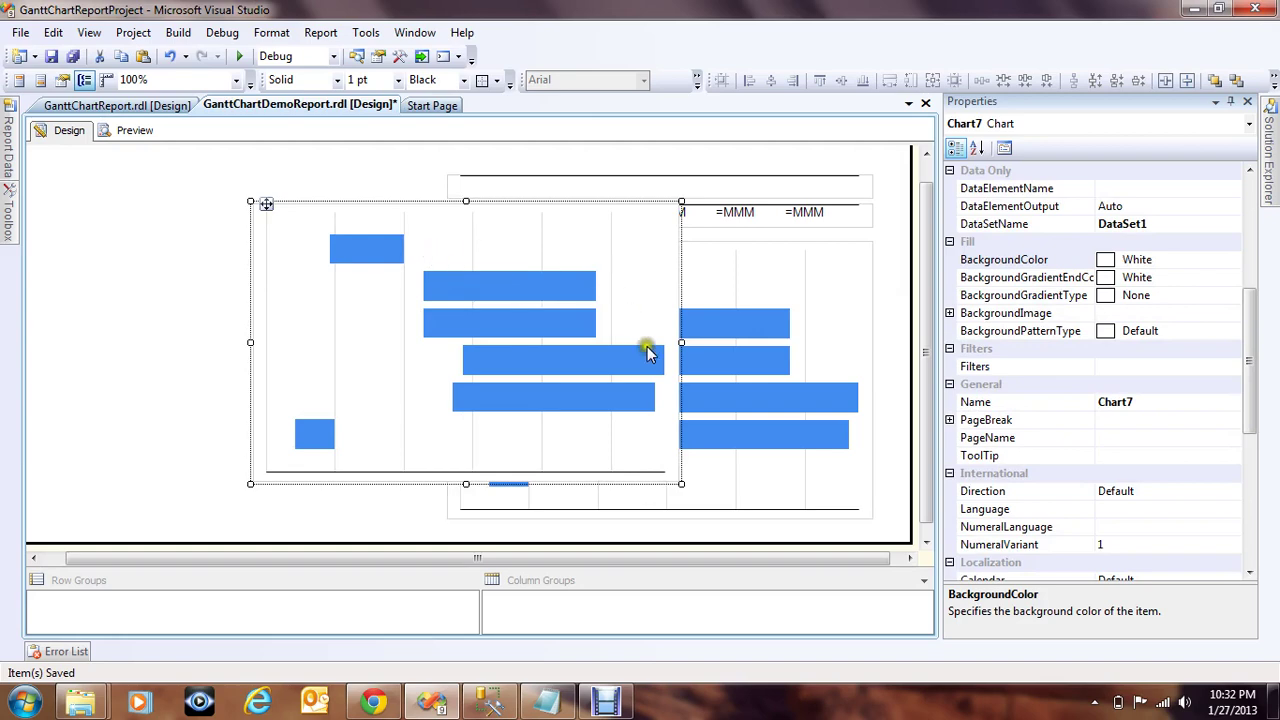
{"action": "left_click_drag", "start_coordinate": [681, 342], "coordinate": [435, 342]}
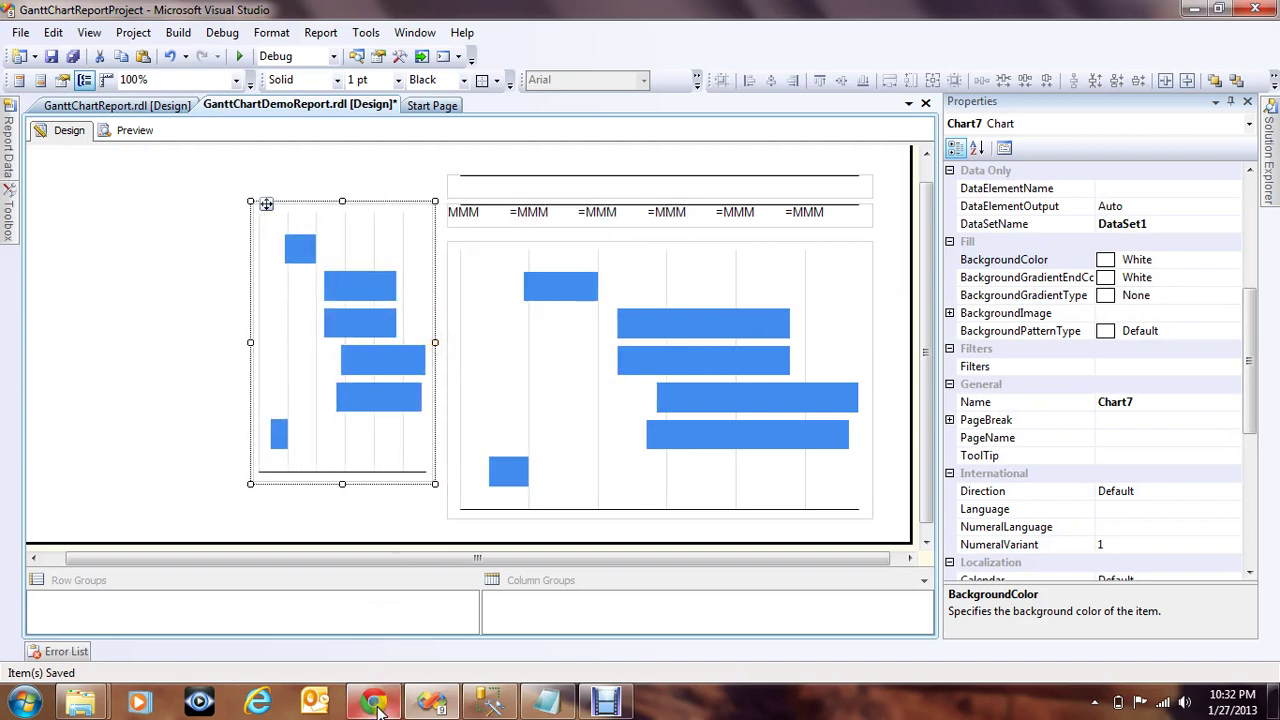
{"action": "left_click", "coordinate": [373, 702]}
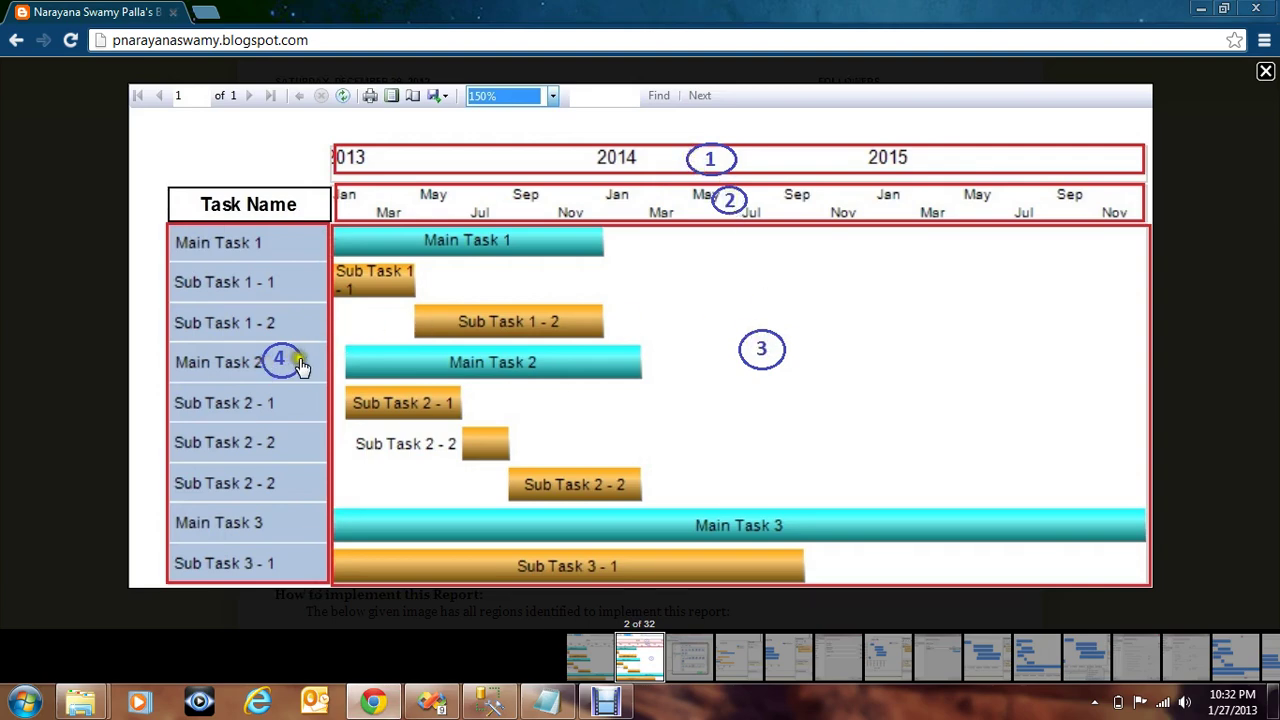
{"action": "left_click", "coordinate": [434, 702]}
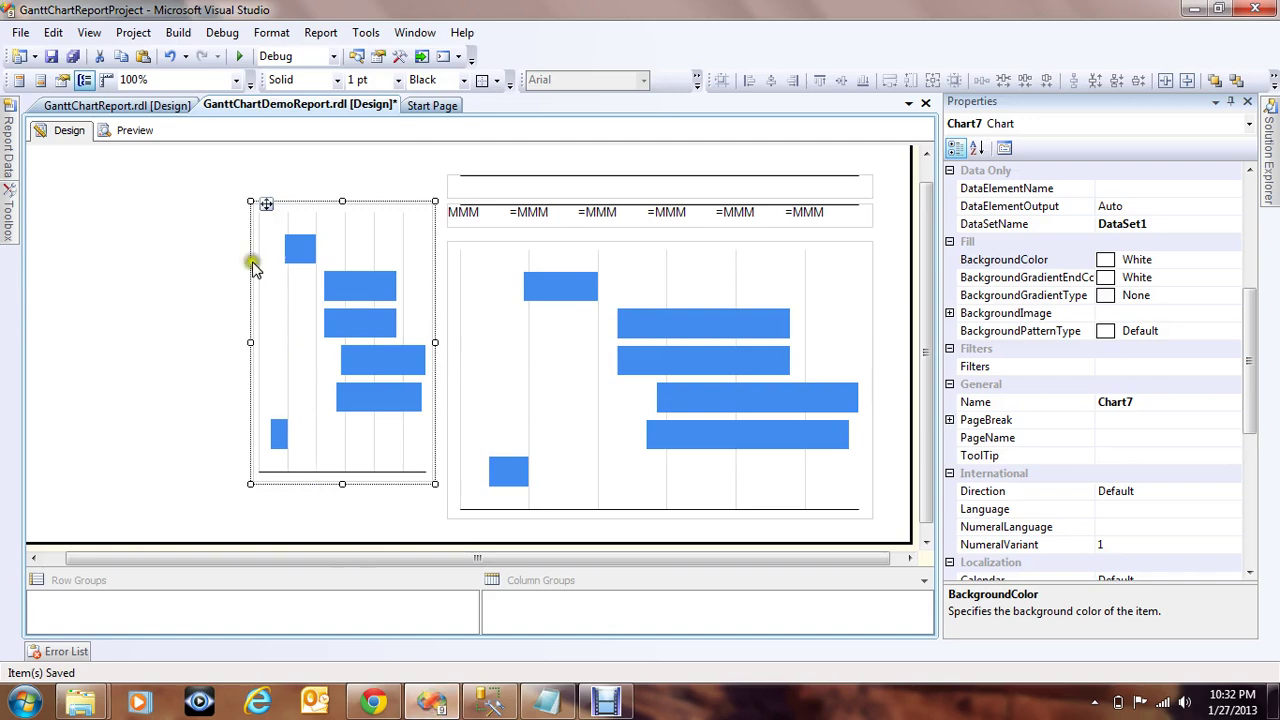
Replace the EndDate series in the narrow chart's values with the TempEnd field
{"action": "left_click", "coordinate": [185, 262]}
{"action": "left_click", "coordinate": [351, 286]}
{"action": "left_click", "coordinate": [395, 260]}
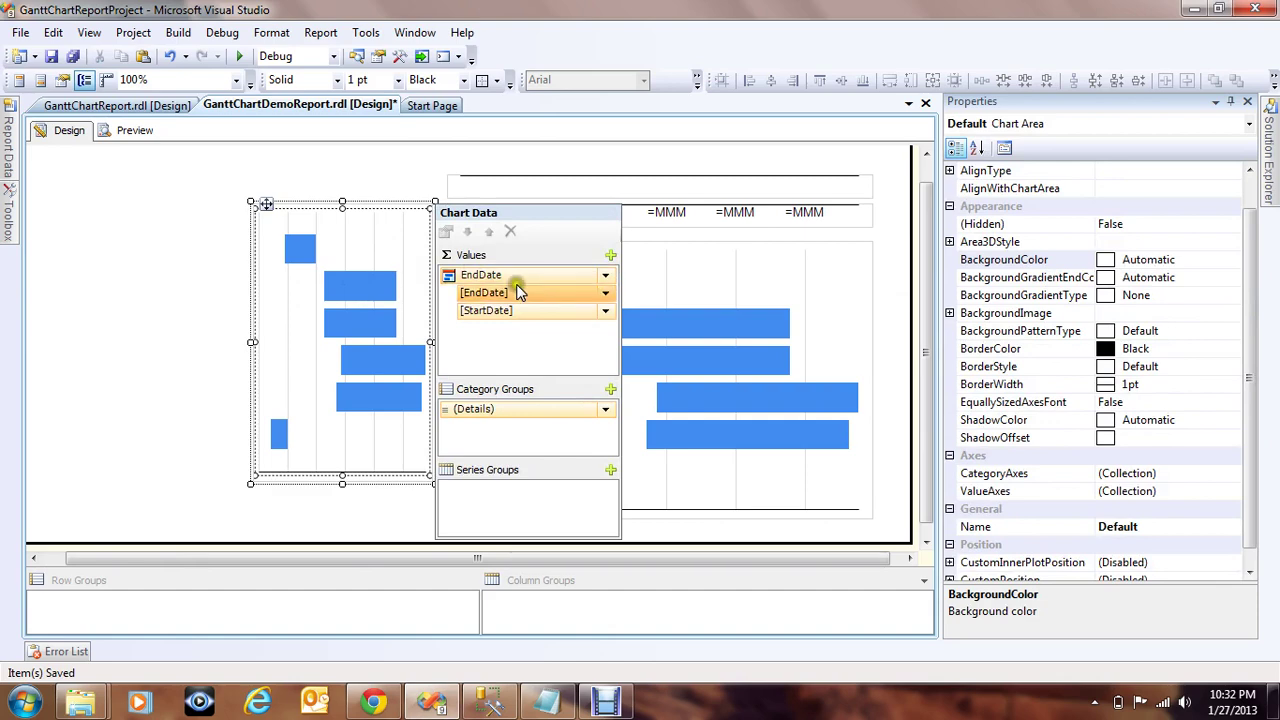
{"action": "right_click", "coordinate": [498, 272]}
{"action": "left_click", "coordinate": [563, 289]}
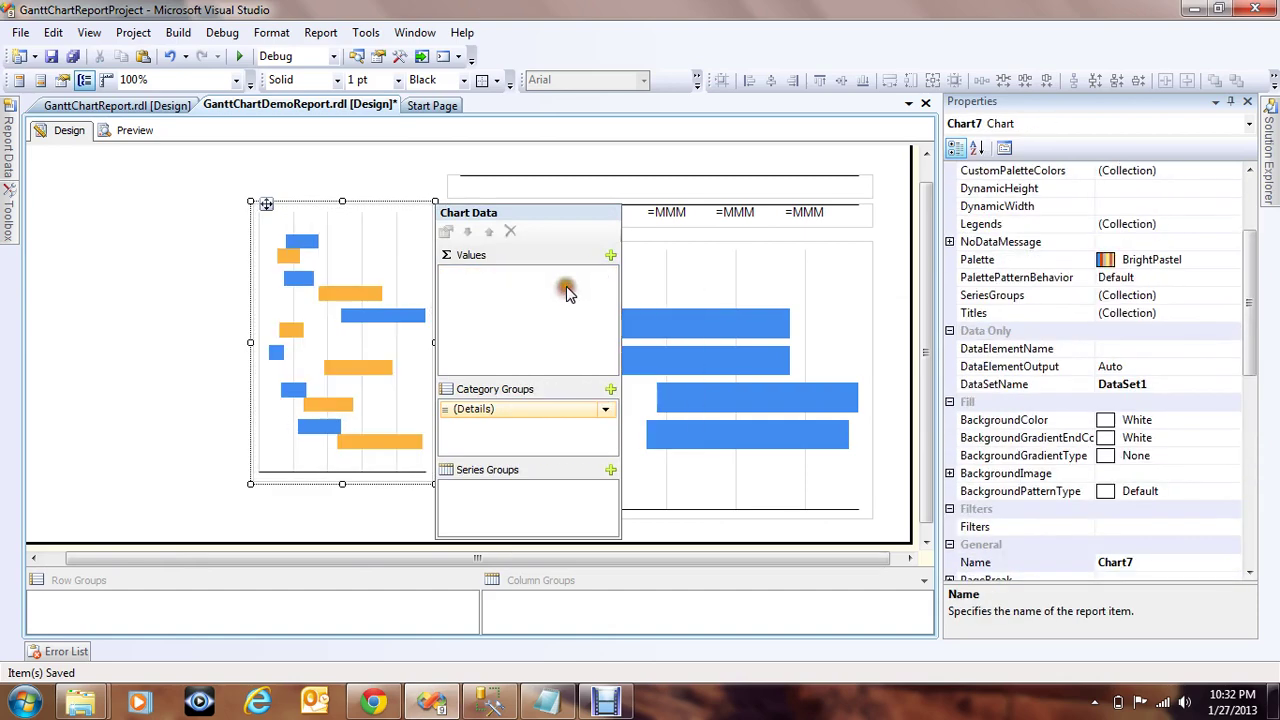
{"action": "left_click", "coordinate": [611, 255]}
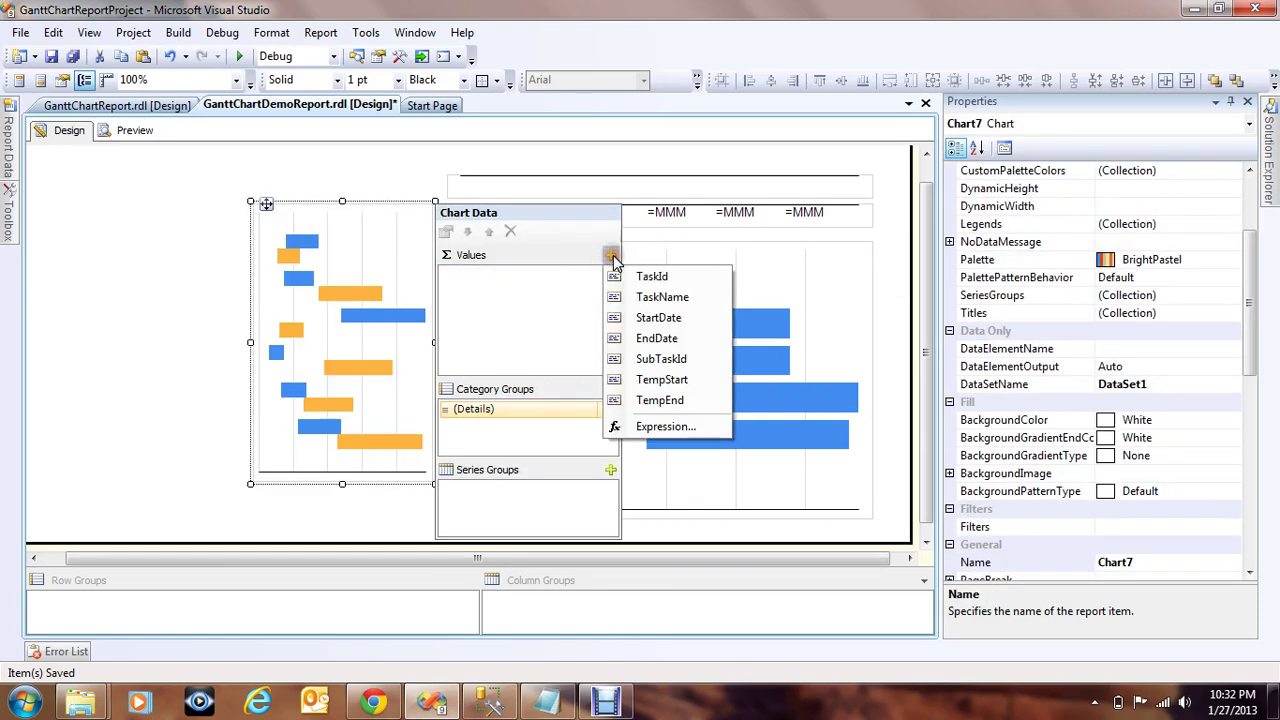
{"action": "left_click", "coordinate": [679, 400]}
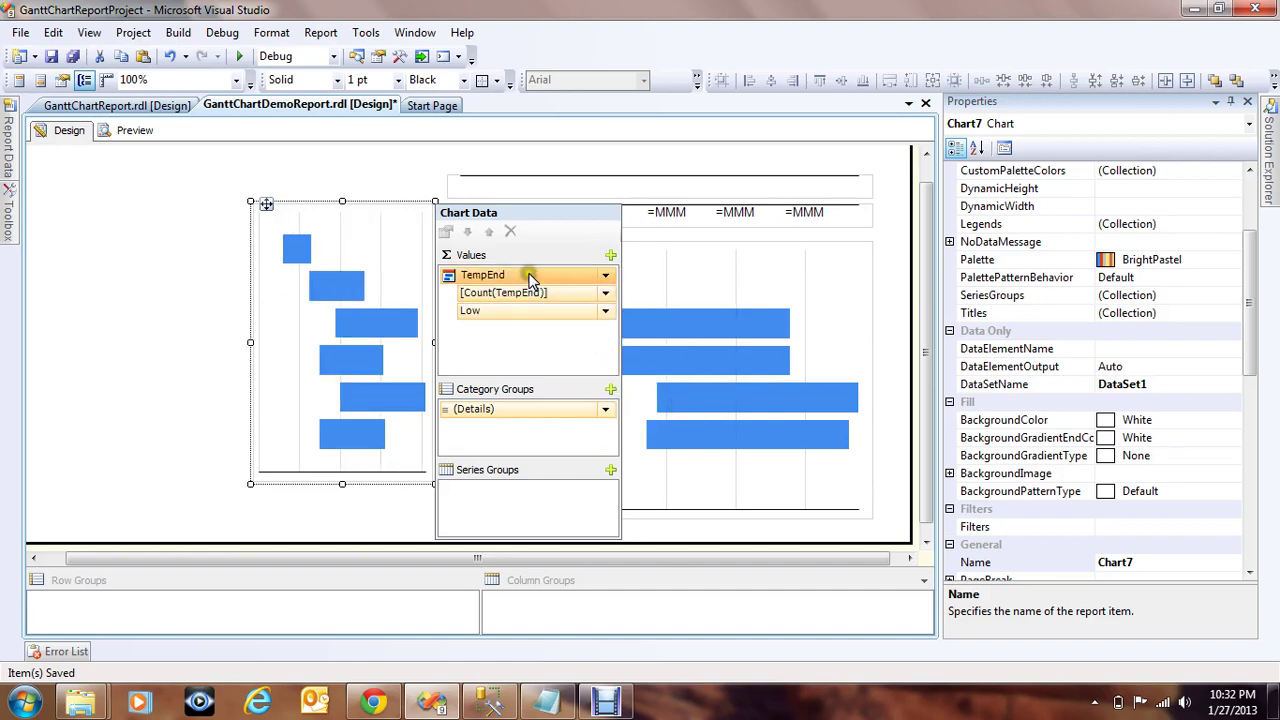
Set the TempEnd series' top value to [TempEnd] and bottom value to [TempStart], and save all files
{"action": "right_click", "coordinate": [532, 279]}
{"action": "left_click", "coordinate": [583, 431]}
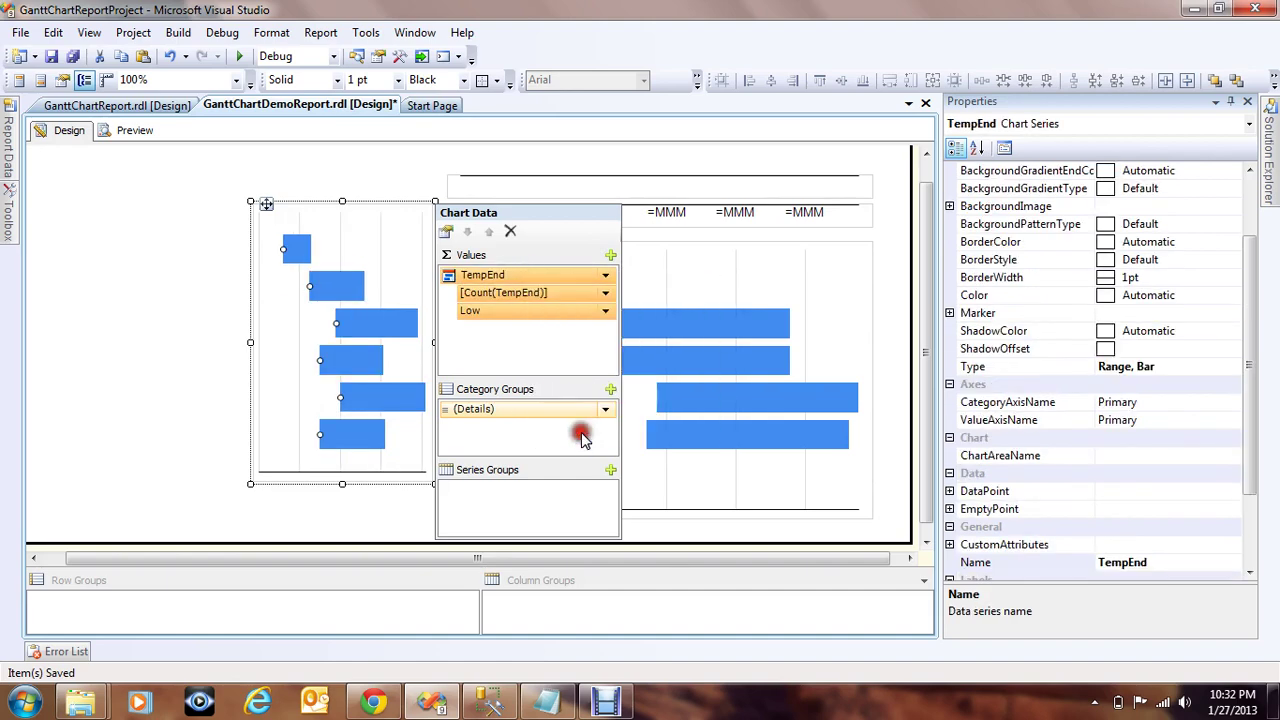
{"action": "double_click", "coordinate": [598, 215]}
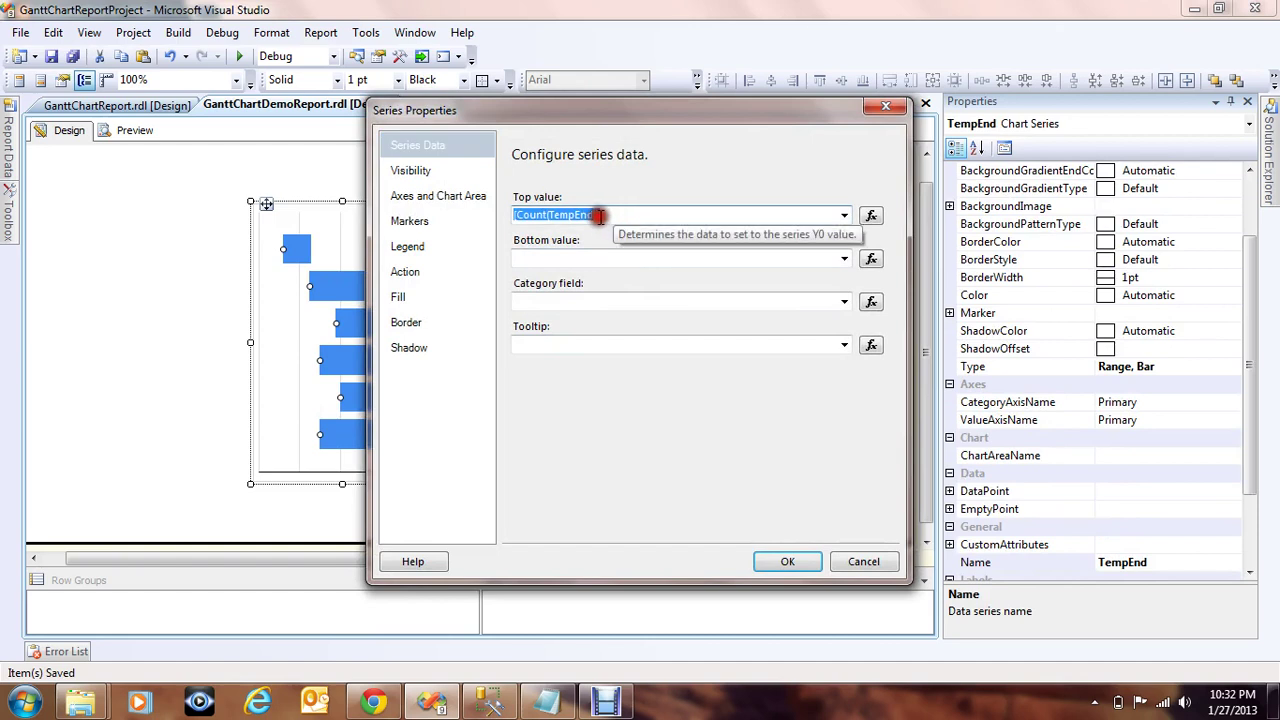
{"action": "key", "text": "Delete"}
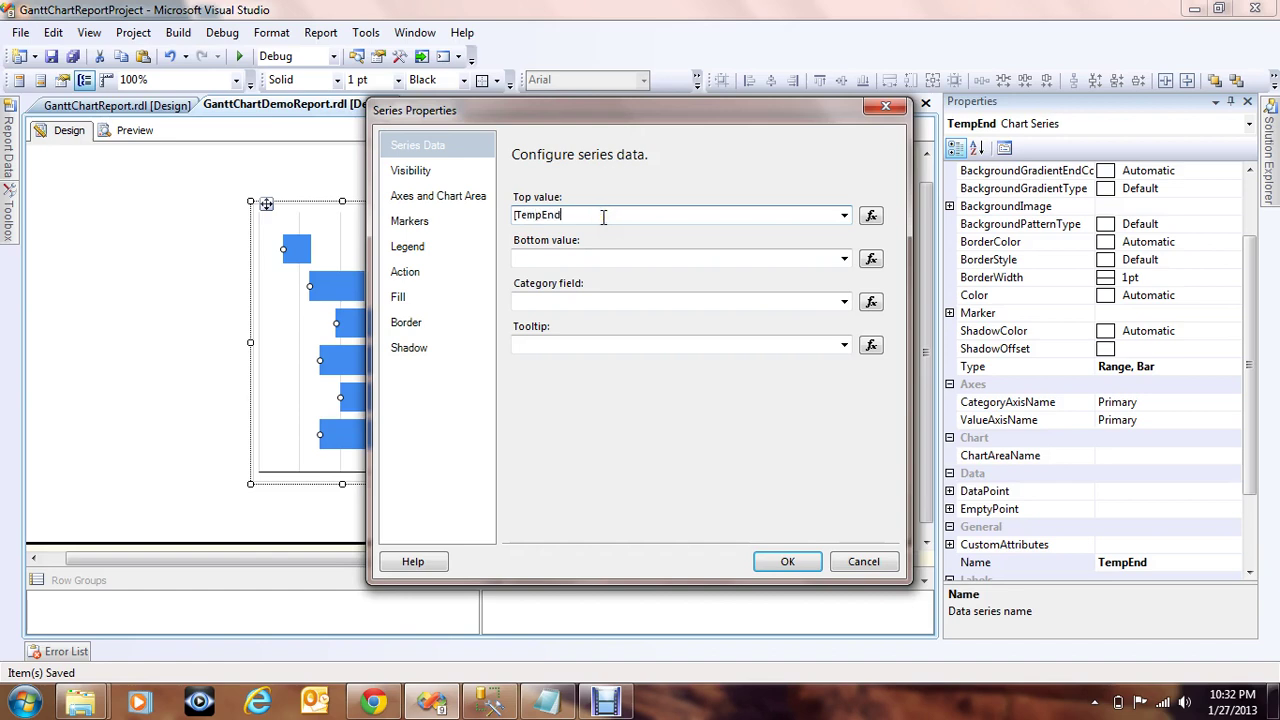
{"action": "left_click", "coordinate": [622, 259]}
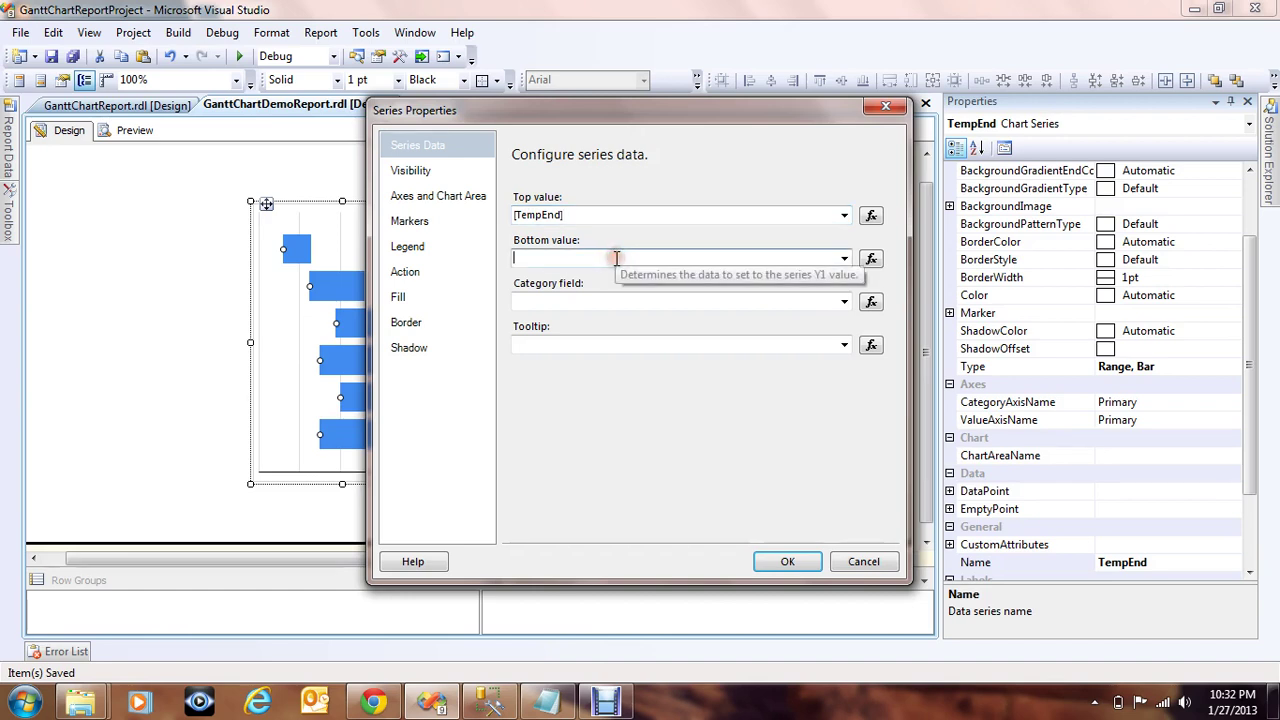
{"action": "type", "text": "[TempStart"}
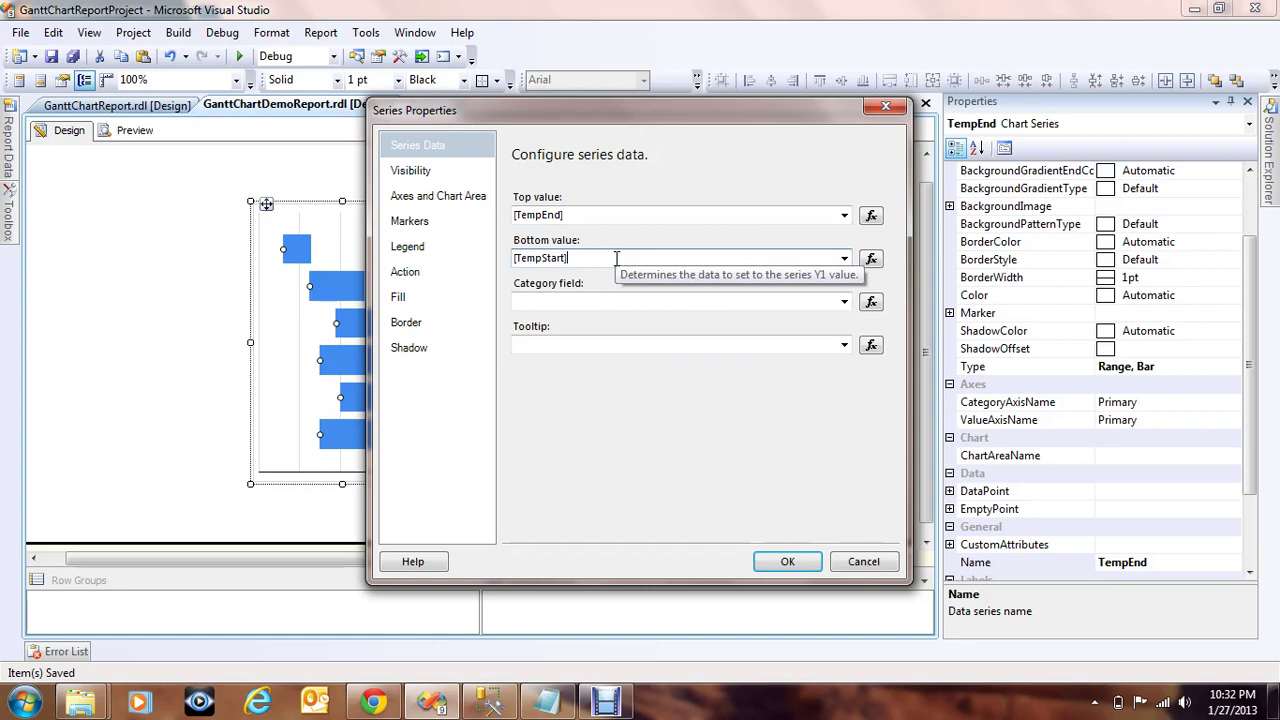
{"action": "left_click", "coordinate": [787, 563]}
{"action": "left_click", "coordinate": [163, 242]}
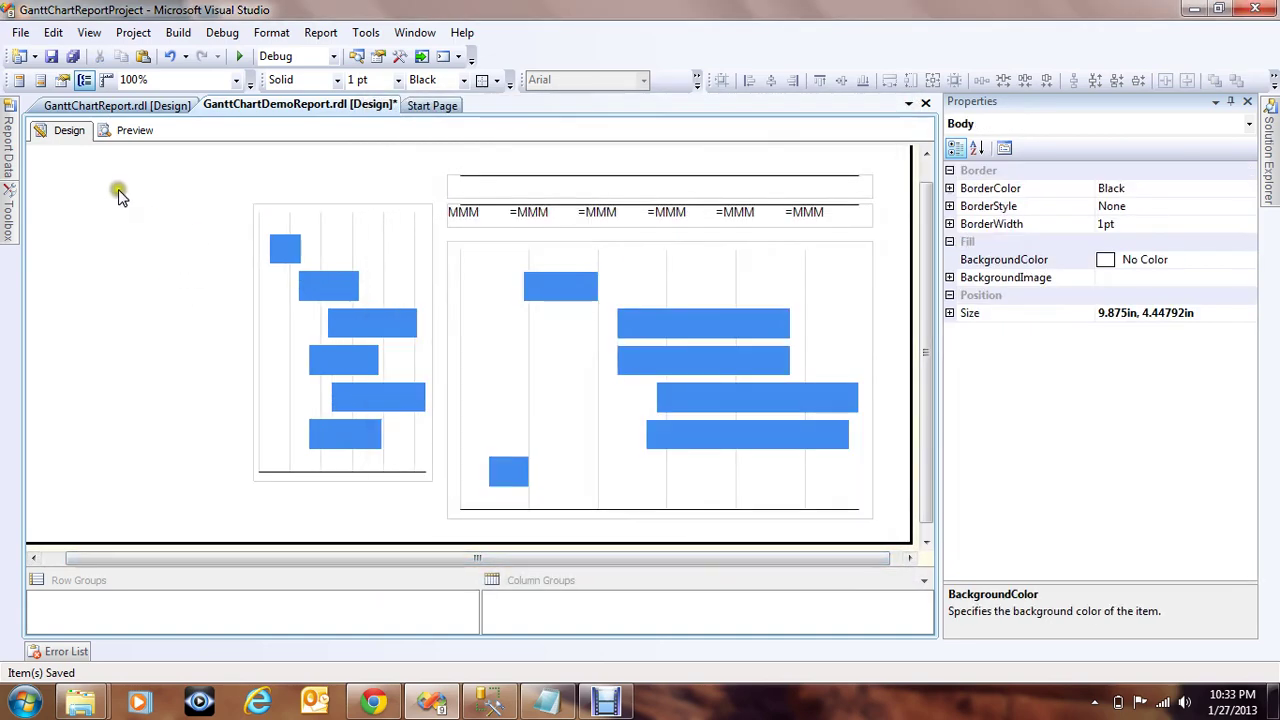
{"action": "left_click", "coordinate": [74, 56]}
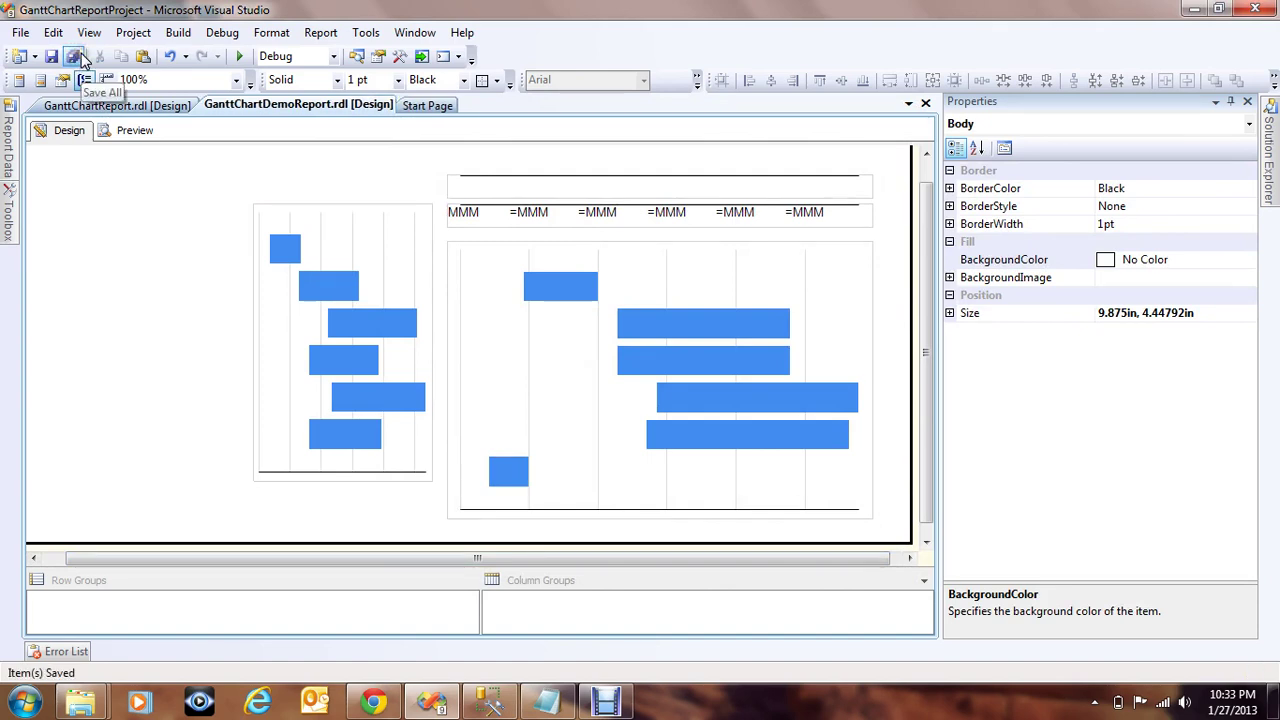
Select the TempEnd series in the narrow chart and expand its Label properties
{"action": "left_click", "coordinate": [315, 295]}
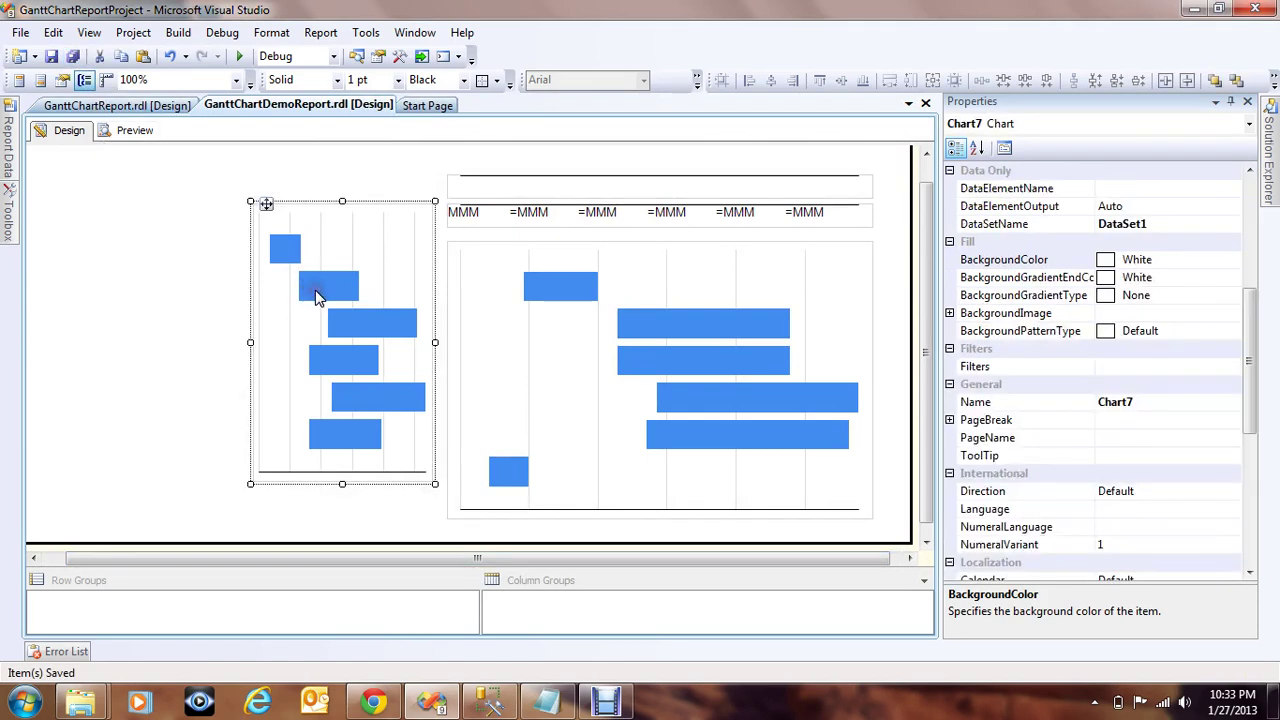
{"action": "left_click", "coordinate": [315, 295]}
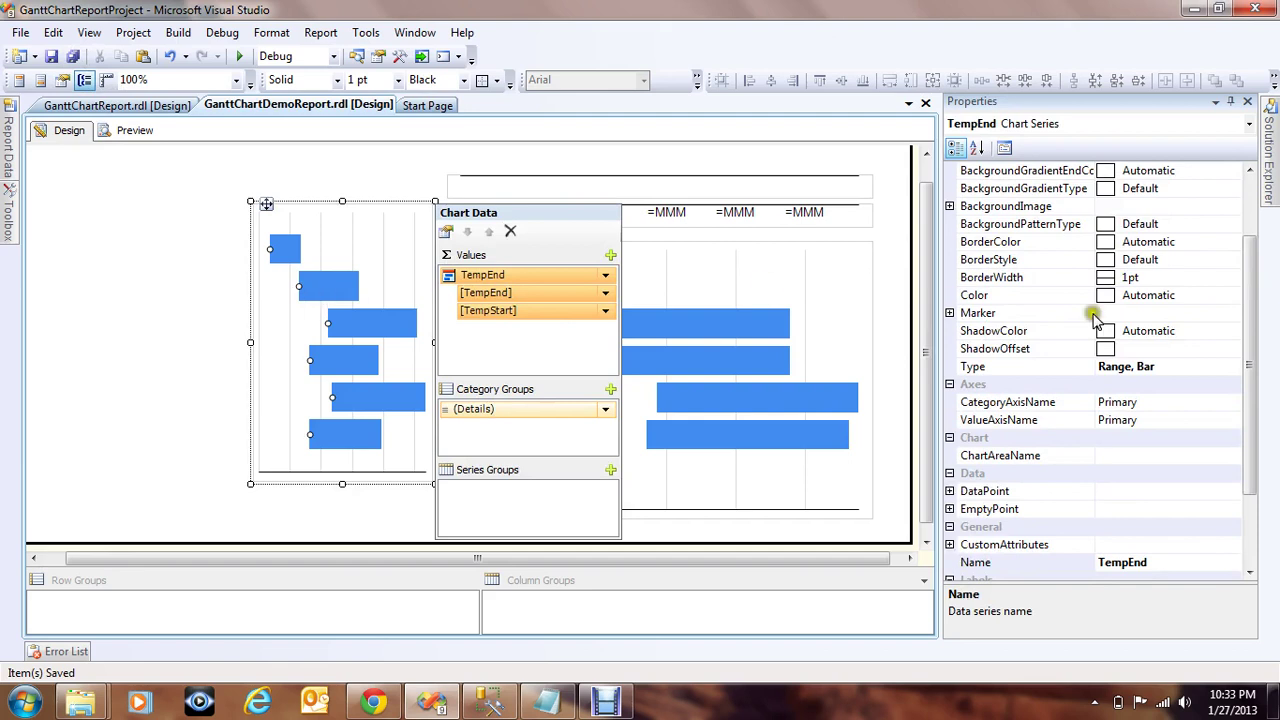
{"action": "left_click_drag", "start_coordinate": [1243, 314], "coordinate": [1249, 396]}
{"action": "left_click", "coordinate": [962, 491]}
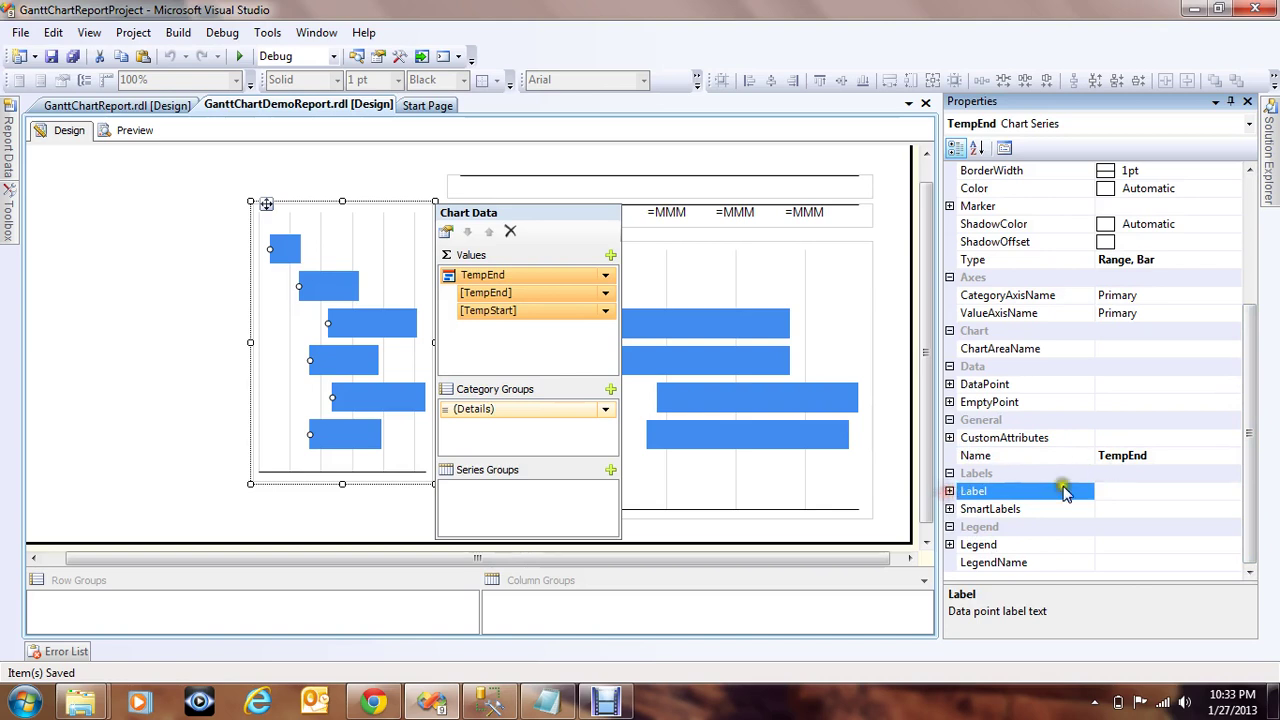
{"action": "left_click", "coordinate": [949, 491]}
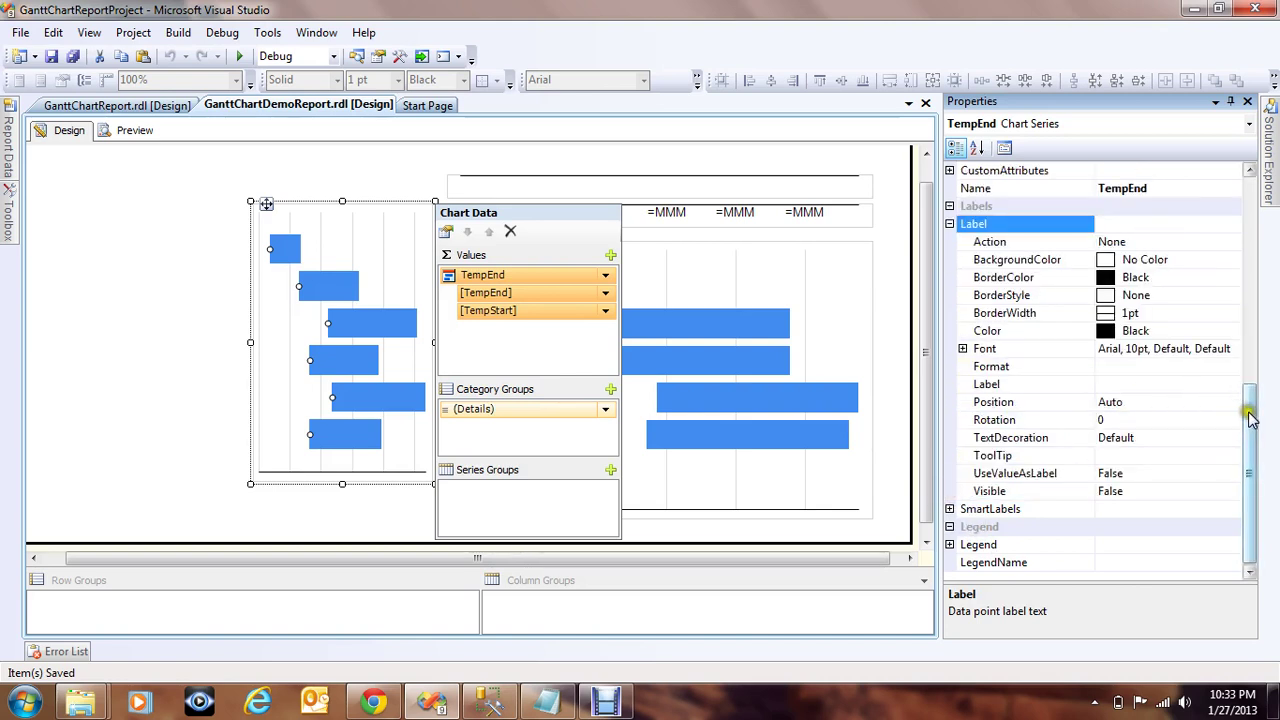
{"action": "left_click_drag", "start_coordinate": [1249, 418], "coordinate": [1250, 455]}
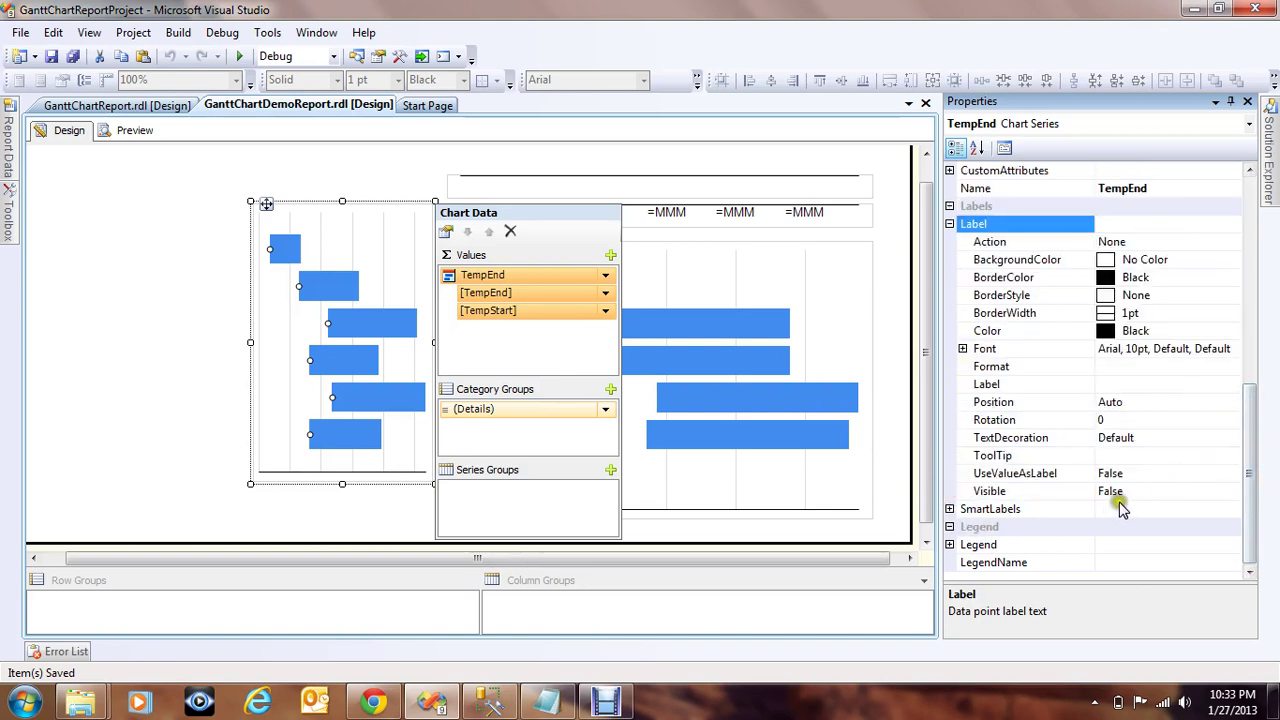
{"action": "left_click", "coordinate": [1148, 492]}
{"action": "left_click", "coordinate": [1233, 492]}
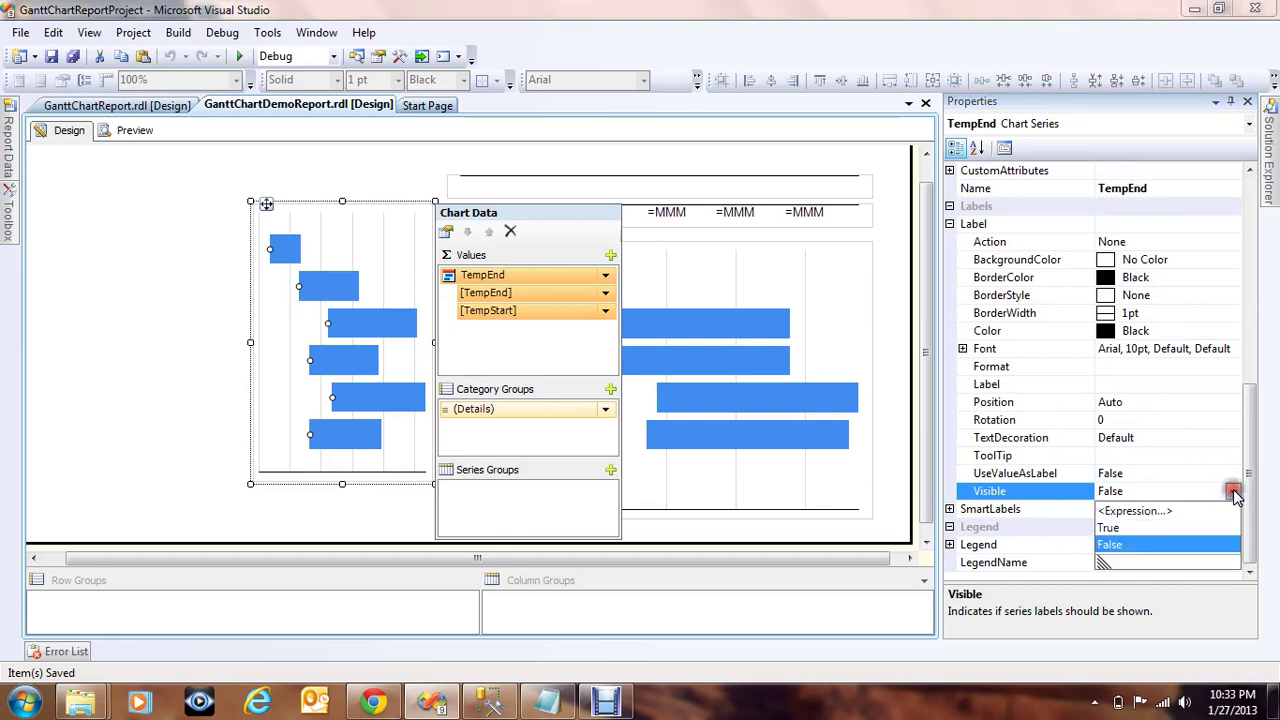
{"action": "left_click", "coordinate": [1115, 531]}
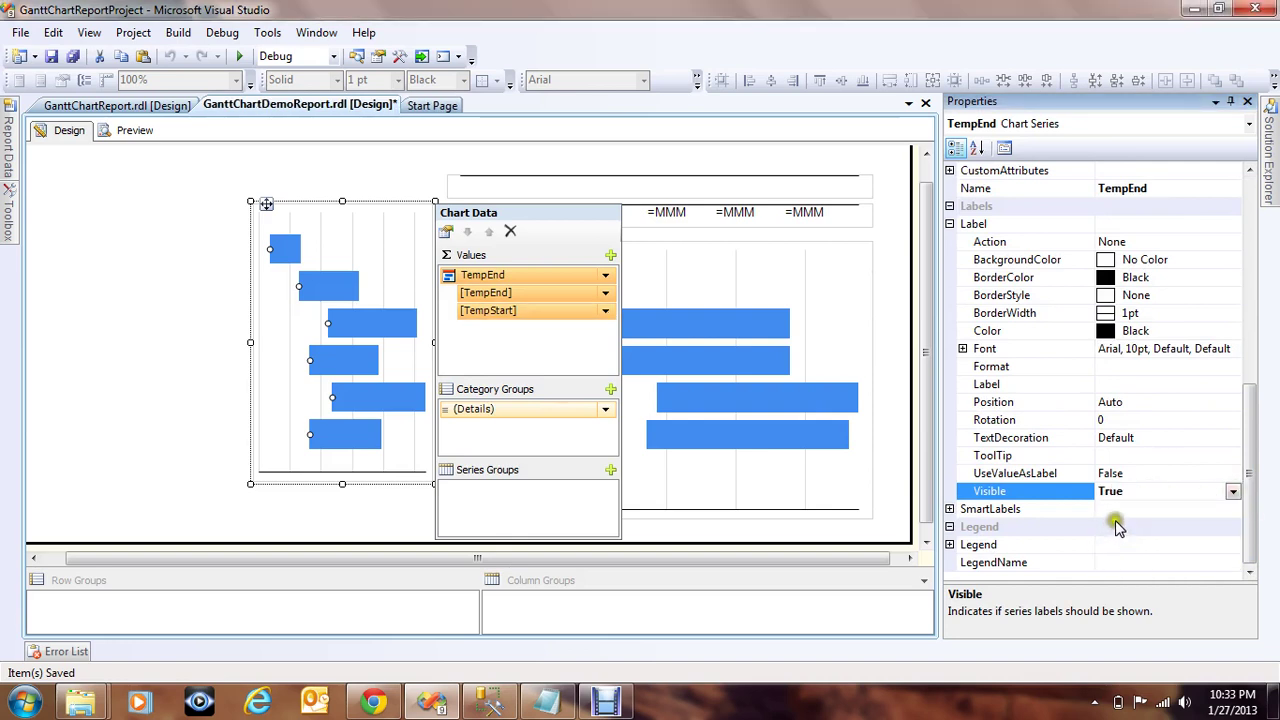
{"action": "left_click", "coordinate": [1230, 494]}
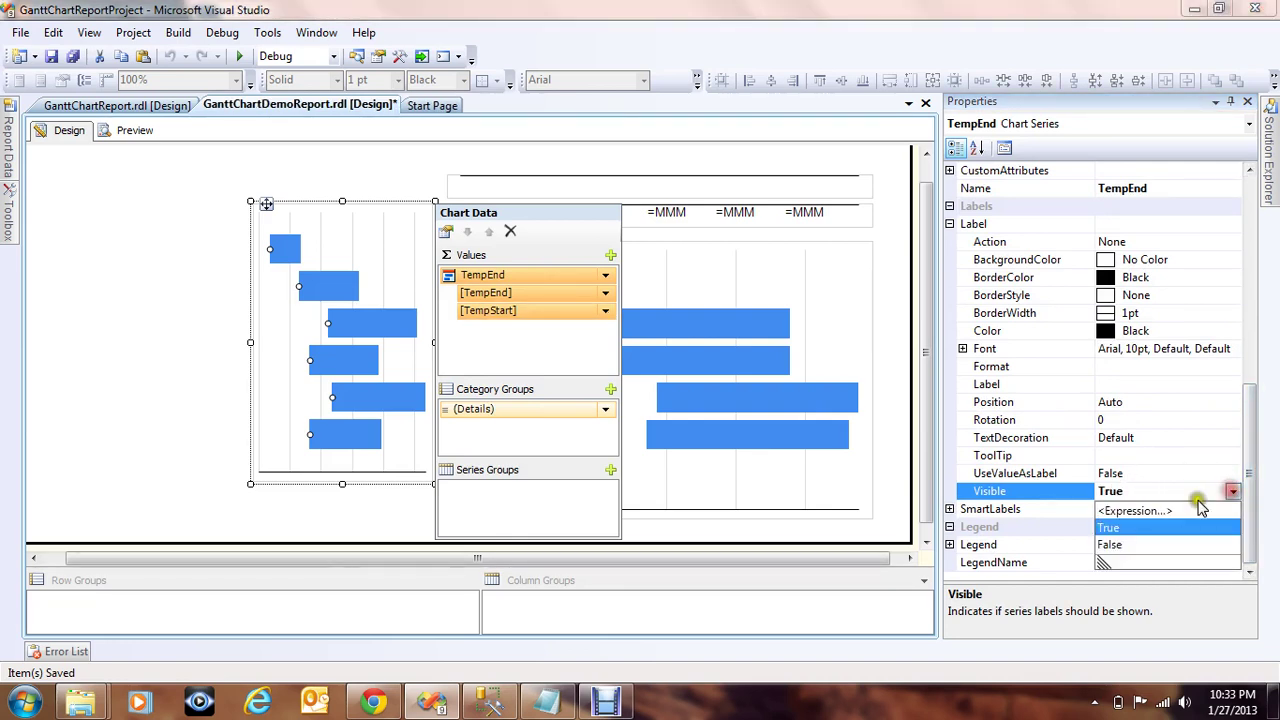
{"action": "left_click", "coordinate": [1112, 544]}
Set the TempEnd series' label text to the expression =Fields!TaskName.Value using the DataSet1 fields
{"action": "left_click_drag", "start_coordinate": [1240, 478], "coordinate": [1253, 455]}
{"action": "left_click", "coordinate": [1123, 437]}
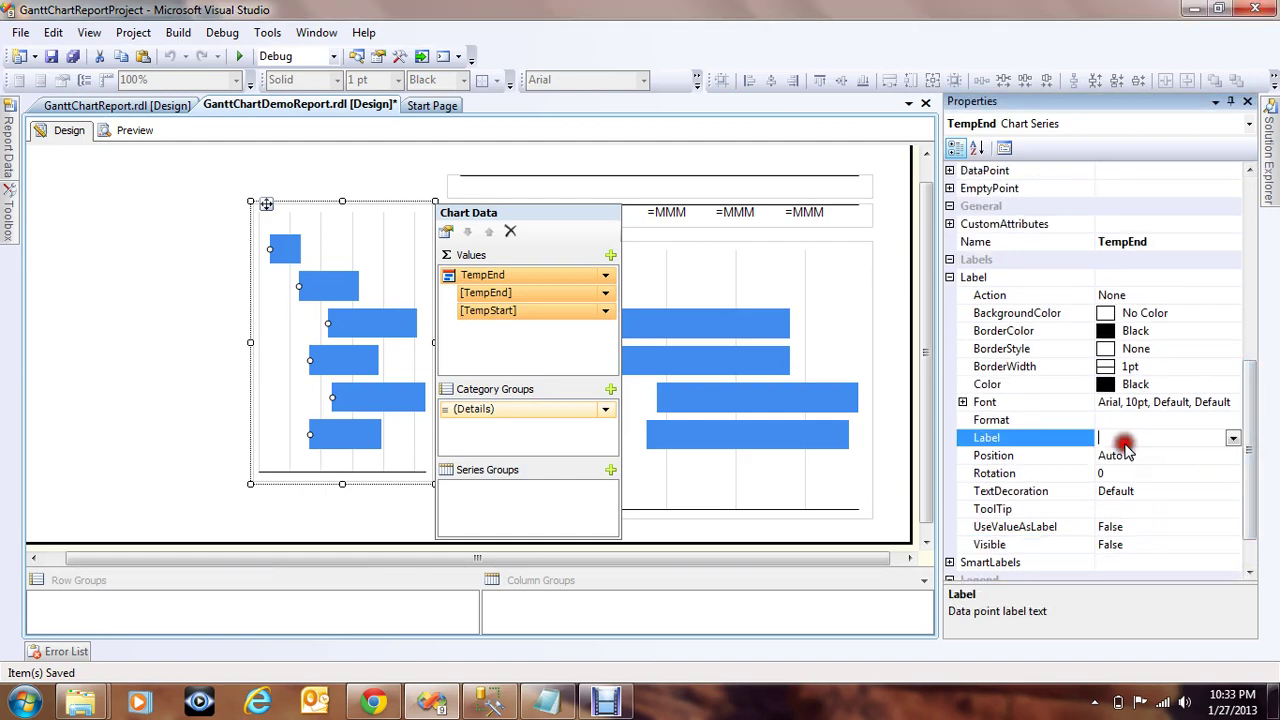
{"action": "left_click", "coordinate": [1232, 439]}
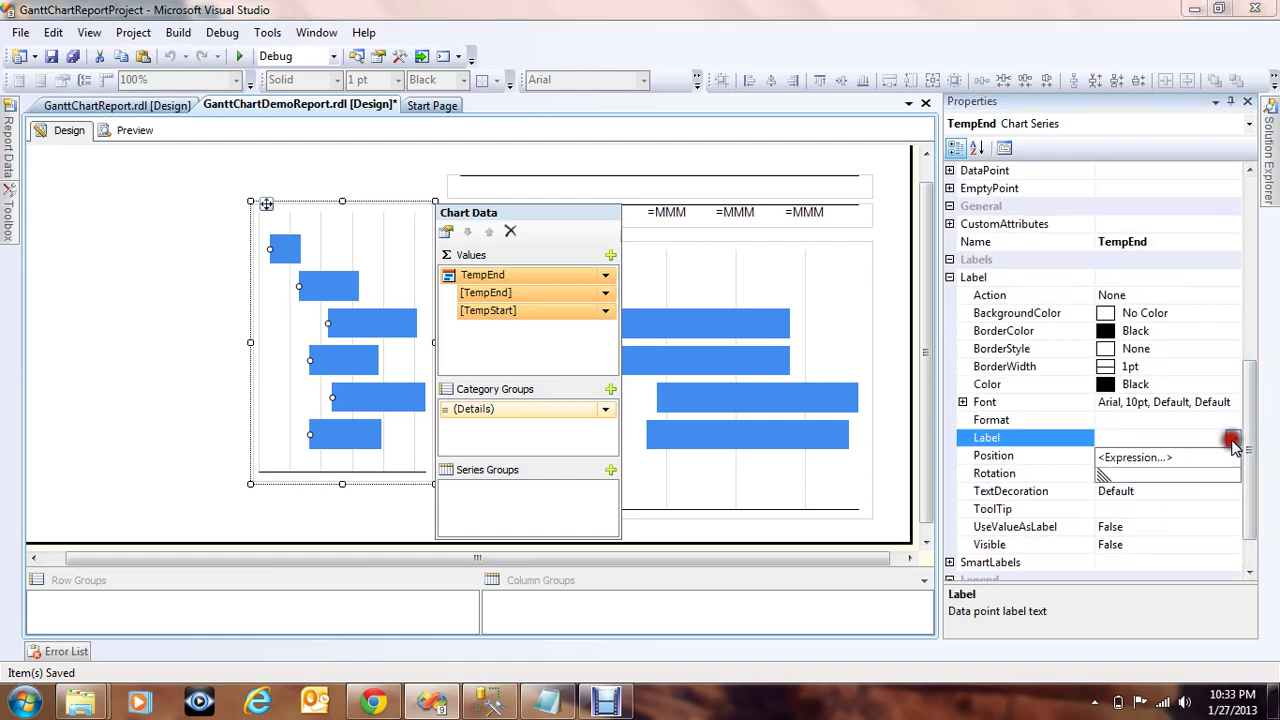
{"action": "left_click", "coordinate": [1131, 460]}
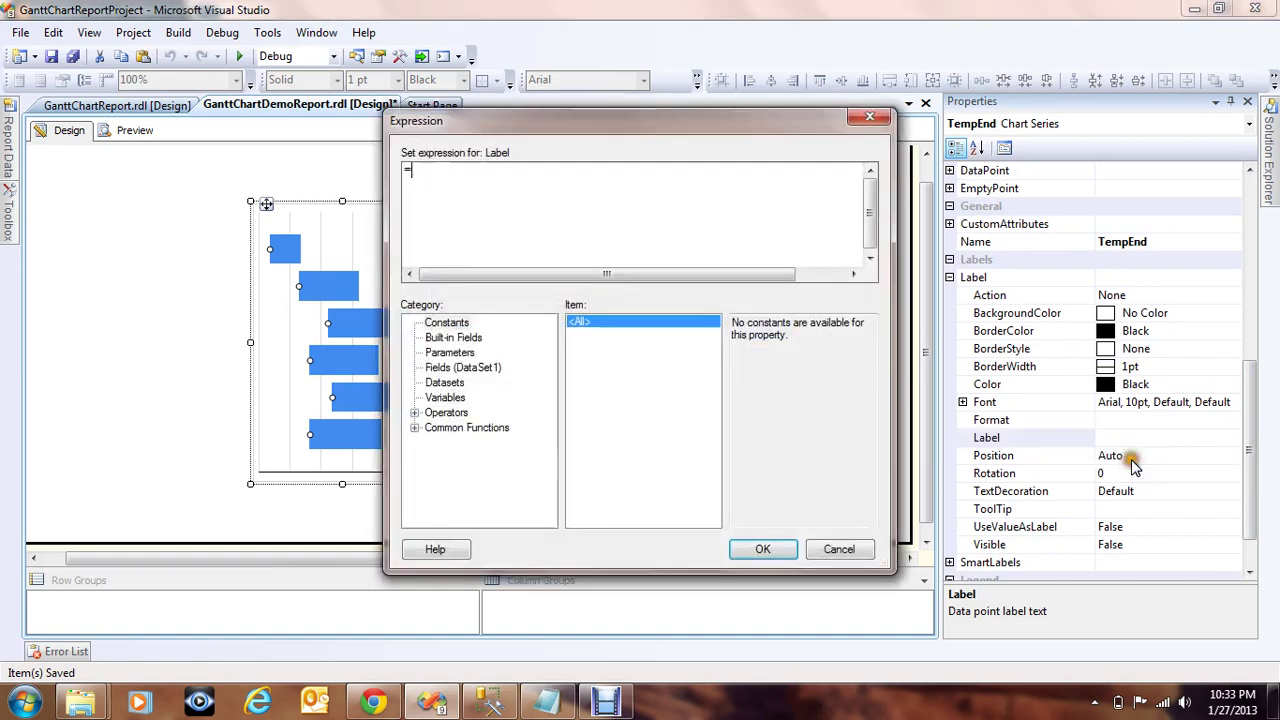
{"action": "left_click", "coordinate": [445, 369]}
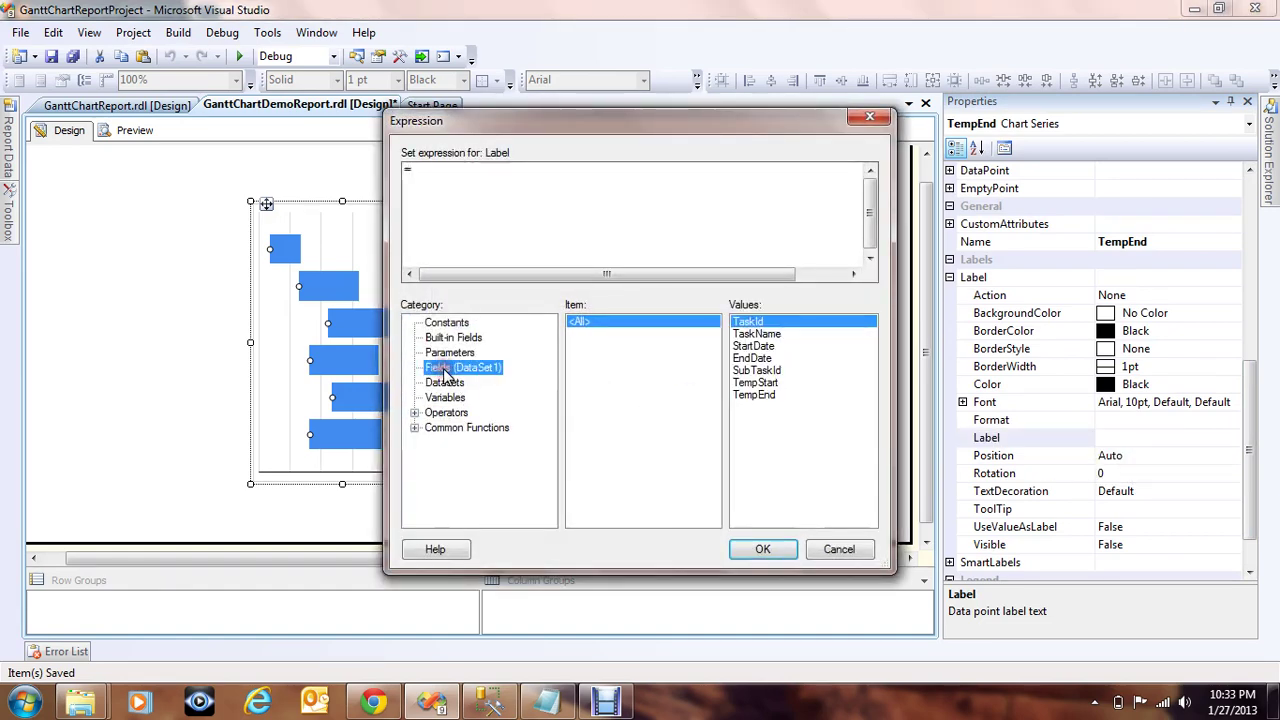
{"action": "double_click", "coordinate": [756, 334]}
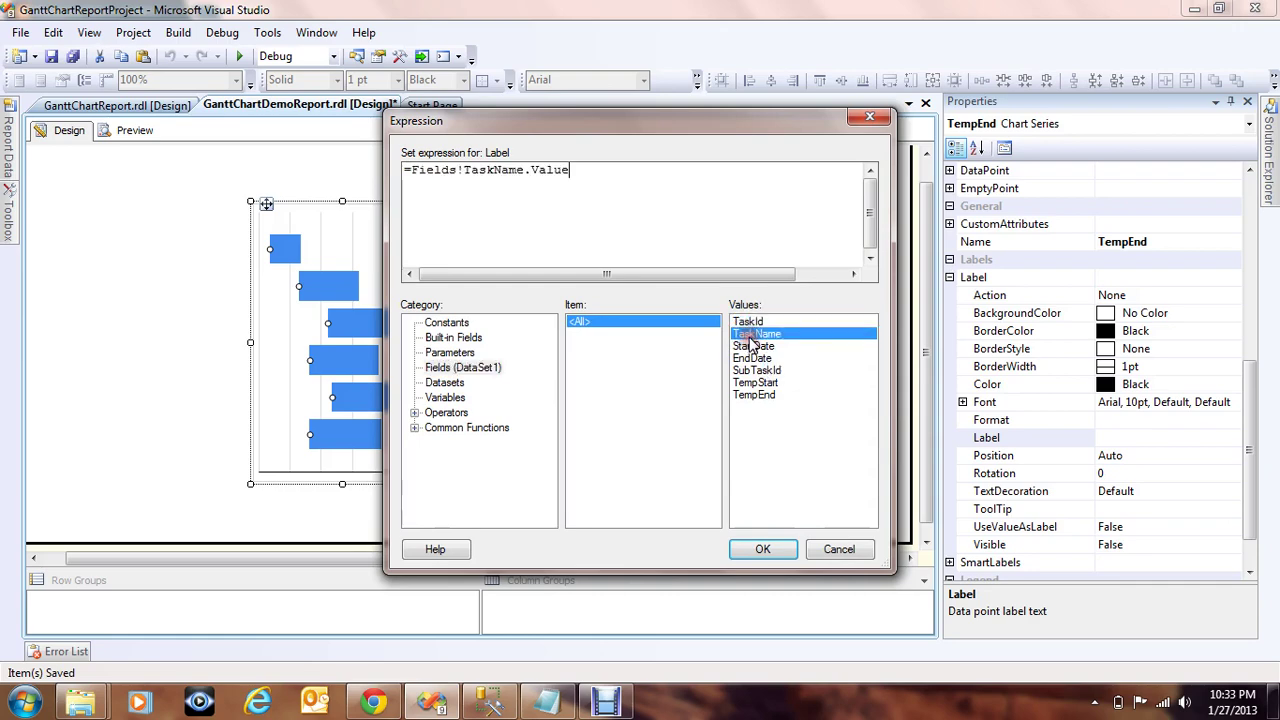
{"action": "left_click", "coordinate": [763, 550]}
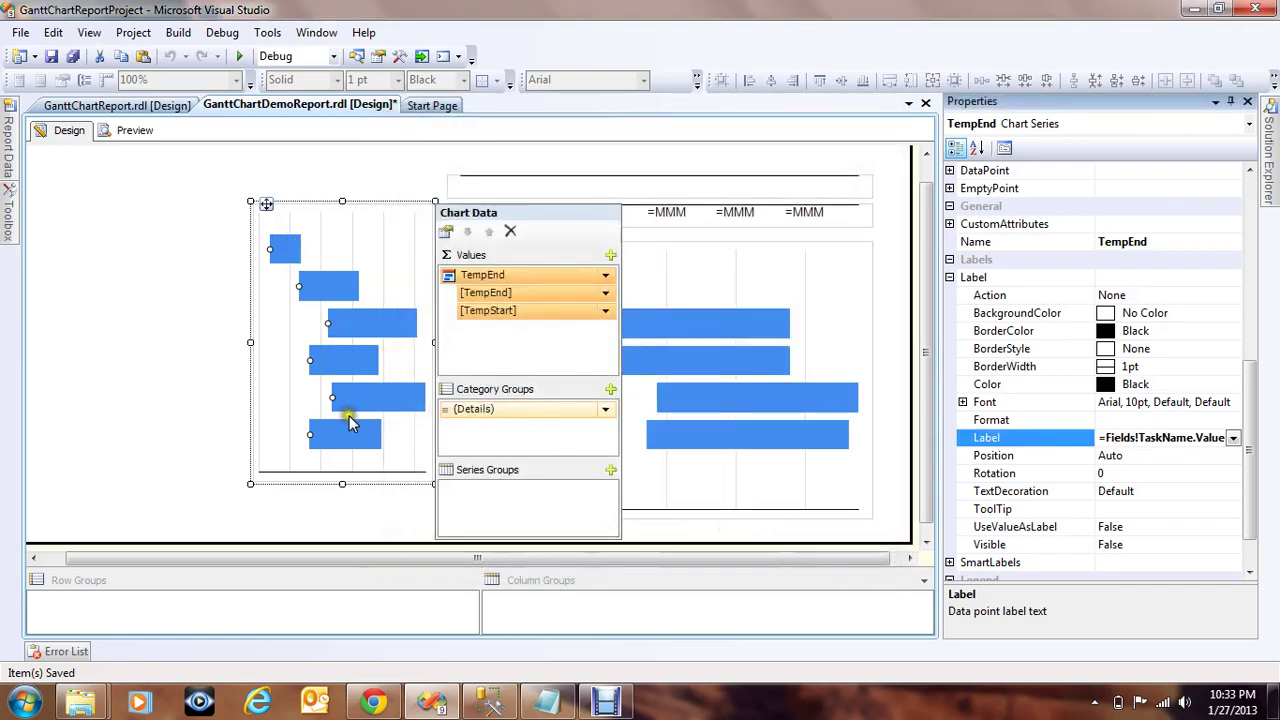
Make the TempEnd series' data labels visible and save all files
{"action": "left_click", "coordinate": [1150, 544]}
{"action": "left_click", "coordinate": [1231, 548]}
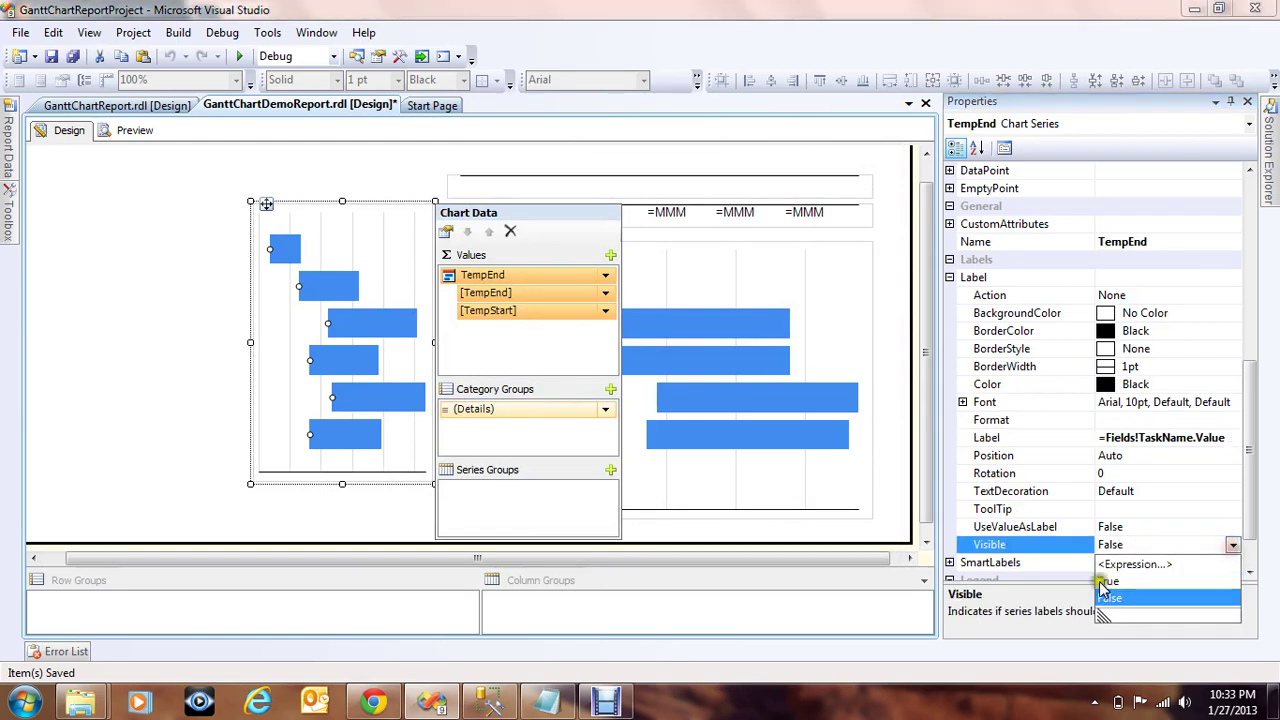
{"action": "left_click", "coordinate": [1108, 581]}
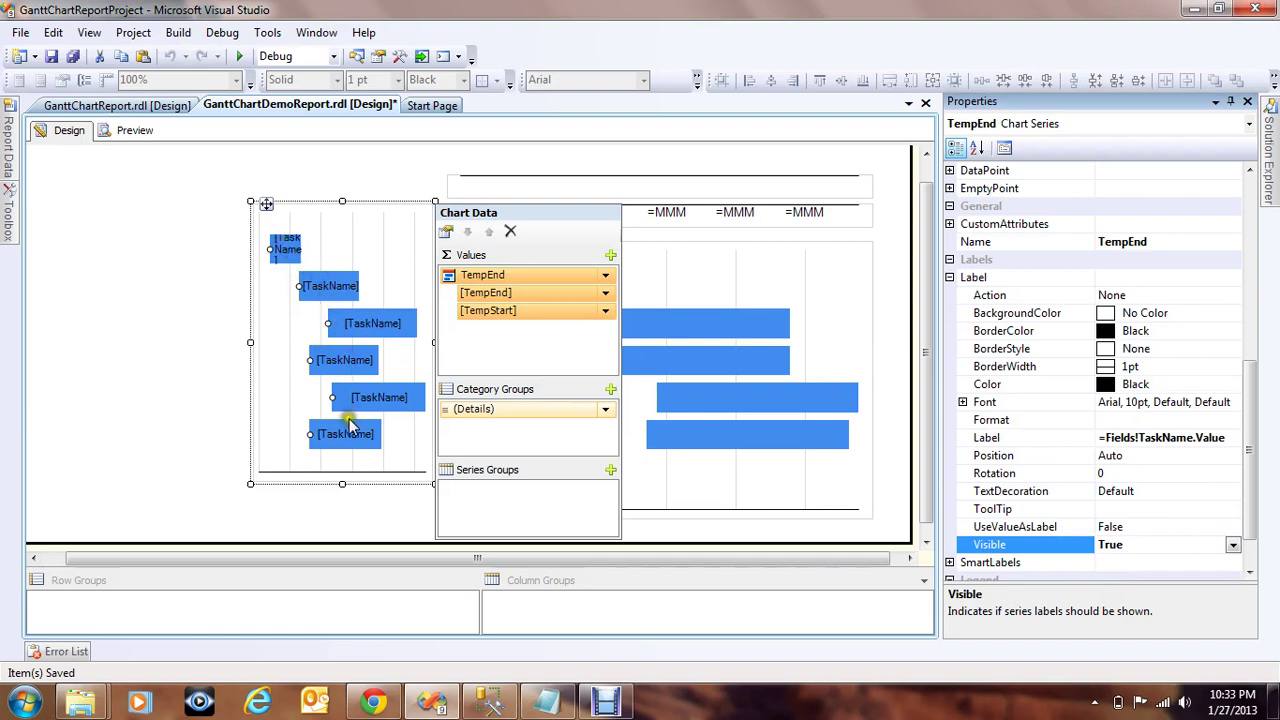
{"action": "left_click", "coordinate": [73, 56]}
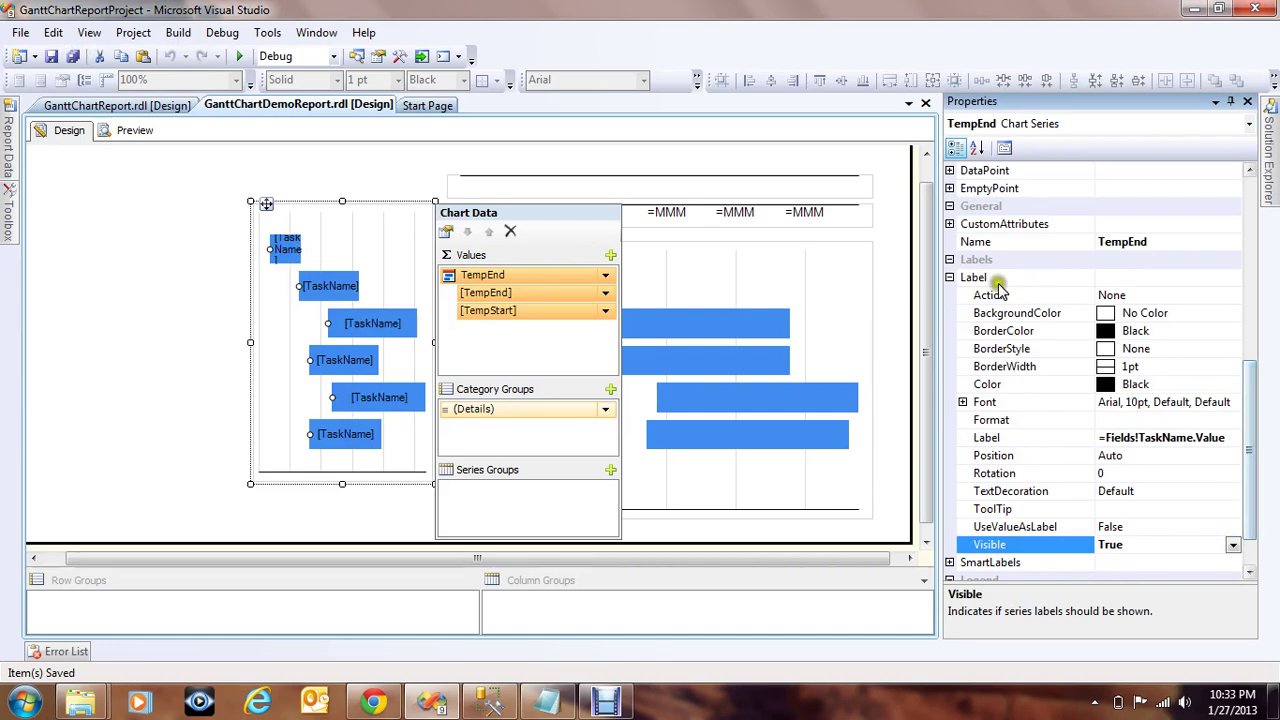
Try Yellow and Automatic as the TempEnd series' color, and settle on LightBlue
{"action": "left_click", "coordinate": [950, 277]}
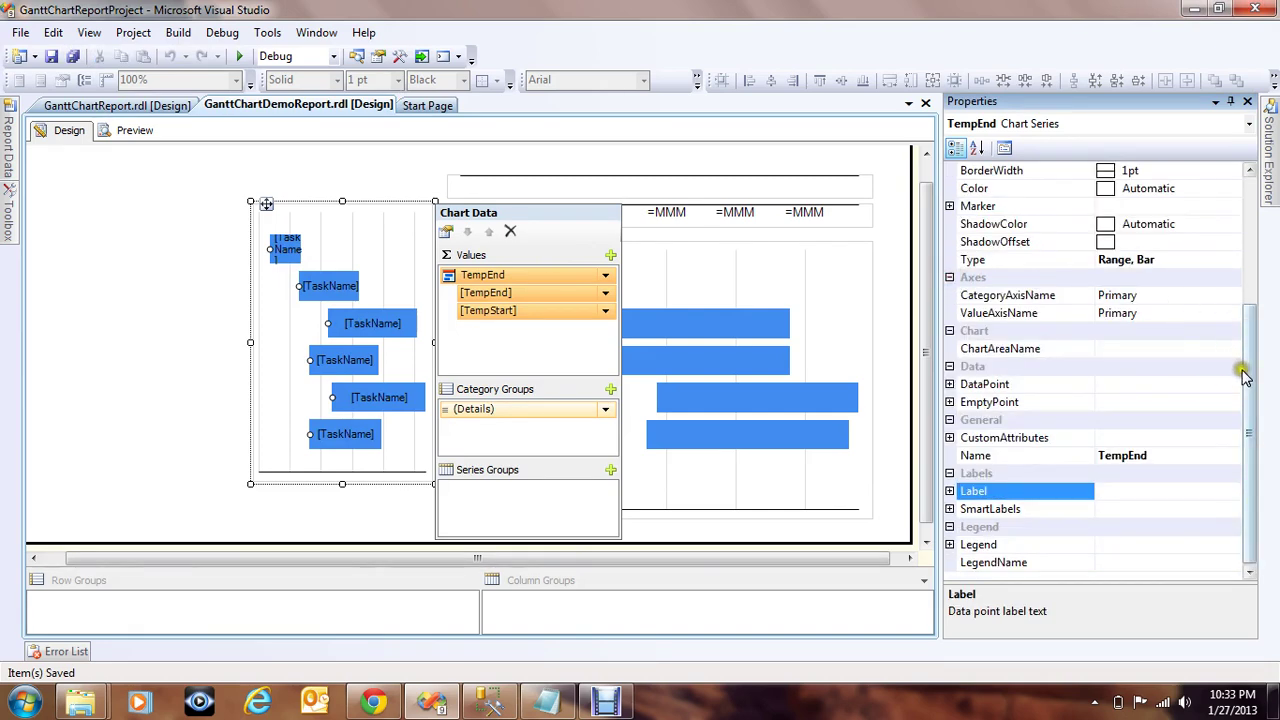
{"action": "left_click_drag", "start_coordinate": [1245, 374], "coordinate": [1246, 337]}
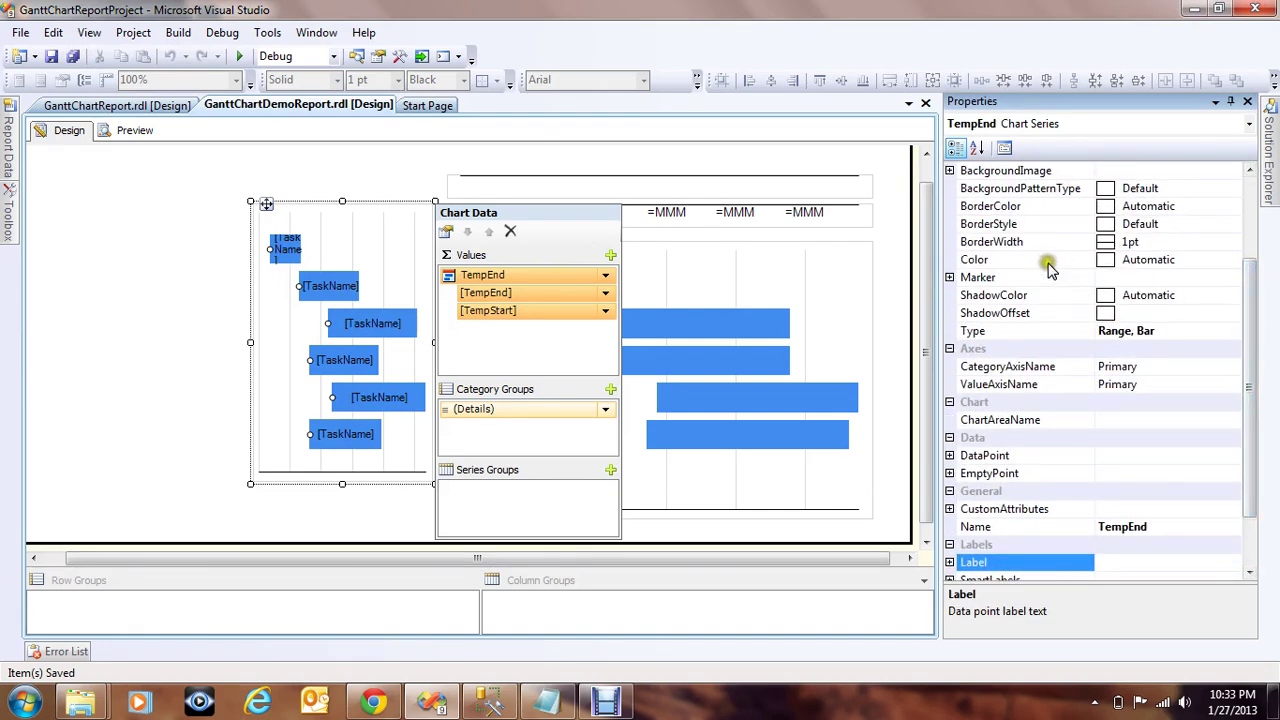
{"action": "left_click", "coordinate": [1186, 260]}
{"action": "left_click", "coordinate": [1232, 260]}
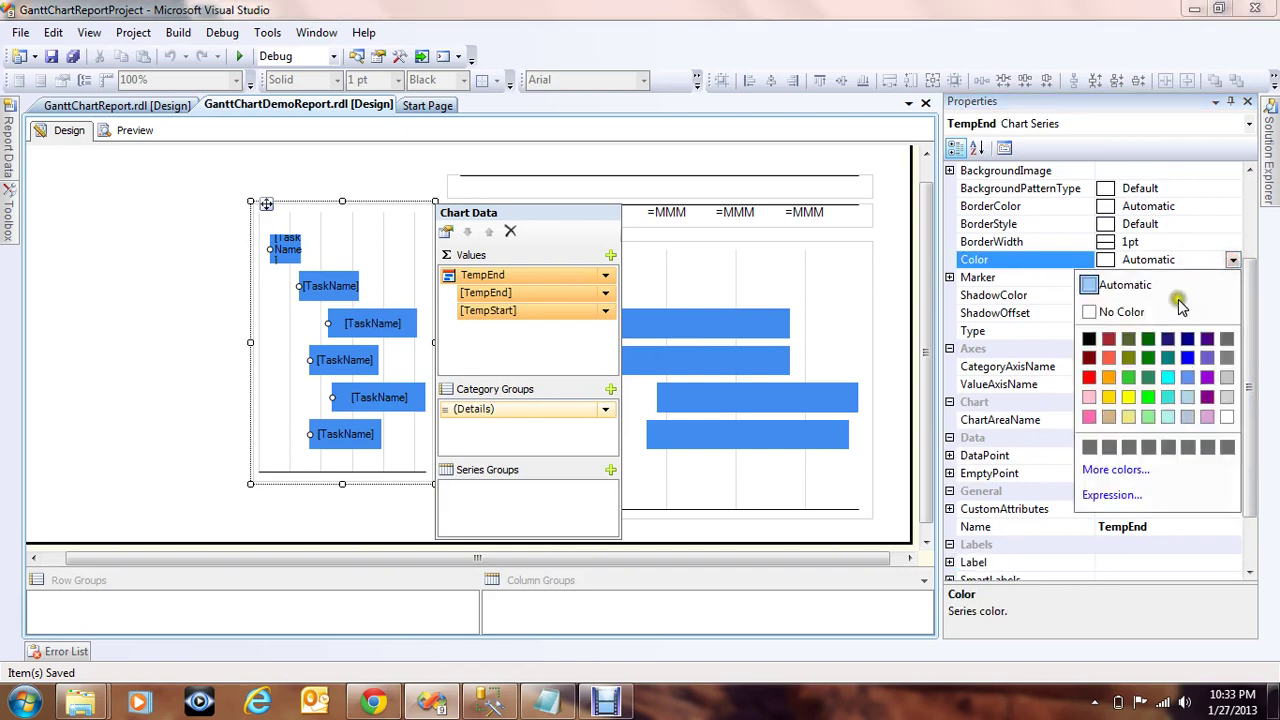
{"action": "left_click", "coordinate": [1130, 398]}
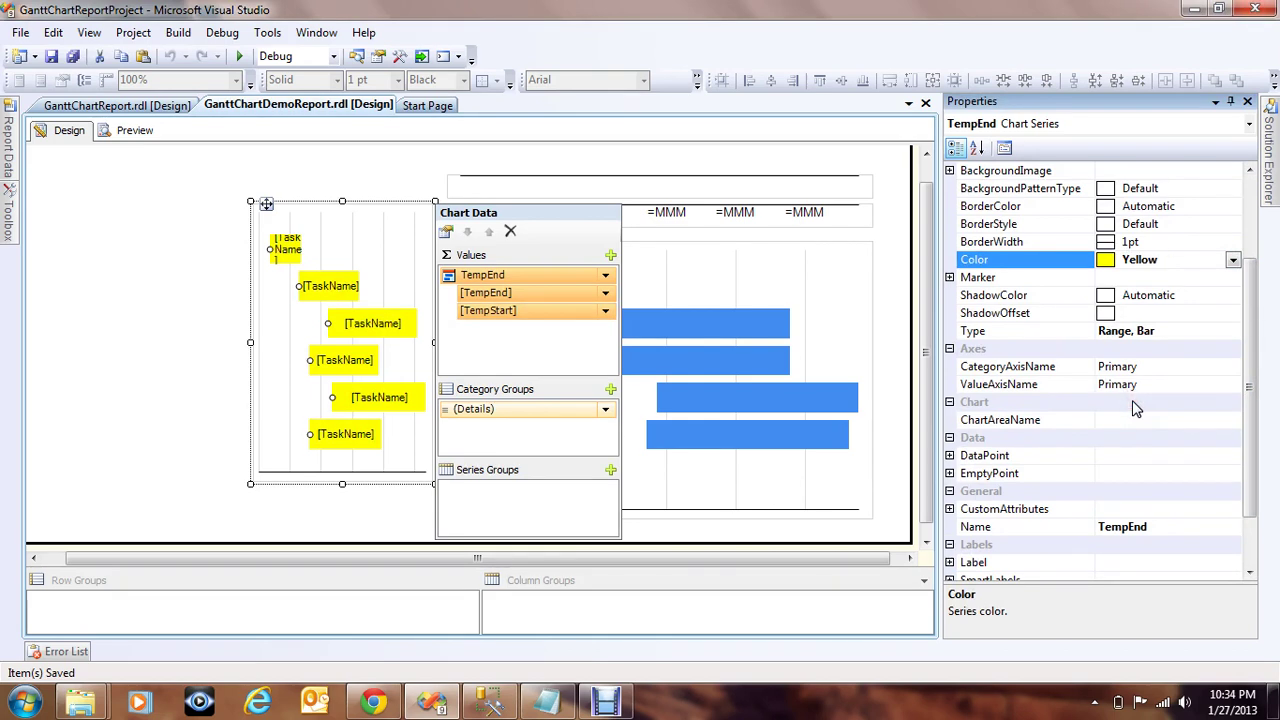
{"action": "left_click", "coordinate": [1232, 260]}
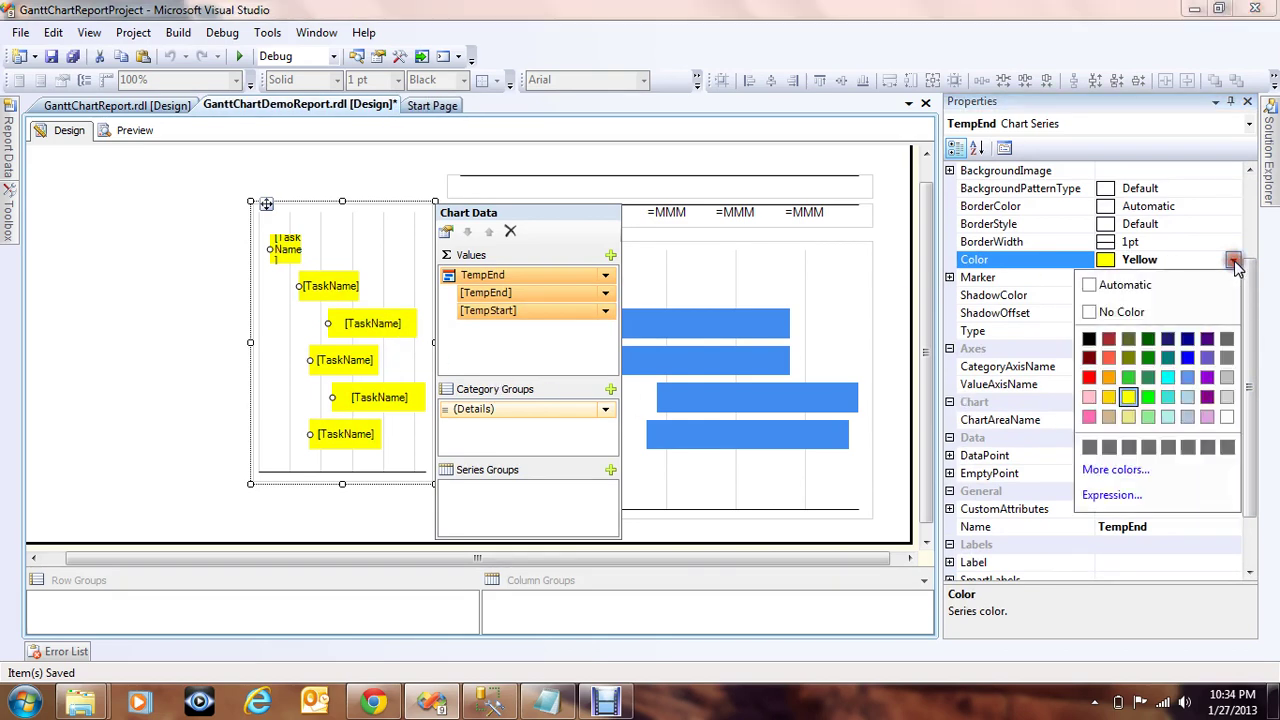
{"action": "left_click", "coordinate": [1143, 290]}
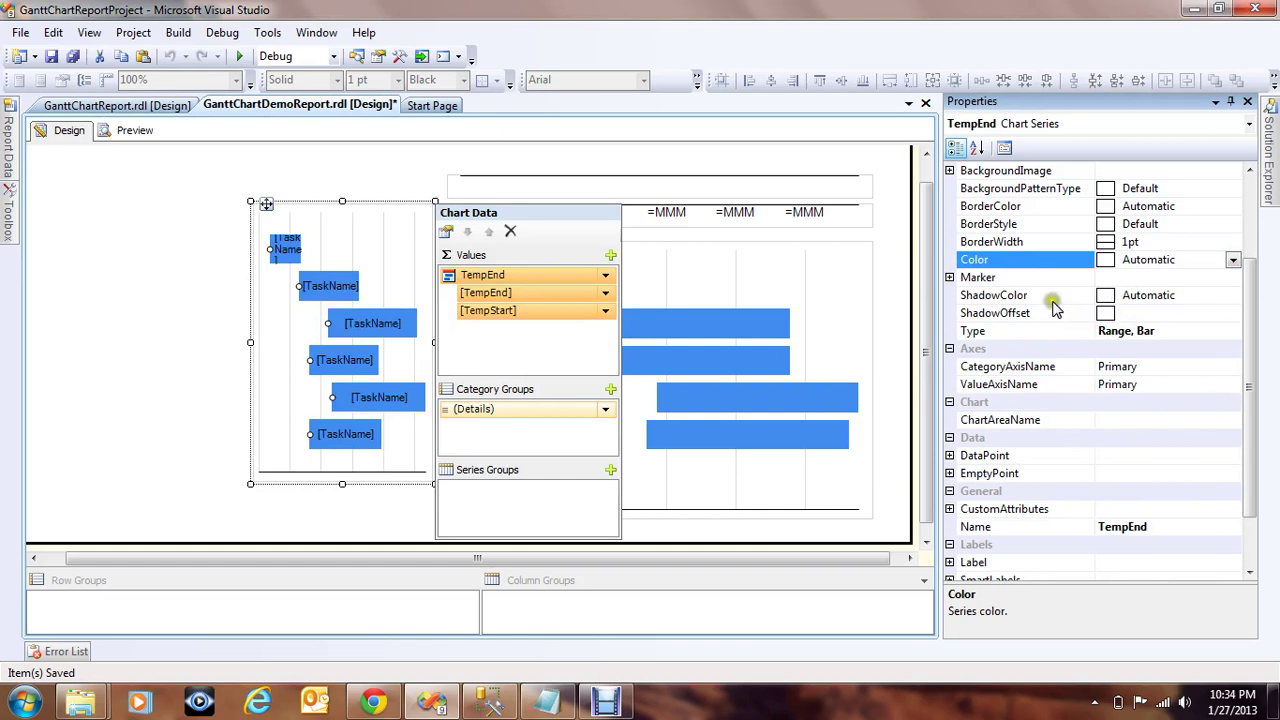
{"action": "left_click", "coordinate": [1232, 260]}
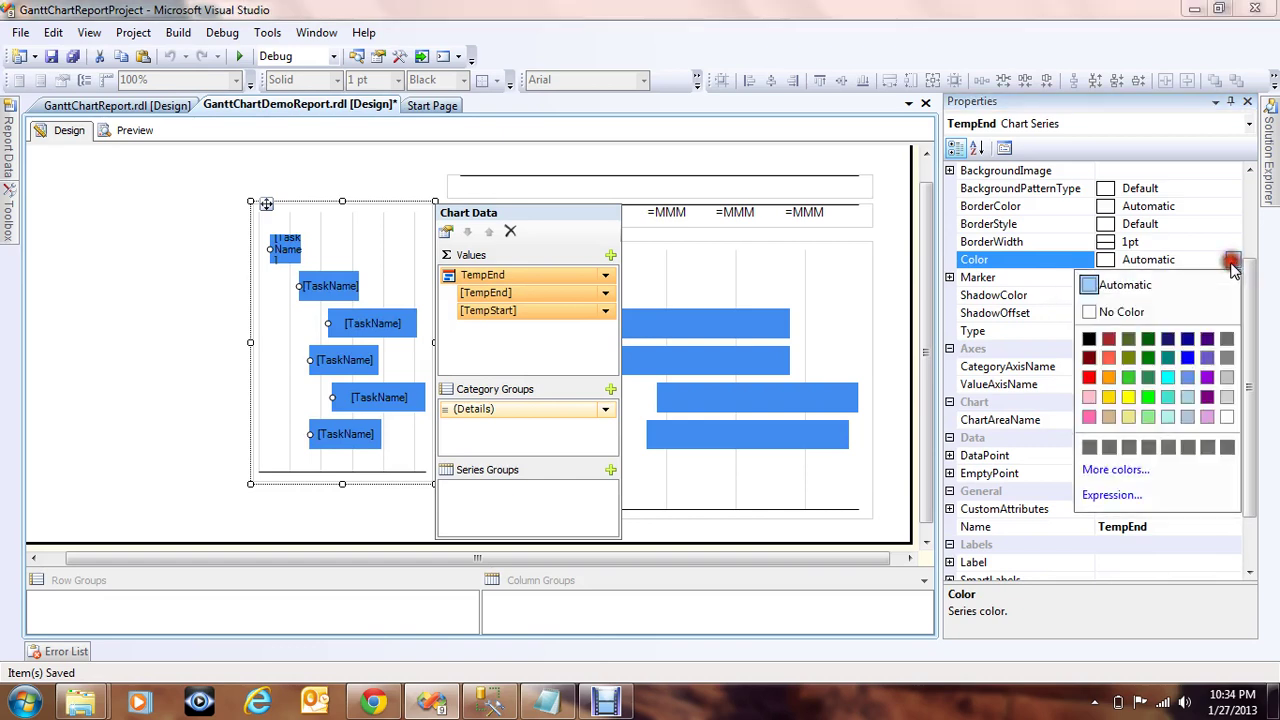
{"action": "left_click", "coordinate": [1189, 398]}
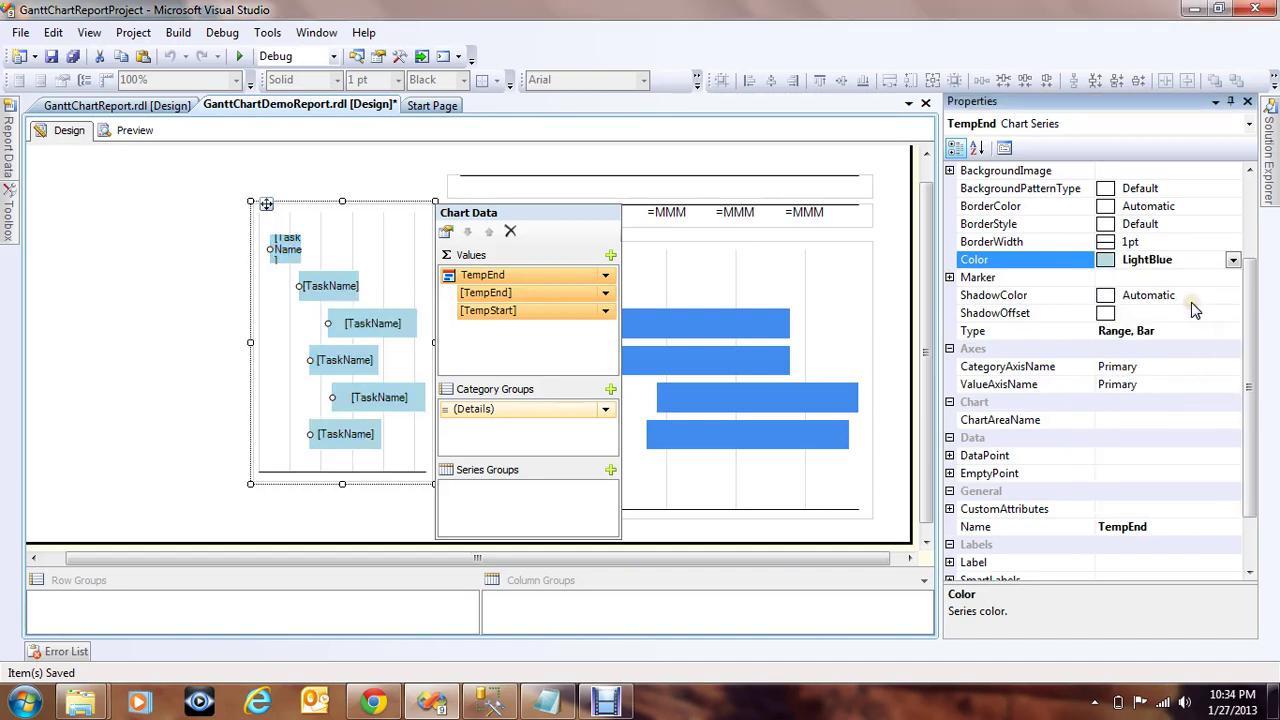
Set the PointWidth custom attribute of the TempEnd series to 0.95
{"action": "left_click_drag", "start_coordinate": [1252, 338], "coordinate": [1246, 380]}
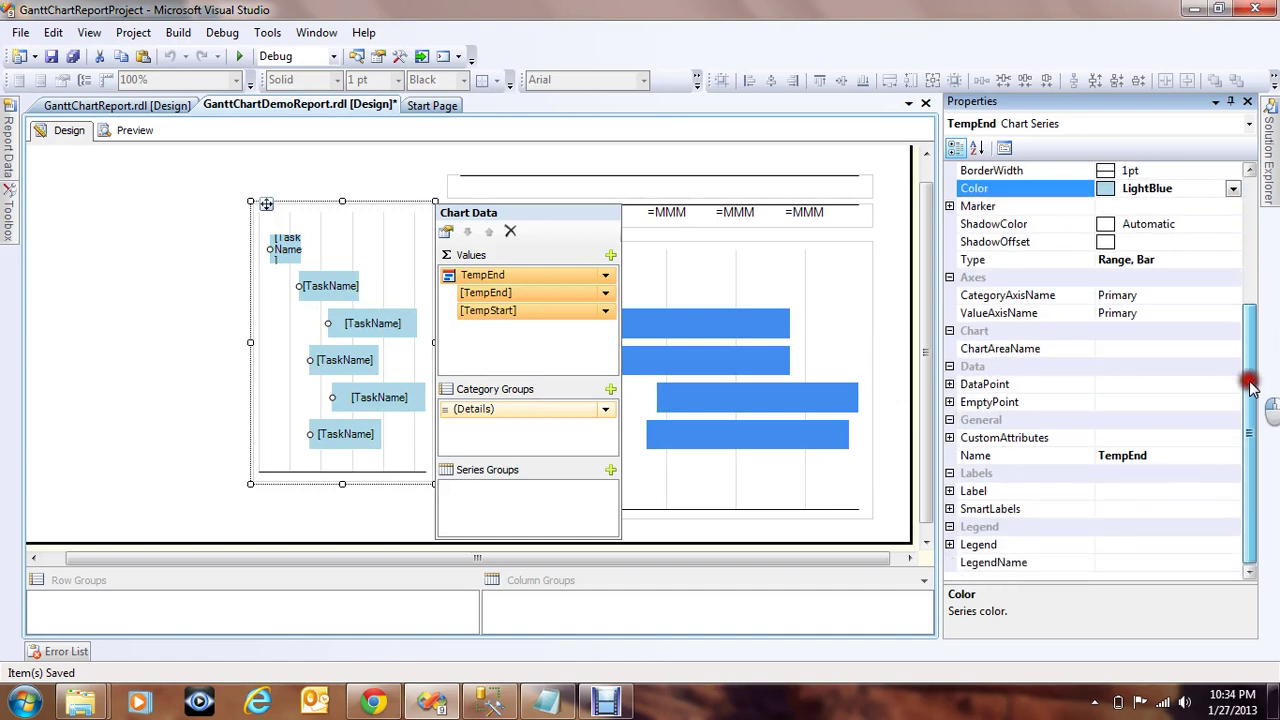
{"action": "left_click", "coordinate": [960, 439]}
{"action": "left_click_drag", "start_coordinate": [1246, 356], "coordinate": [1249, 401]}
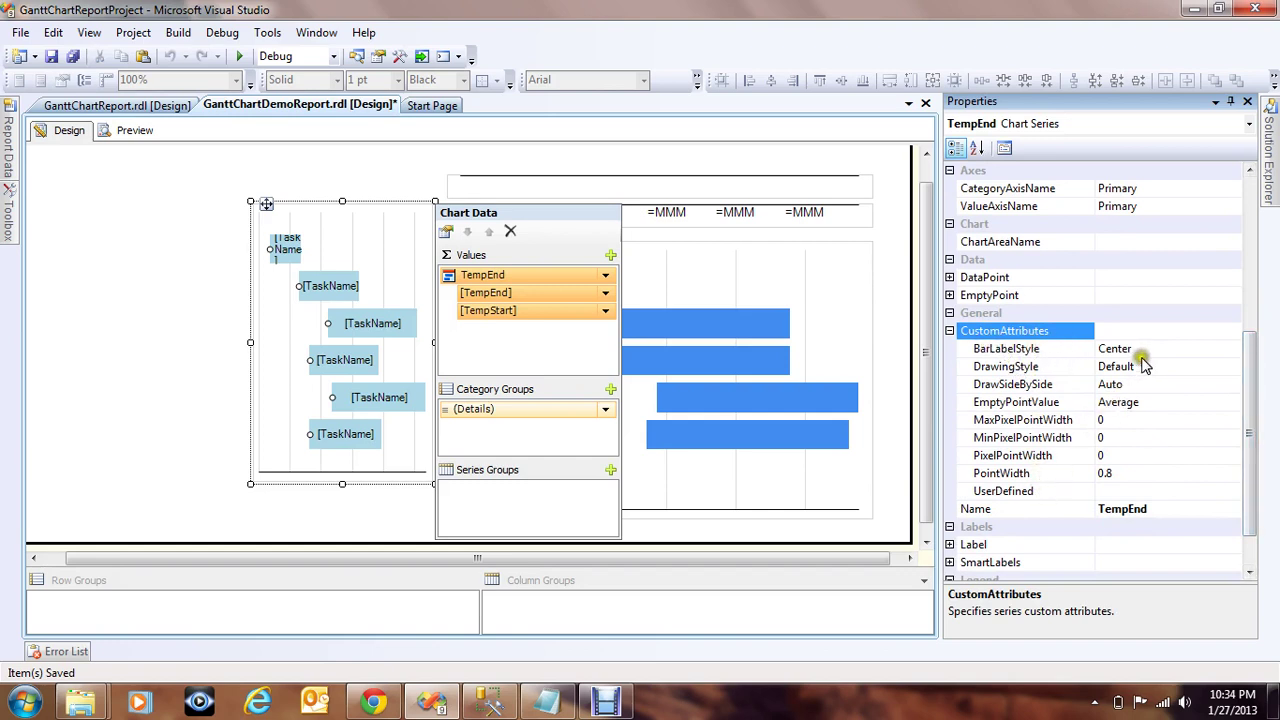
{"action": "left_click", "coordinate": [1125, 474]}
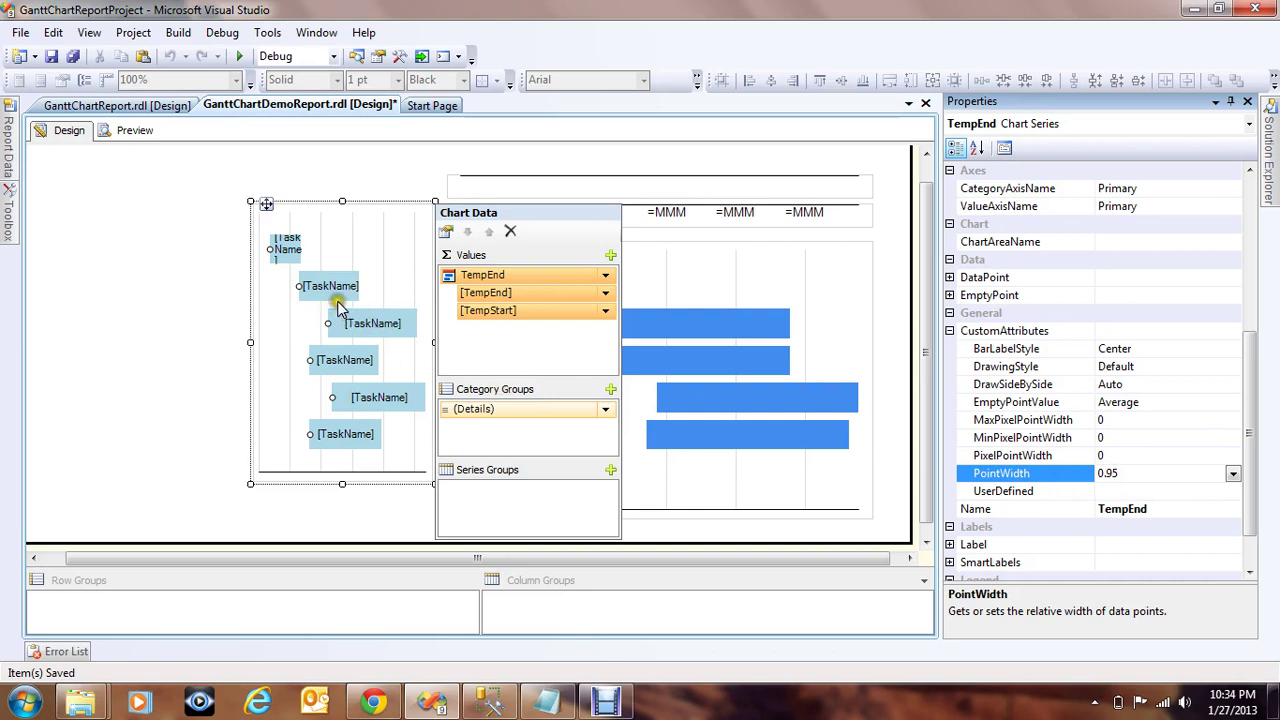
{"action": "key", "text": "Return"}
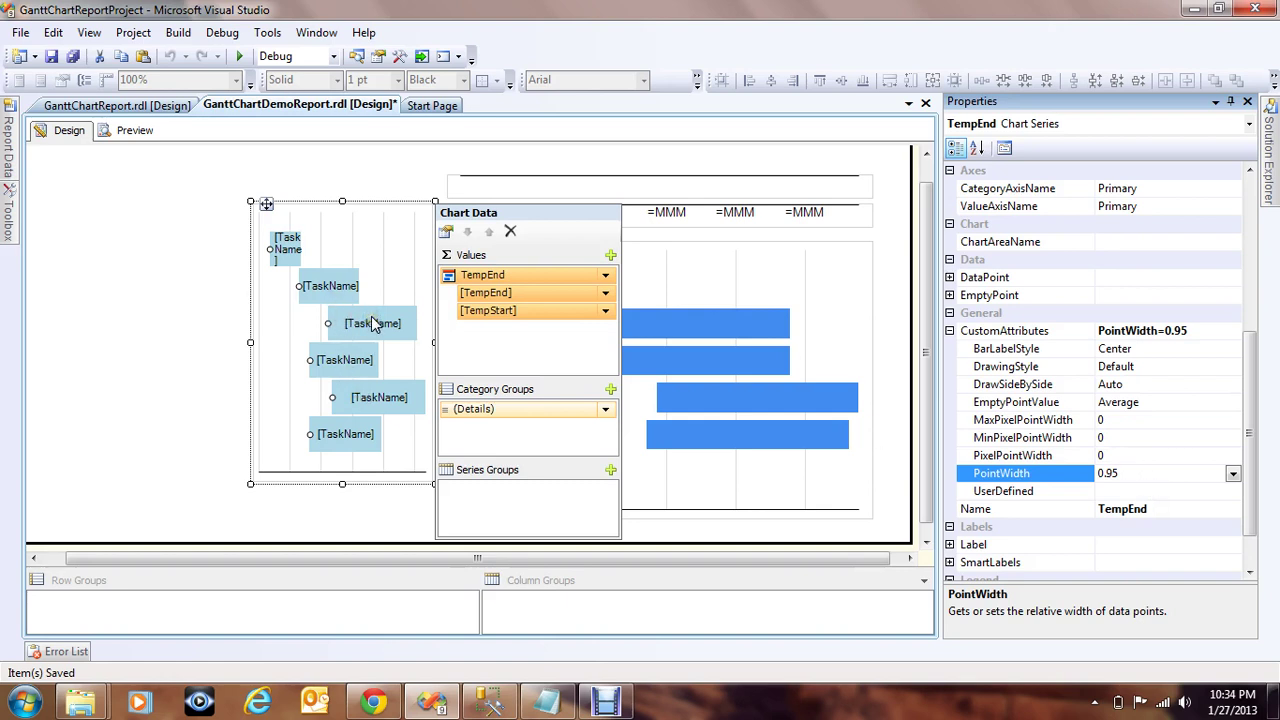
Save all files and preview the report to check the task-name bars beside the Gantt bars, returning to the design
{"action": "left_click", "coordinate": [72, 56]}
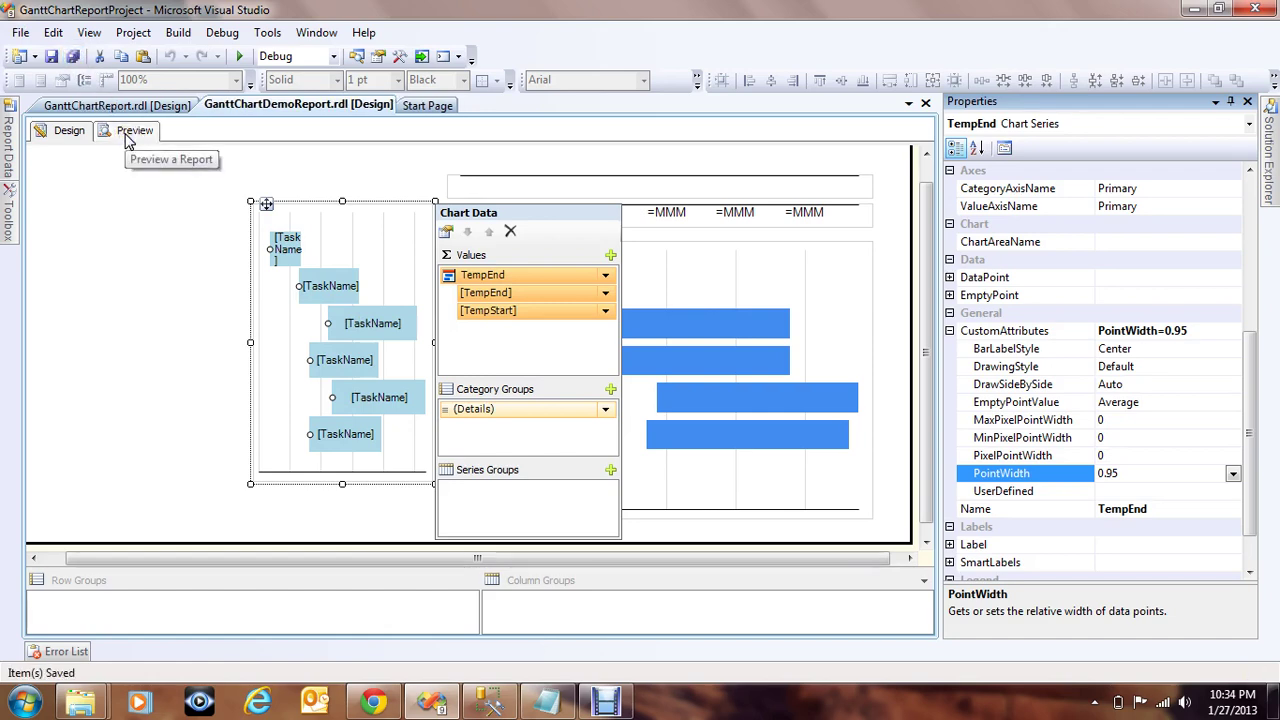
{"action": "left_click", "coordinate": [130, 131]}
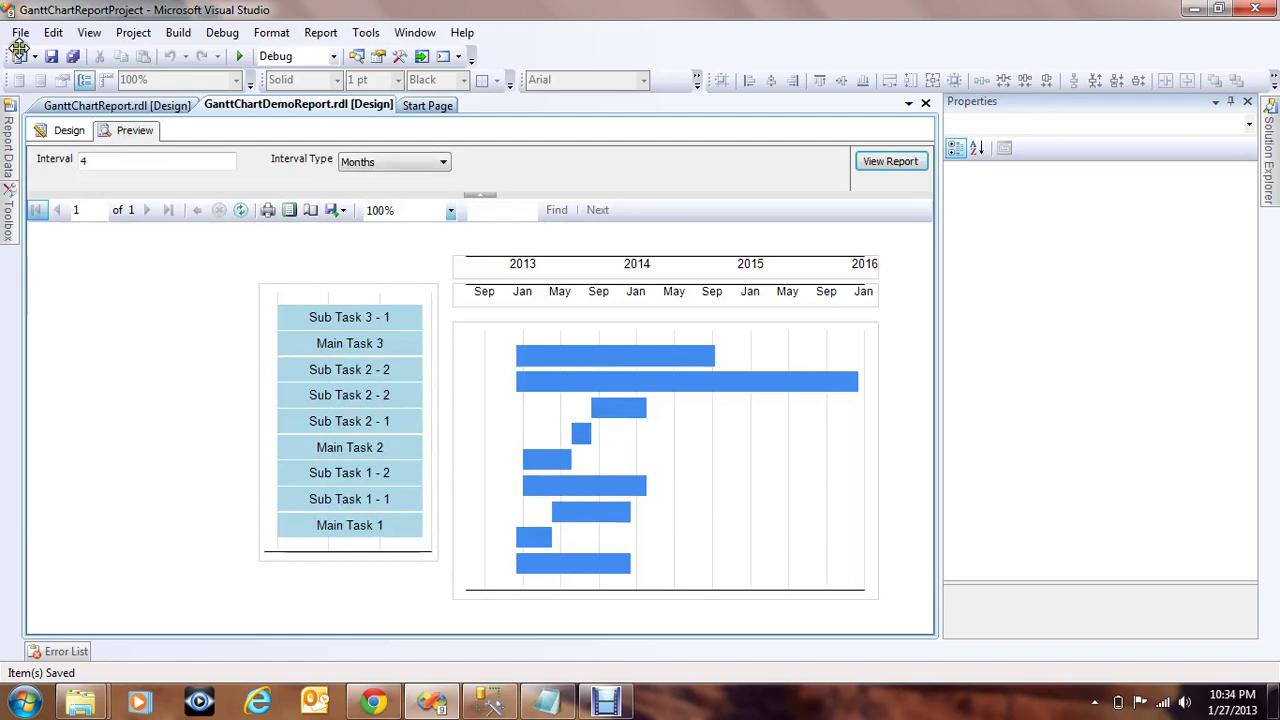
{"action": "left_click", "coordinate": [42, 130]}
Move the task-name chart down so its top and bottom edges line up with the range bar chart
{"action": "left_click", "coordinate": [155, 300]}
{"action": "left_click", "coordinate": [284, 222]}
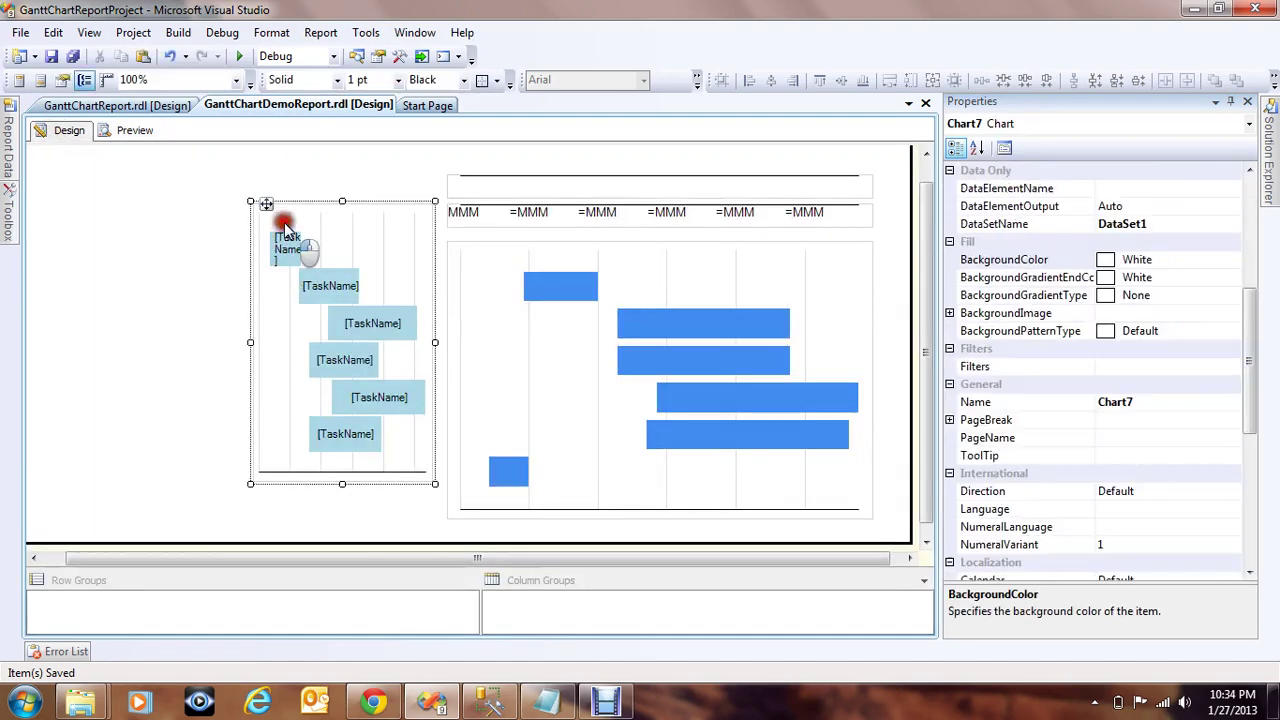
{"action": "left_click_drag", "start_coordinate": [295, 204], "coordinate": [298, 242]}
{"action": "left_click", "coordinate": [200, 277]}
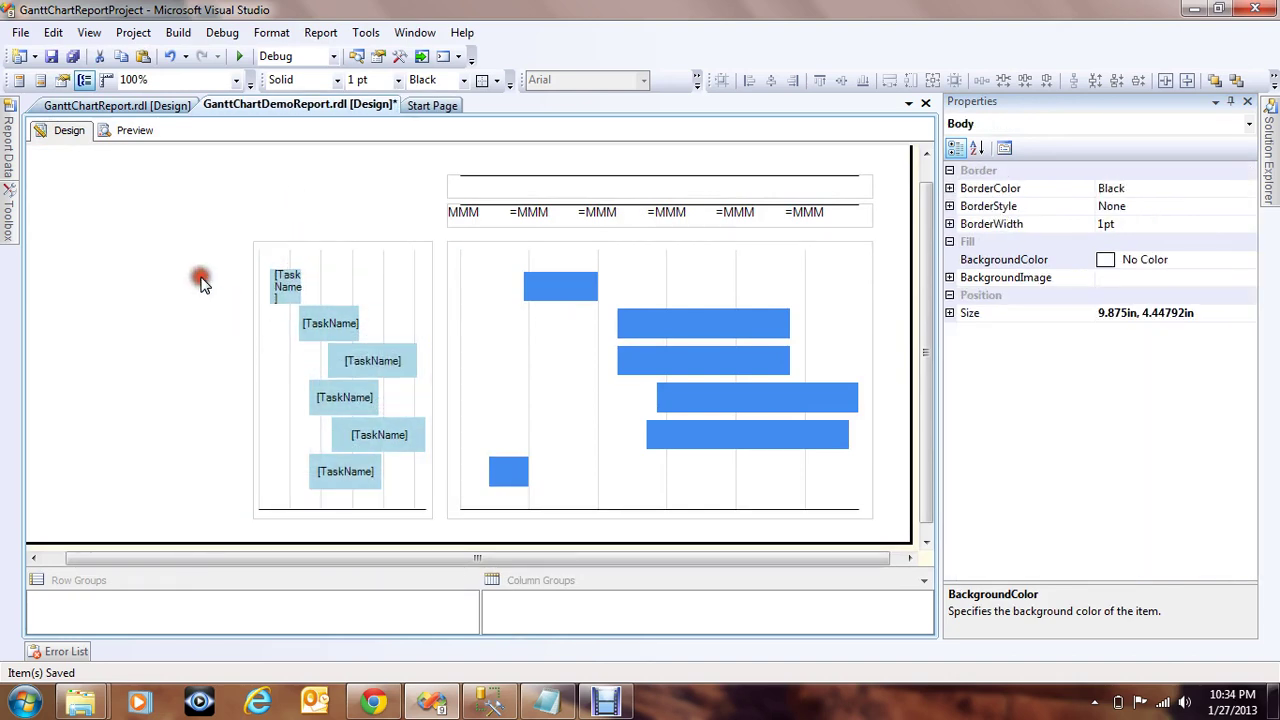
{"action": "left_click", "coordinate": [354, 279]}
{"action": "left_click", "coordinate": [351, 279]}
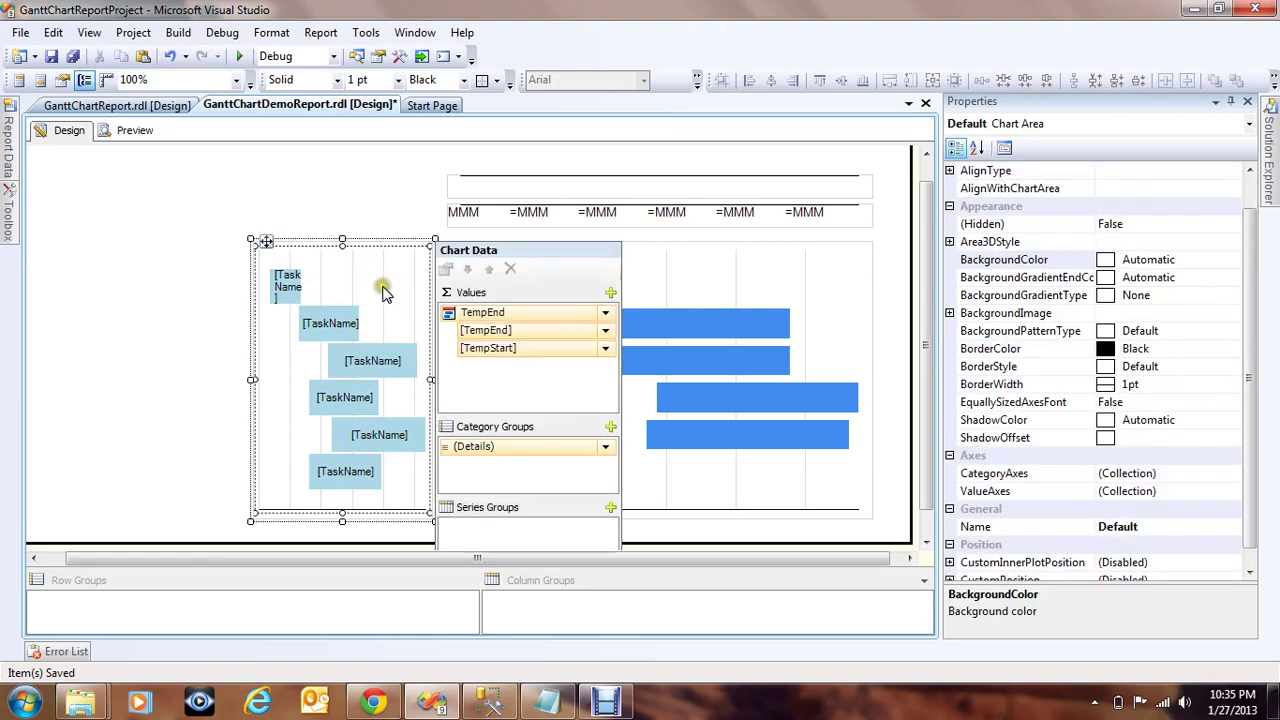
{"action": "left_click", "coordinate": [200, 352]}
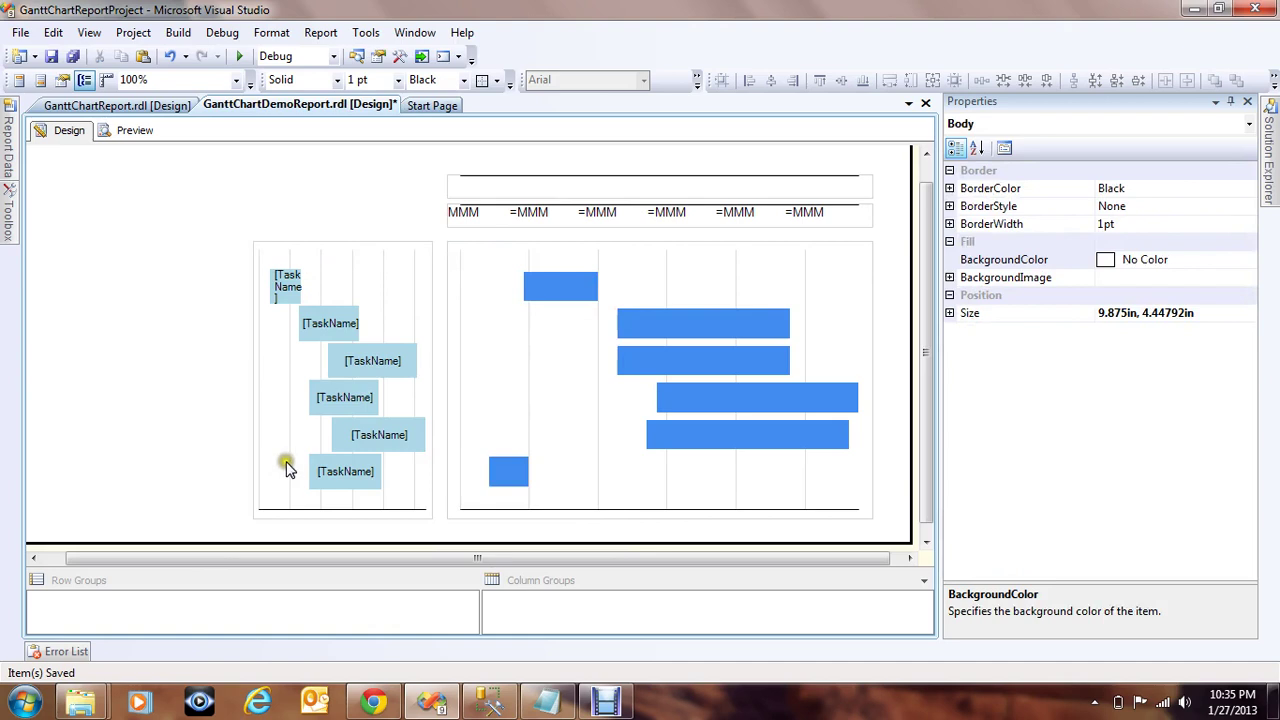
Hide the vertical gridlines of the task-name chart
{"action": "left_click", "coordinate": [285, 468]}
{"action": "left_click", "coordinate": [287, 513]}
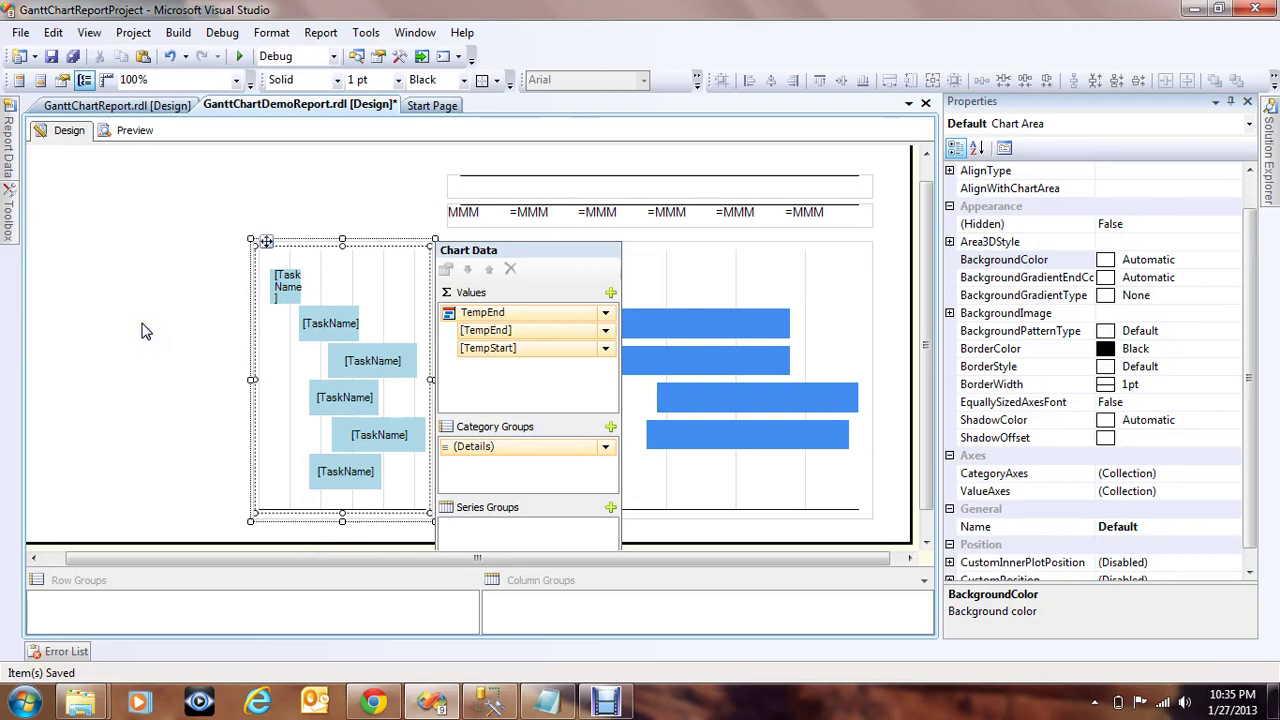
{"action": "left_click", "coordinate": [155, 291]}
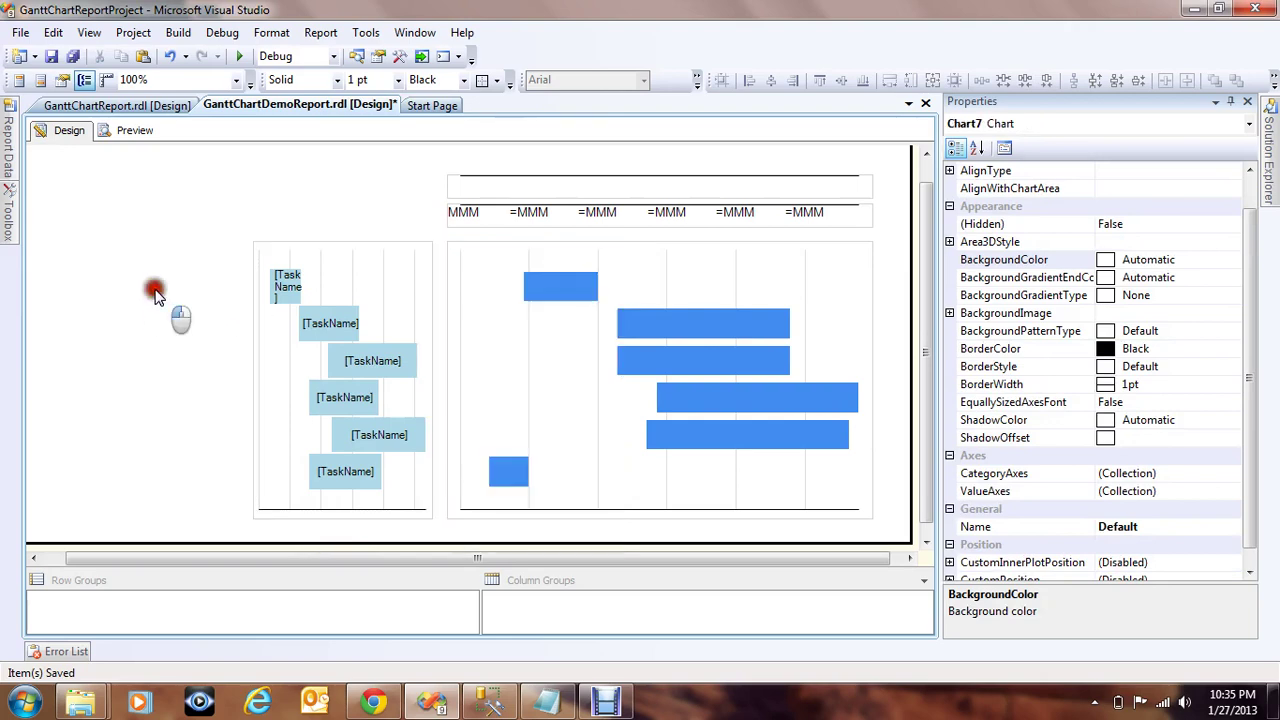
{"action": "left_click", "coordinate": [322, 289]}
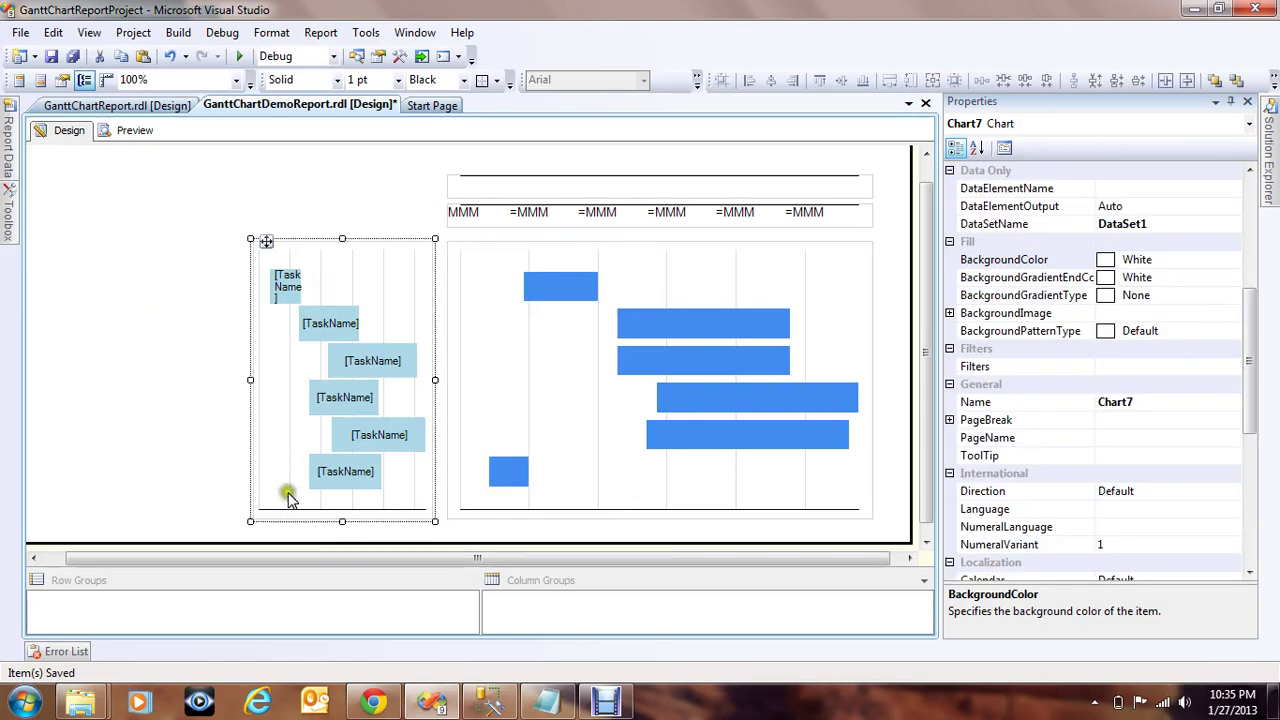
{"action": "double_click", "coordinate": [290, 440]}
{"action": "left_click", "coordinate": [184, 420]}
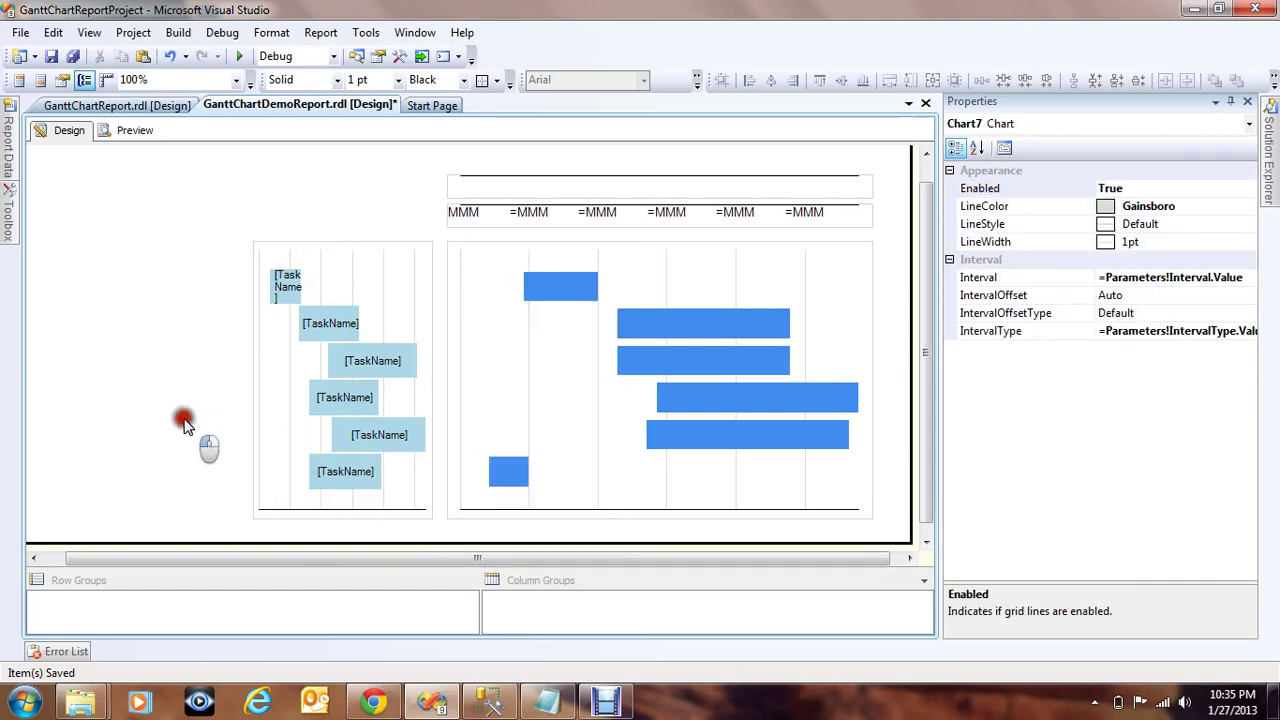
{"action": "left_click", "coordinate": [290, 432]}
{"action": "left_click", "coordinate": [290, 432]}
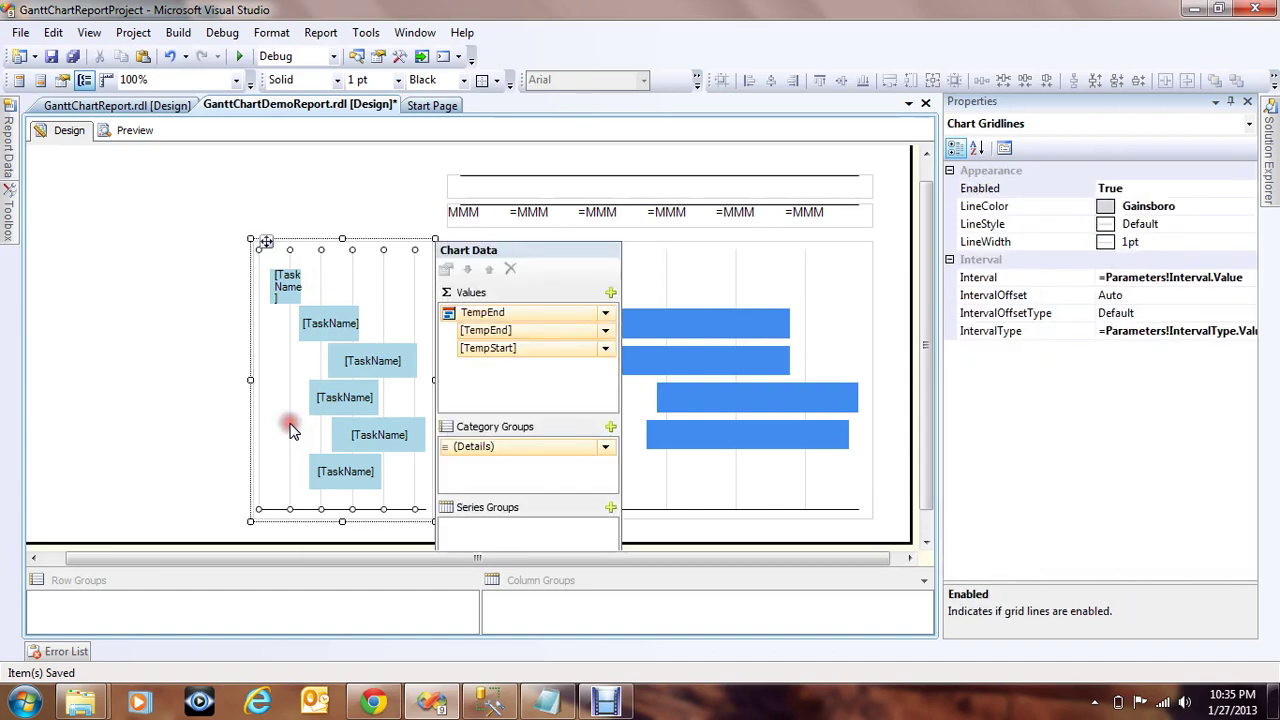
{"action": "right_click", "coordinate": [291, 509]}
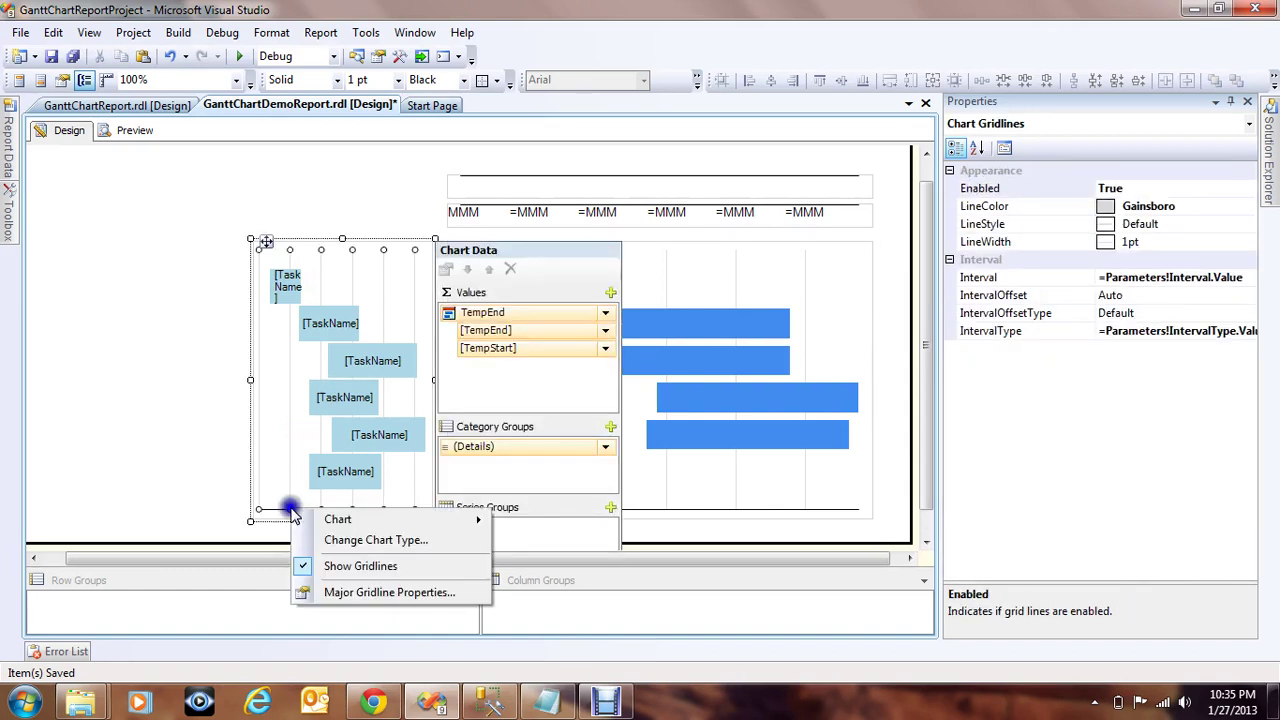
{"action": "left_click", "coordinate": [350, 566]}
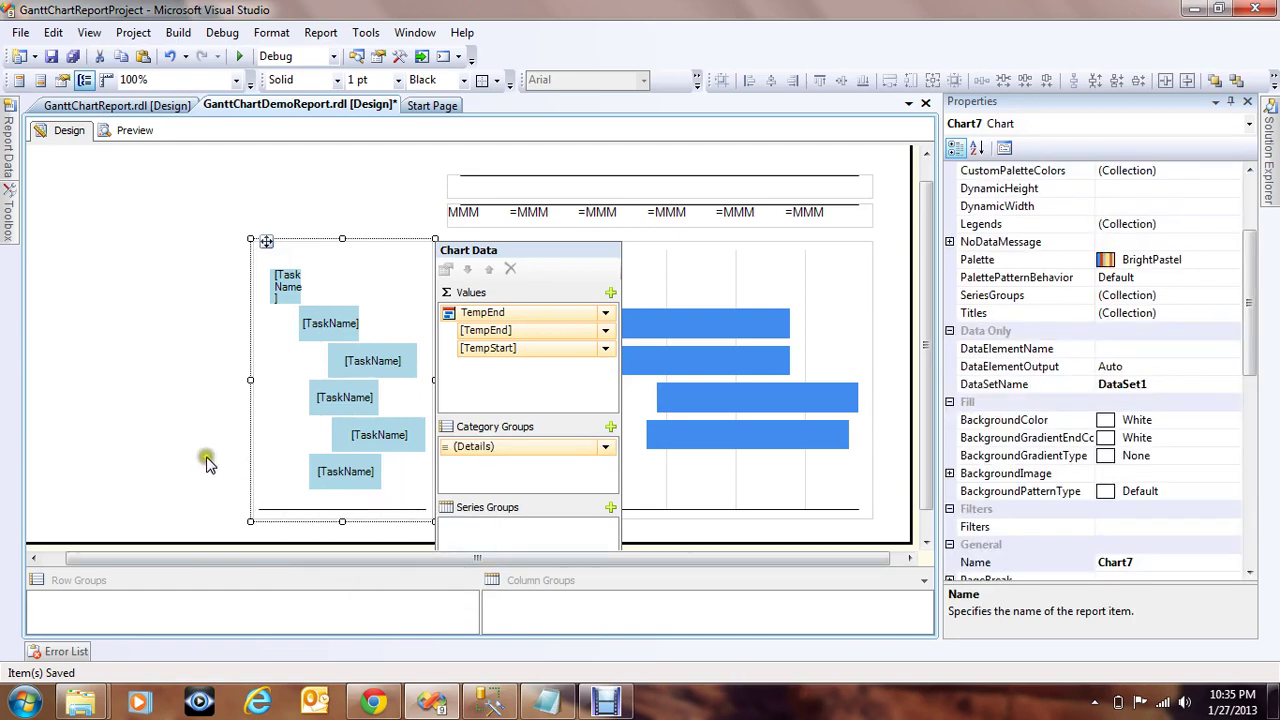
{"action": "left_click", "coordinate": [198, 400]}
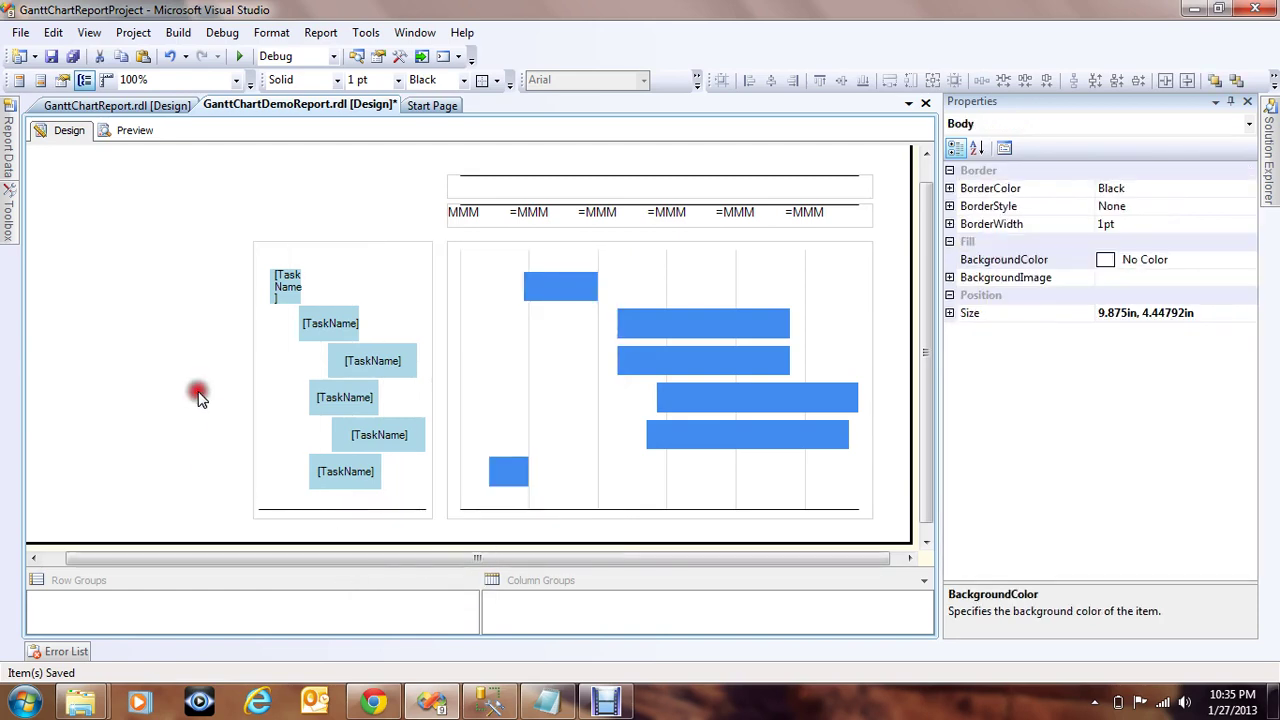
Preview the report to check the task-name chart without gridlines, and return to the design
{"action": "left_click", "coordinate": [124, 136]}
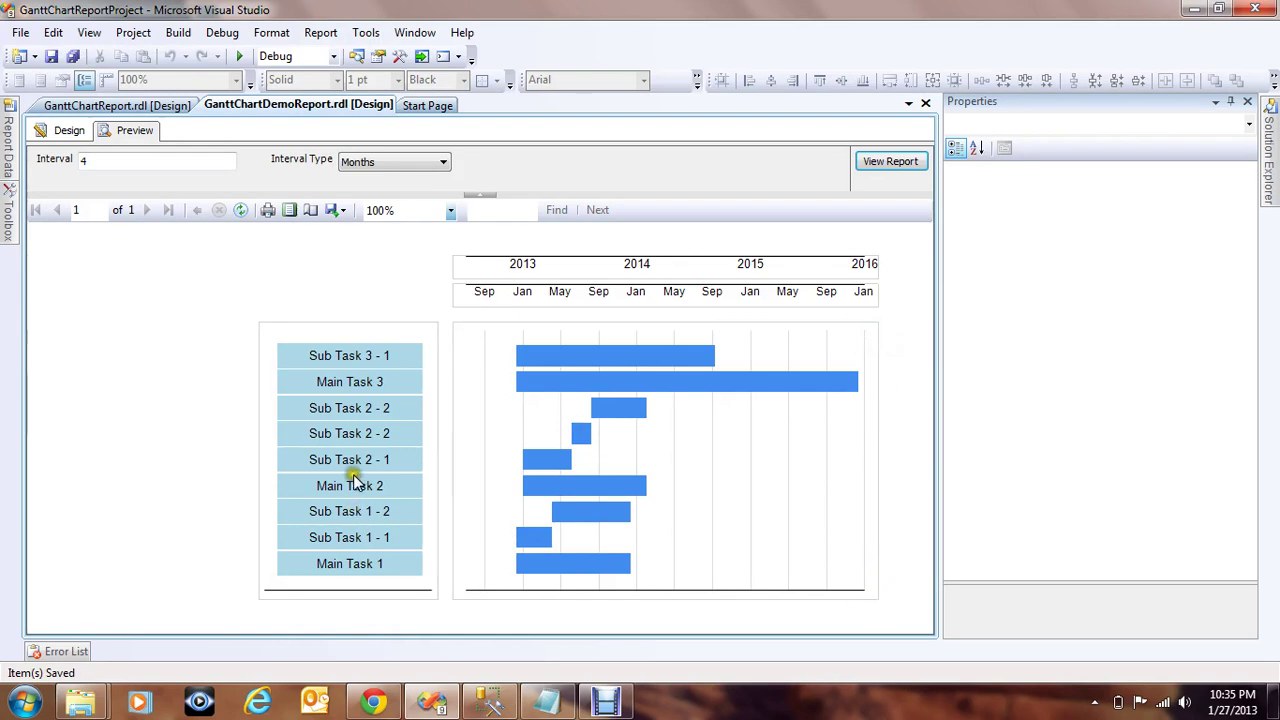
{"action": "left_click", "coordinate": [62, 138]}
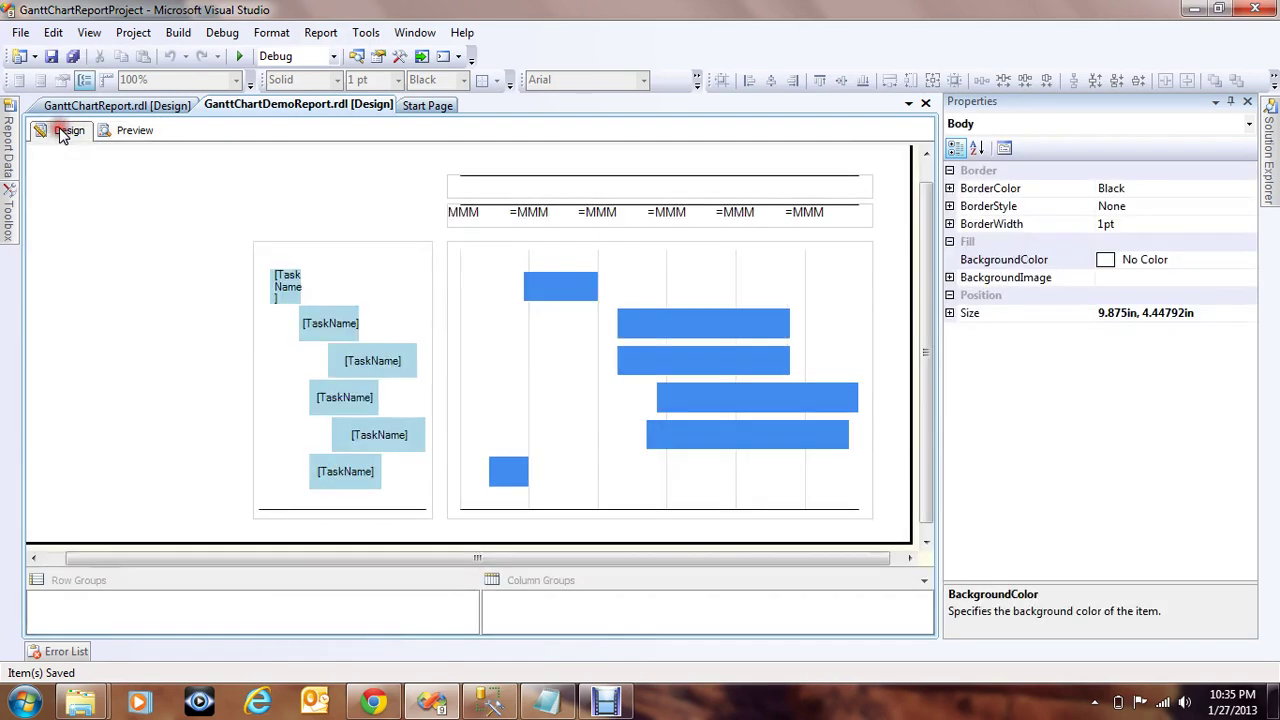
Select the EndDate series of the range bar chart and check the bar colors in the reference Gantt image in Chrome
{"action": "left_click", "coordinate": [545, 293]}
{"action": "left_click", "coordinate": [545, 293]}
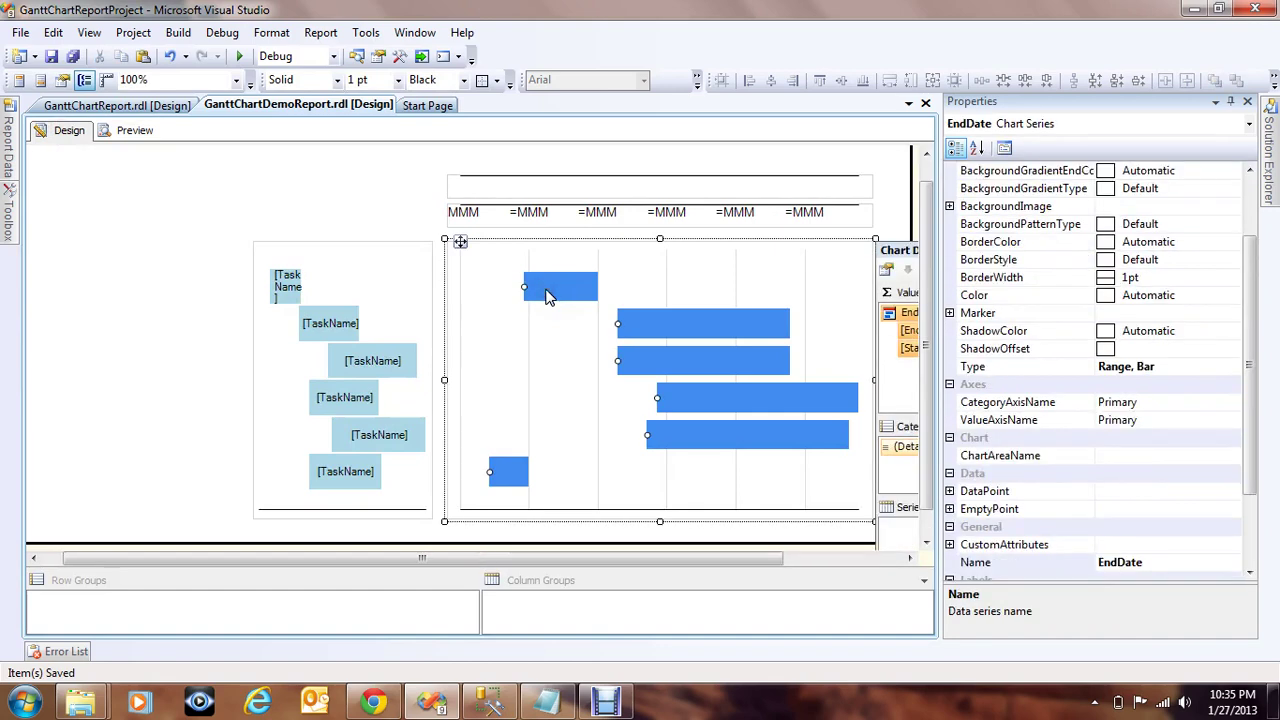
{"action": "left_click", "coordinate": [373, 703]}
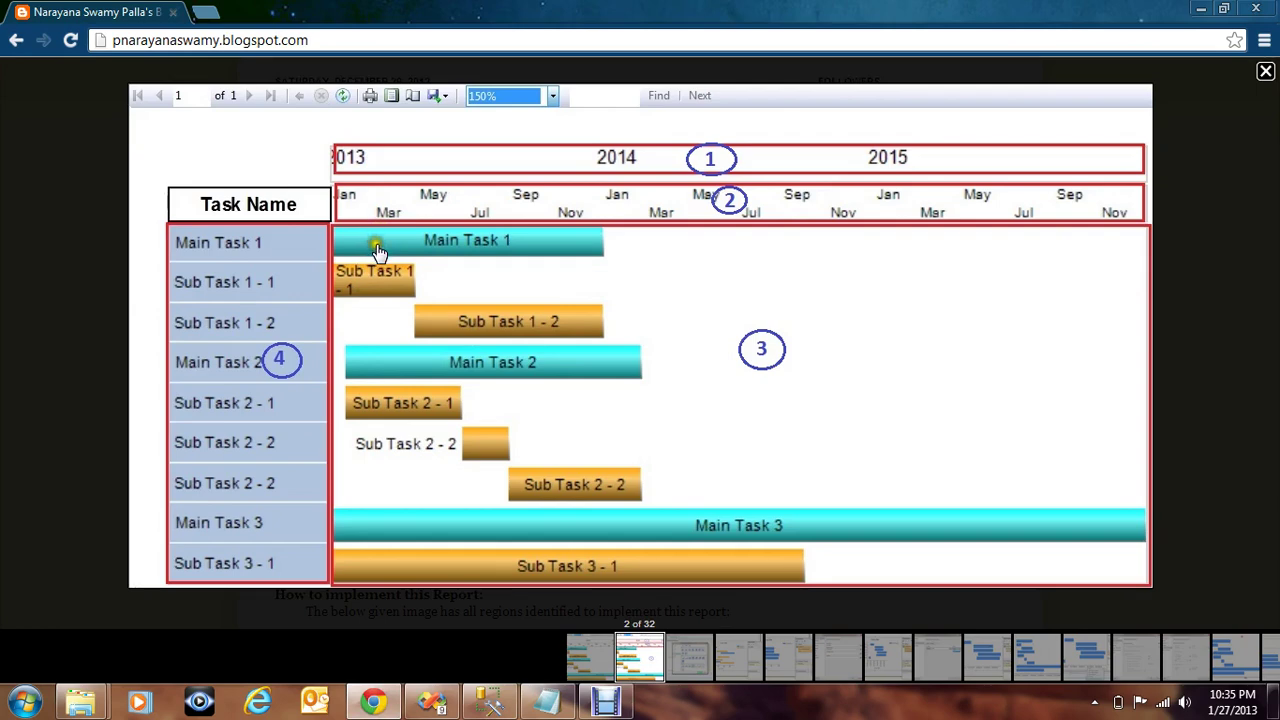
{"action": "left_click", "coordinate": [433, 703]}
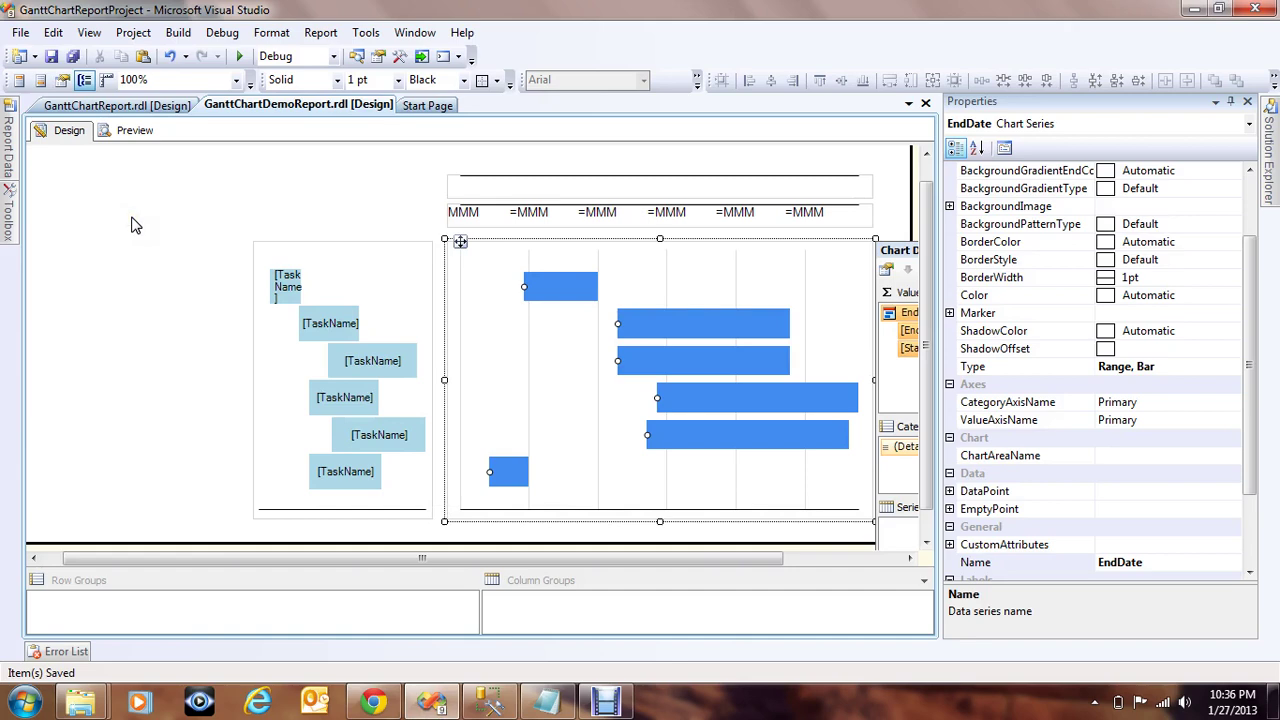
Compare the Main Task 1 and Sub Task 1 - 1 rows of the query results in SQL Server Management Studio, returning to Visual Studio
{"action": "left_click", "coordinate": [490, 706]}
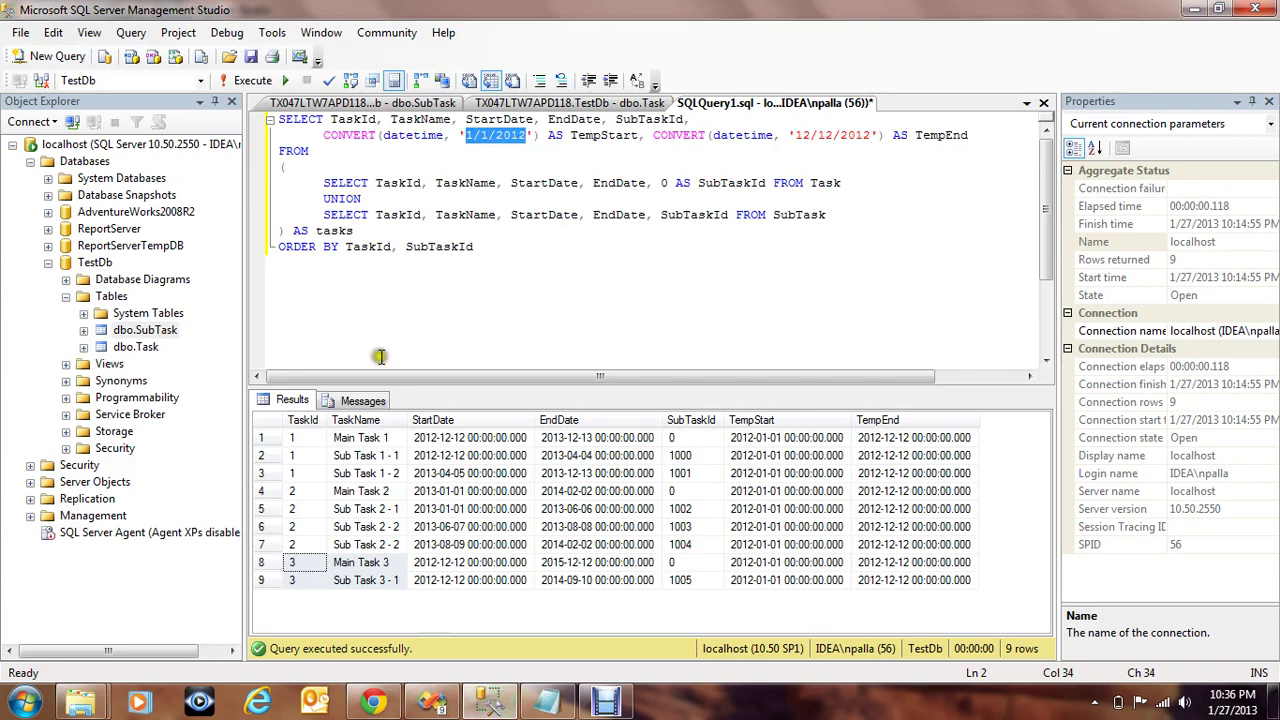
{"action": "left_click", "coordinate": [264, 440]}
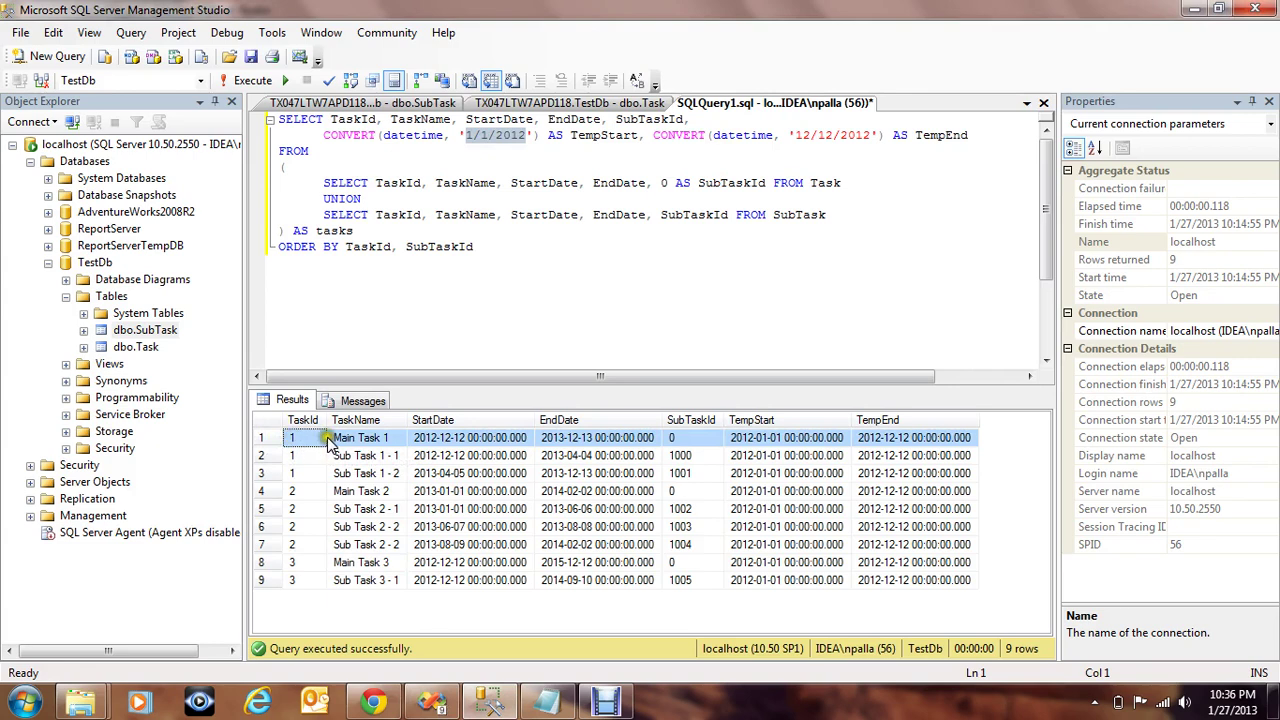
{"action": "left_click", "coordinate": [262, 456]}
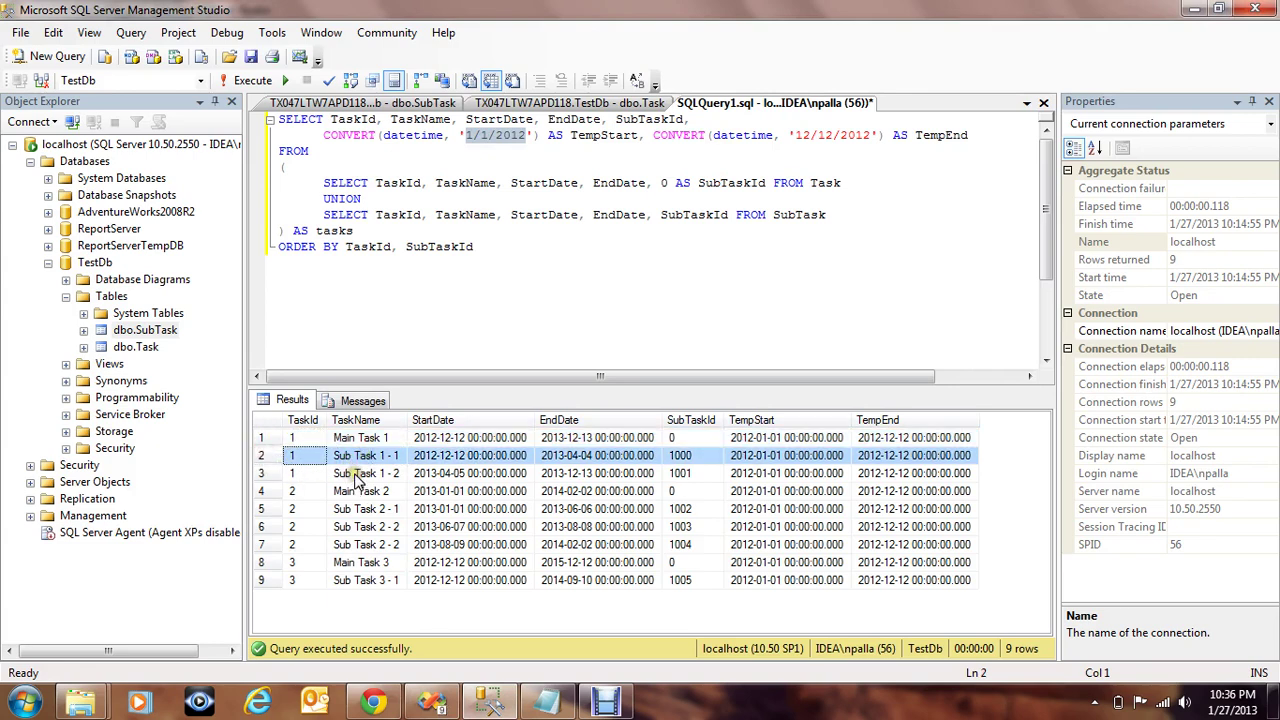
{"action": "left_click", "coordinate": [262, 437]}
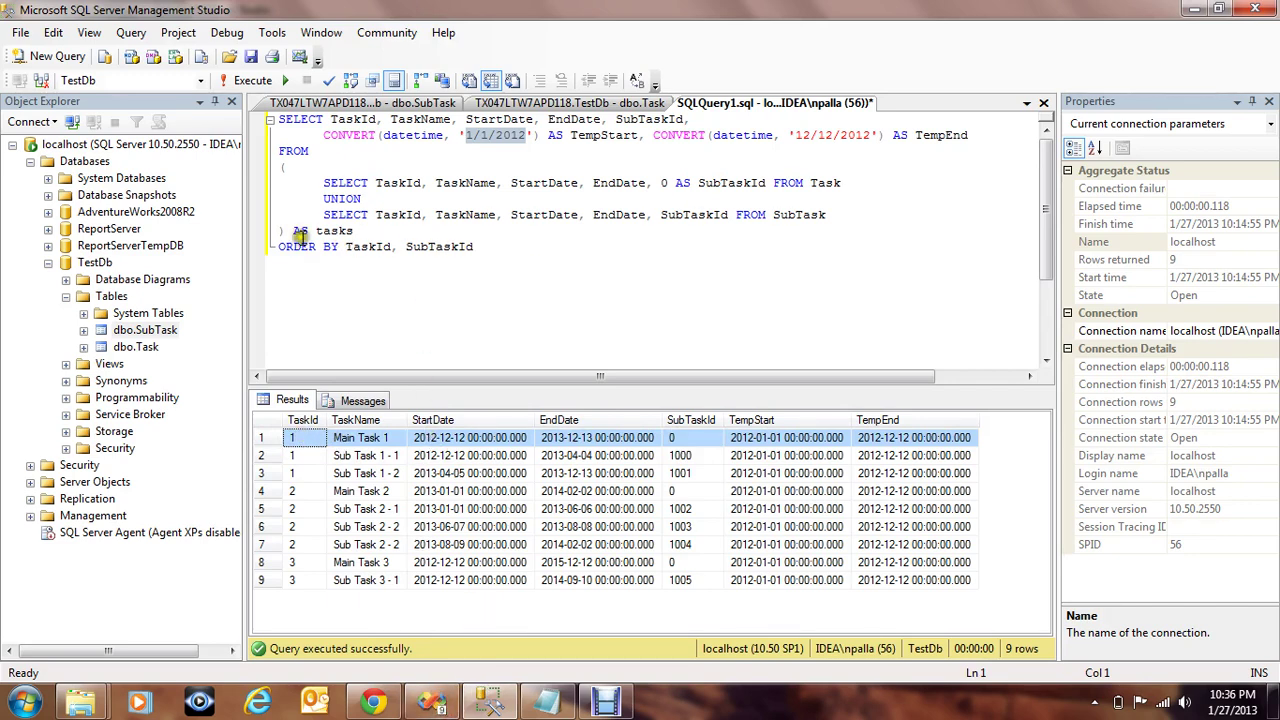
{"action": "left_click", "coordinate": [431, 702]}
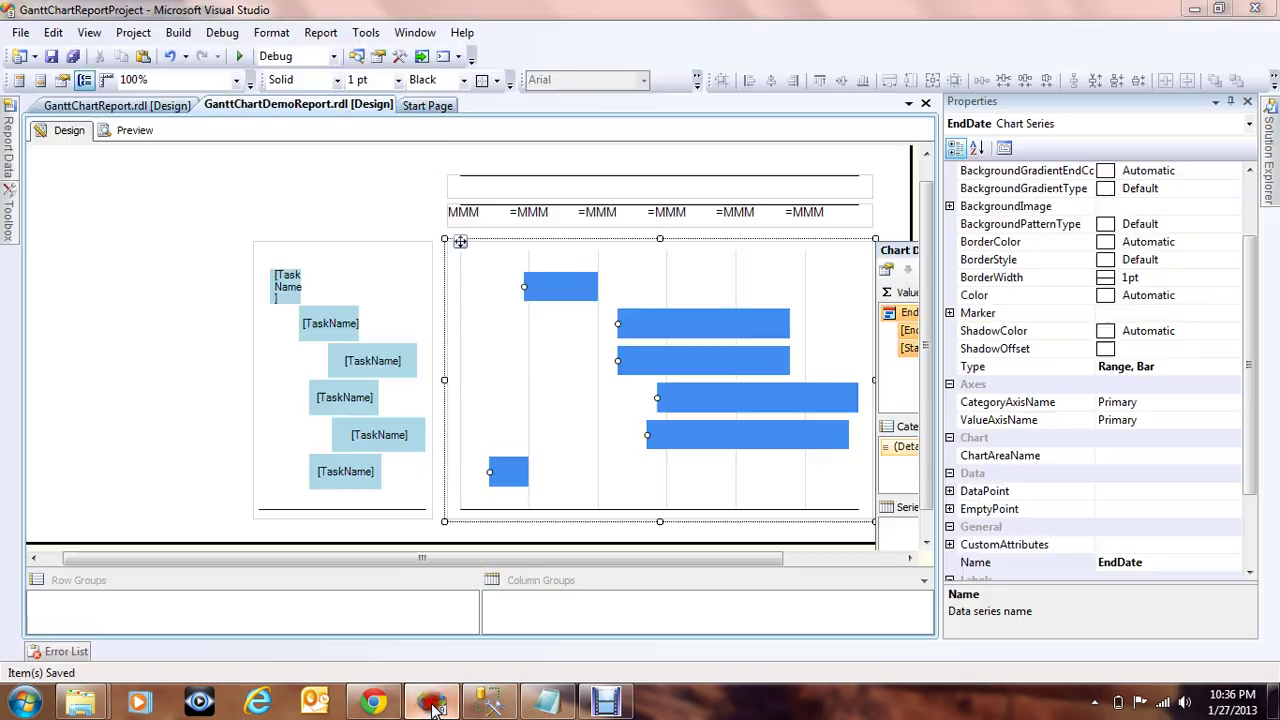